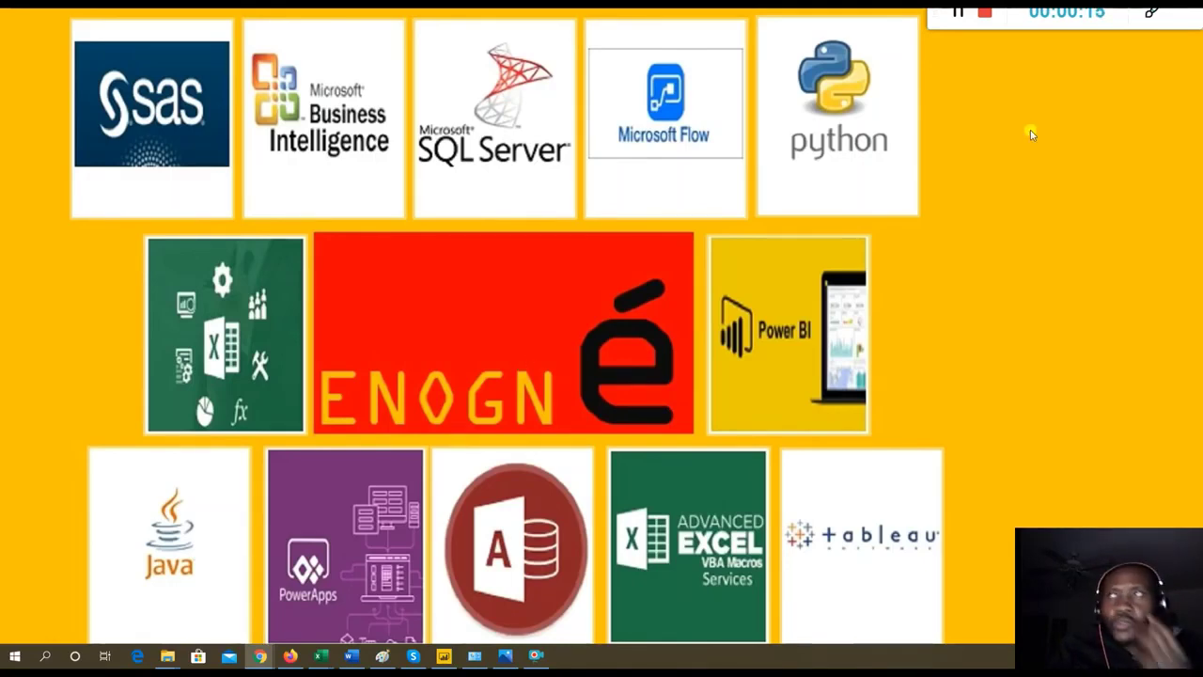
{"action": "left_click_drag", "start_coordinate": [1116, 10], "coordinate": [2, 564]}
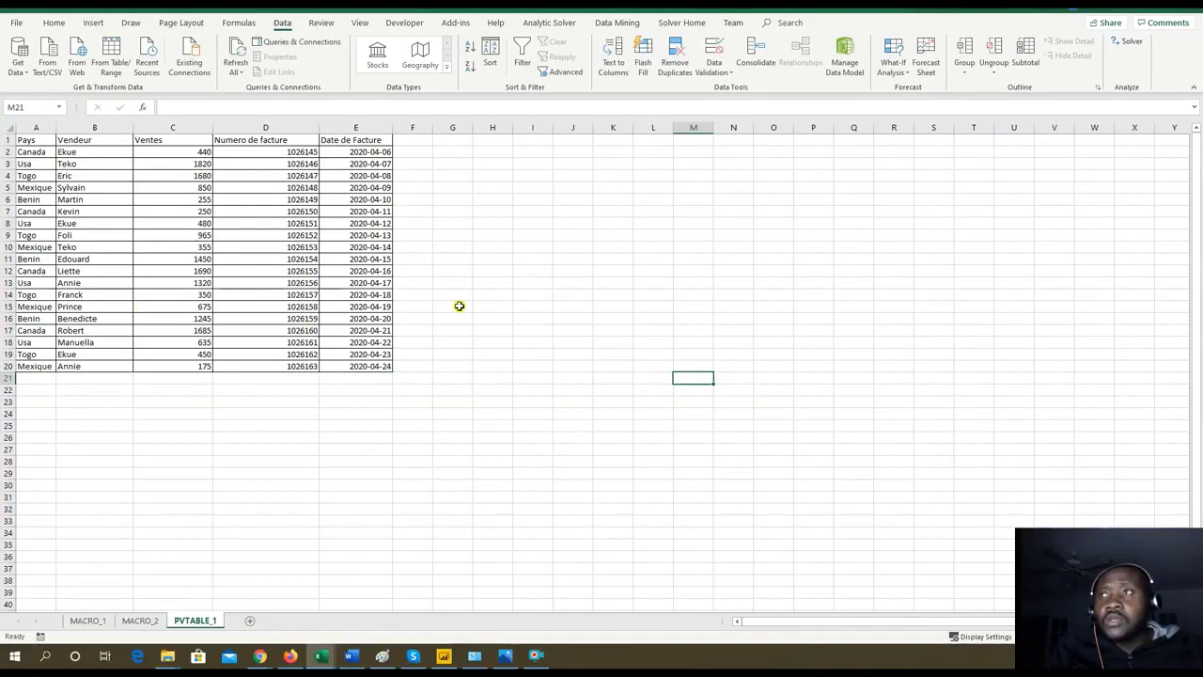
{"action": "left_click", "coordinate": [459, 306]}
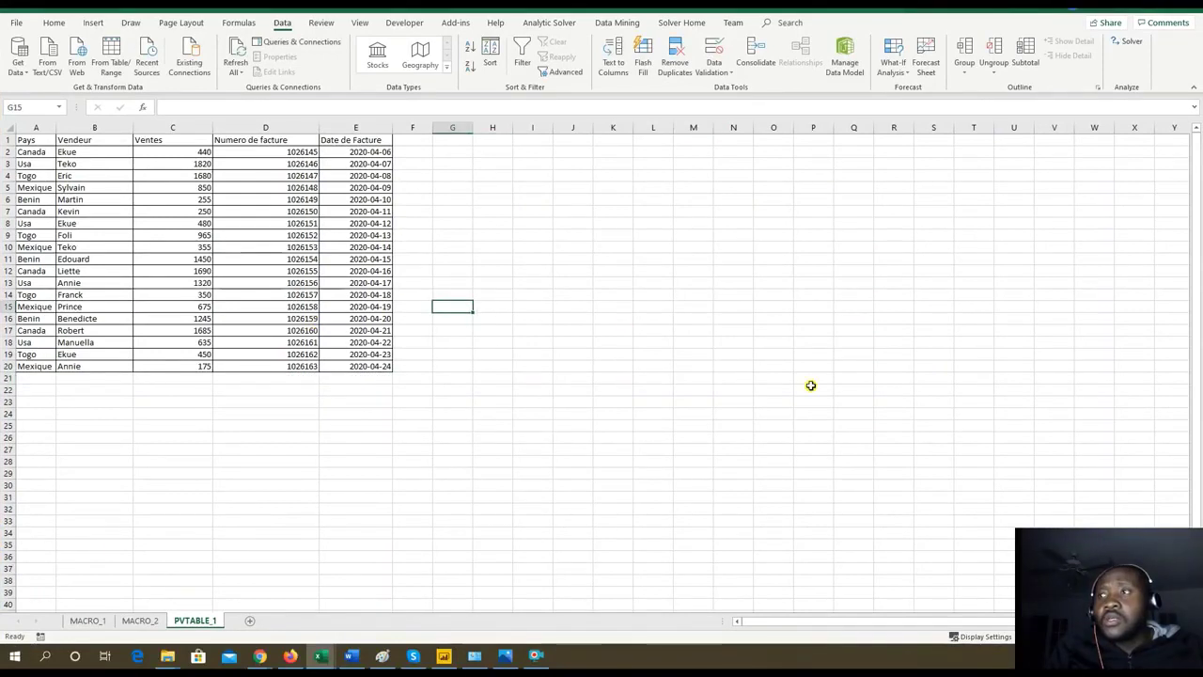
{"action": "left_click_drag", "start_coordinate": [1110, 539], "coordinate": [1112, 570]}
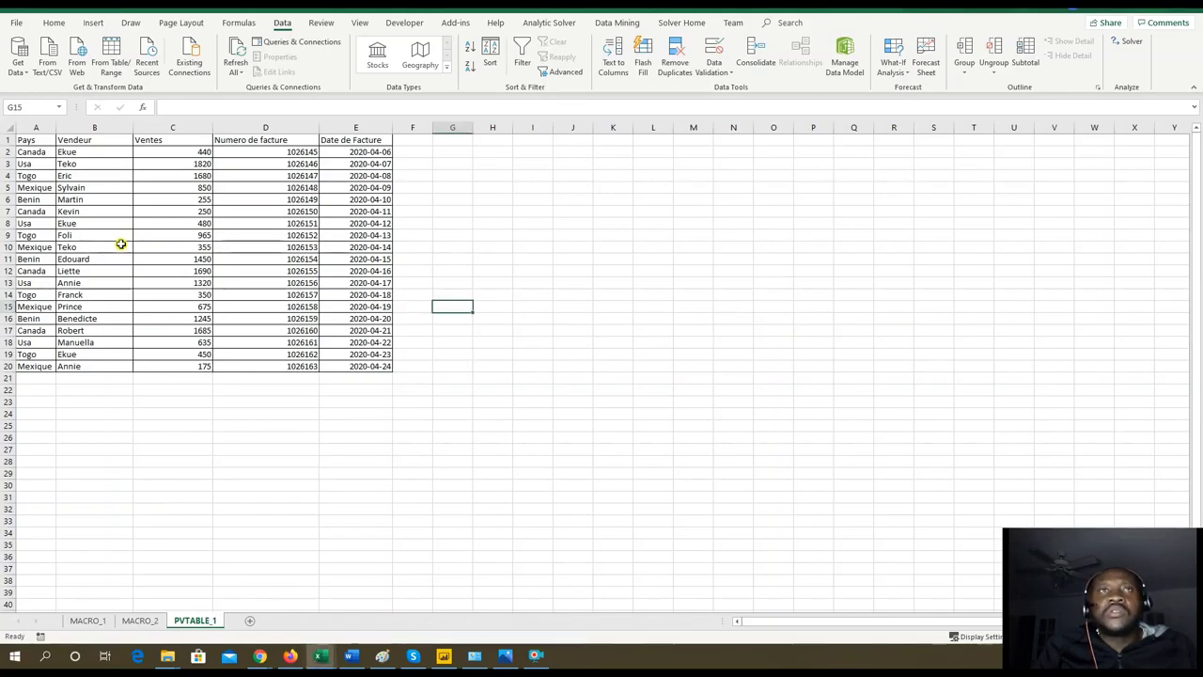
Add filters to the header row in row 1 and sort the table by Pays from A to Z.
{"action": "left_click", "coordinate": [9, 139]}
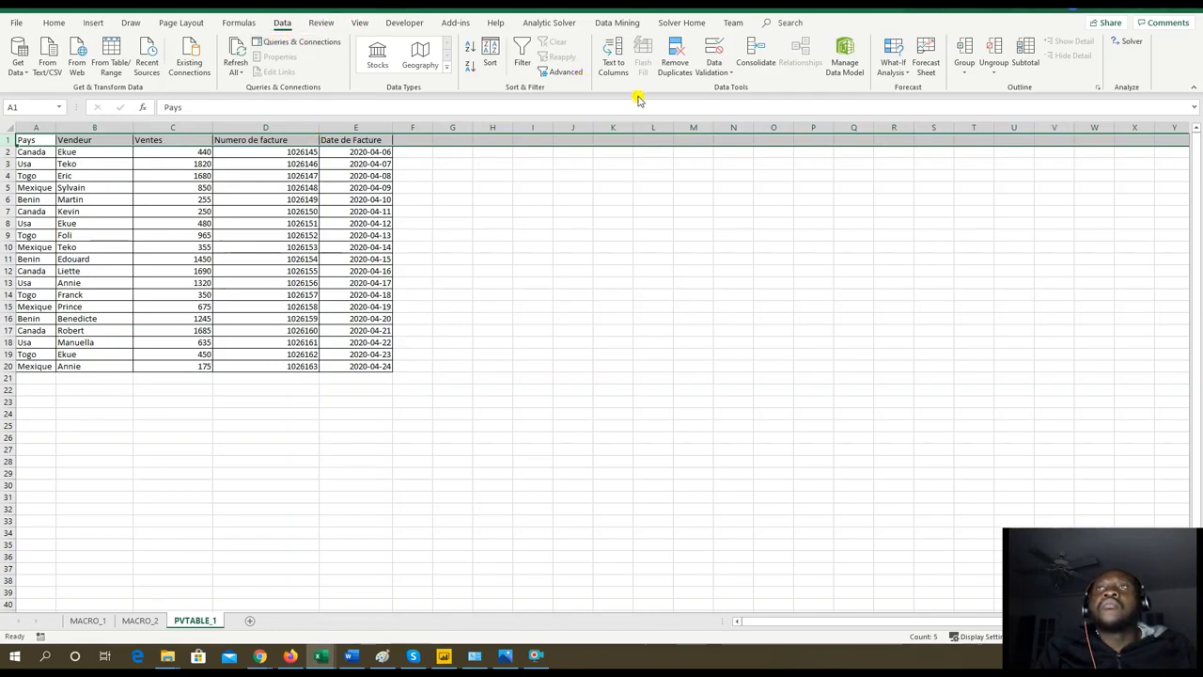
{"action": "left_click", "coordinate": [520, 58]}
{"action": "left_click", "coordinate": [414, 211]}
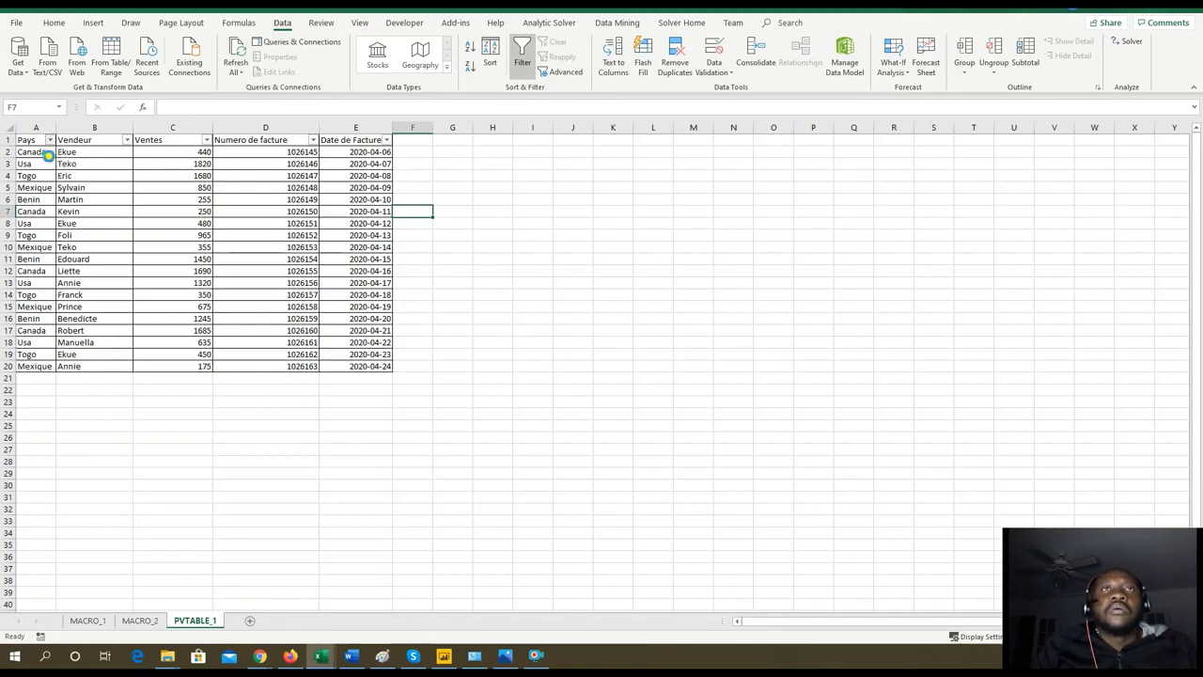
{"action": "left_click", "coordinate": [50, 141]}
{"action": "left_click", "coordinate": [37, 153]}
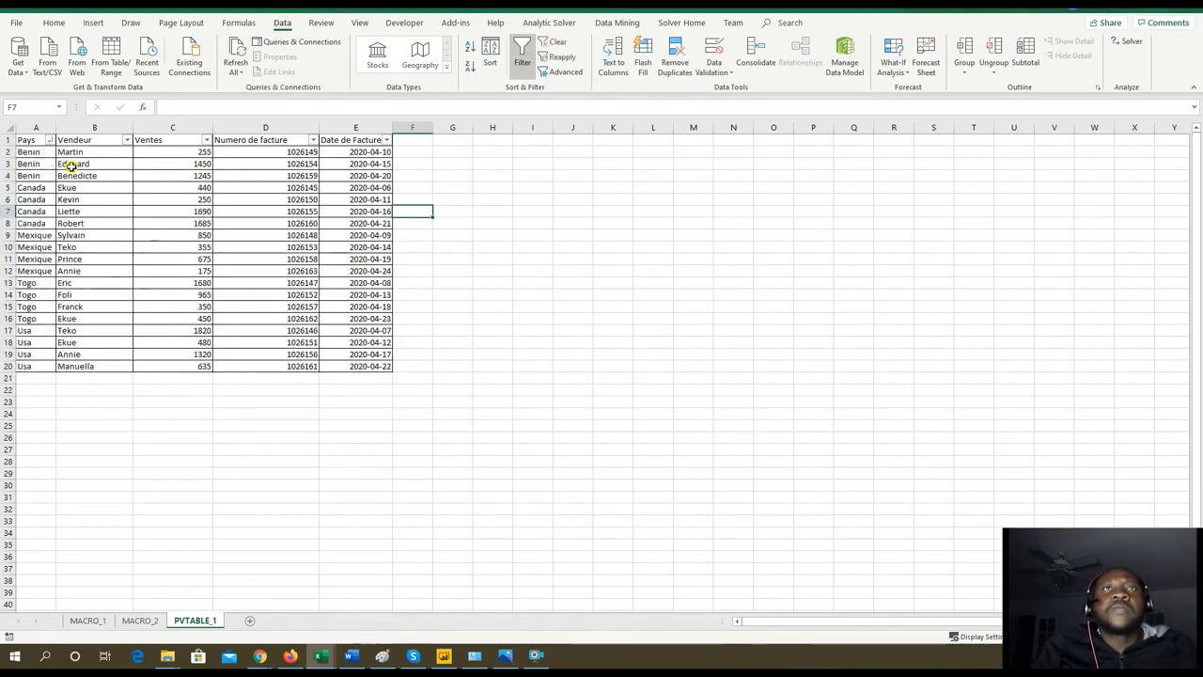
Widen the Pays column slightly and narrow the Ventes column.
{"action": "left_click_drag", "start_coordinate": [60, 130], "coordinate": [61, 366]}
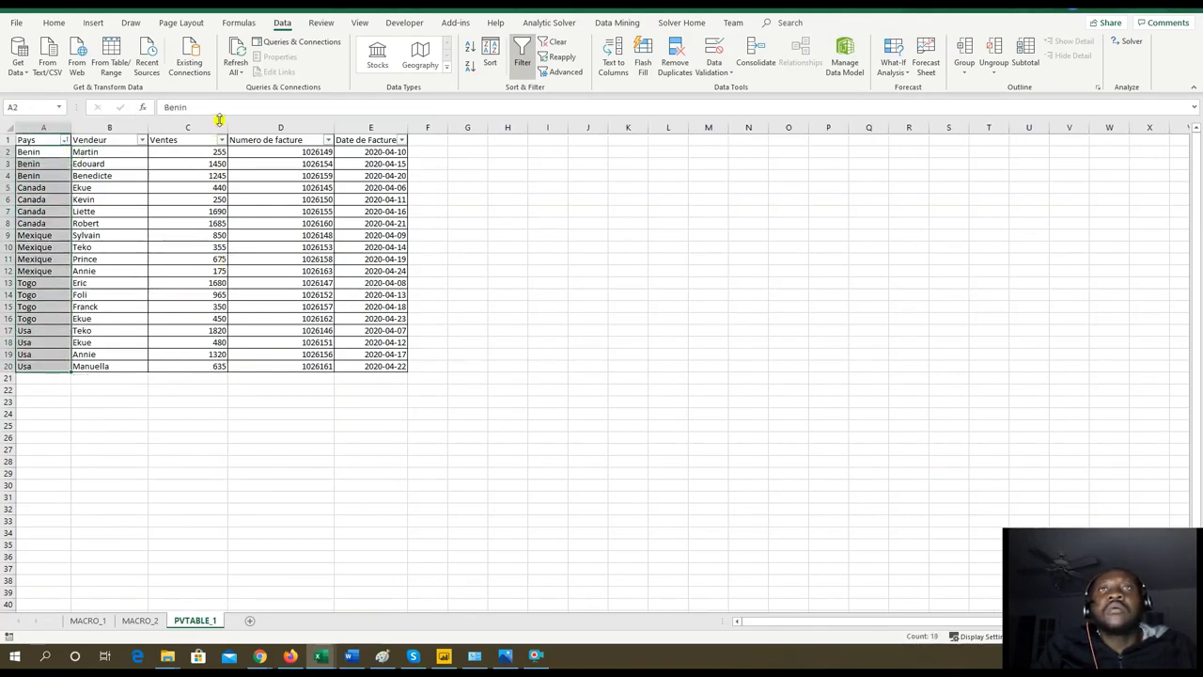
{"action": "left_click_drag", "start_coordinate": [224, 123], "coordinate": [199, 124]}
{"action": "left_click", "coordinate": [179, 141]}
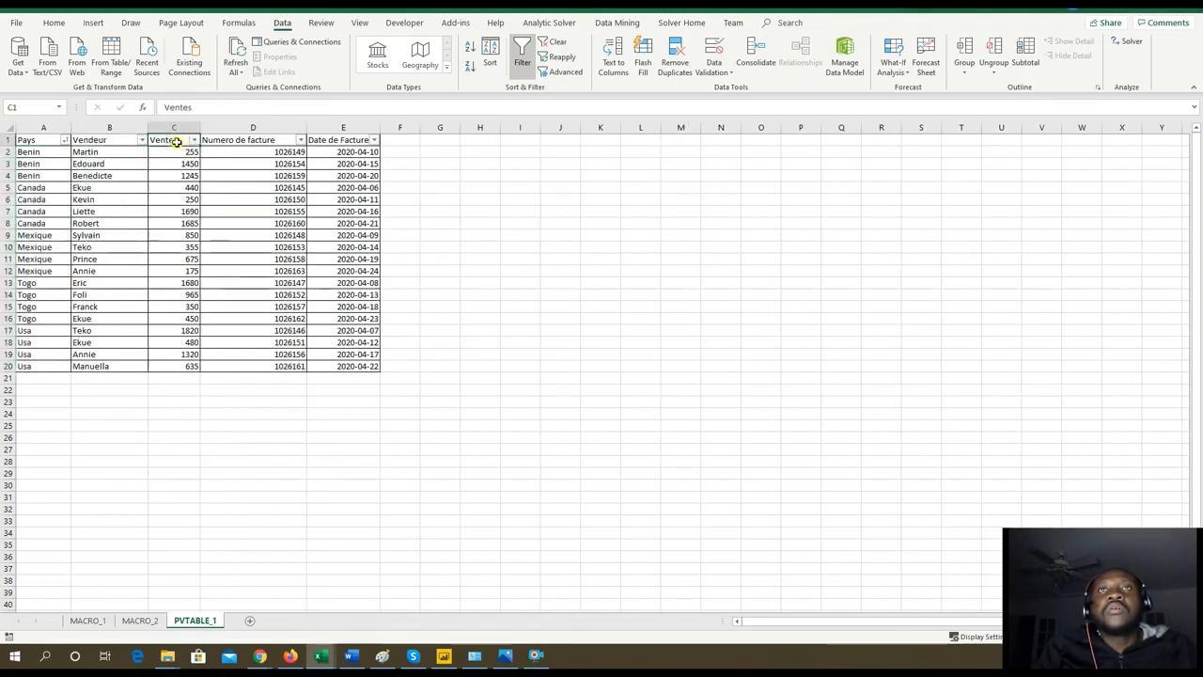
Format the Ventes values in C2:C20 with the dollar Accounting number format.
{"action": "left_click", "coordinate": [175, 152]}
{"action": "left_click_drag", "start_coordinate": [180, 240], "coordinate": [182, 368]}
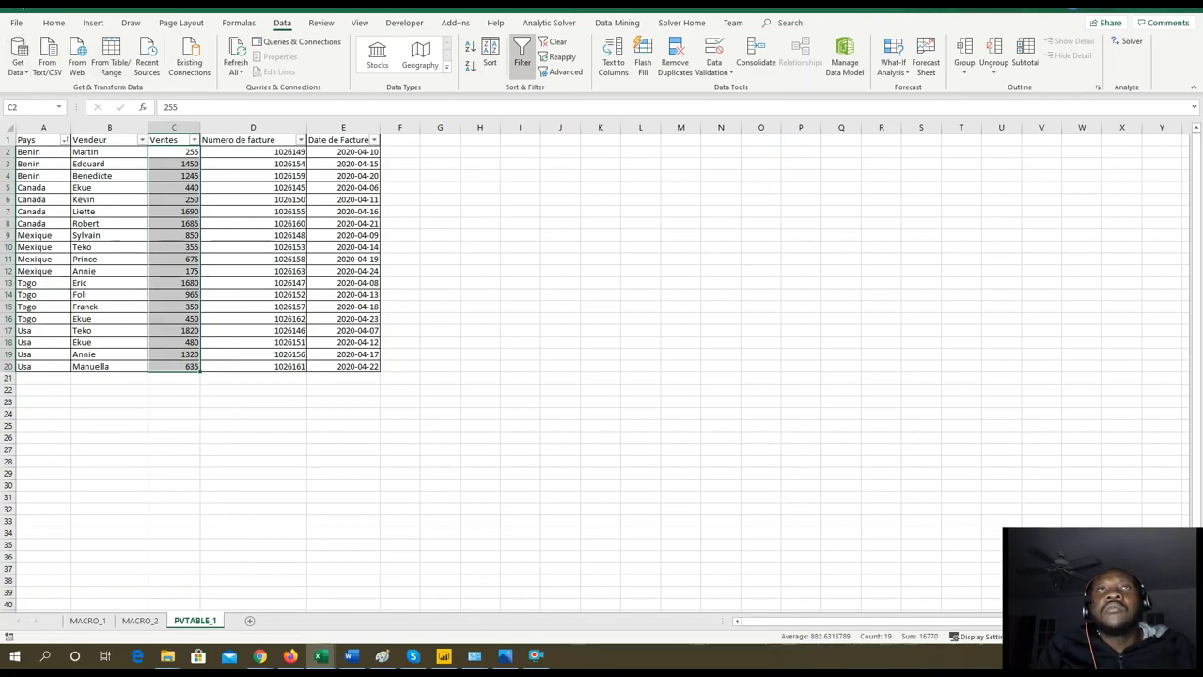
{"action": "left_click", "coordinate": [53, 22]}
{"action": "left_click", "coordinate": [420, 67]}
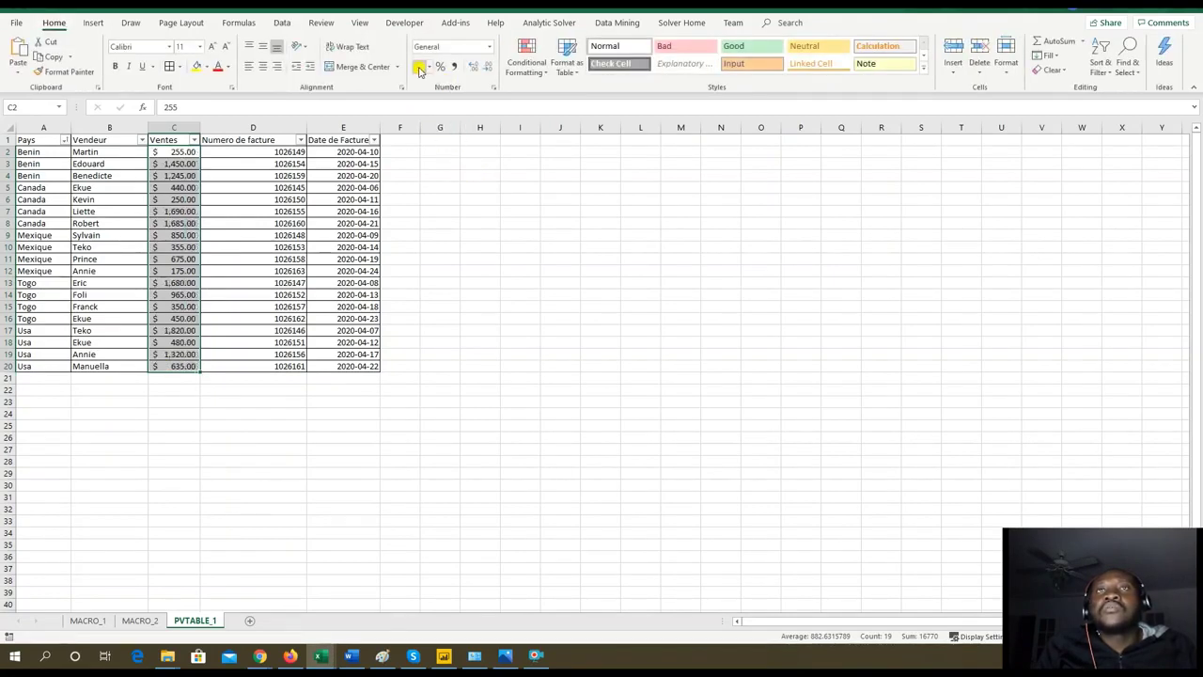
Widen the Ventes, Date de Facture and Pays columns so their headers and values have more room.
{"action": "left_click_drag", "start_coordinate": [200, 126], "coordinate": [222, 127]}
{"action": "left_click", "coordinate": [281, 140]}
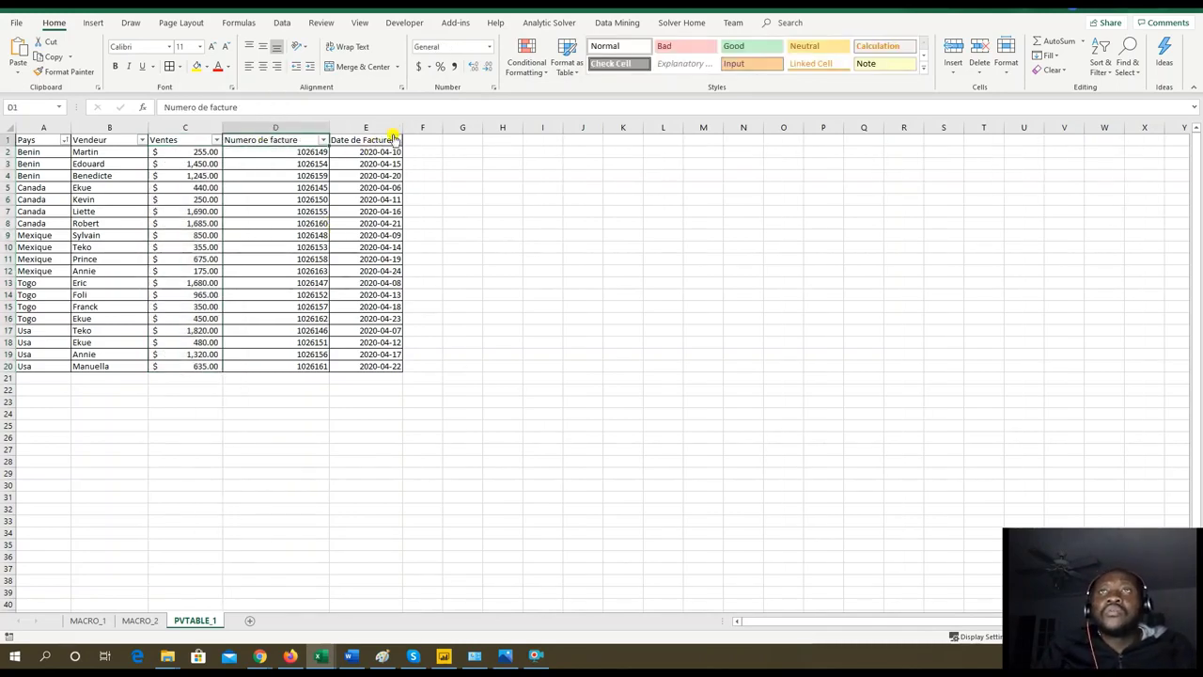
{"action": "left_click_drag", "start_coordinate": [403, 127], "coordinate": [428, 126]}
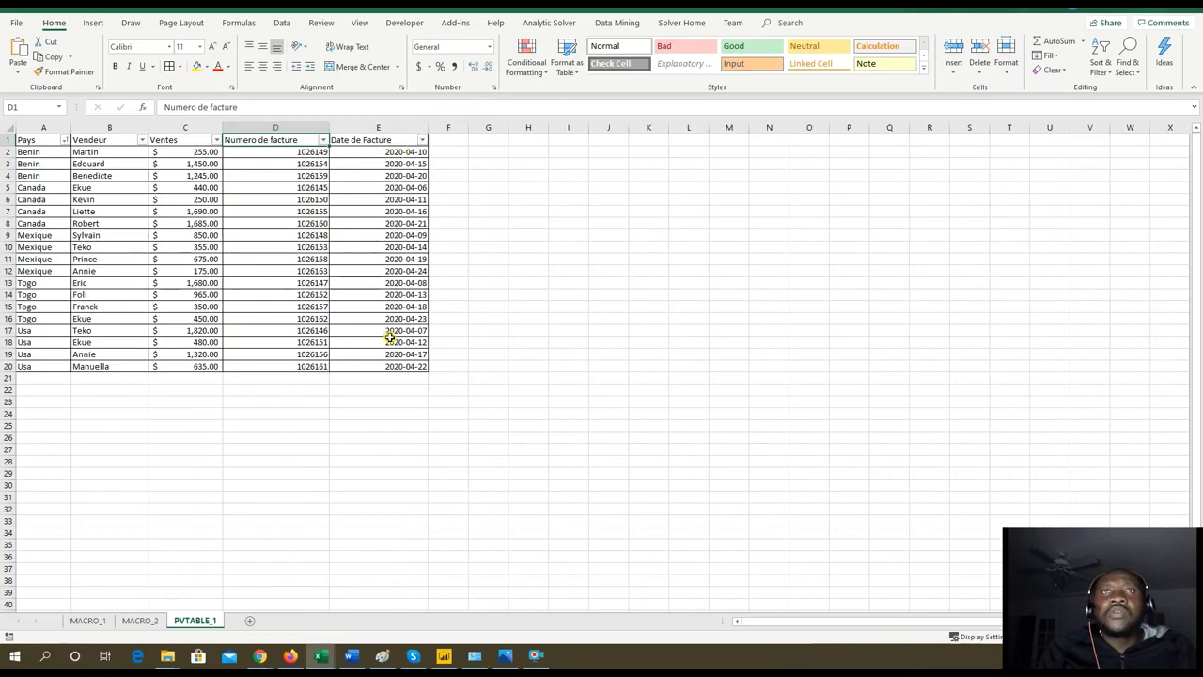
{"action": "left_click", "coordinate": [526, 368]}
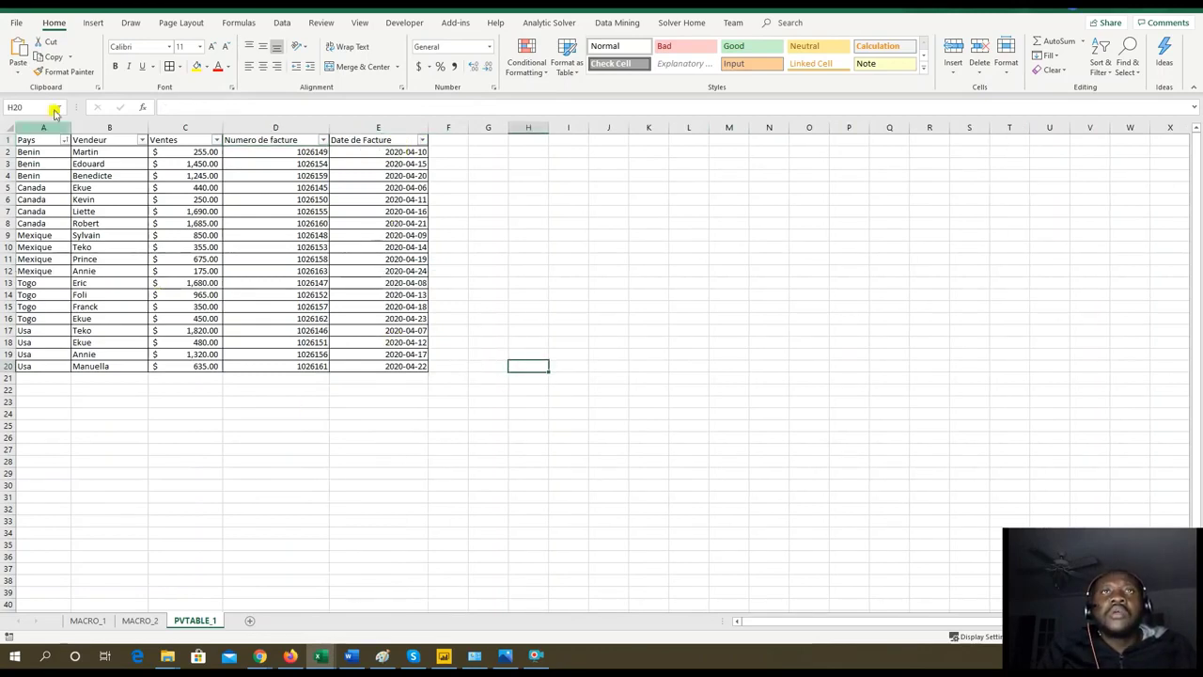
{"action": "left_click_drag", "start_coordinate": [70, 131], "coordinate": [87, 128]}
{"action": "left_click", "coordinate": [364, 439]}
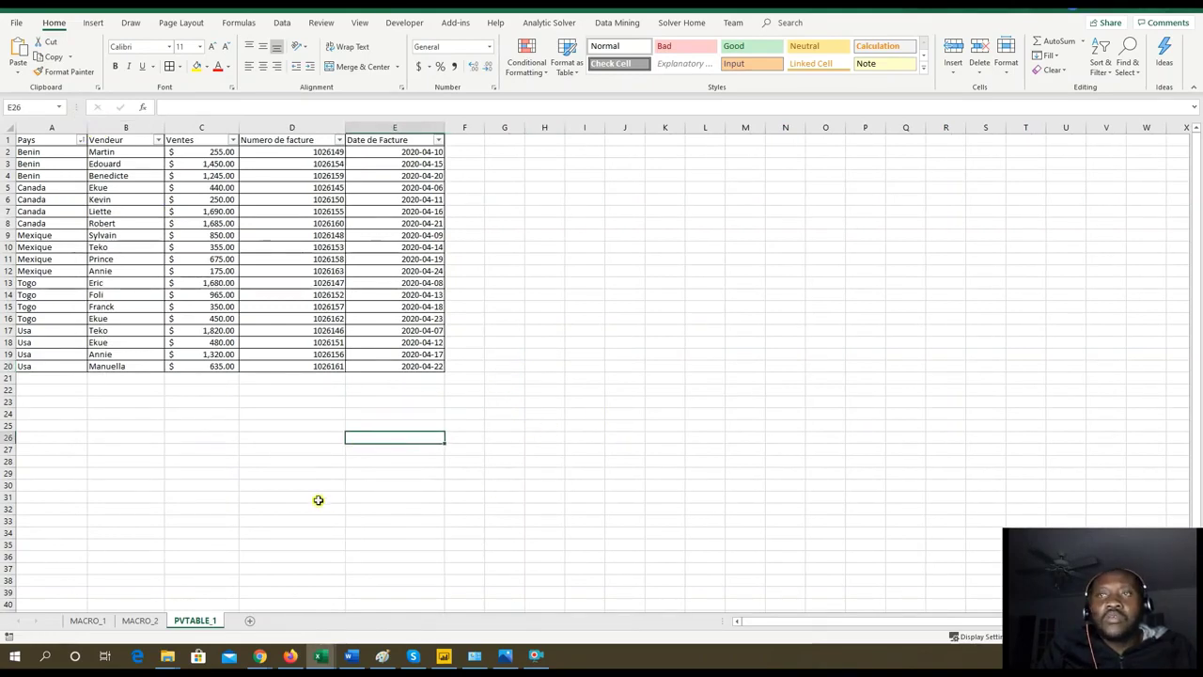
Examine the Benin entries with their sales in C2:C4, and the Pays, Vendeur and Ventes columns.
{"action": "left_click", "coordinate": [261, 656]}
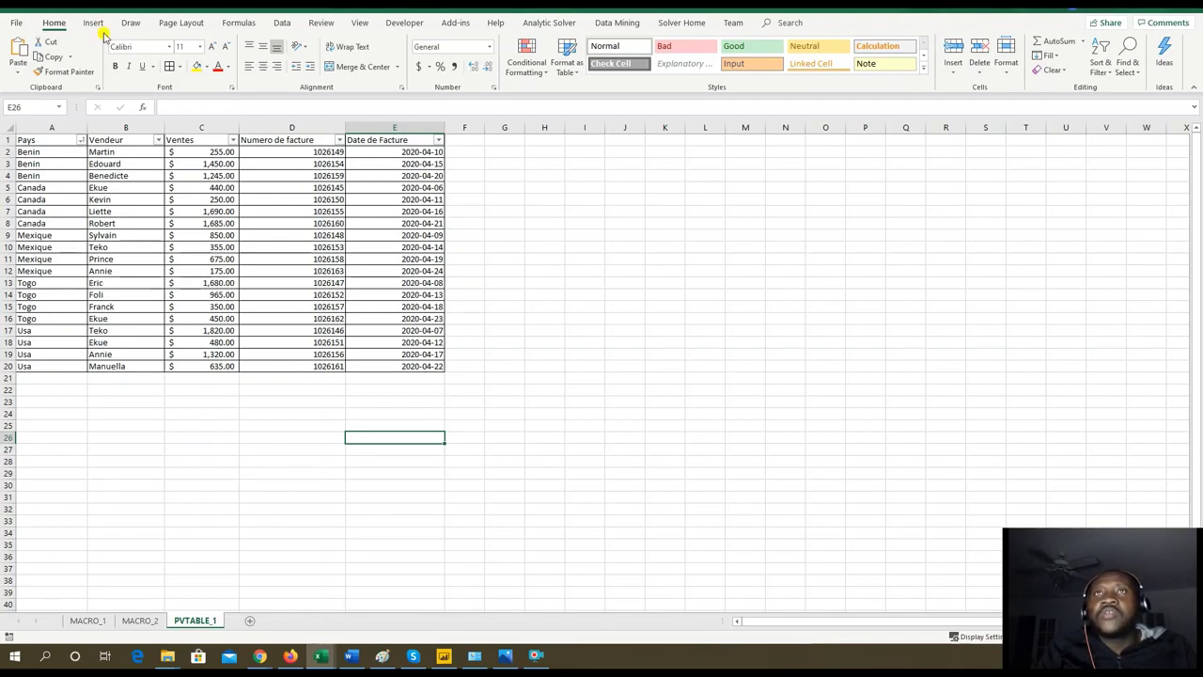
{"action": "left_click", "coordinate": [547, 292]}
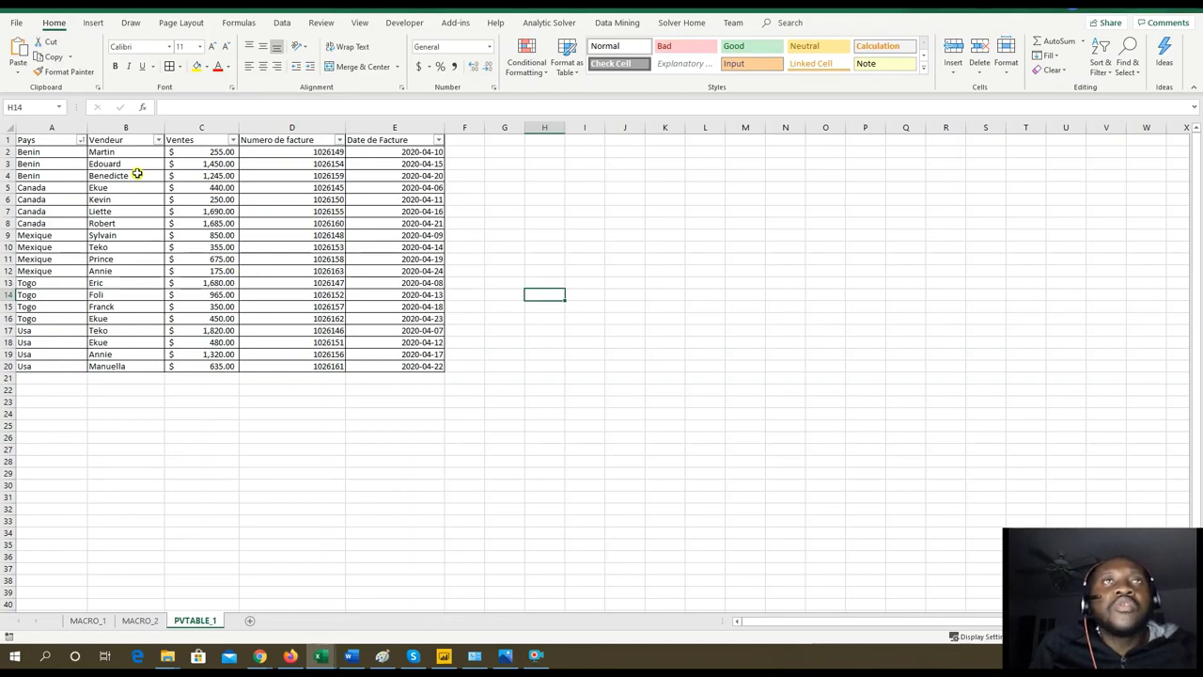
{"action": "left_click_drag", "start_coordinate": [59, 151], "coordinate": [58, 178]}
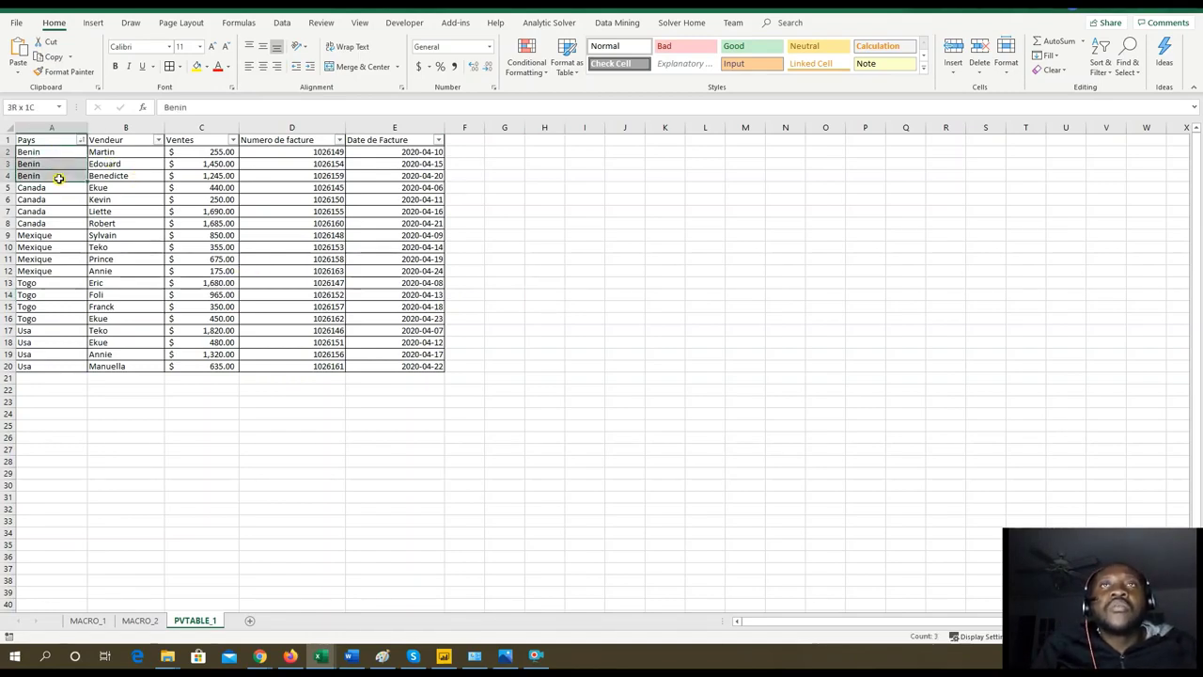
{"action": "left_click_drag", "start_coordinate": [215, 153], "coordinate": [216, 176]}
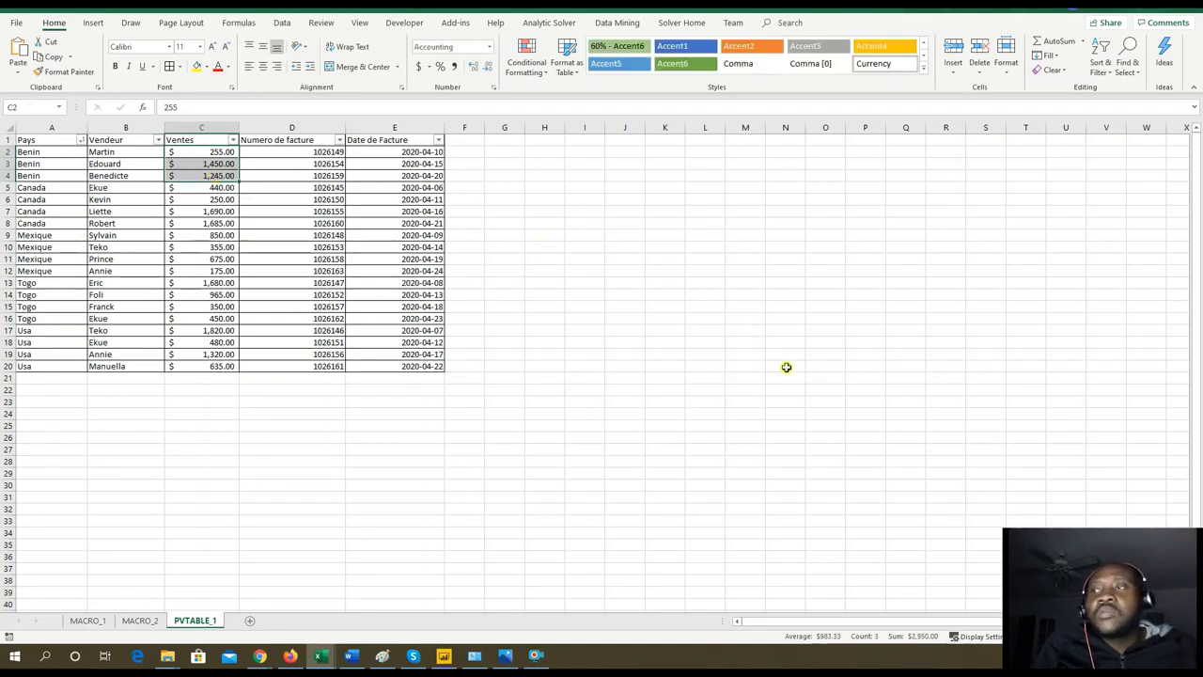
{"action": "left_click", "coordinate": [1068, 544]}
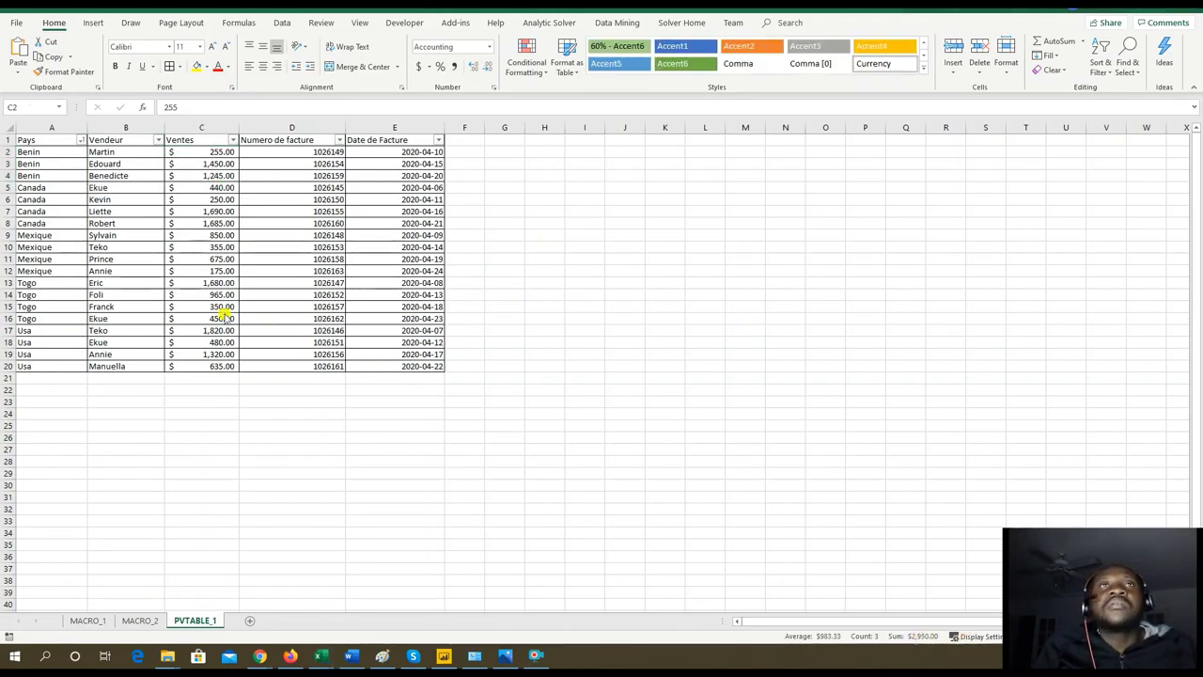
{"action": "left_click", "coordinate": [60, 129]}
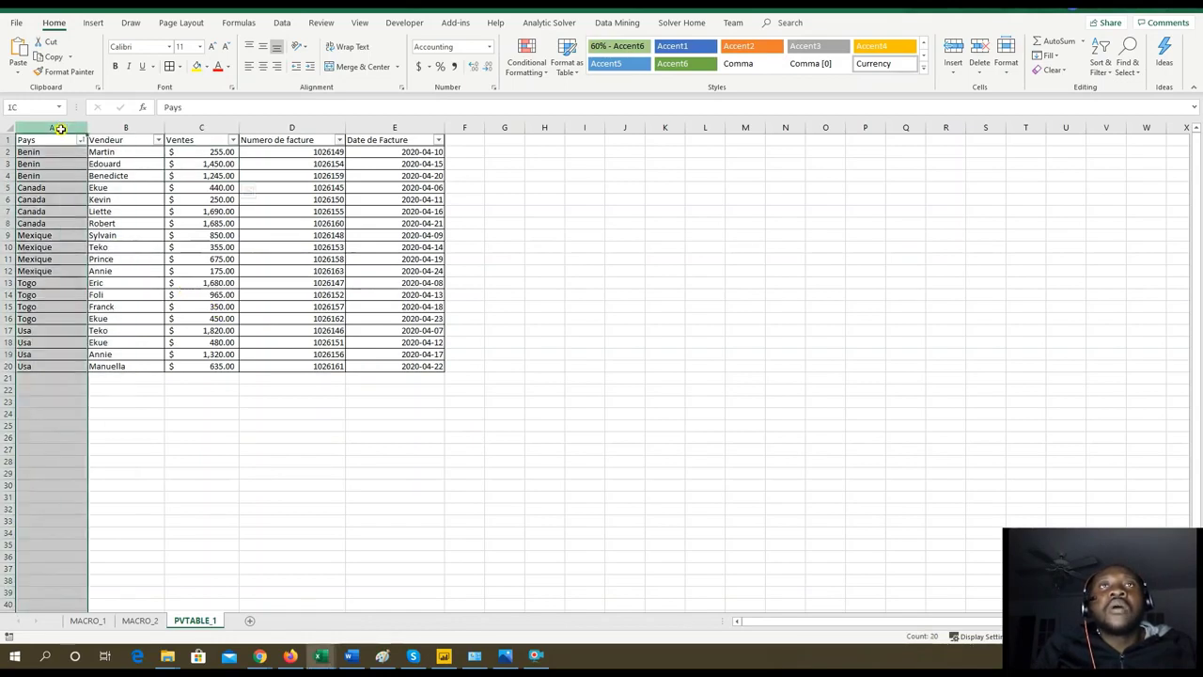
{"action": "left_click_drag", "start_coordinate": [69, 129], "coordinate": [215, 134]}
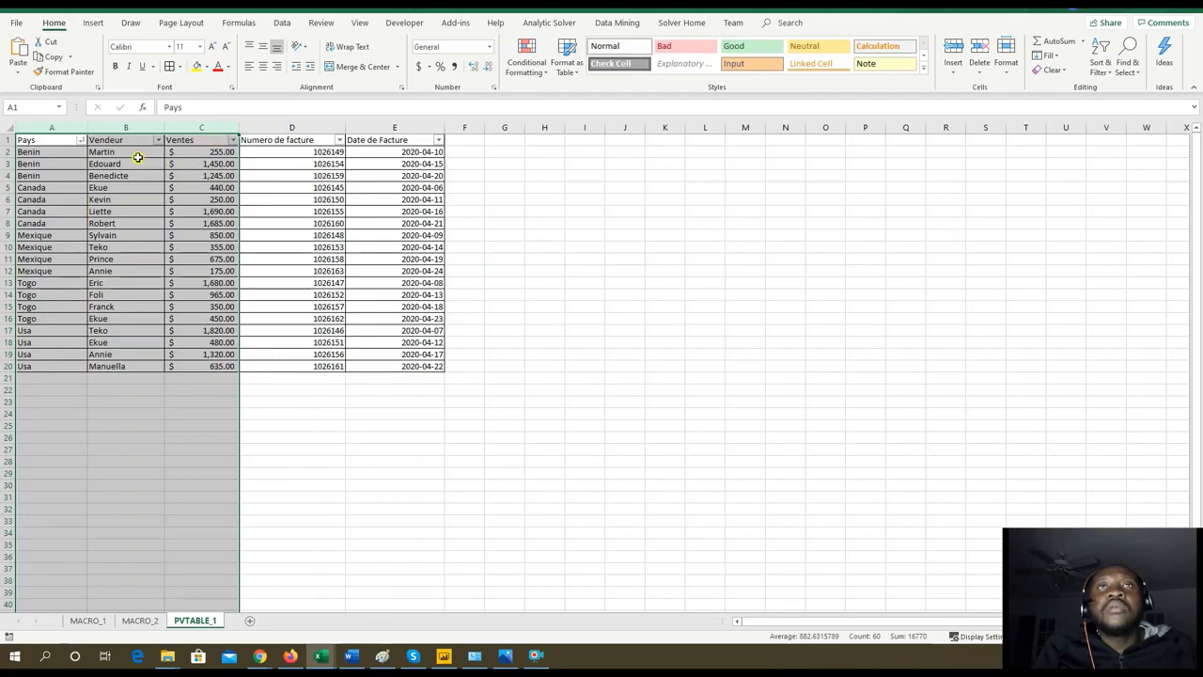
Sort the table by Vendeur from A to Z.
{"action": "left_click", "coordinate": [137, 151]}
{"action": "left_click", "coordinate": [156, 141]}
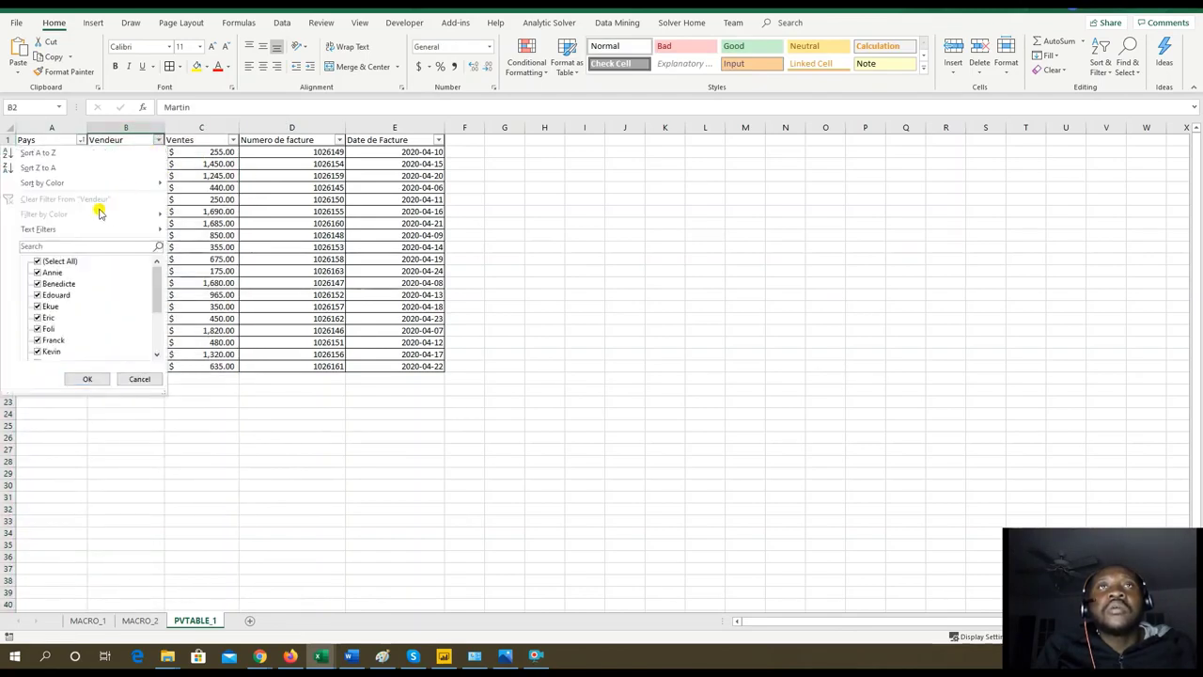
{"action": "left_click", "coordinate": [82, 153]}
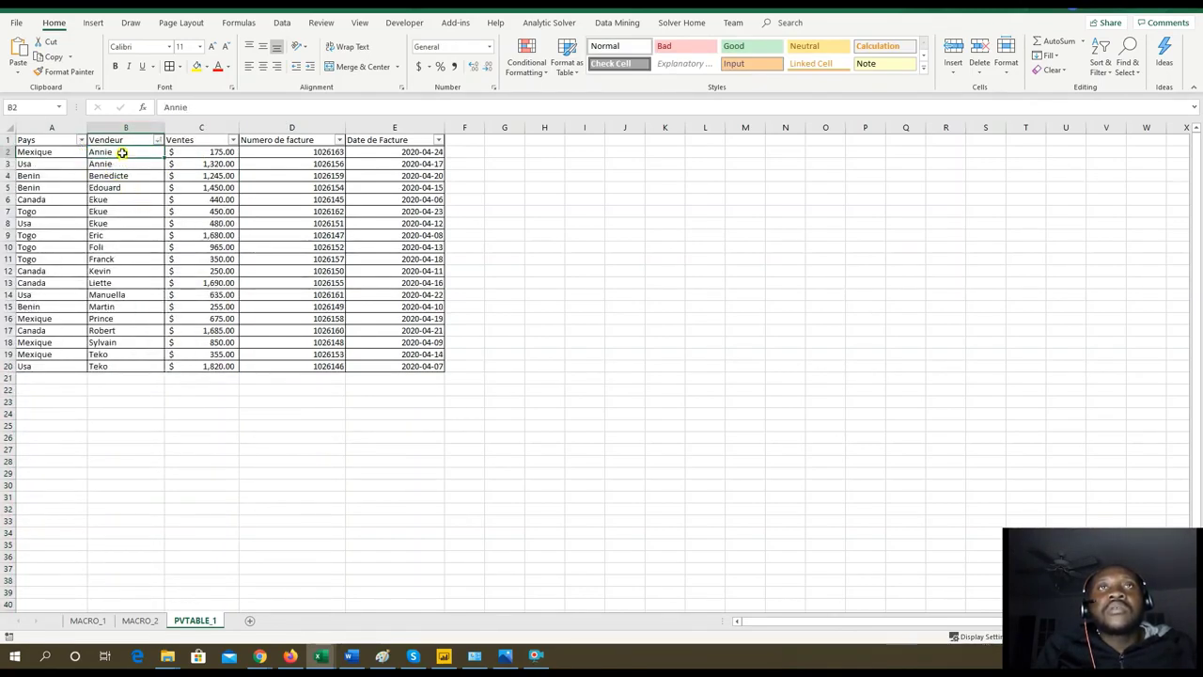
Check the sorted Vendeur column for vendors that occur more than once.
{"action": "left_click_drag", "start_coordinate": [122, 153], "coordinate": [120, 221]}
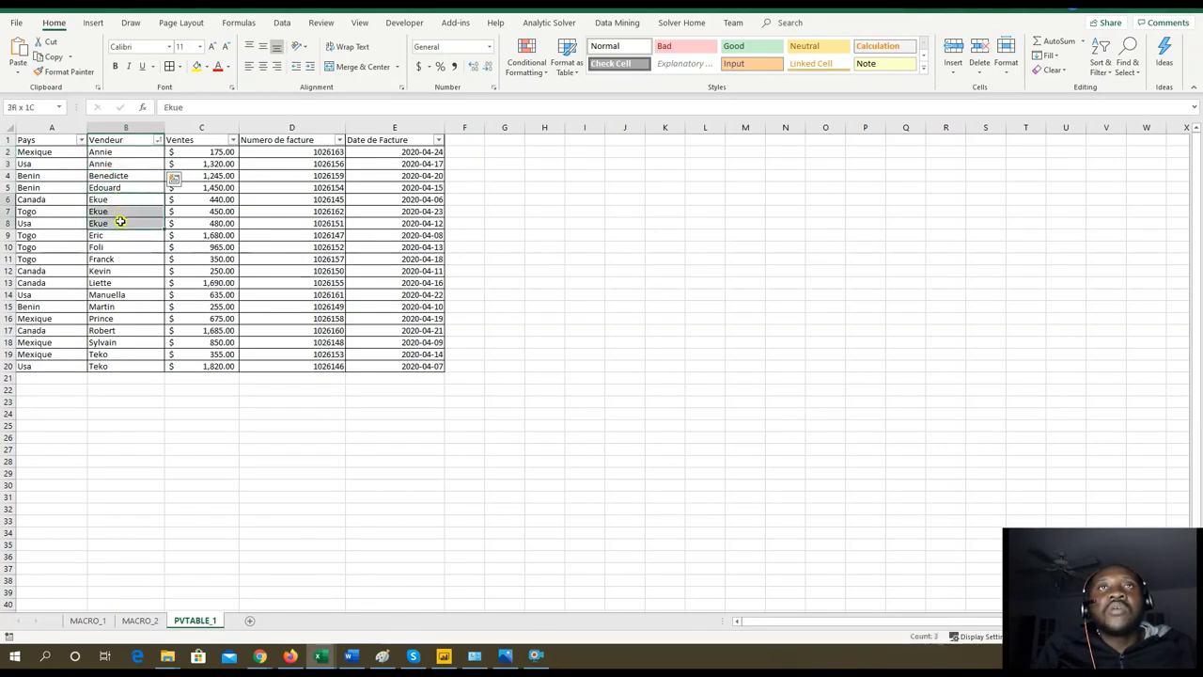
{"action": "left_click", "coordinate": [132, 295]}
{"action": "left_click", "coordinate": [125, 282]}
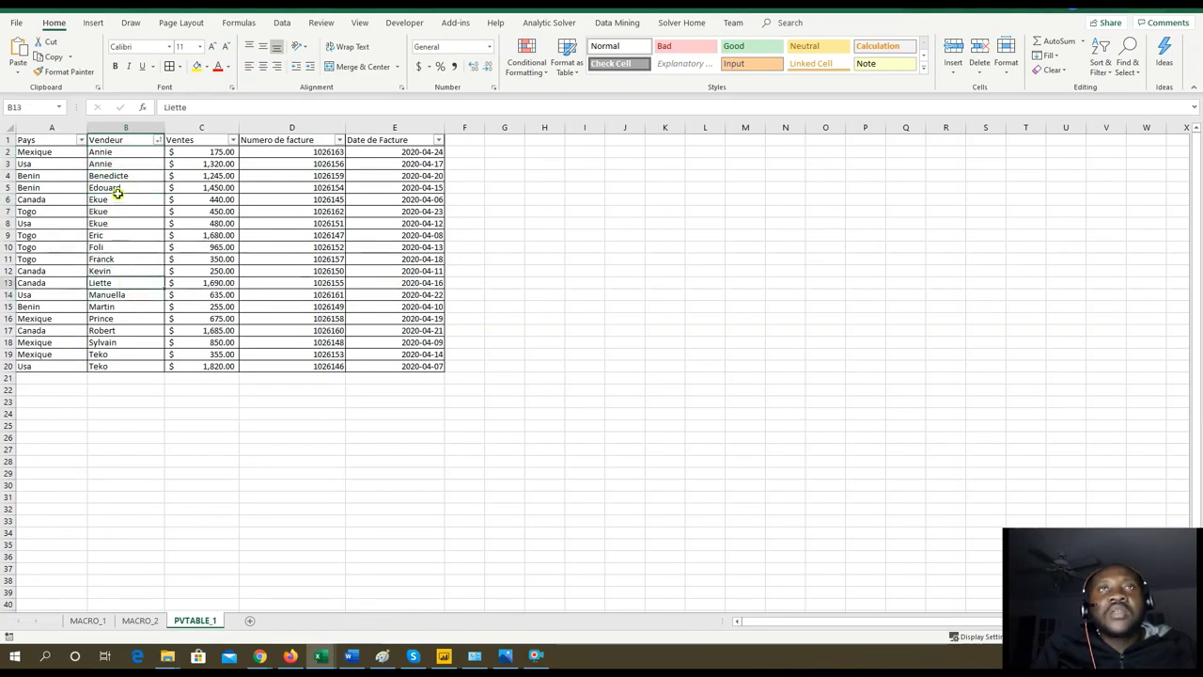
{"action": "left_click_drag", "start_coordinate": [115, 154], "coordinate": [117, 165]}
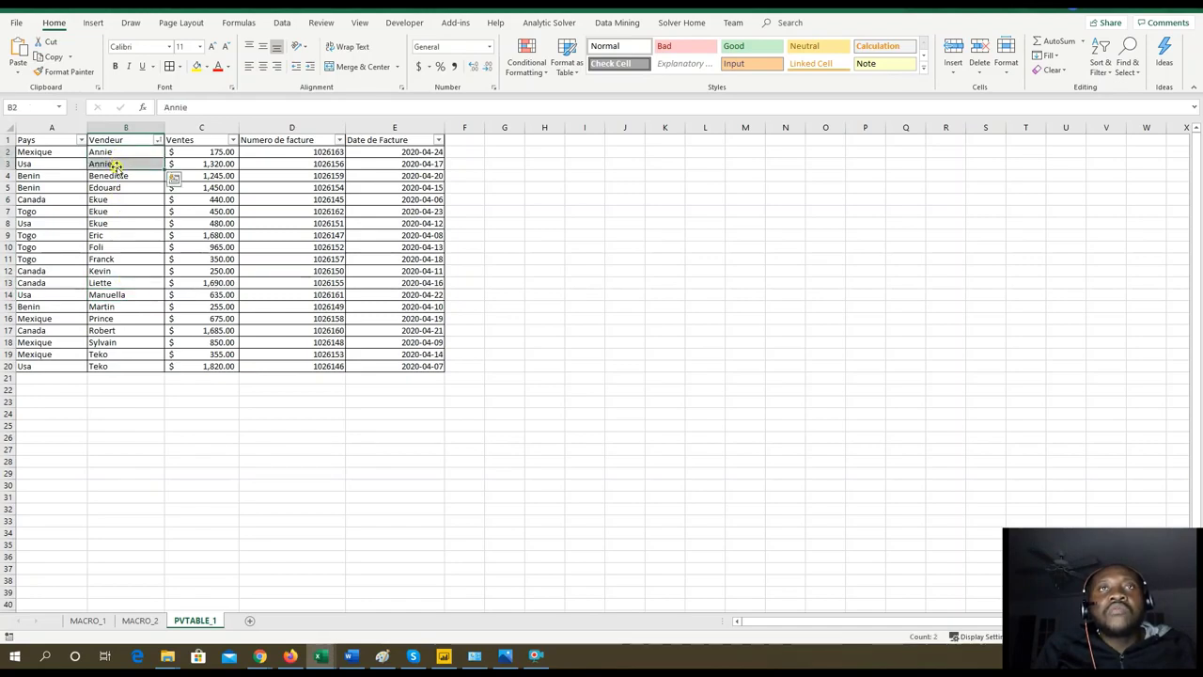
Fill the vendor name in B15 down into B16 to repeat that vendor.
{"action": "left_click", "coordinate": [120, 318]}
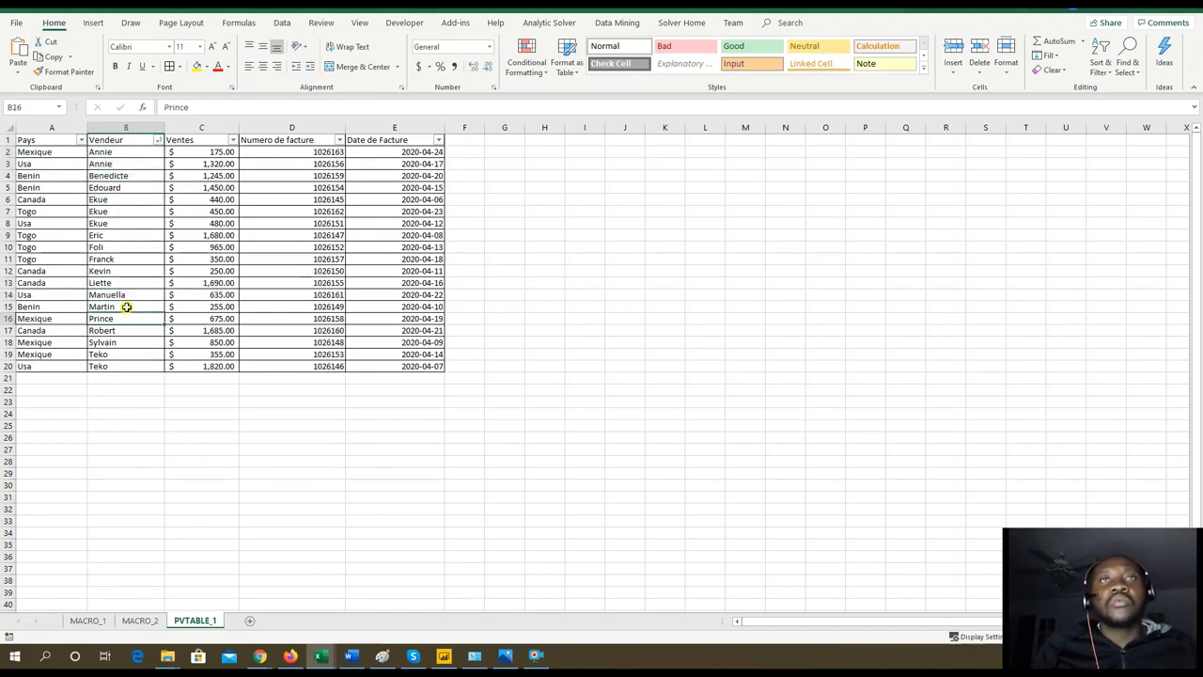
{"action": "left_click", "coordinate": [126, 307]}
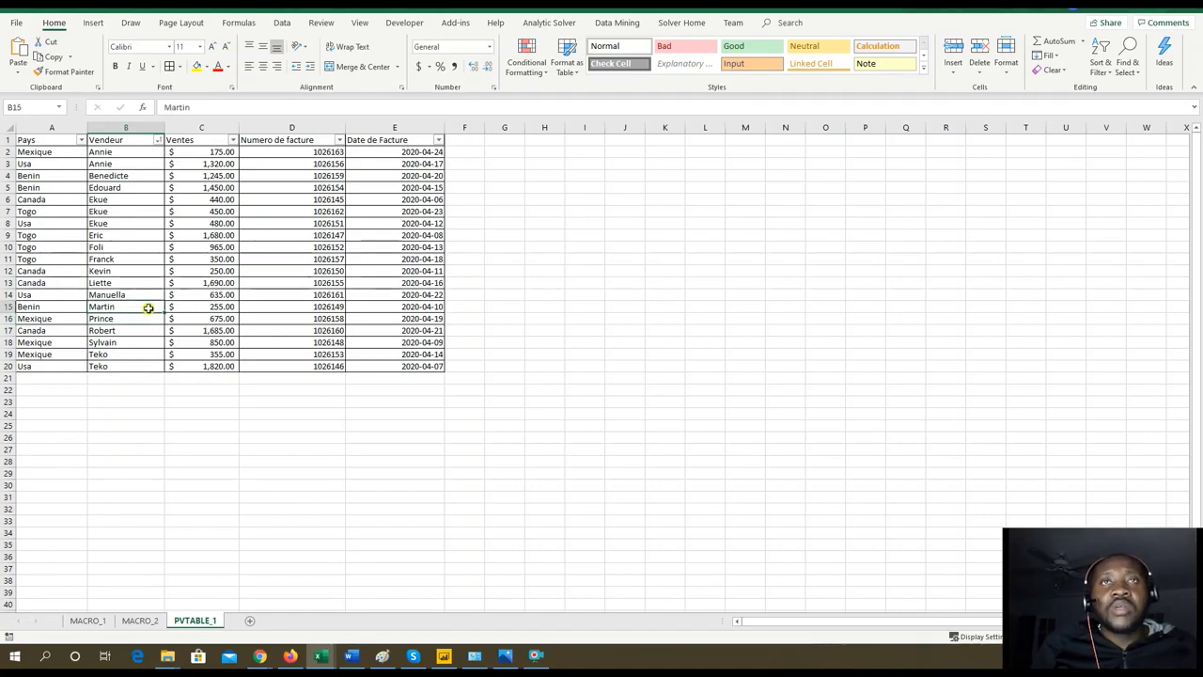
{"action": "left_click_drag", "start_coordinate": [160, 323], "coordinate": [160, 325]}
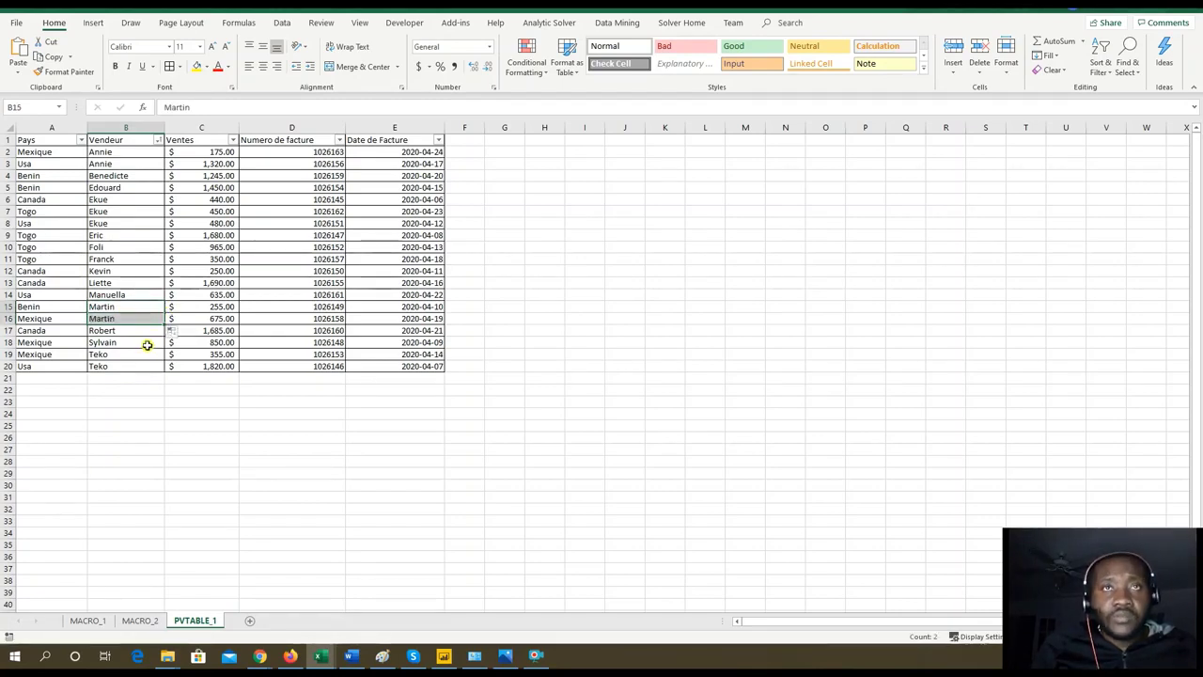
{"action": "left_click", "coordinate": [148, 342]}
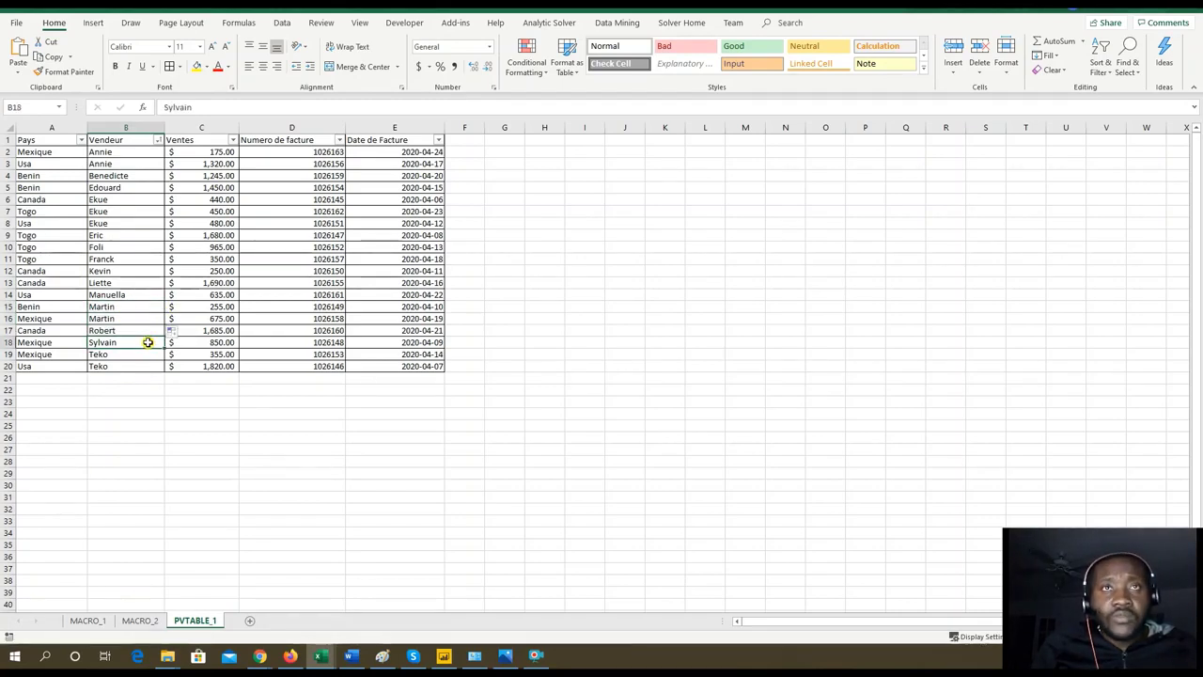
Fill the vendor name in B11 upward into B9:B10 so the three Togo rows share one vendor.
{"action": "left_click", "coordinate": [126, 238]}
{"action": "left_click_drag", "start_coordinate": [163, 239], "coordinate": [138, 224]}
{"action": "left_click", "coordinate": [147, 258]}
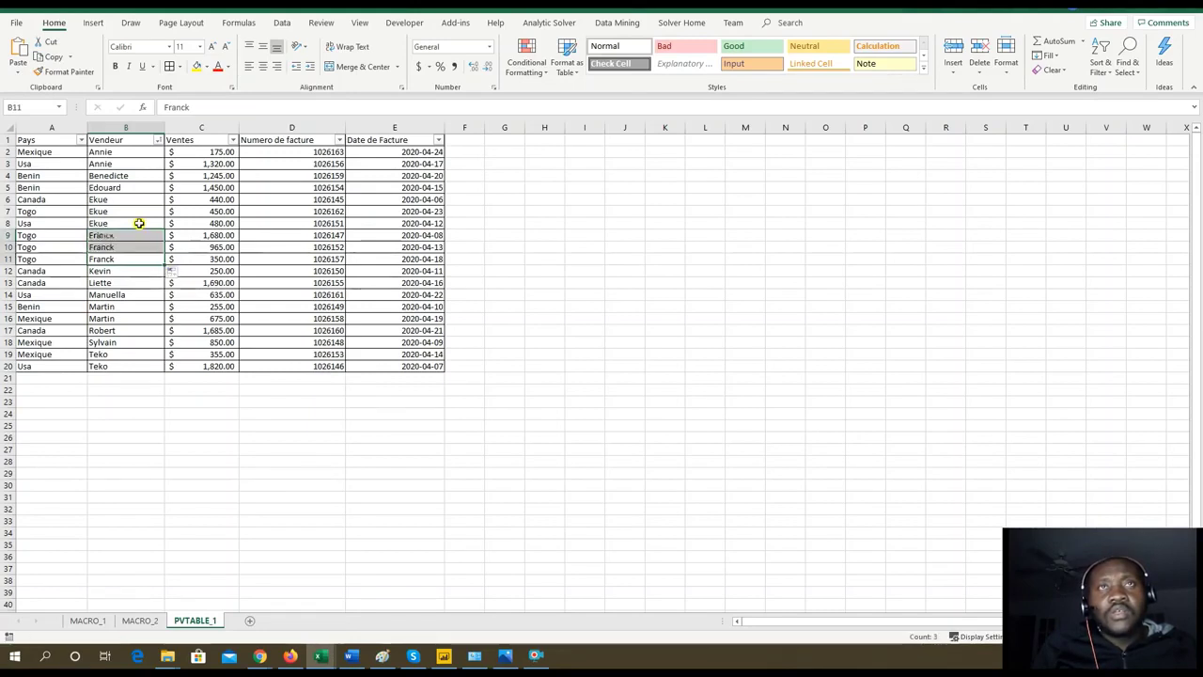
{"action": "left_click", "coordinate": [180, 422]}
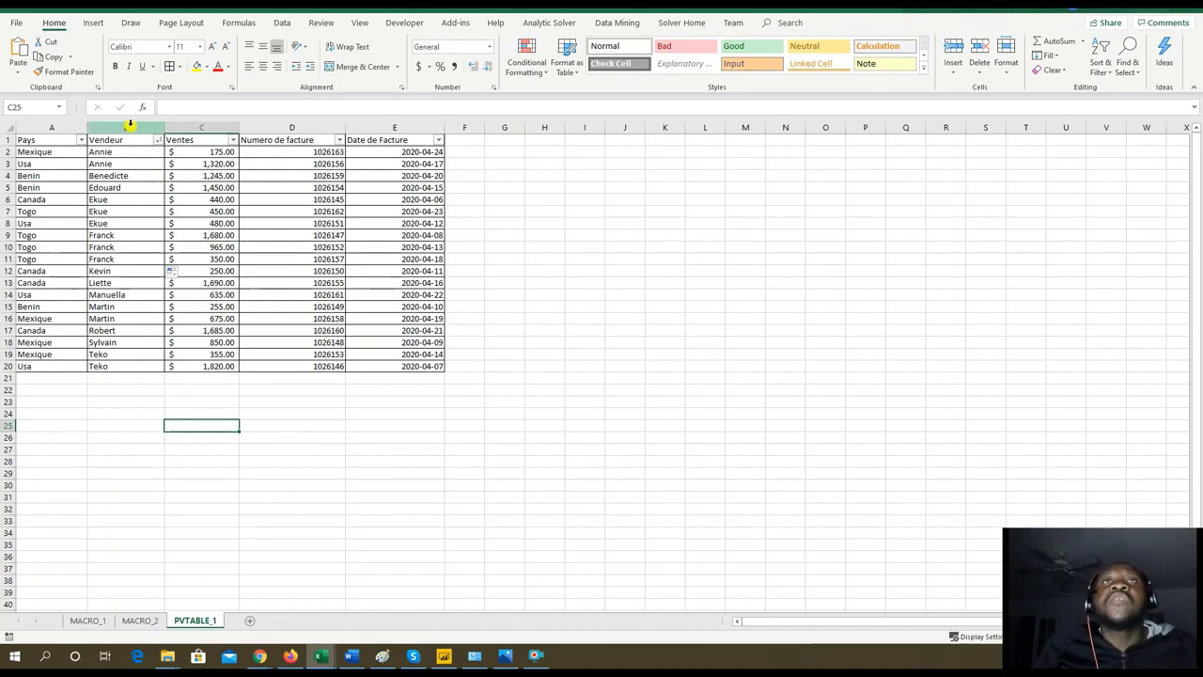
Review the Vendeur column, the full set of columns A to E, and the Numero de facture column.
{"action": "left_click", "coordinate": [130, 126]}
{"action": "left_click", "coordinate": [555, 316]}
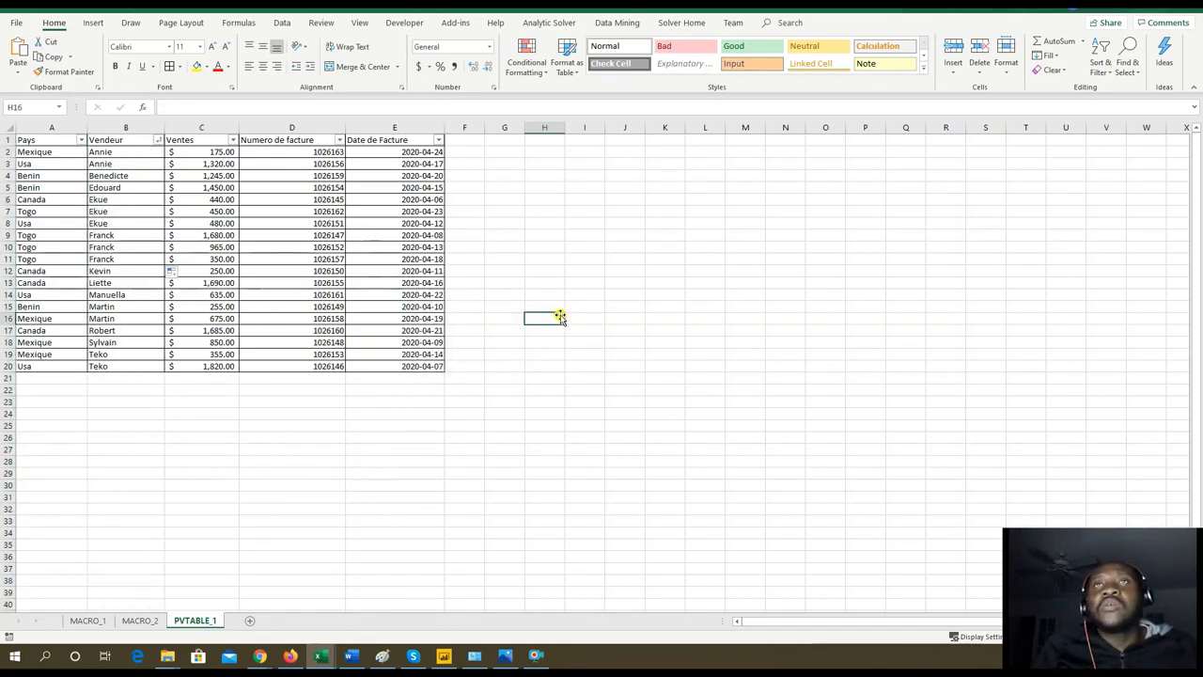
{"action": "left_click_drag", "start_coordinate": [375, 124], "coordinate": [68, 125]}
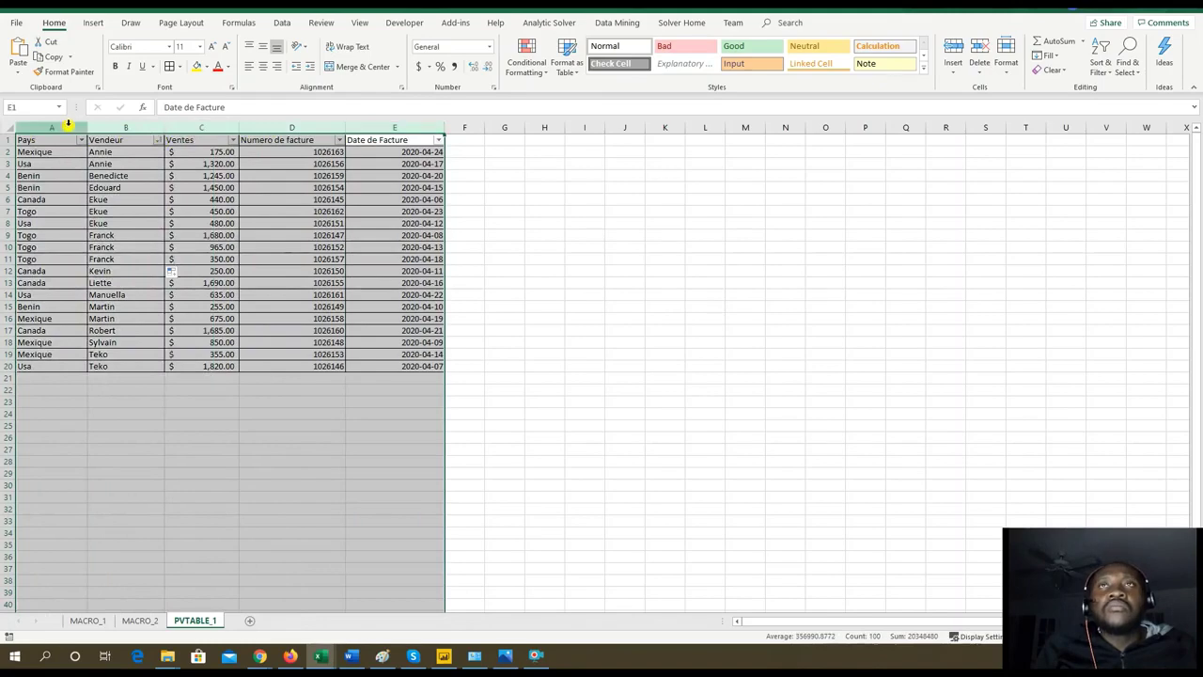
{"action": "left_click", "coordinate": [525, 273]}
{"action": "left_click", "coordinate": [304, 128]}
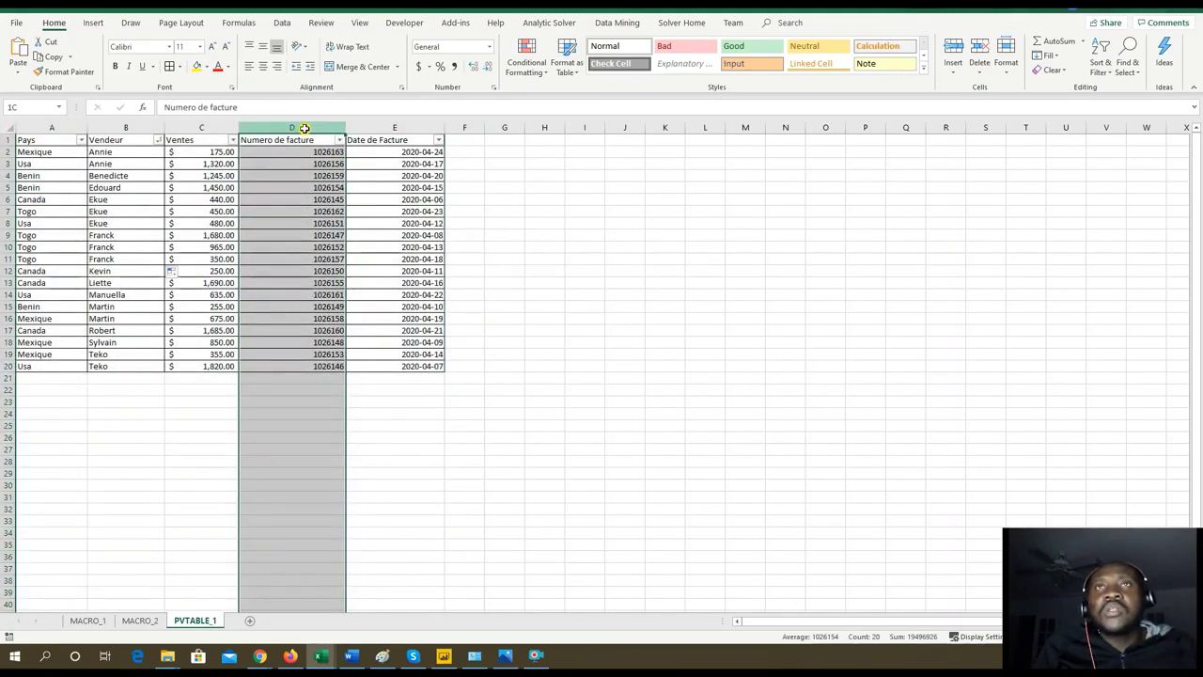
Review the invoice numbers in D2:D20, the whole Numero de facture column and the Date de Facture column.
{"action": "left_click", "coordinate": [567, 292]}
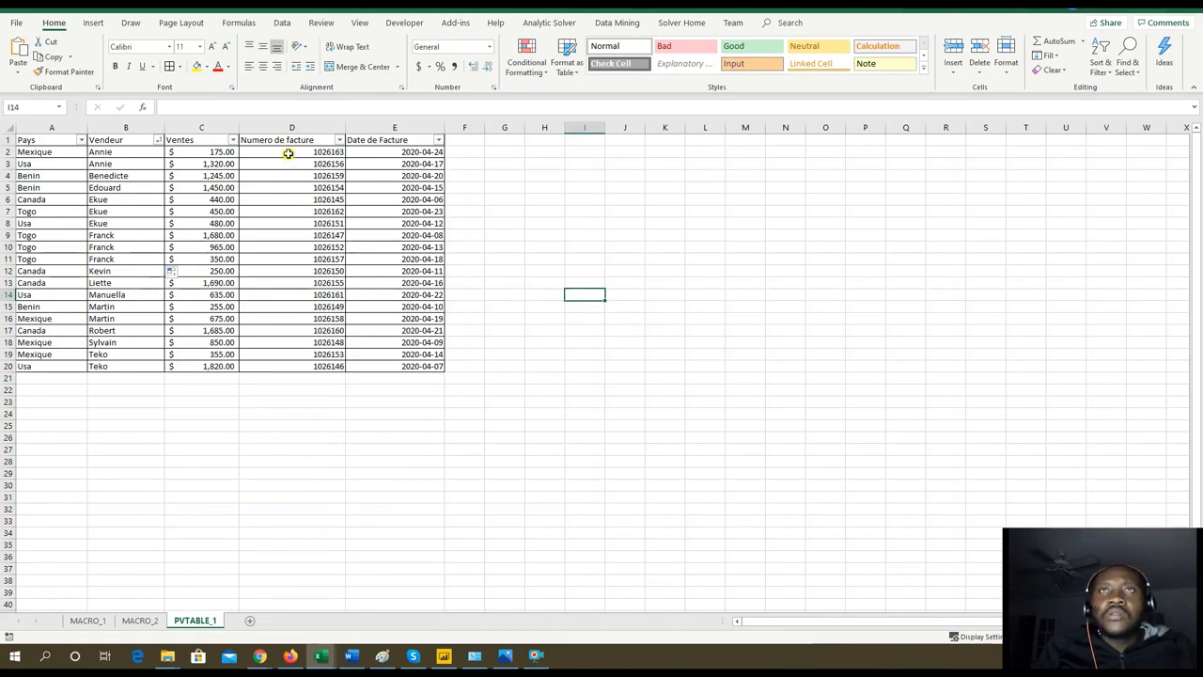
{"action": "left_click_drag", "start_coordinate": [288, 153], "coordinate": [325, 365]}
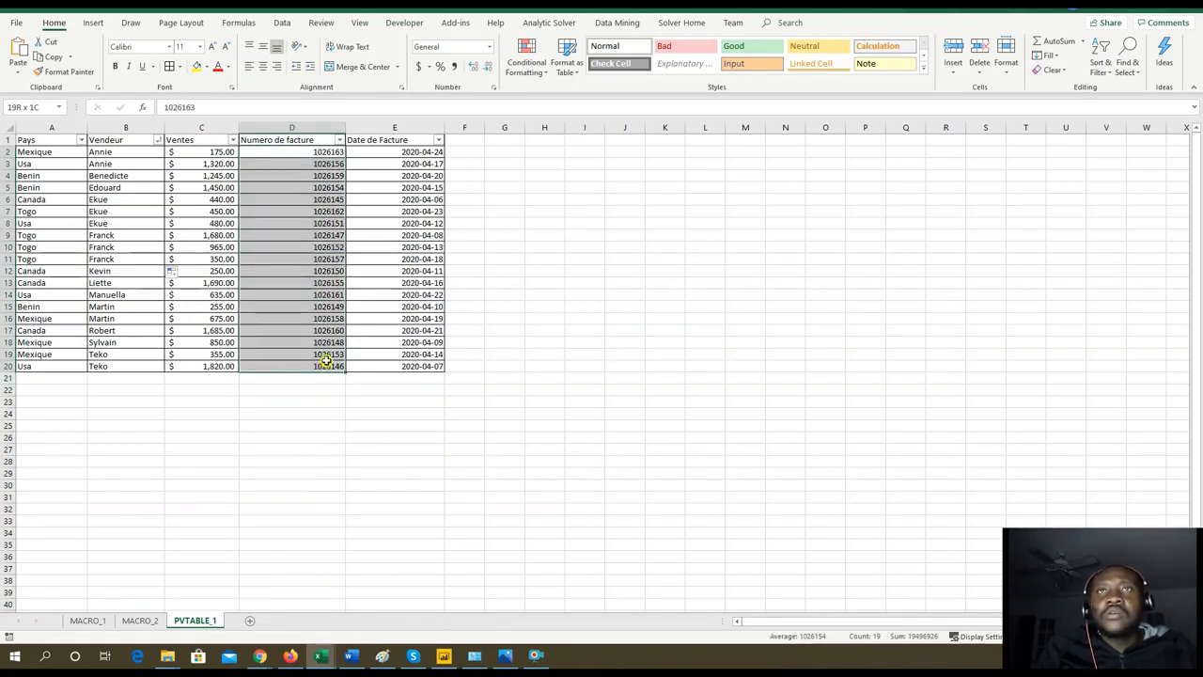
{"action": "left_click_drag", "start_coordinate": [283, 150], "coordinate": [316, 373]}
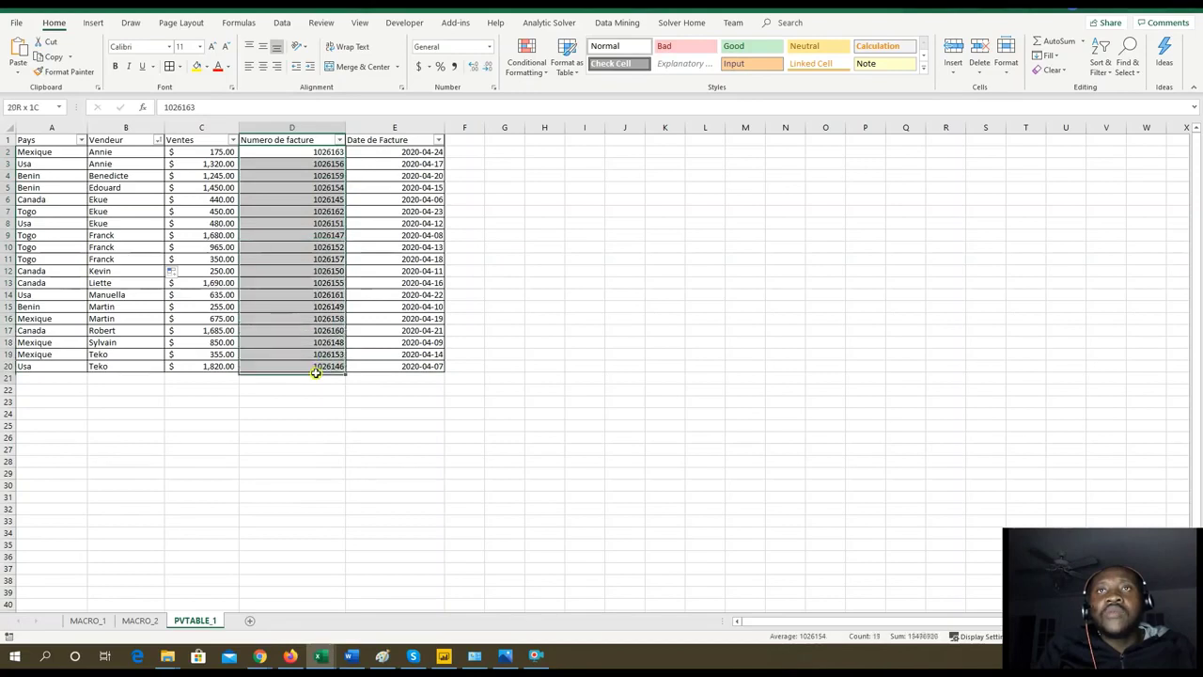
{"action": "left_click", "coordinate": [303, 129]}
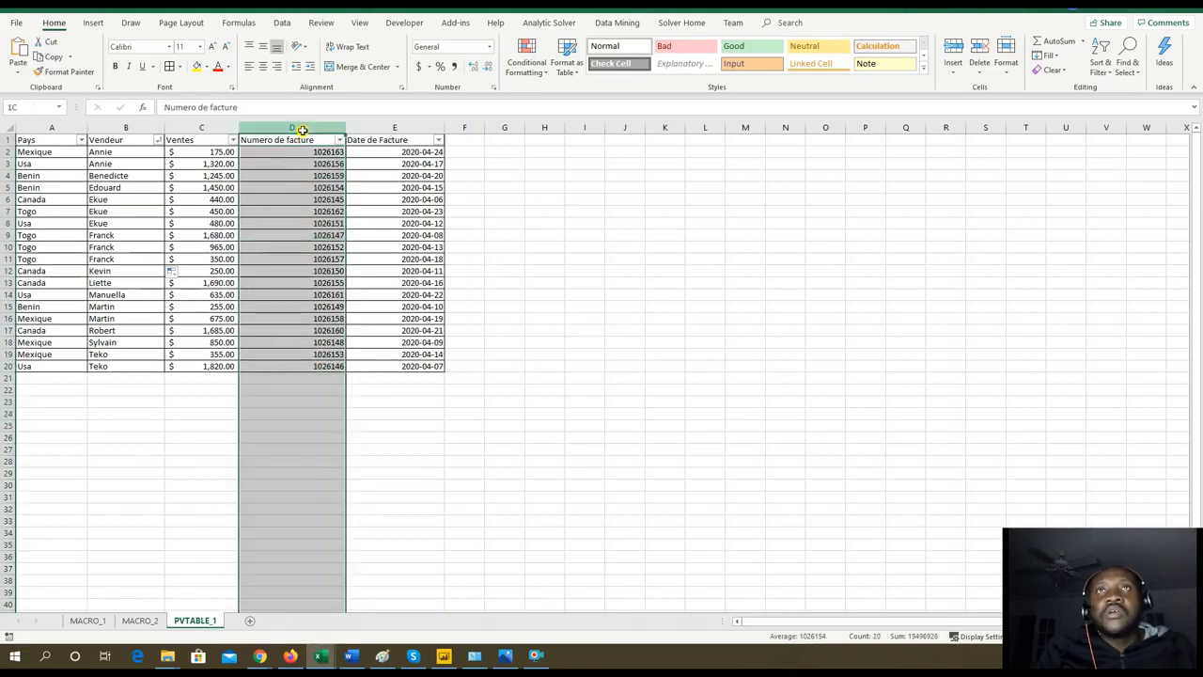
{"action": "left_click", "coordinate": [450, 201]}
{"action": "left_click", "coordinate": [408, 128]}
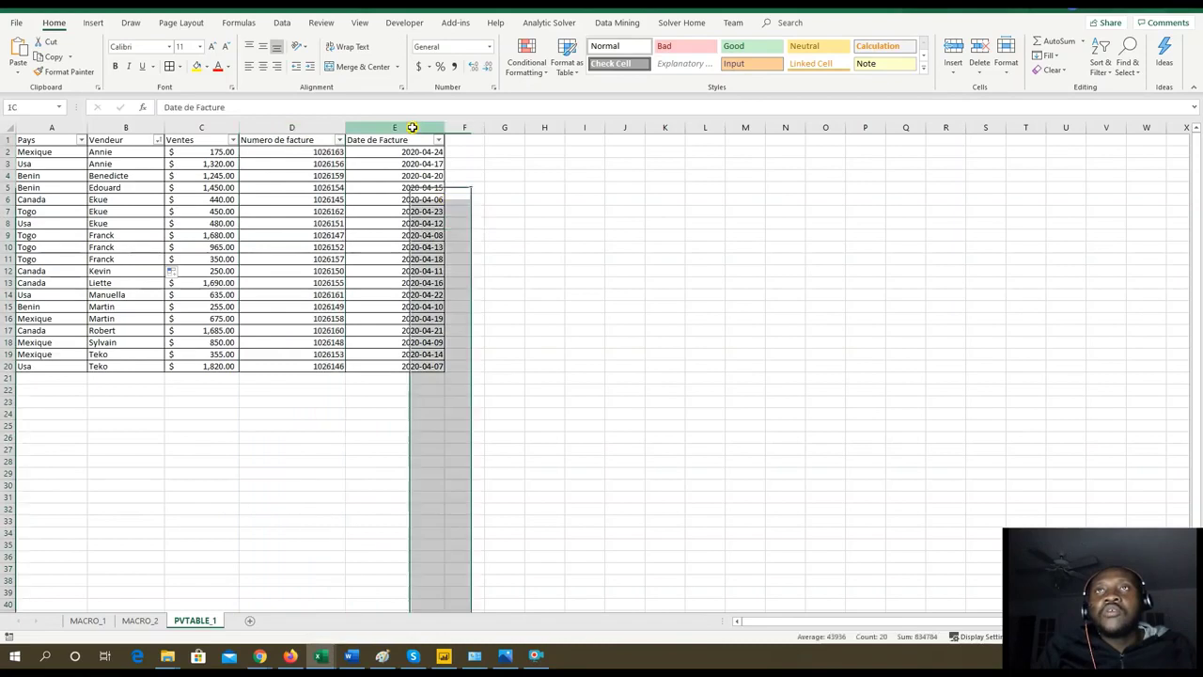
{"action": "left_click", "coordinate": [533, 234]}
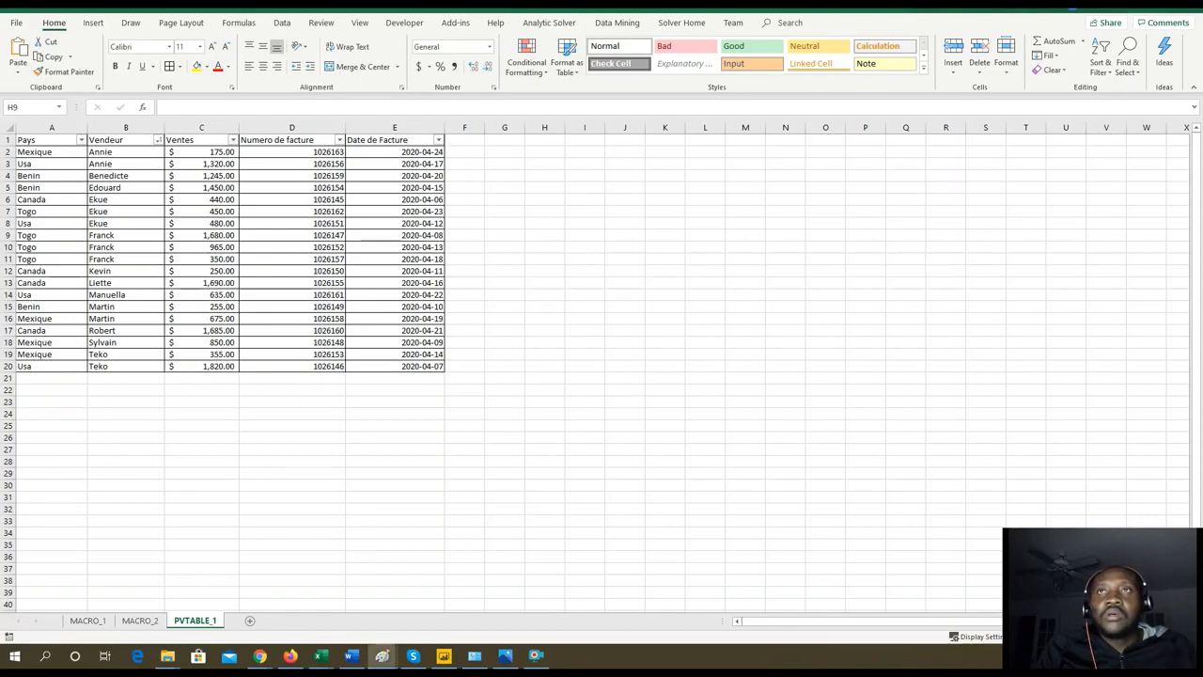
Switch to Paint, pencil a table frame of two vertical lines and a horizontal header line, and move its window clear of the sales table.
{"action": "left_click", "coordinate": [382, 655]}
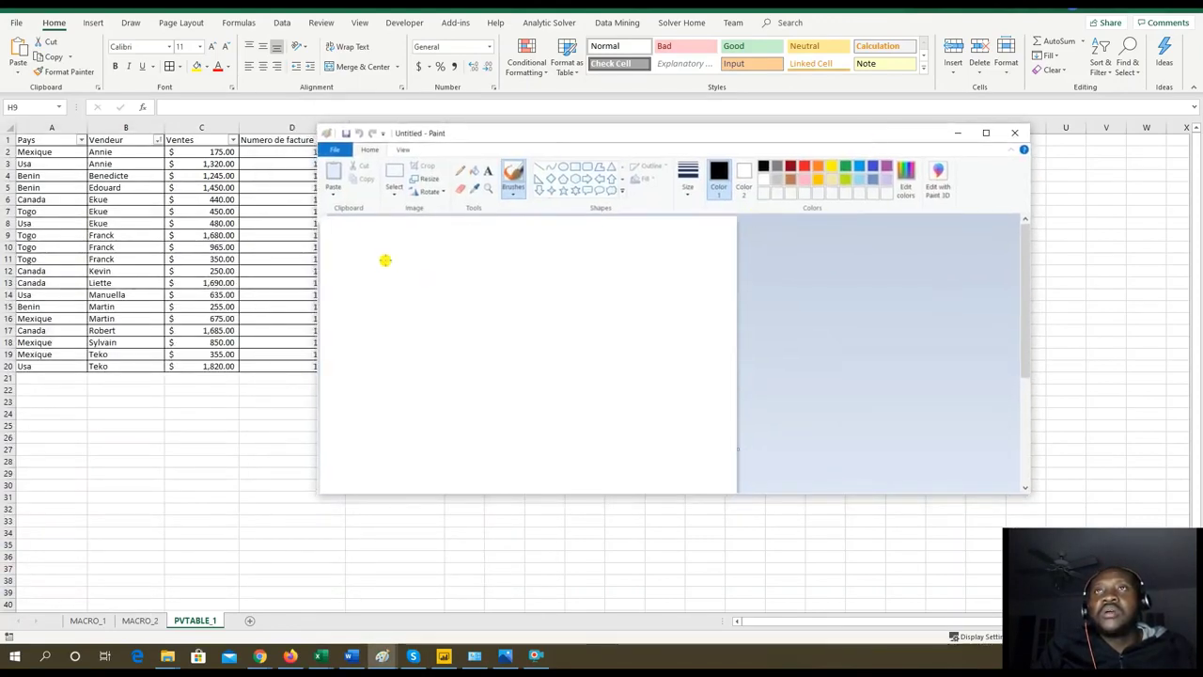
{"action": "left_click", "coordinate": [460, 171]}
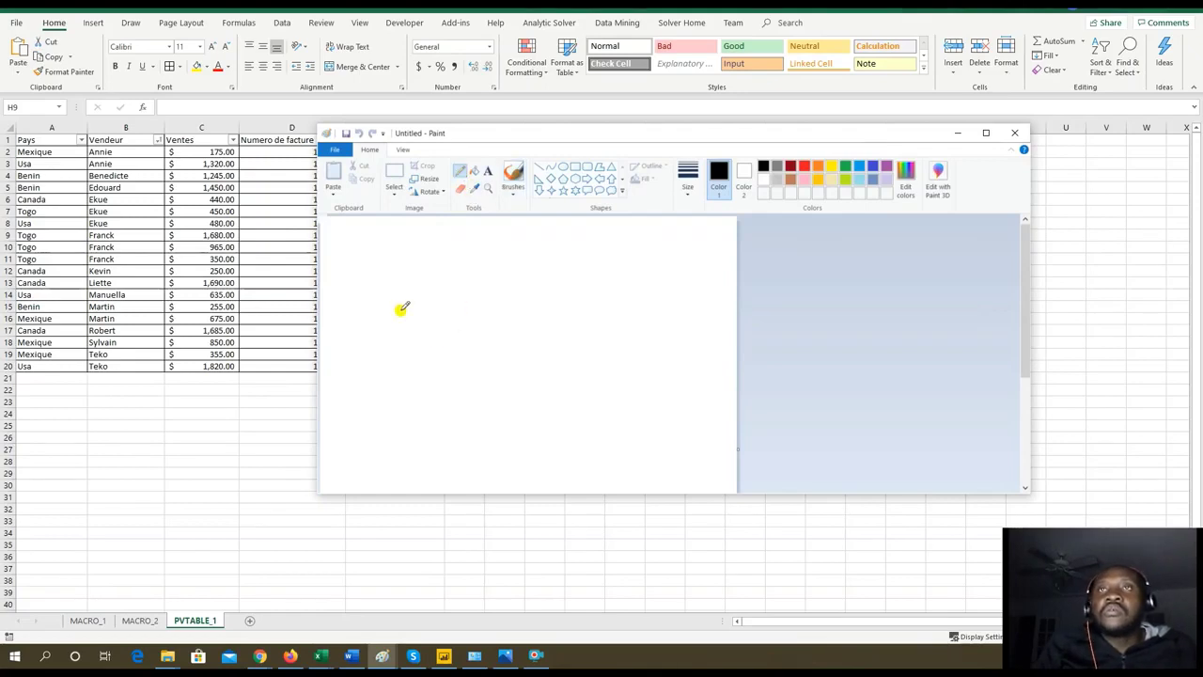
{"action": "left_click_drag", "start_coordinate": [371, 245], "coordinate": [386, 422]}
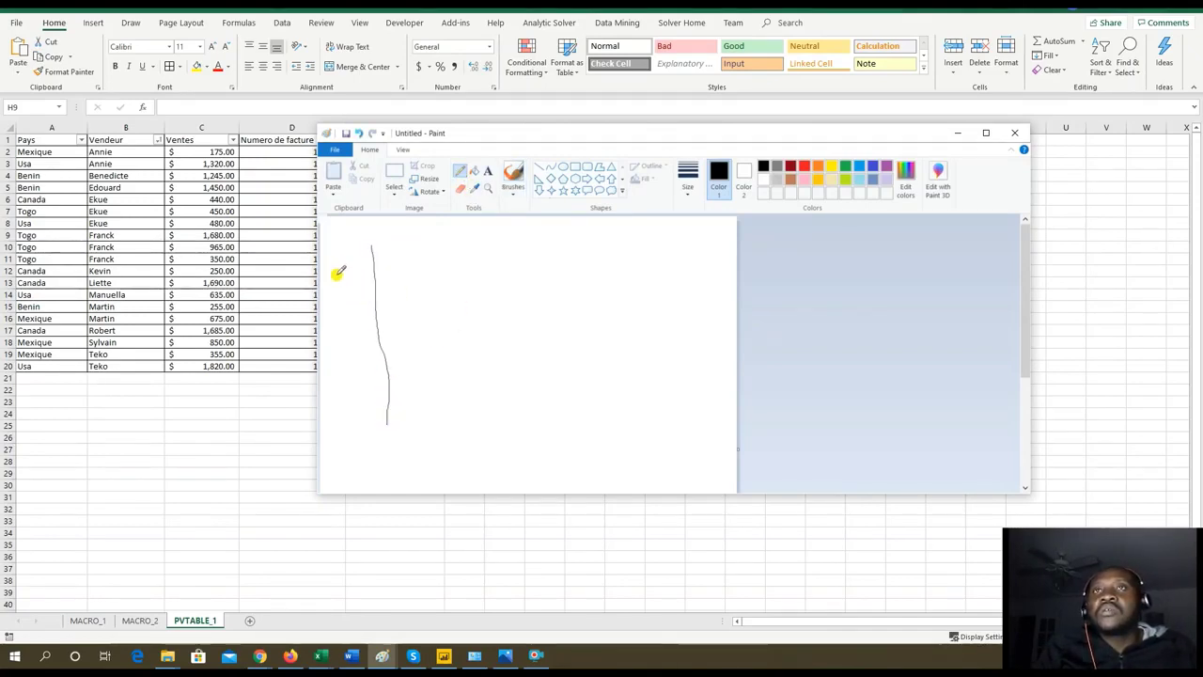
{"action": "left_click_drag", "start_coordinate": [337, 273], "coordinate": [602, 275]}
{"action": "left_click_drag", "start_coordinate": [596, 228], "coordinate": [621, 397]}
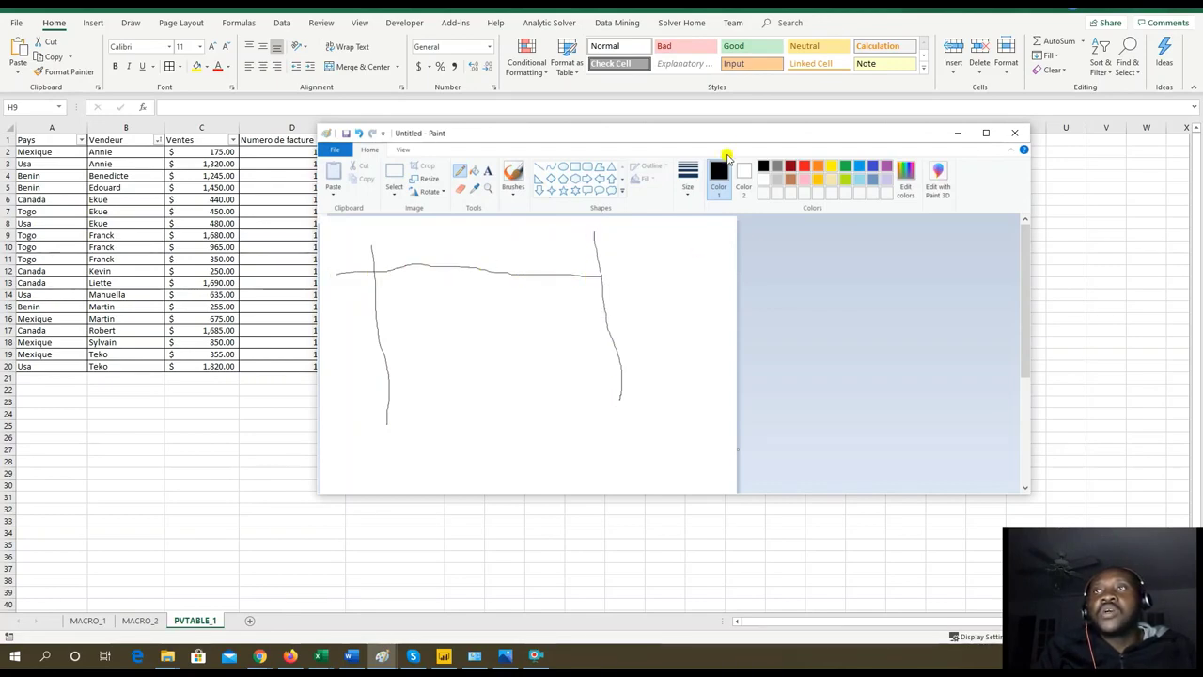
{"action": "left_click_drag", "start_coordinate": [736, 138], "coordinate": [877, 72]}
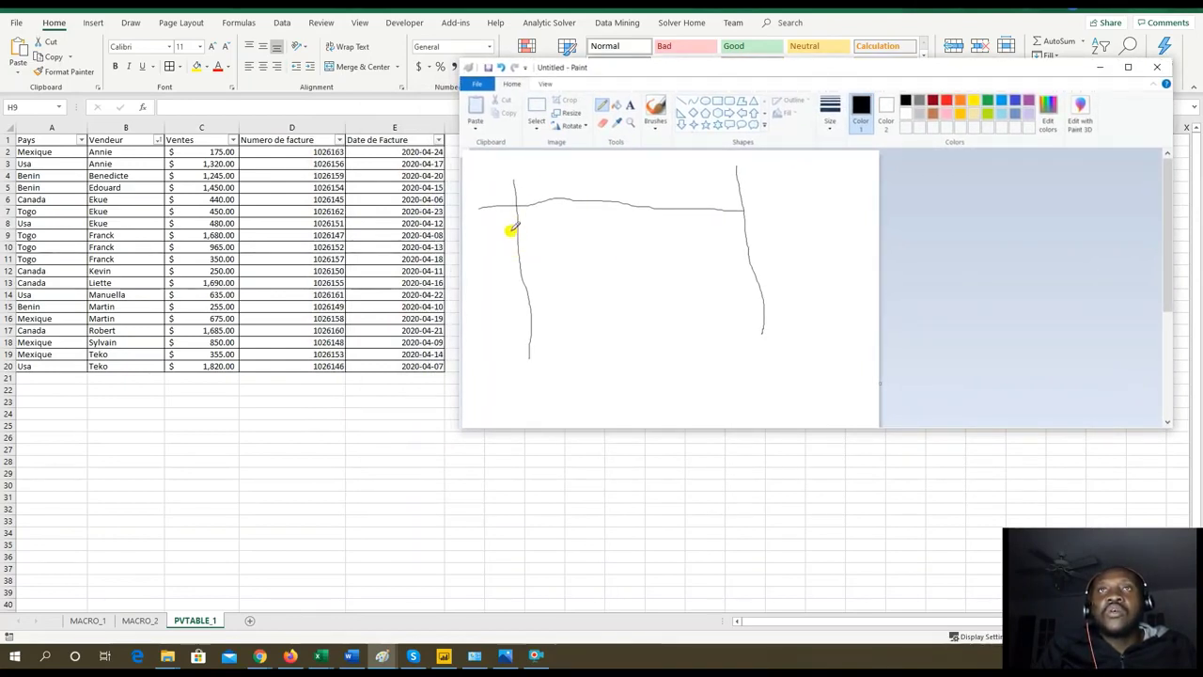
Pencil a second header line, a handwritten sales heading, a left border and the country row labels U, C, T and I.
{"action": "left_click_drag", "start_coordinate": [473, 235], "coordinate": [750, 234]}
{"action": "mouse_move", "coordinate": [566, 176]}
{"action": "left_mouse_down"}
{"action": "mouse_move", "coordinate": [634, 184]}
{"action": "mouse_move", "coordinate": [640, 169]}
{"action": "mouse_move", "coordinate": [660, 185]}
{"action": "left_mouse_up"}
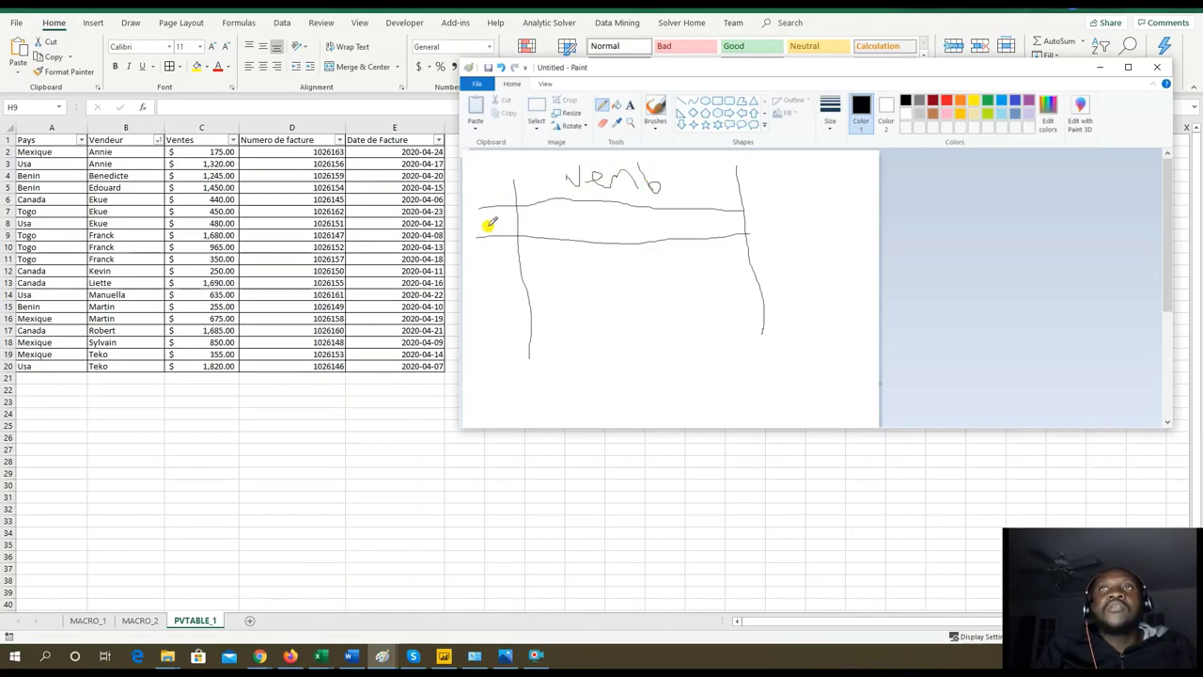
{"action": "left_click_drag", "start_coordinate": [479, 174], "coordinate": [488, 321]}
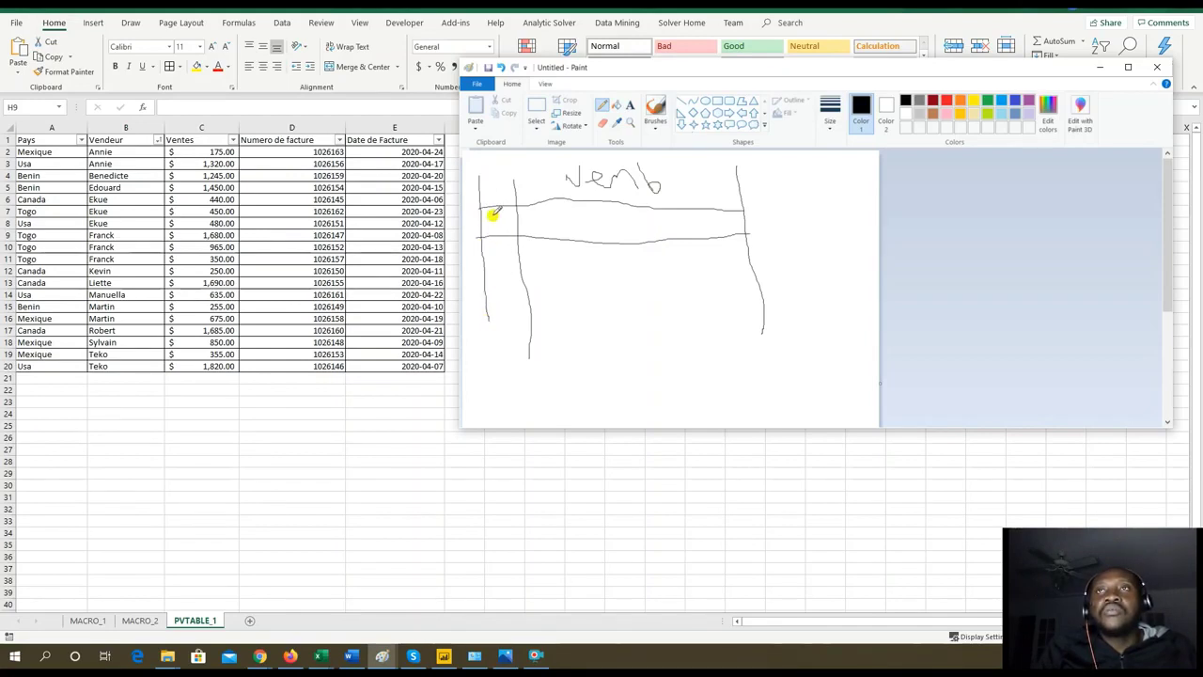
{"action": "left_click_drag", "start_coordinate": [492, 250], "coordinate": [514, 302]}
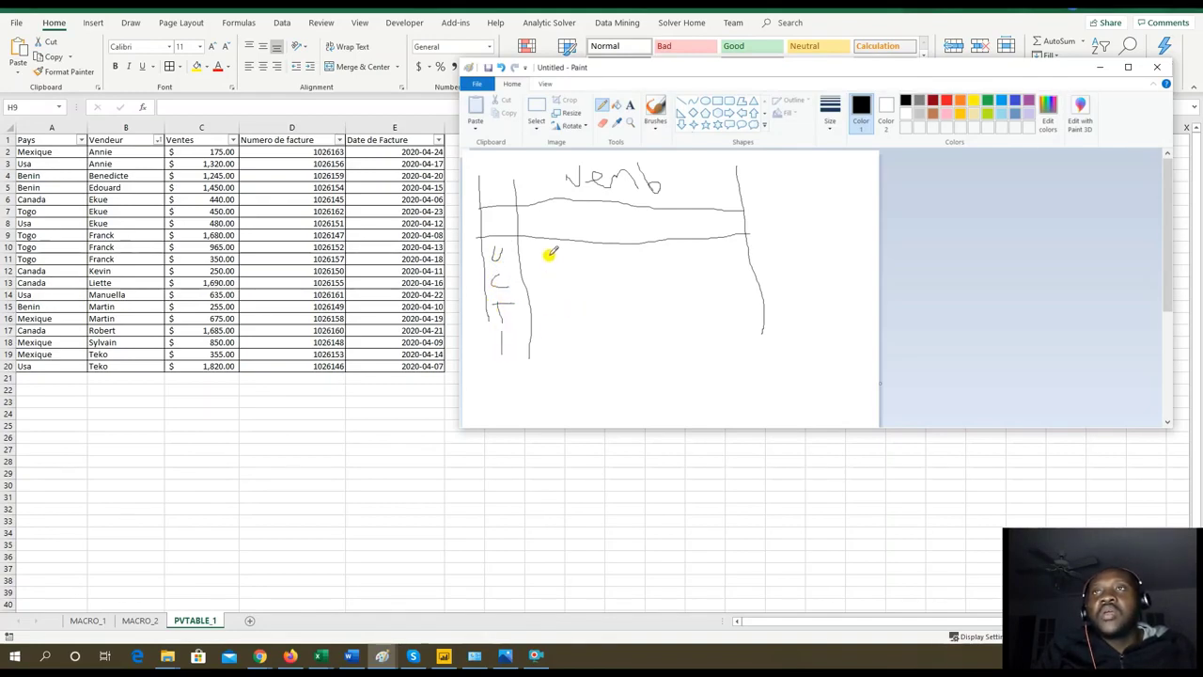
Sketch a value shape beside each country initial, enclose the two columns with an outline, and mark their header cells.
{"action": "mouse_move", "coordinate": [532, 252]}
{"action": "left_mouse_down"}
{"action": "mouse_move", "coordinate": [578, 255]}
{"action": "mouse_move", "coordinate": [538, 245]}
{"action": "mouse_move", "coordinate": [579, 279]}
{"action": "mouse_move", "coordinate": [545, 301]}
{"action": "mouse_move", "coordinate": [572, 311]}
{"action": "mouse_move", "coordinate": [571, 301]}
{"action": "mouse_move", "coordinate": [551, 352]}
{"action": "mouse_move", "coordinate": [554, 327]}
{"action": "left_mouse_up"}
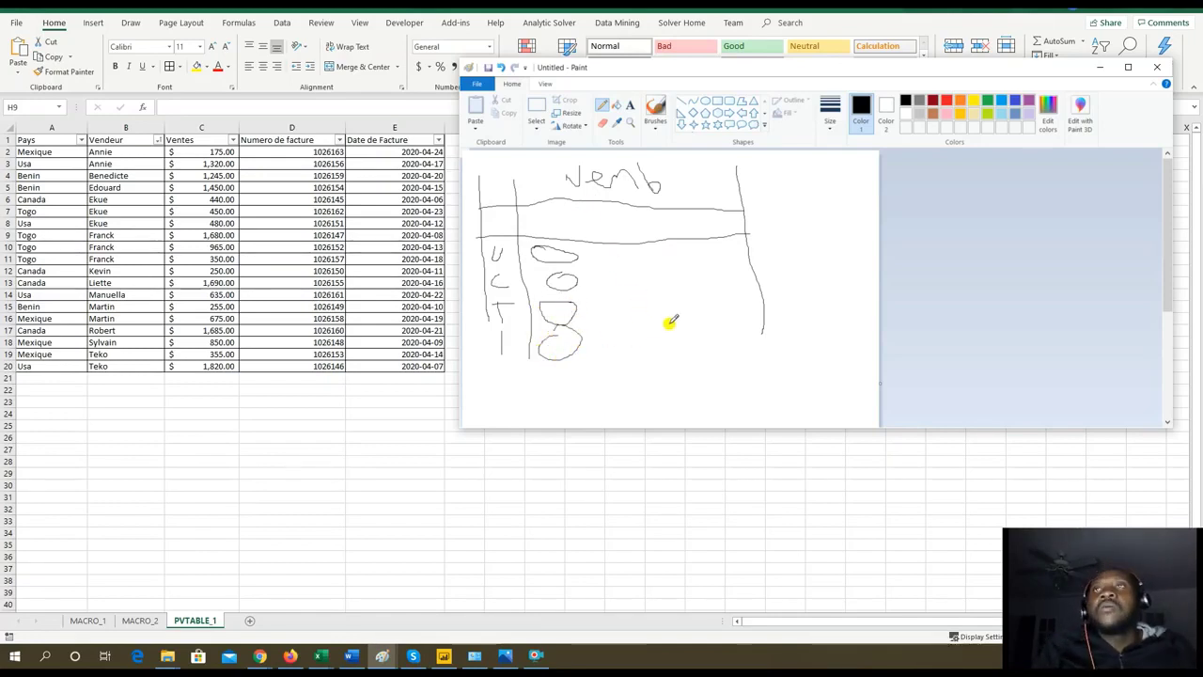
{"action": "mouse_move", "coordinate": [607, 199]}
{"action": "left_mouse_down"}
{"action": "mouse_move", "coordinate": [630, 363]}
{"action": "mouse_move", "coordinate": [612, 376]}
{"action": "mouse_move", "coordinate": [505, 366]}
{"action": "mouse_move", "coordinate": [491, 352]}
{"action": "mouse_move", "coordinate": [485, 264]}
{"action": "left_mouse_up"}
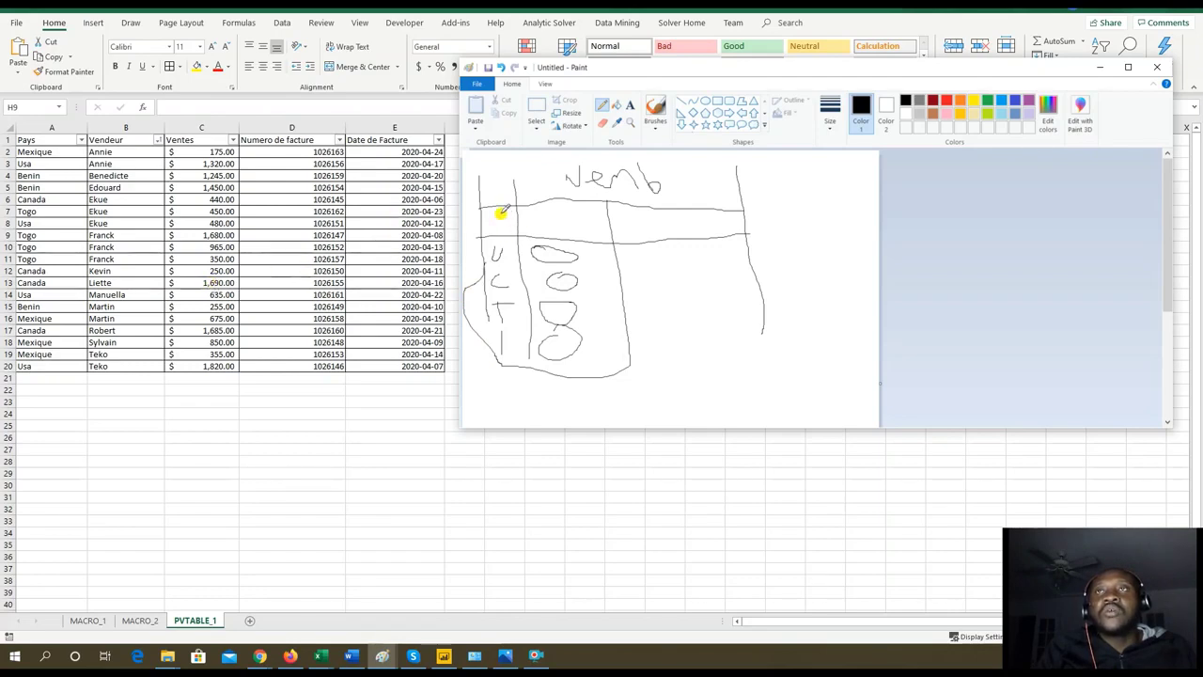
{"action": "mouse_move", "coordinate": [501, 212]}
{"action": "left_mouse_down"}
{"action": "mouse_move", "coordinate": [499, 247]}
{"action": "mouse_move", "coordinate": [574, 210]}
{"action": "left_mouse_up"}
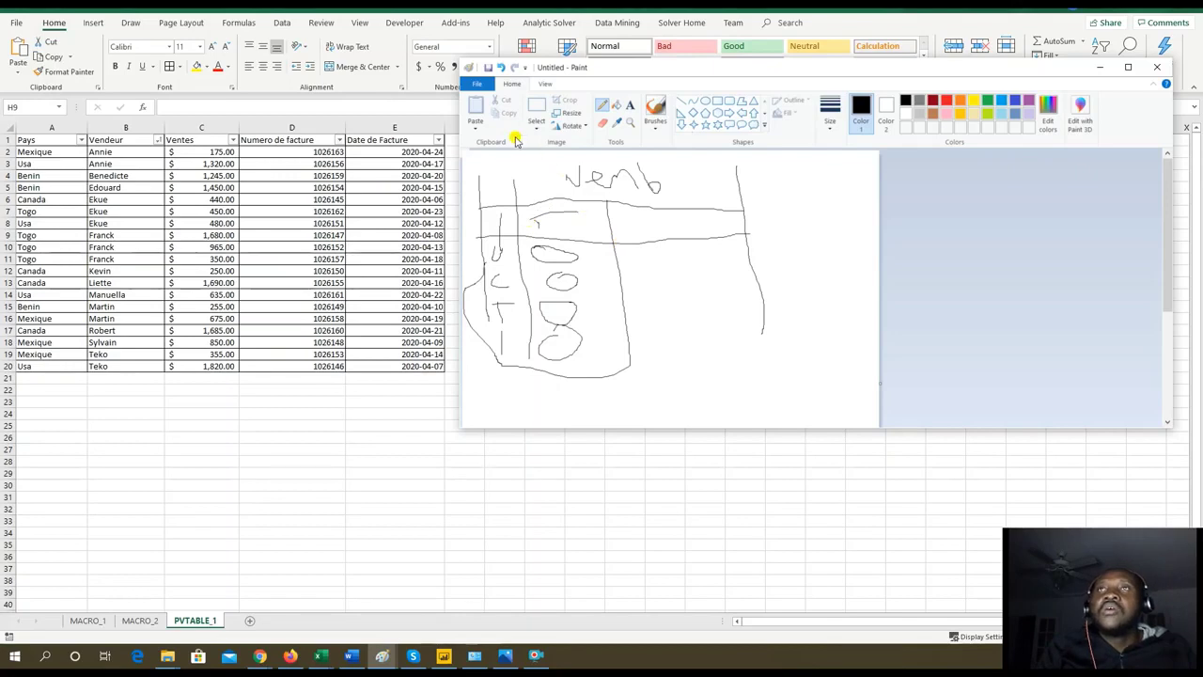
Start a new blank Paint picture, discarding the country sketch without saving.
{"action": "left_click", "coordinate": [476, 84]}
{"action": "left_click", "coordinate": [496, 110]}
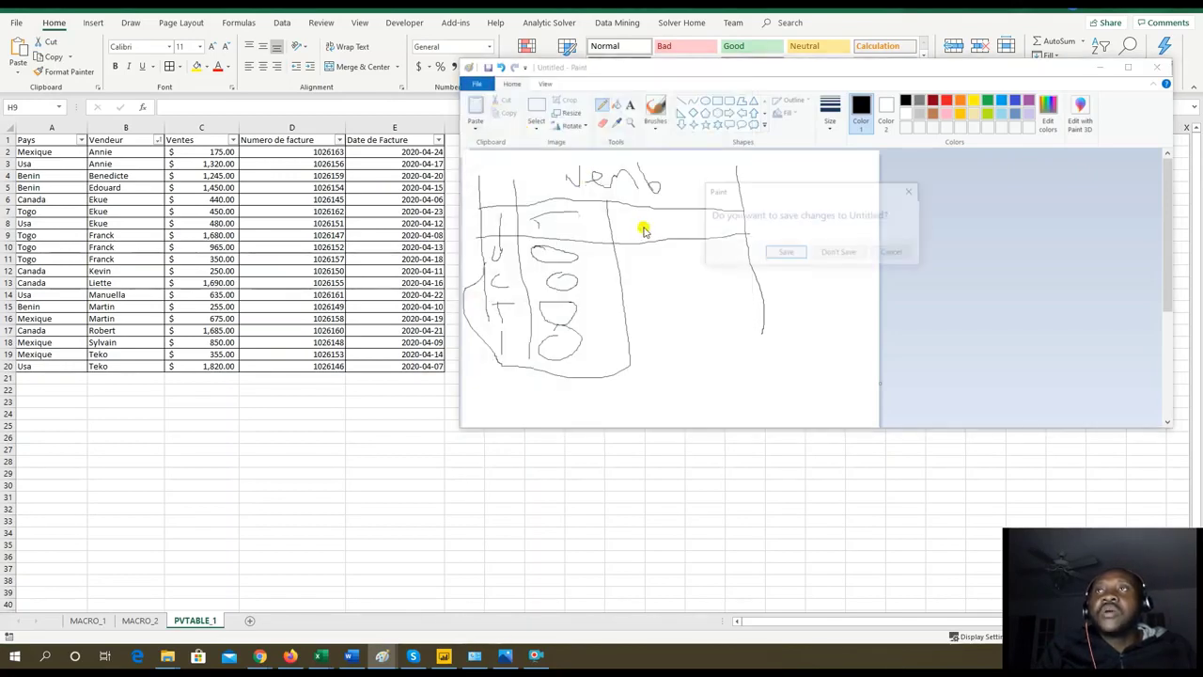
{"action": "left_click", "coordinate": [831, 251]}
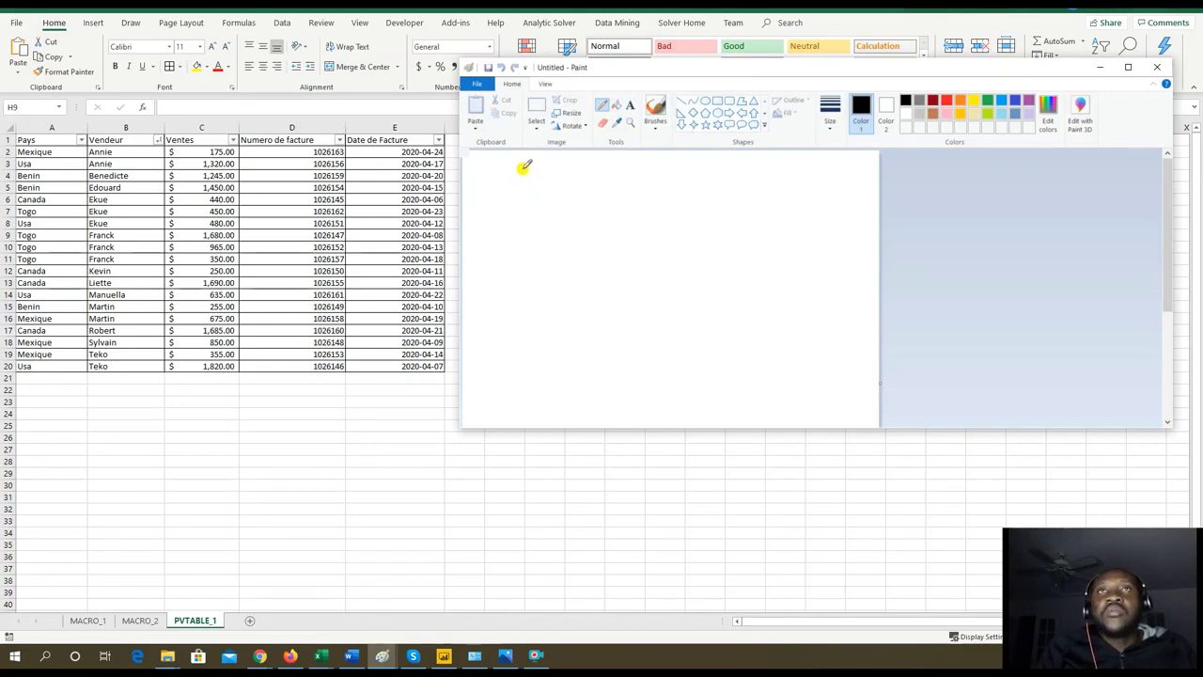
Pencil a vendor column with an abbreviated vendor heading and down arrow, horizontal row lines, and the row labels E, A and K.
{"action": "left_click_drag", "start_coordinate": [523, 188], "coordinate": [531, 387]}
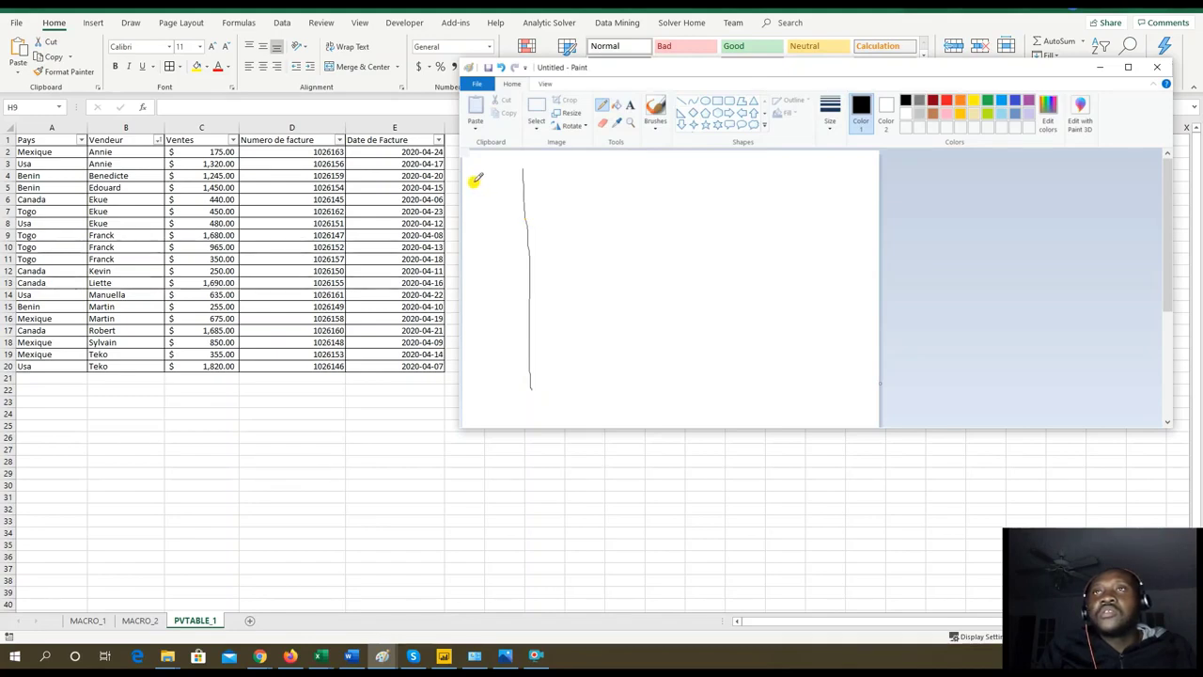
{"action": "mouse_move", "coordinate": [472, 174]}
{"action": "left_mouse_down"}
{"action": "mouse_move", "coordinate": [479, 191]}
{"action": "mouse_move", "coordinate": [500, 165]}
{"action": "left_mouse_up"}
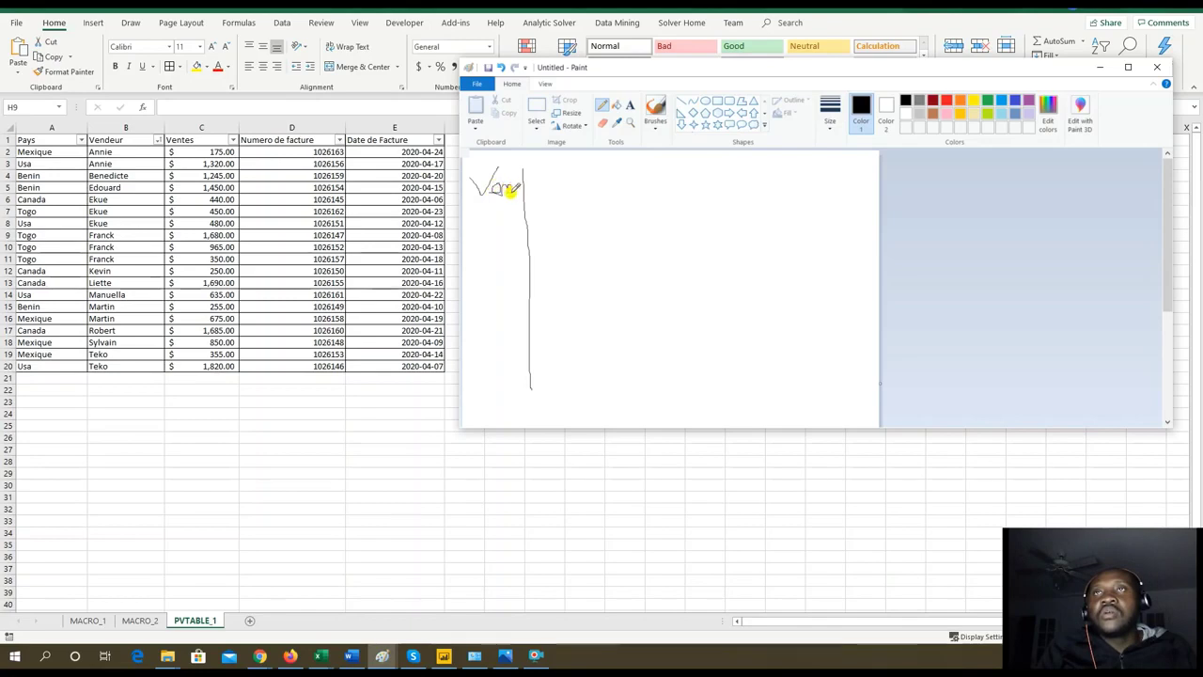
{"action": "left_click_drag", "start_coordinate": [468, 201], "coordinate": [831, 202]}
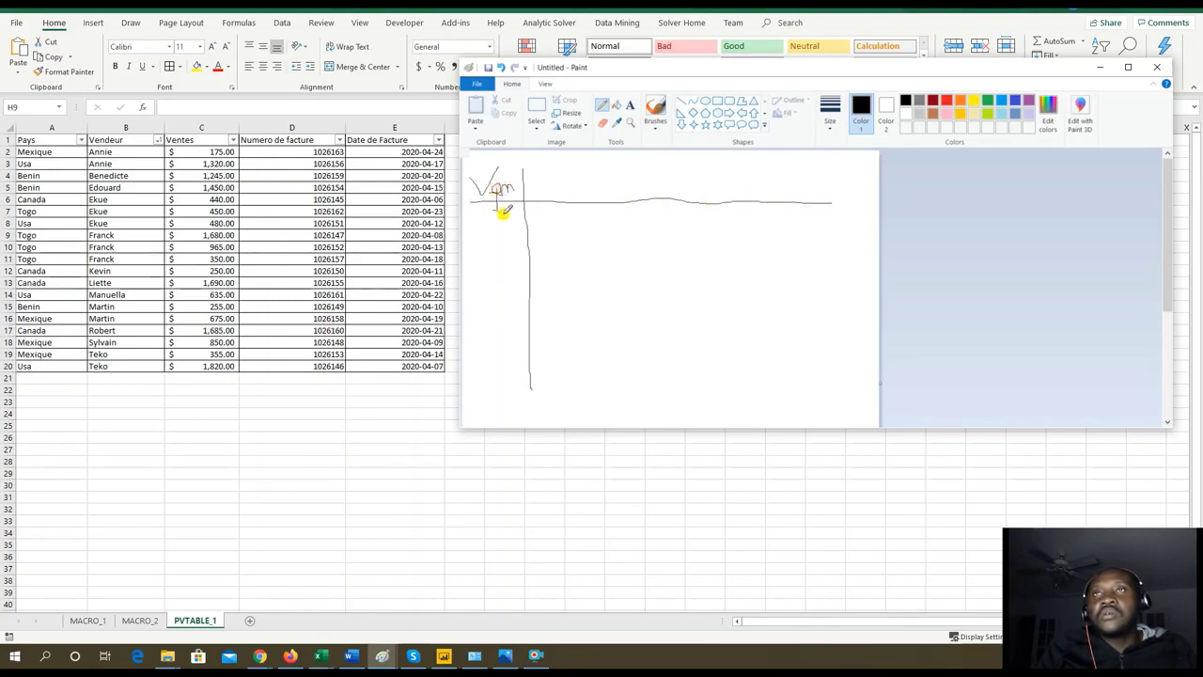
{"action": "mouse_move", "coordinate": [484, 223]}
{"action": "left_mouse_down"}
{"action": "mouse_move", "coordinate": [492, 242]}
{"action": "mouse_move", "coordinate": [480, 282]}
{"action": "mouse_move", "coordinate": [564, 252]}
{"action": "mouse_move", "coordinate": [890, 256]}
{"action": "left_mouse_up"}
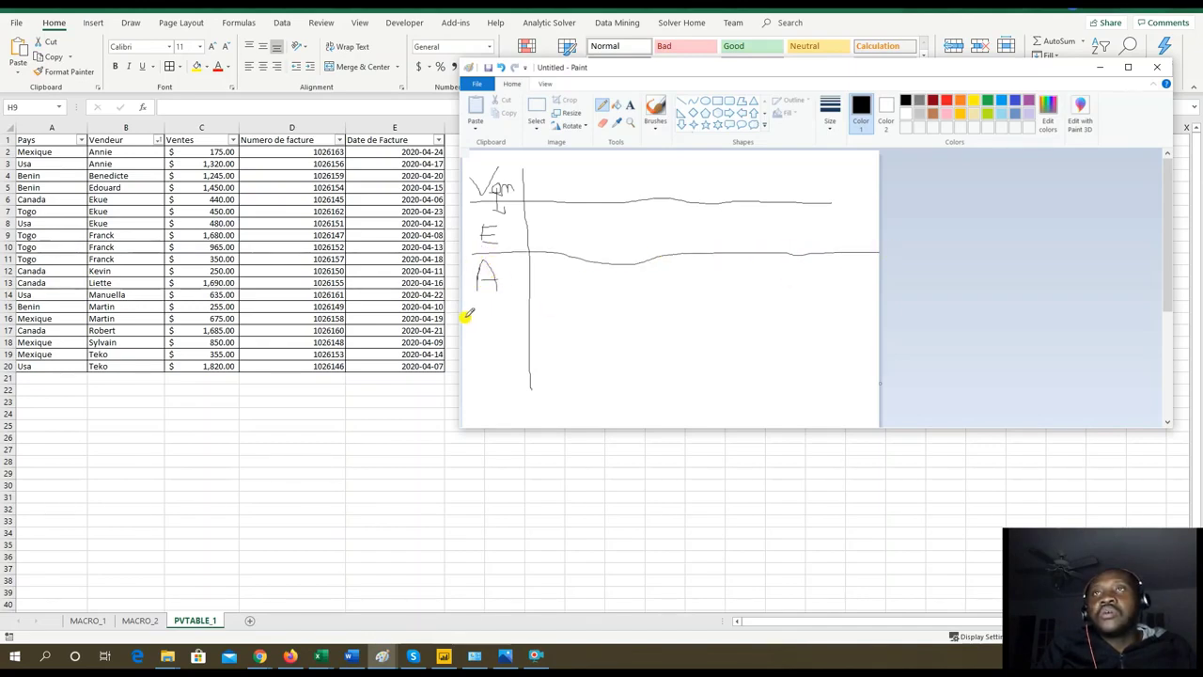
{"action": "mouse_move", "coordinate": [477, 300]}
{"action": "left_mouse_down"}
{"action": "mouse_move", "coordinate": [707, 282]}
{"action": "mouse_move", "coordinate": [830, 295]}
{"action": "left_mouse_up"}
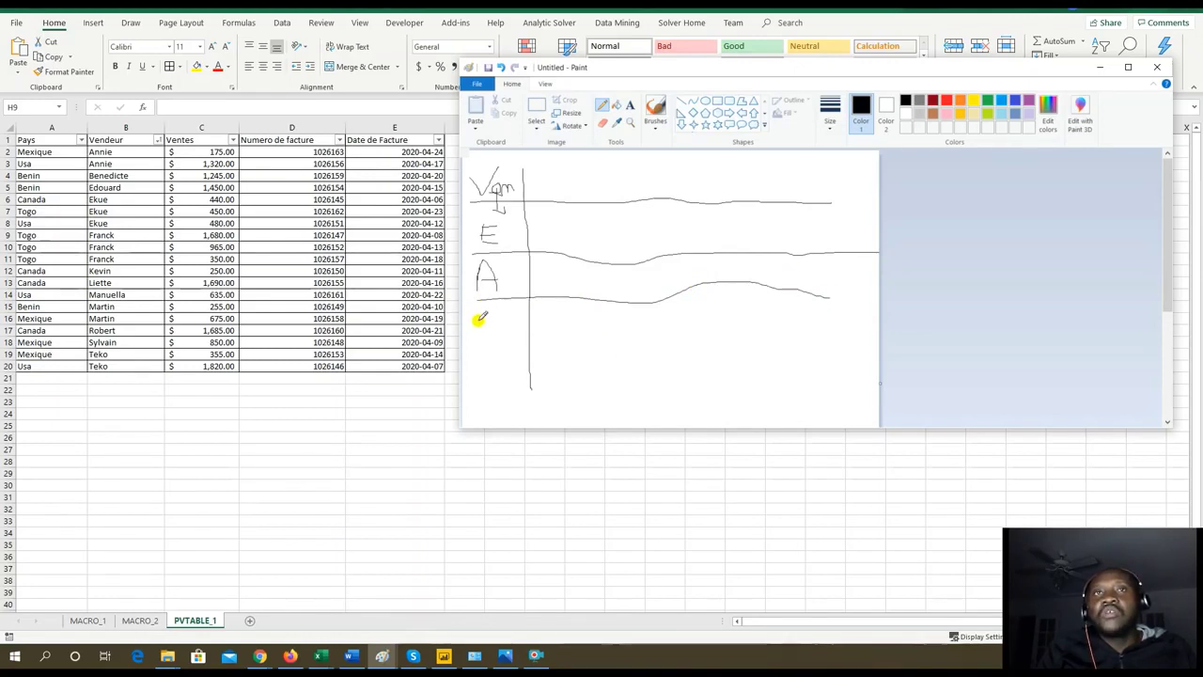
{"action": "mouse_move", "coordinate": [477, 318]}
{"action": "left_mouse_down"}
{"action": "mouse_move", "coordinate": [477, 340]}
{"action": "mouse_move", "coordinate": [513, 342]}
{"action": "left_mouse_up"}
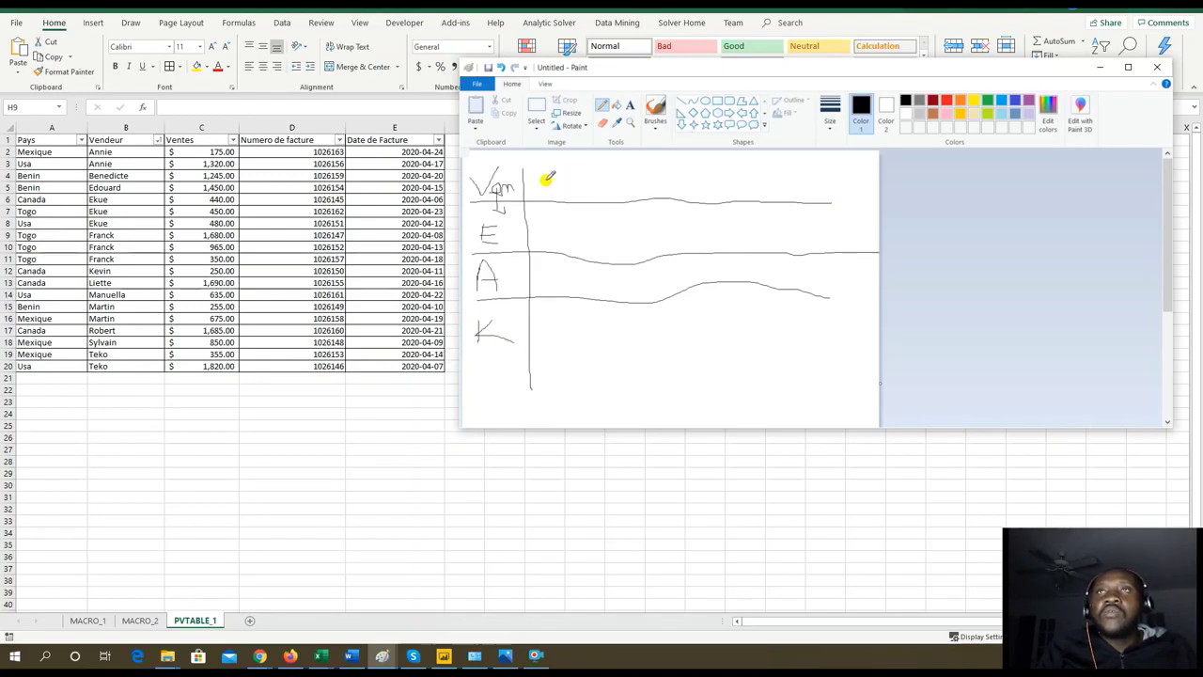
Add country columns to the vendor grid, labelled C, U, T and B and separated by vertical lines.
{"action": "mouse_move", "coordinate": [547, 176]}
{"action": "left_mouse_down"}
{"action": "mouse_move", "coordinate": [589, 244]}
{"action": "mouse_move", "coordinate": [594, 377]}
{"action": "left_mouse_up"}
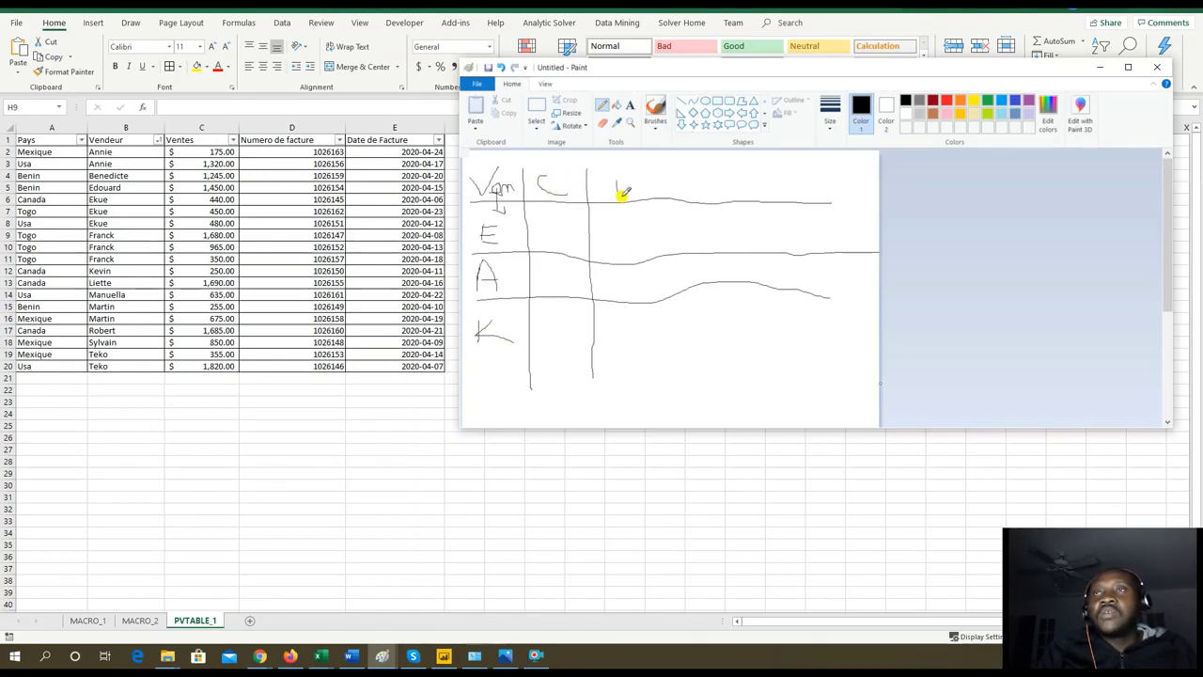
{"action": "mouse_move", "coordinate": [623, 193]}
{"action": "left_mouse_down"}
{"action": "mouse_move", "coordinate": [636, 174]}
{"action": "mouse_move", "coordinate": [671, 301]}
{"action": "mouse_move", "coordinate": [674, 371]}
{"action": "left_mouse_up"}
{"action": "mouse_move", "coordinate": [701, 181]}
{"action": "left_mouse_down"}
{"action": "mouse_move", "coordinate": [710, 195]}
{"action": "mouse_move", "coordinate": [732, 172]}
{"action": "mouse_move", "coordinate": [767, 366]}
{"action": "left_mouse_up"}
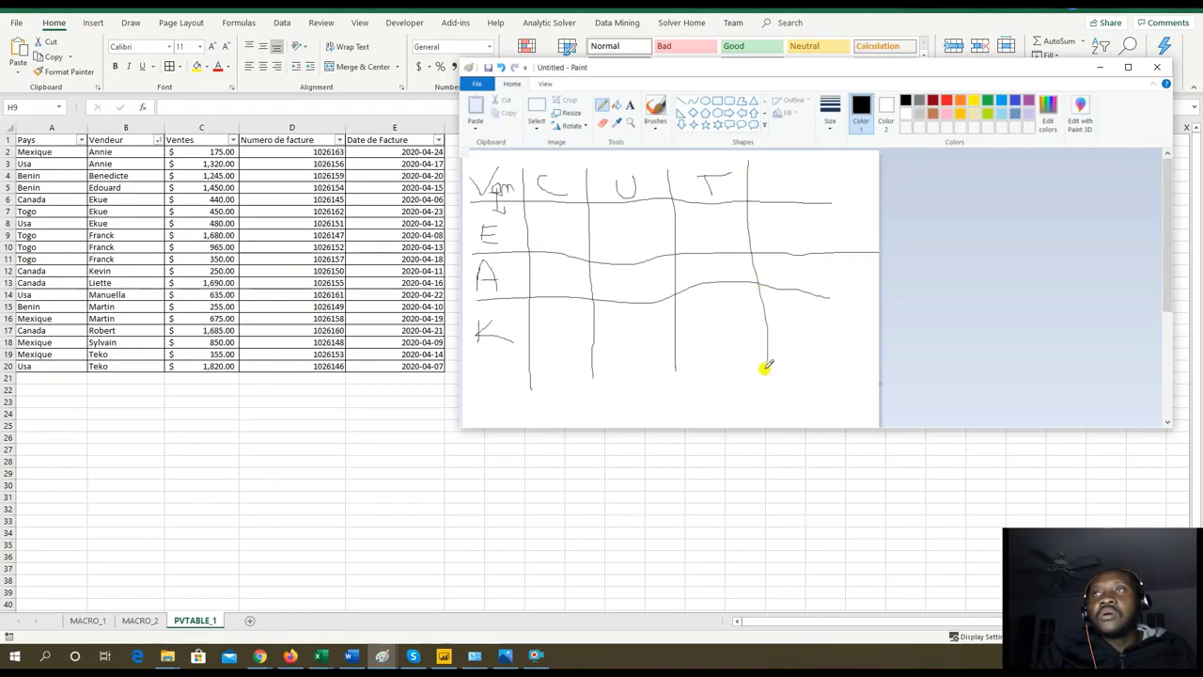
{"action": "mouse_move", "coordinate": [773, 199]}
{"action": "left_mouse_down"}
{"action": "mouse_move", "coordinate": [775, 167]}
{"action": "mouse_move", "coordinate": [788, 190]}
{"action": "left_mouse_up"}
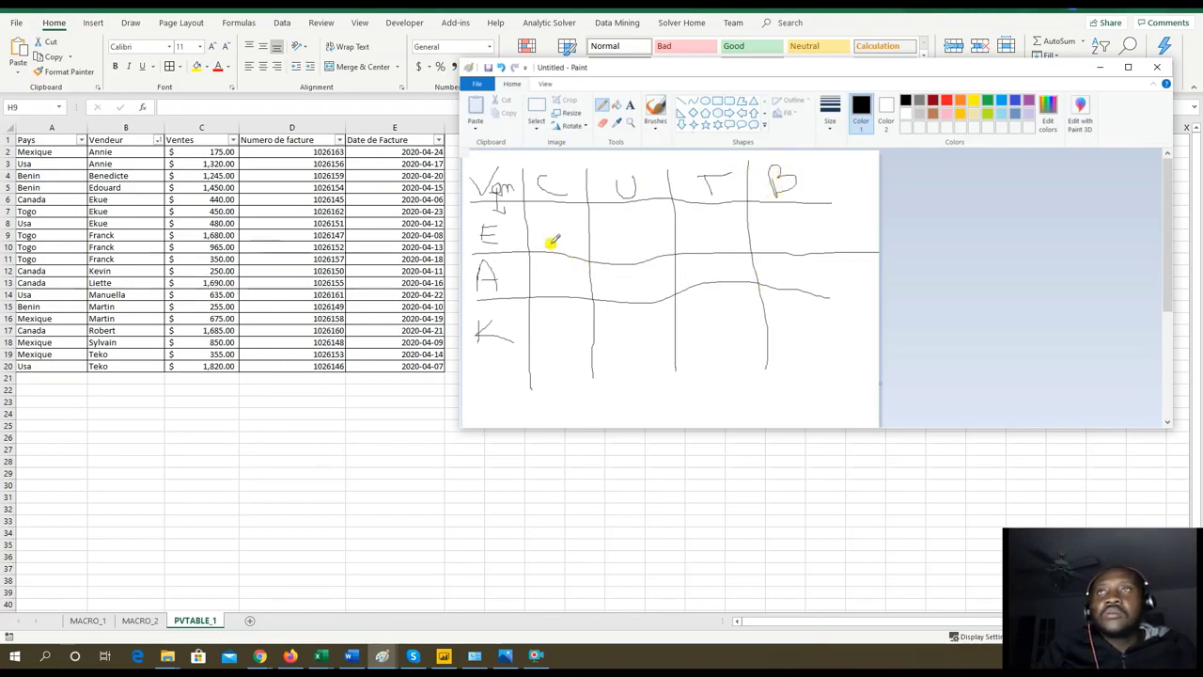
Draw the grid's right border and fill row E with 10 under C, a dash under U and 5 under T.
{"action": "left_click_drag", "start_coordinate": [550, 230], "coordinate": [552, 226]}
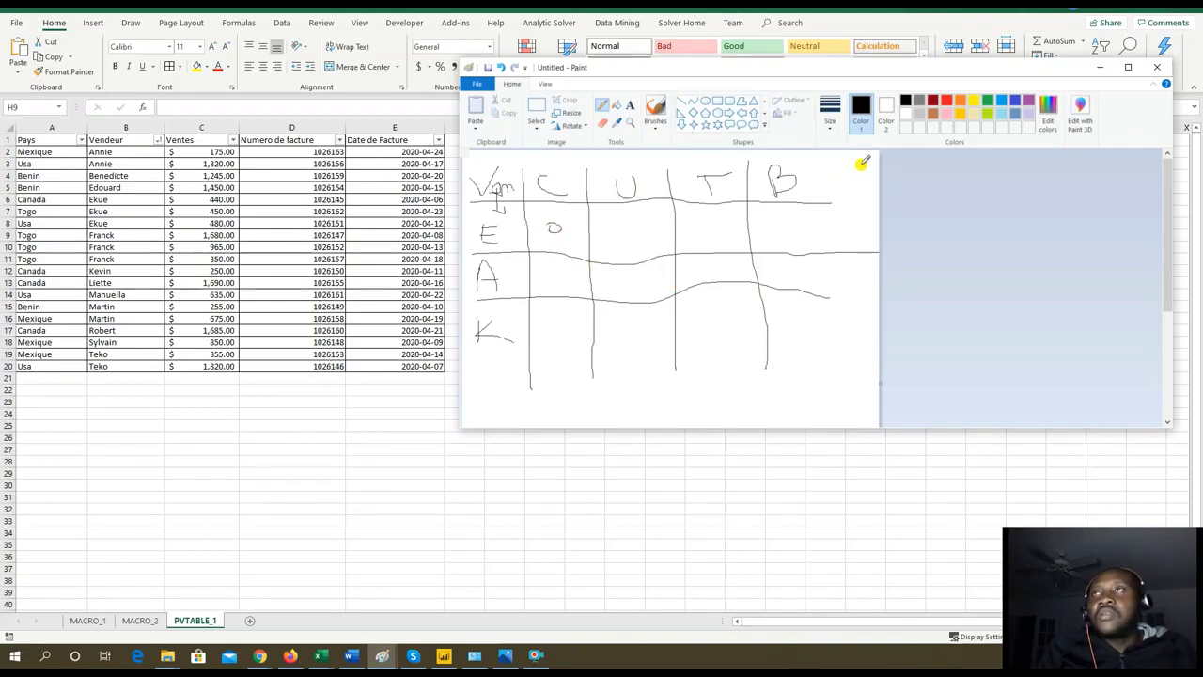
{"action": "left_click_drag", "start_coordinate": [805, 155], "coordinate": [842, 363]}
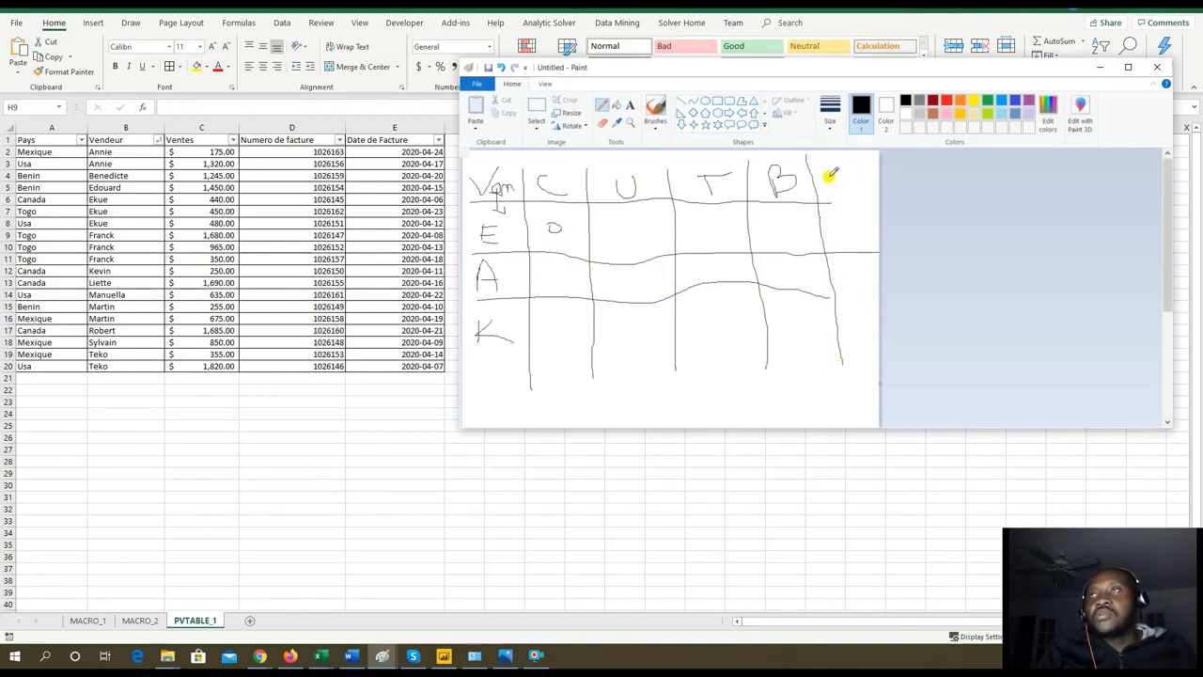
{"action": "mouse_move", "coordinate": [551, 225]}
{"action": "left_mouse_down"}
{"action": "mouse_move", "coordinate": [567, 225]}
{"action": "mouse_move", "coordinate": [540, 241]}
{"action": "left_mouse_up"}
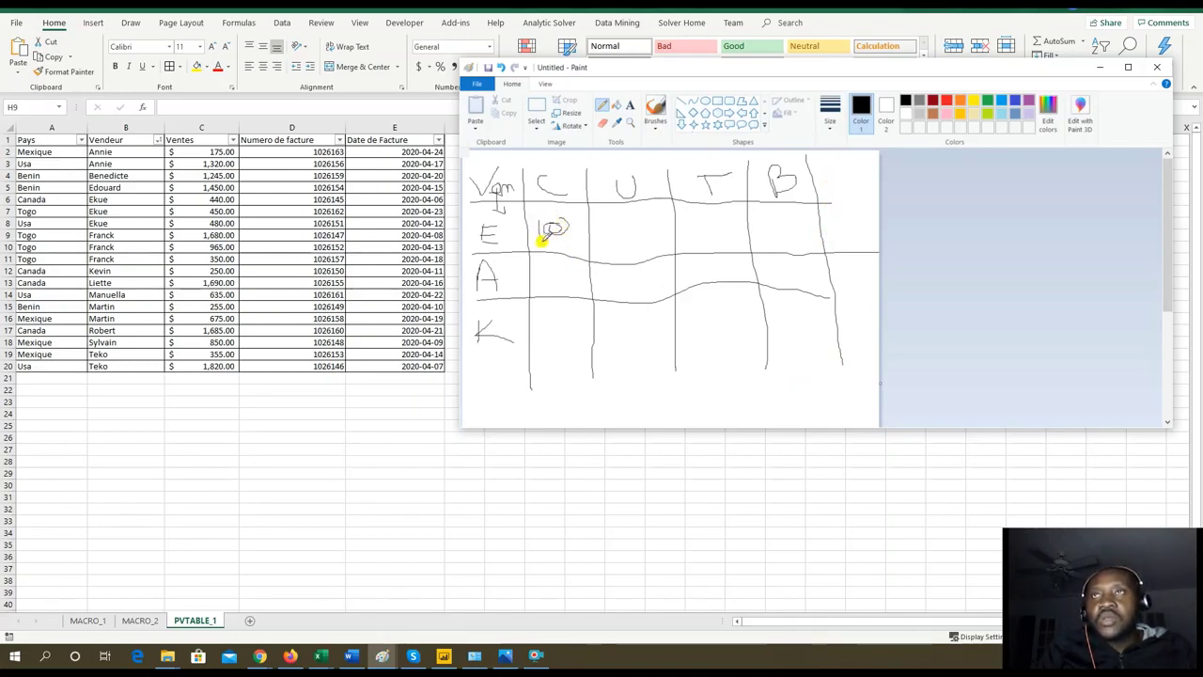
{"action": "left_click_drag", "start_coordinate": [615, 229], "coordinate": [657, 226]}
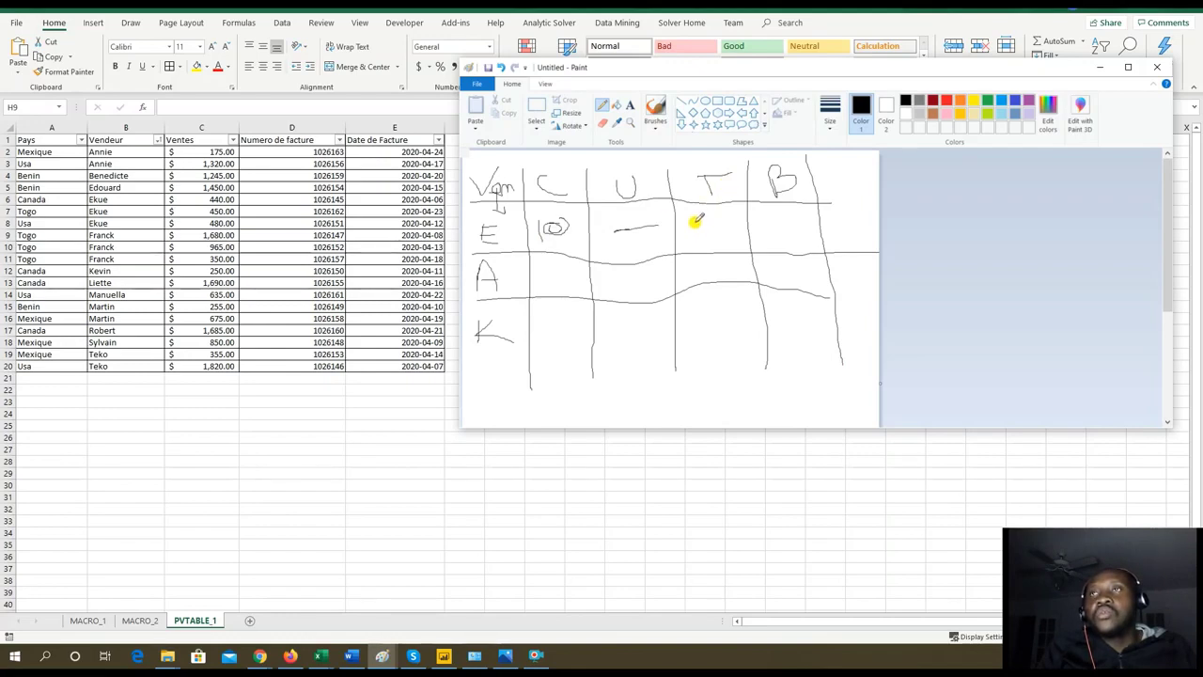
{"action": "left_click_drag", "start_coordinate": [698, 226], "coordinate": [687, 235]}
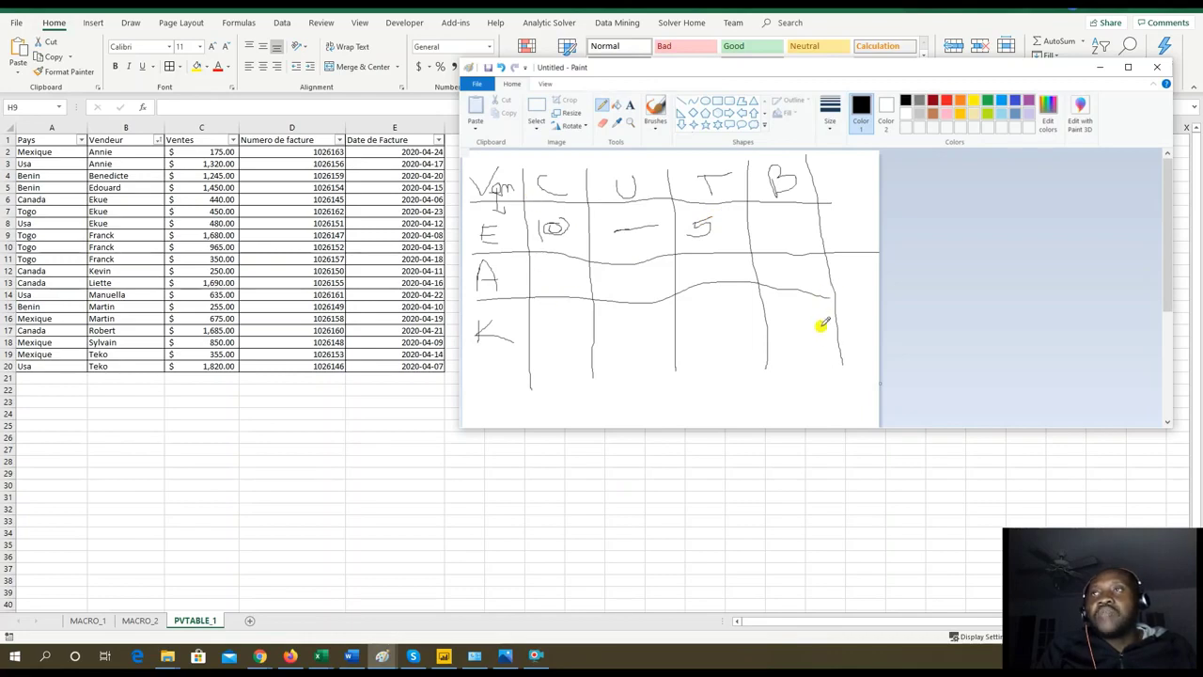
Draw the grid's bottom border and an upward arrow pointing at the vendor labels column.
{"action": "left_click_drag", "start_coordinate": [839, 344], "coordinate": [482, 368]}
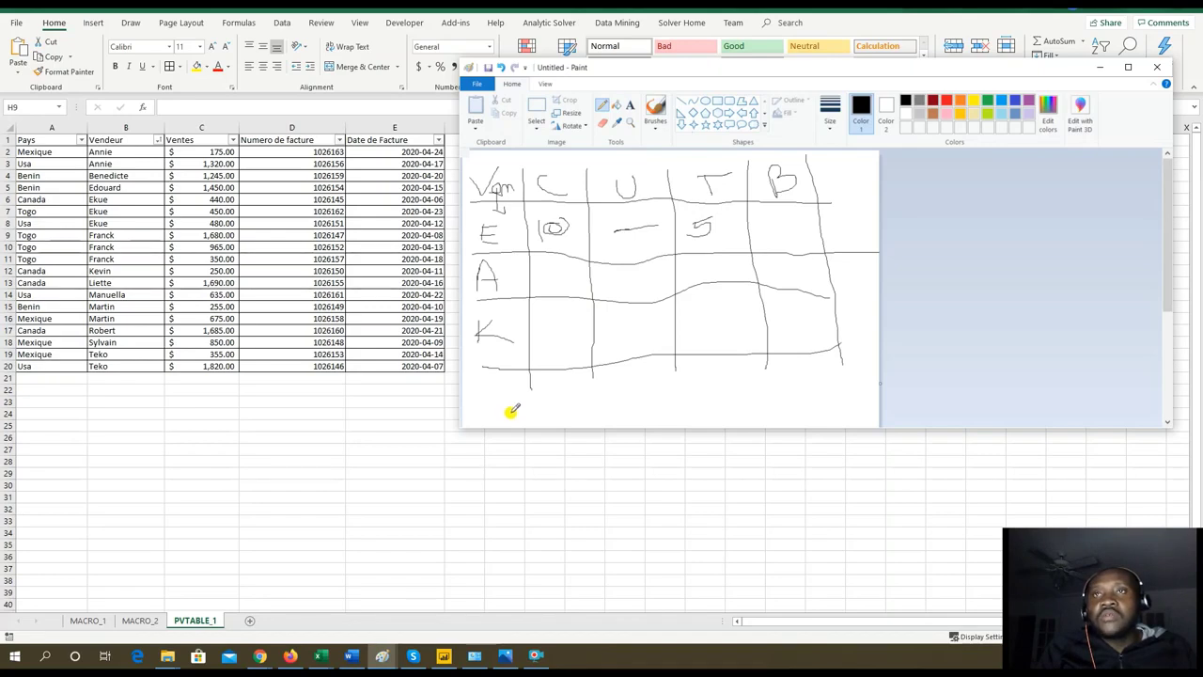
{"action": "mouse_move", "coordinate": [512, 411]}
{"action": "left_mouse_down"}
{"action": "mouse_move", "coordinate": [519, 351]}
{"action": "mouse_move", "coordinate": [499, 358]}
{"action": "mouse_move", "coordinate": [516, 358]}
{"action": "left_mouse_up"}
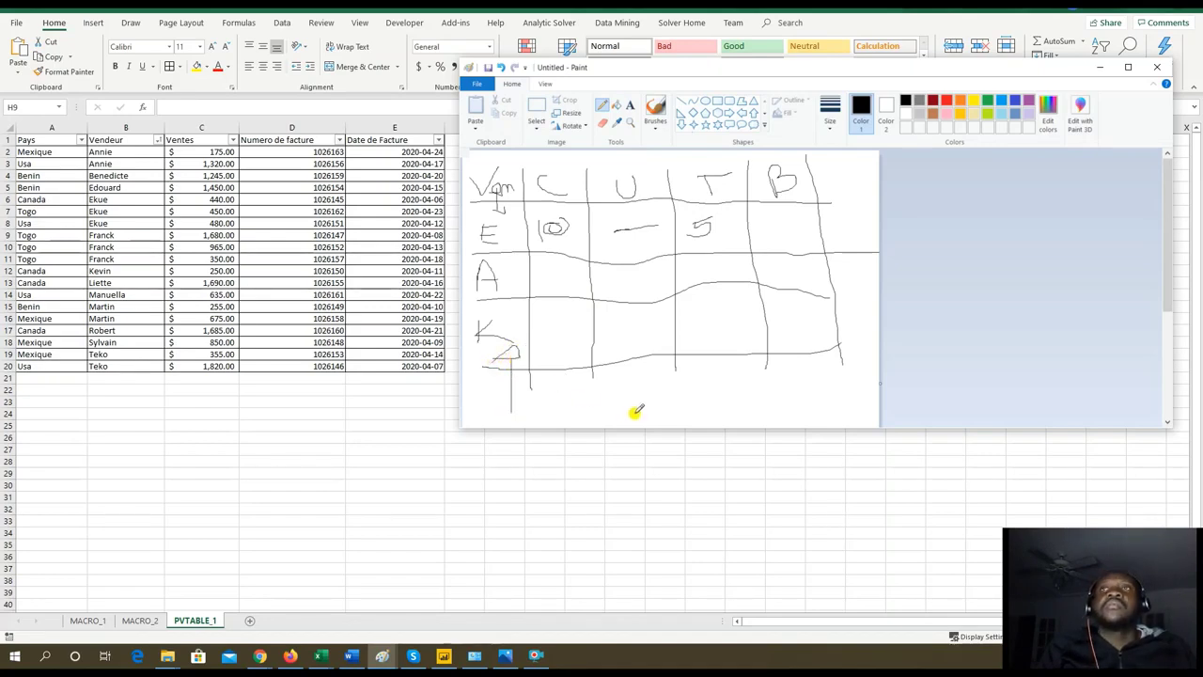
Annotate the grid with arrows toward the country headings and cell area, lines through the headings and vendor labels, and loops around the values.
{"action": "mouse_move", "coordinate": [845, 169]}
{"action": "left_mouse_down"}
{"action": "mouse_move", "coordinate": [810, 172]}
{"action": "mouse_move", "coordinate": [823, 226]}
{"action": "mouse_move", "coordinate": [743, 264]}
{"action": "left_mouse_up"}
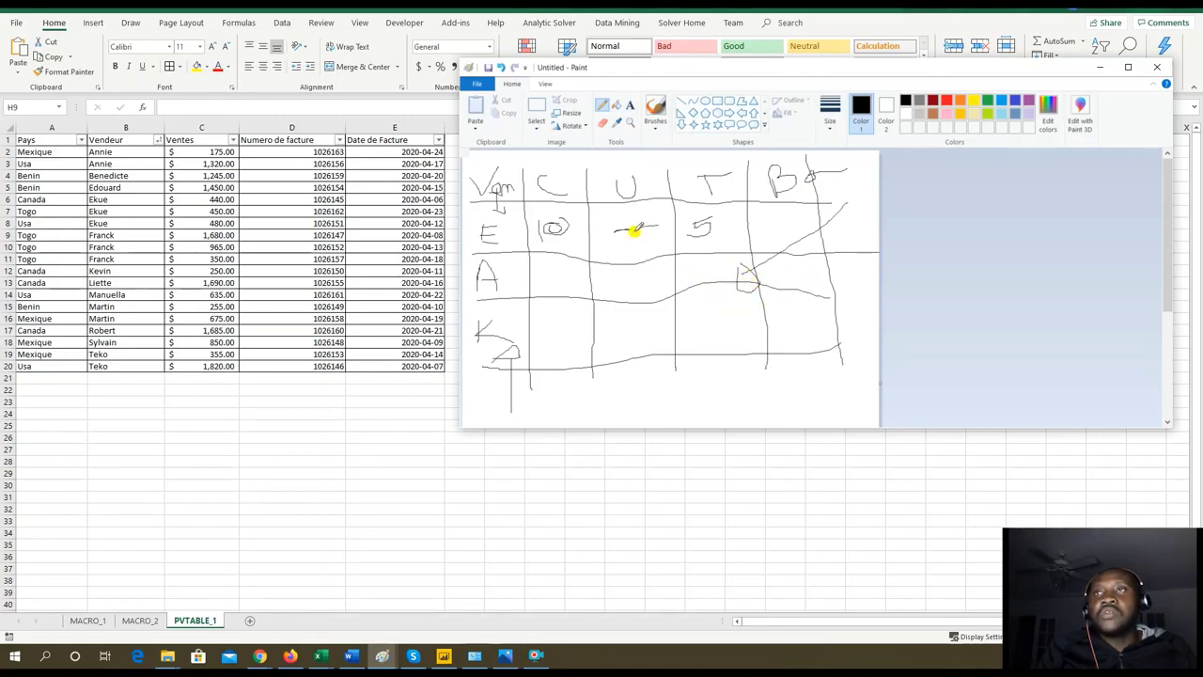
{"action": "mouse_move", "coordinate": [631, 234]}
{"action": "left_mouse_down"}
{"action": "mouse_move", "coordinate": [560, 233]}
{"action": "mouse_move", "coordinate": [760, 261]}
{"action": "mouse_move", "coordinate": [601, 245]}
{"action": "left_mouse_up"}
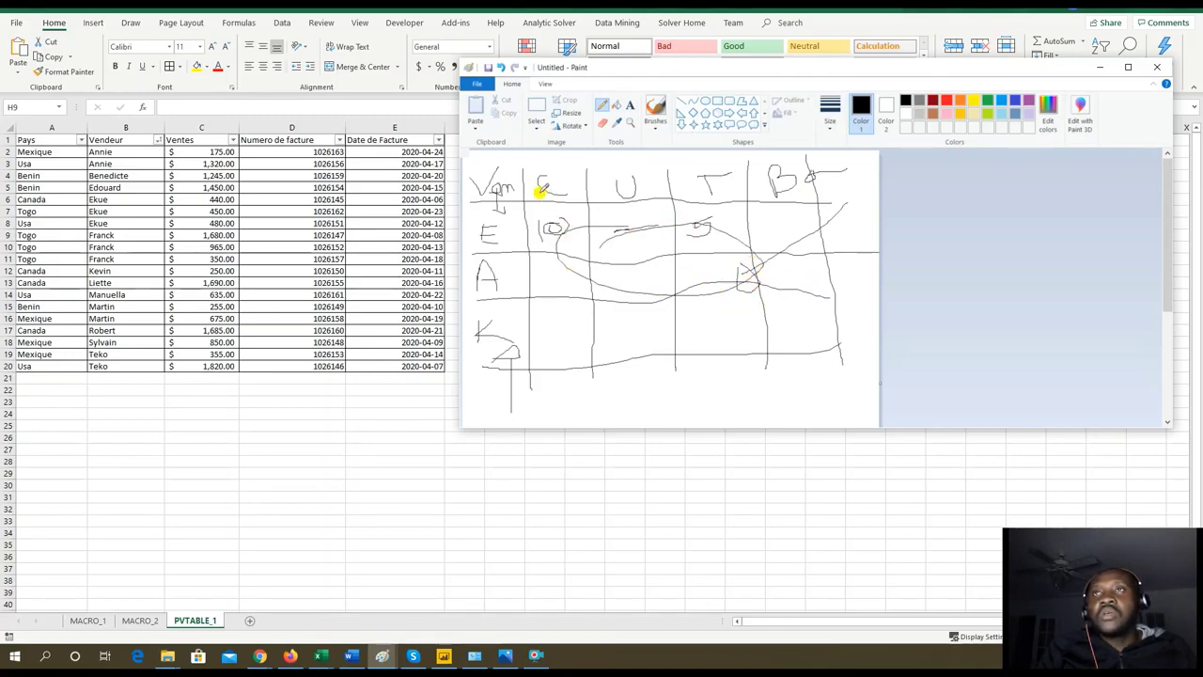
{"action": "left_click_drag", "start_coordinate": [536, 188], "coordinate": [569, 184]}
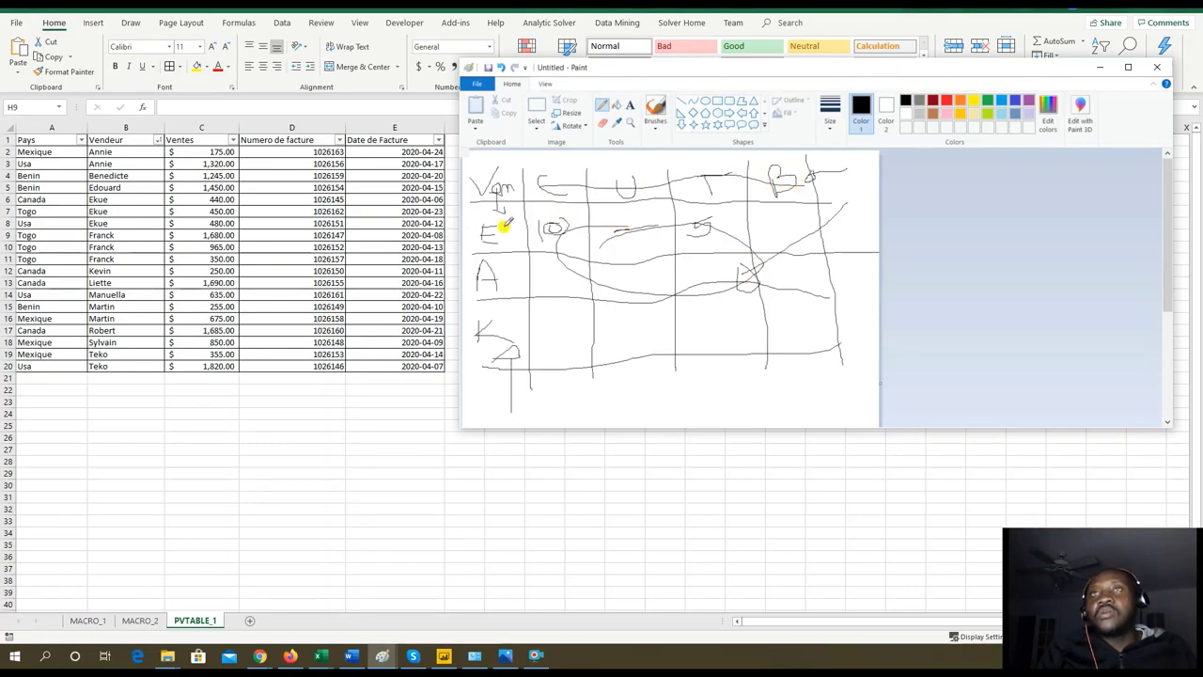
{"action": "left_click_drag", "start_coordinate": [492, 222], "coordinate": [509, 382]}
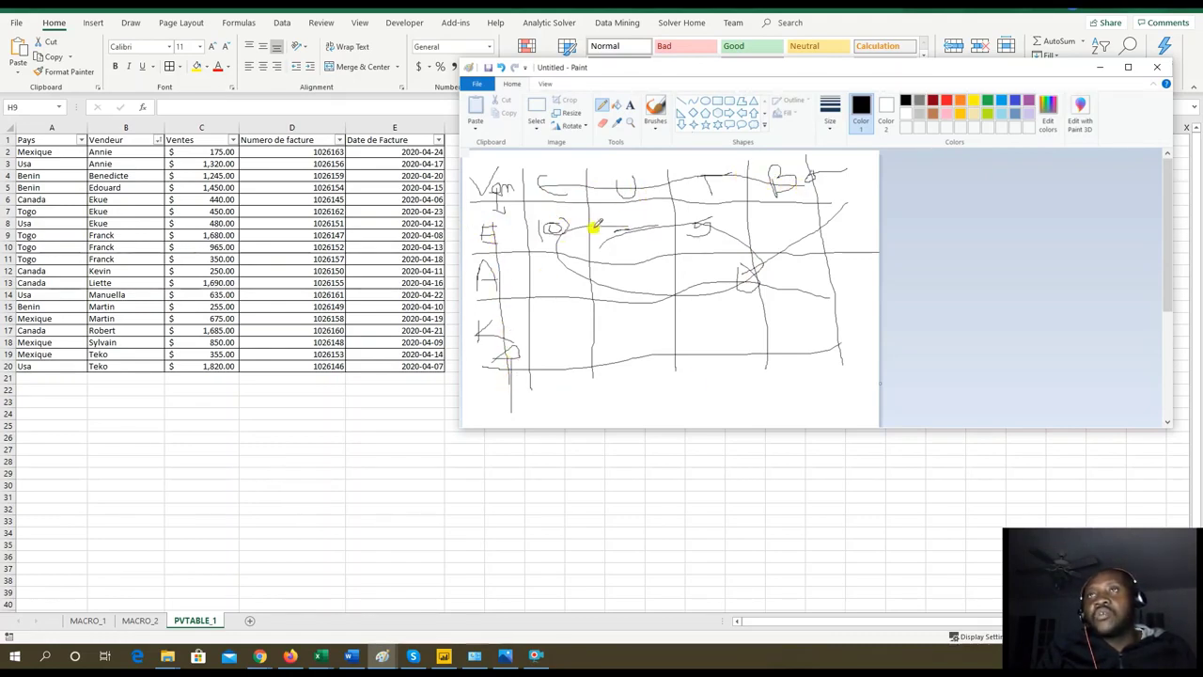
{"action": "mouse_move", "coordinate": [595, 225]}
{"action": "left_mouse_down"}
{"action": "mouse_move", "coordinate": [559, 272]}
{"action": "mouse_move", "coordinate": [822, 287]}
{"action": "mouse_move", "coordinate": [683, 206]}
{"action": "mouse_move", "coordinate": [575, 287]}
{"action": "left_mouse_up"}
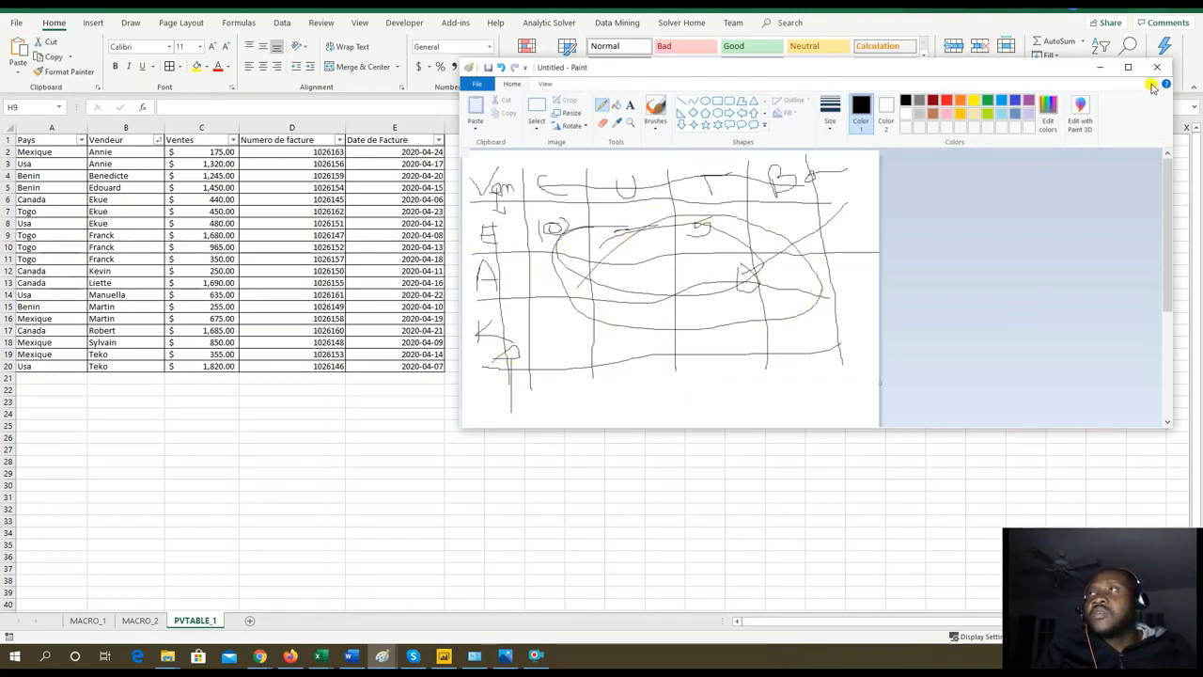
Return to the sales data in Excel and remove the filter from its header row.
{"action": "left_click", "coordinate": [1099, 68]}
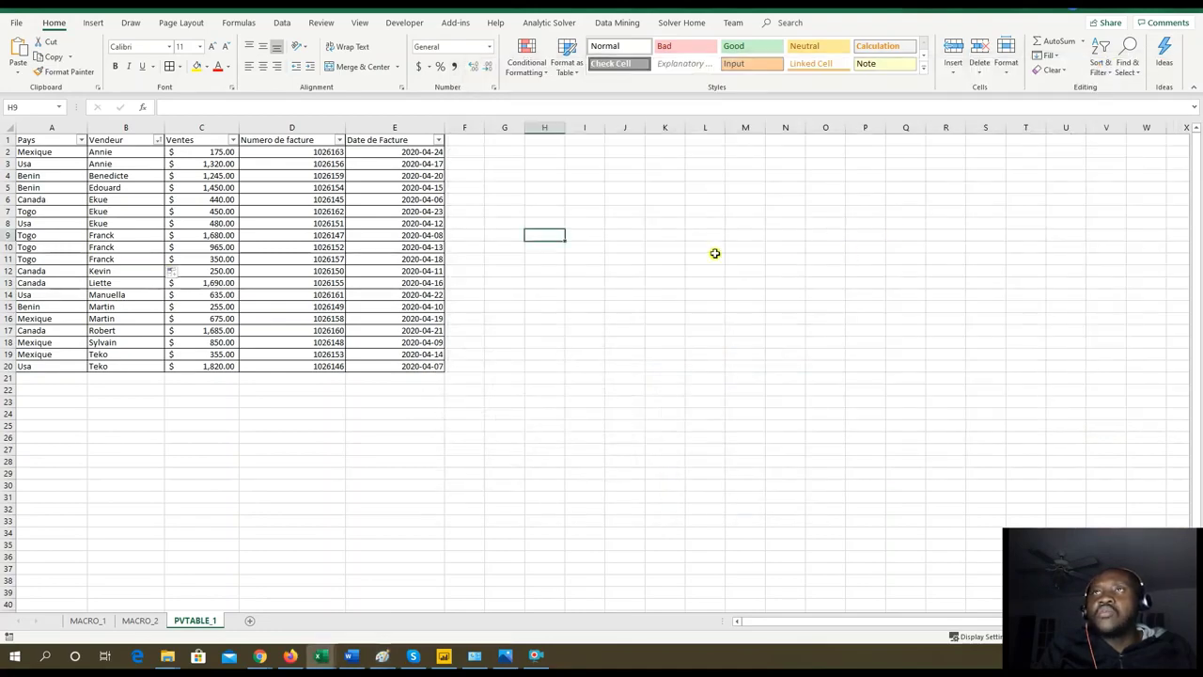
{"action": "left_click", "coordinate": [595, 227]}
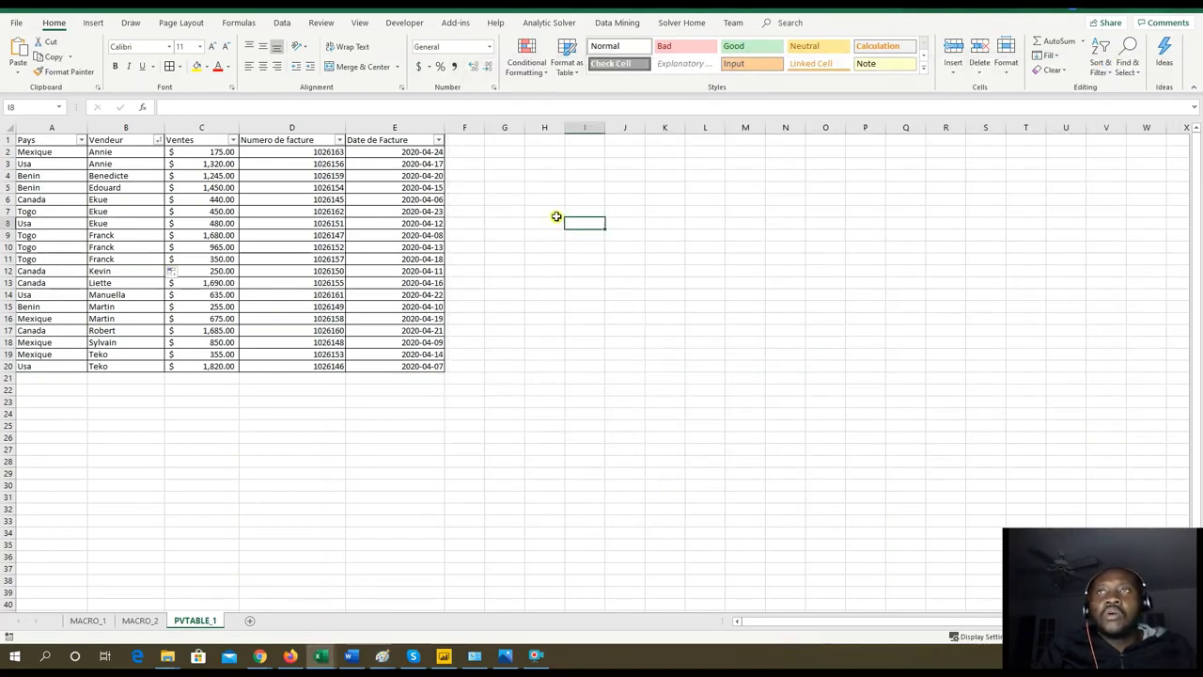
{"action": "left_click", "coordinate": [555, 214]}
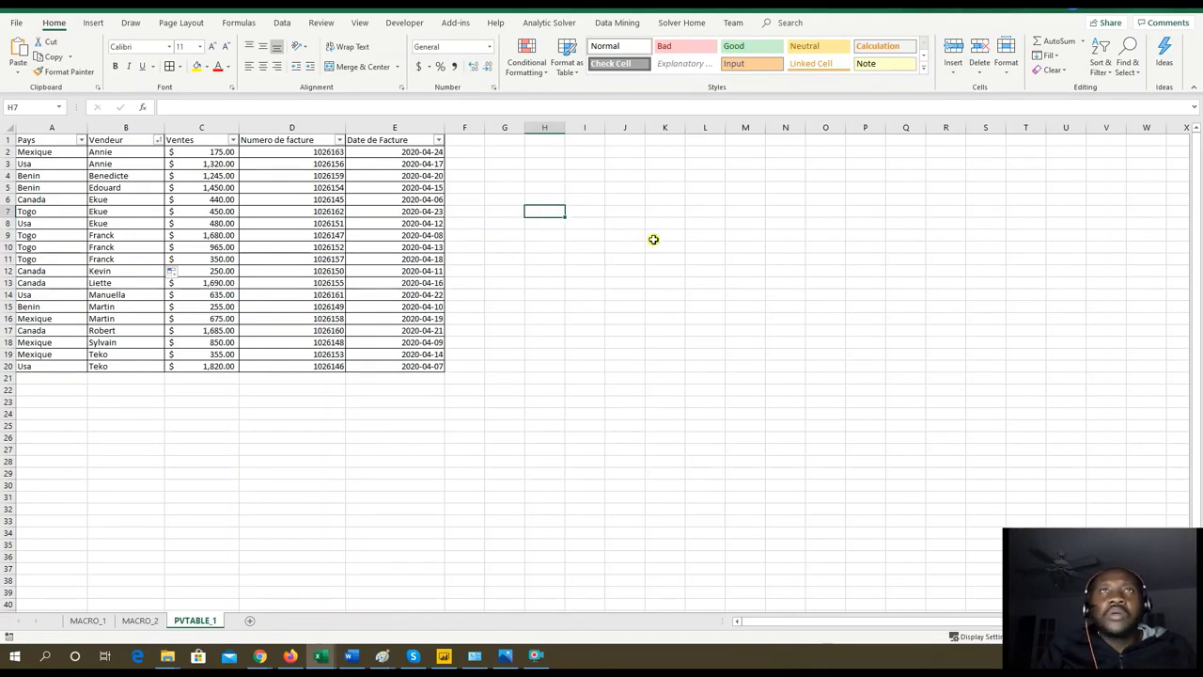
{"action": "left_click", "coordinate": [561, 280]}
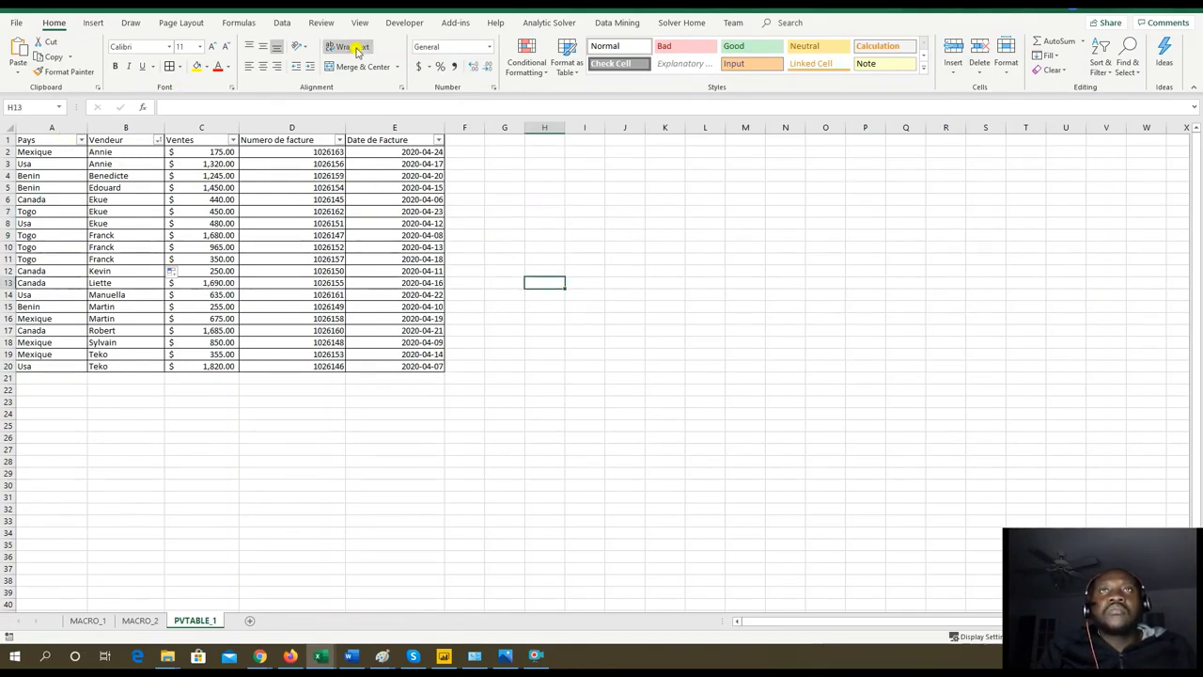
{"action": "left_click", "coordinate": [282, 23]}
{"action": "left_click", "coordinate": [525, 57]}
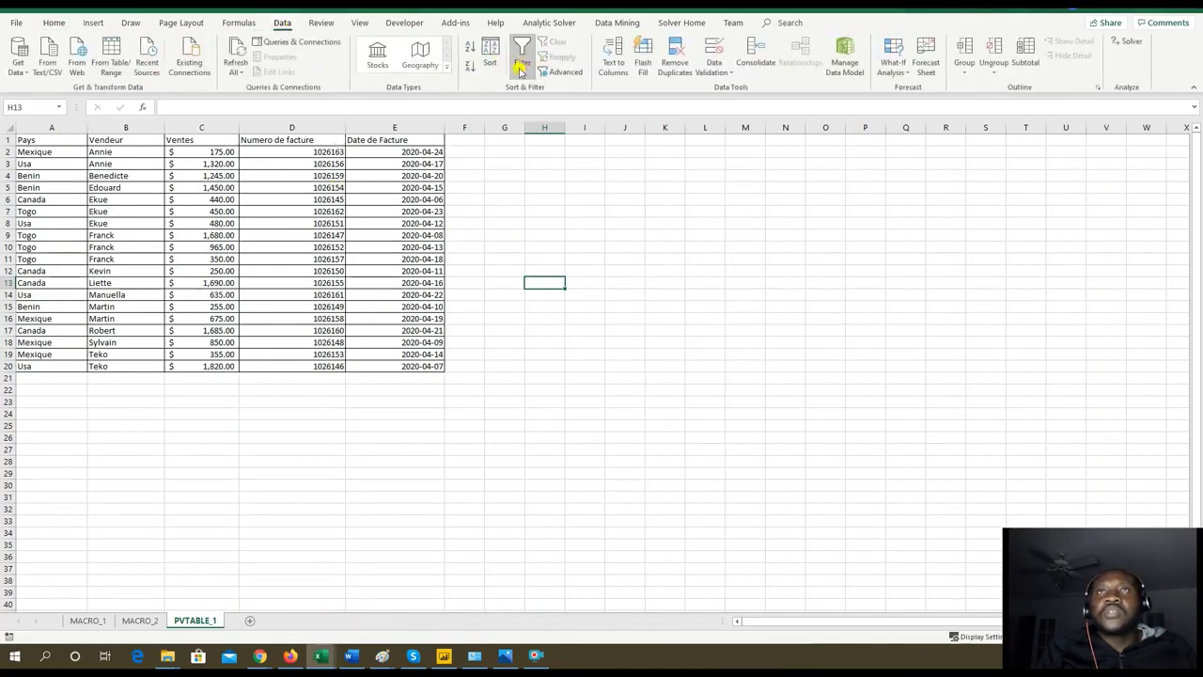
Create a pivot table from range A1:E20 of PVTABLE_1 and place it on a new worksheet.
{"action": "left_click_drag", "start_coordinate": [63, 139], "coordinate": [411, 366]}
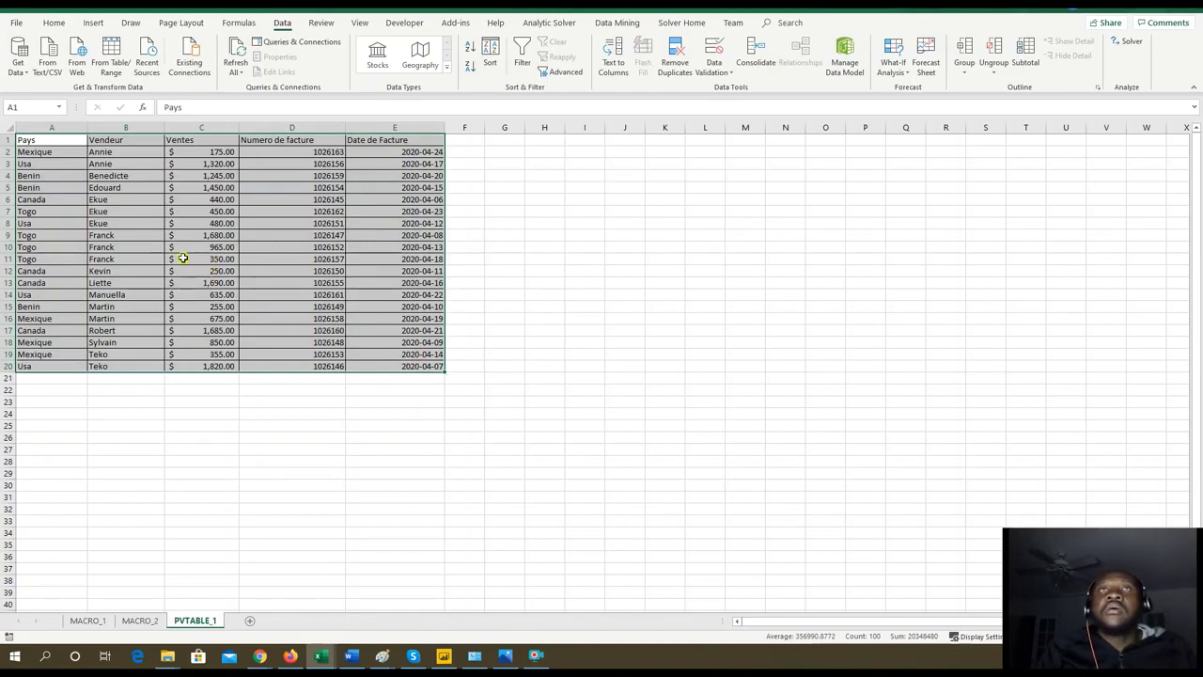
{"action": "left_click", "coordinate": [94, 24]}
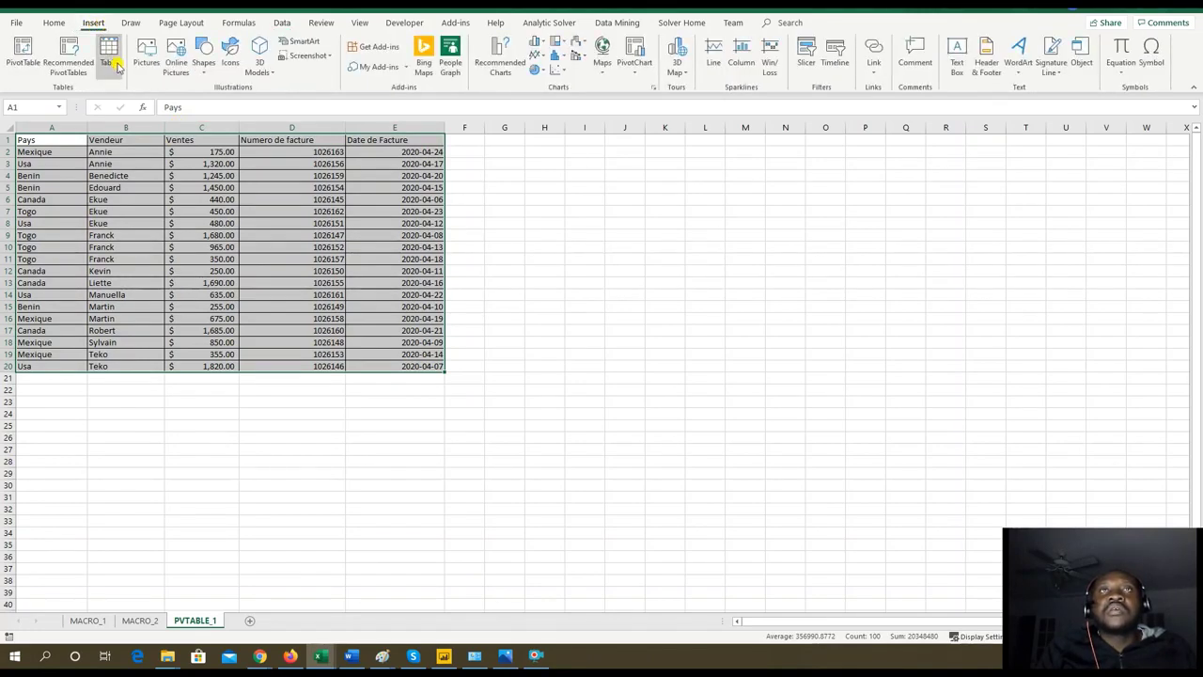
{"action": "left_click", "coordinate": [24, 55]}
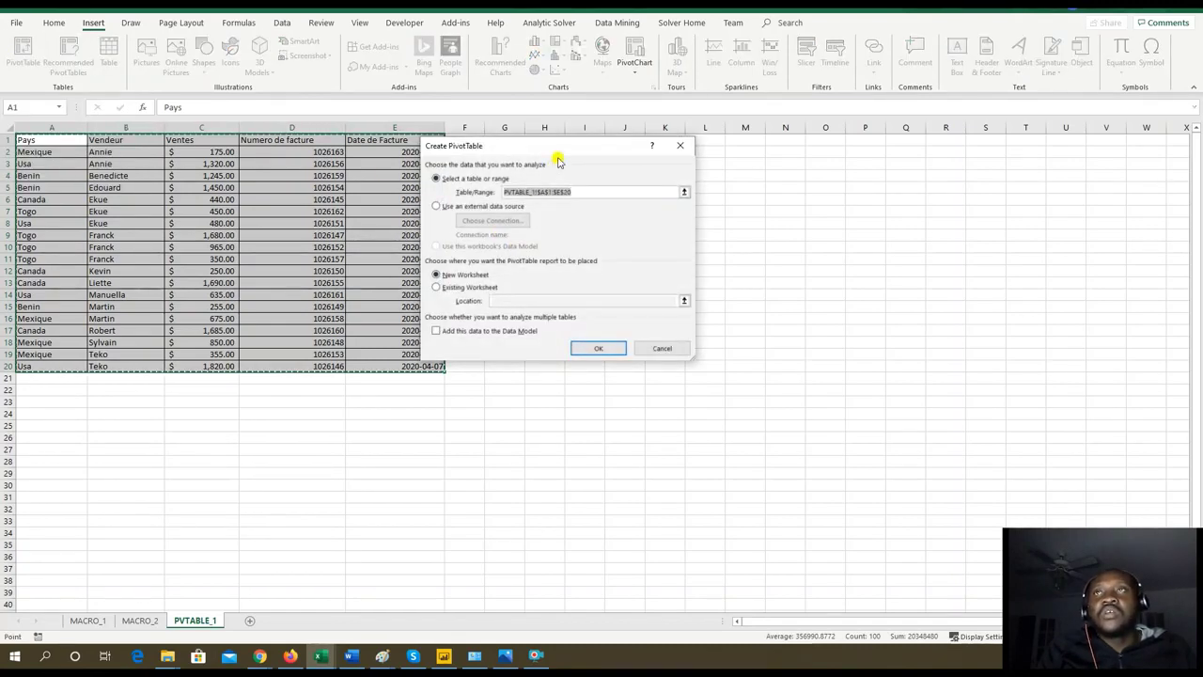
{"action": "left_click_drag", "start_coordinate": [563, 152], "coordinate": [640, 164]}
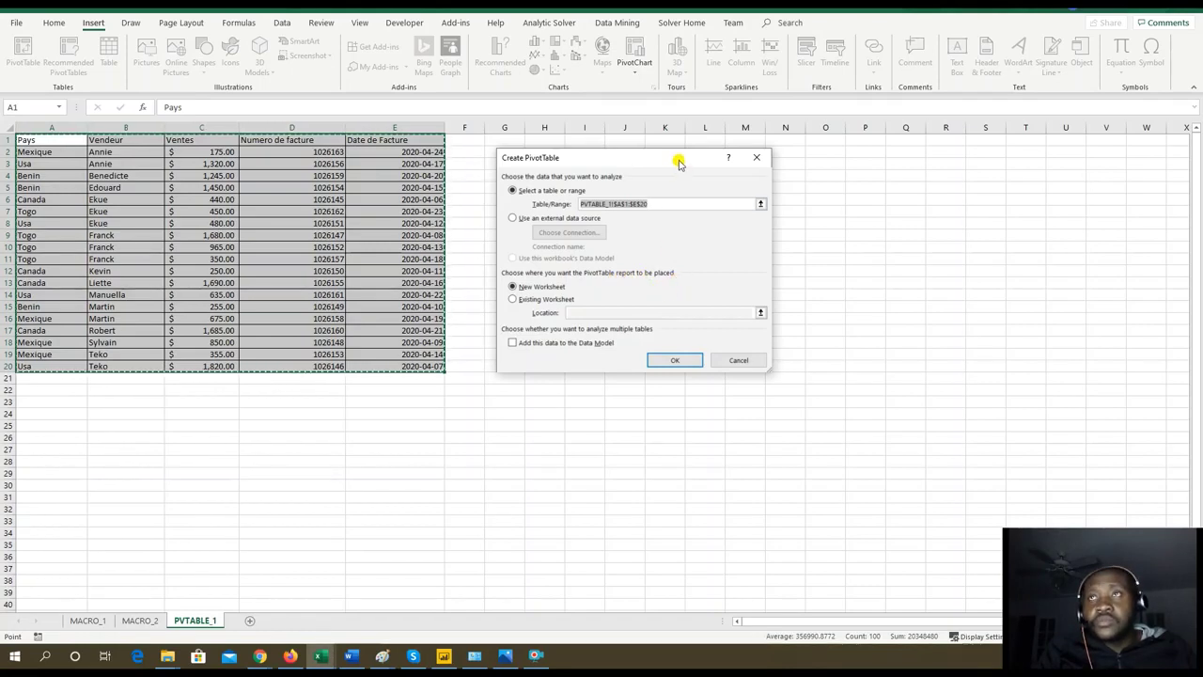
{"action": "left_click_drag", "start_coordinate": [679, 162], "coordinate": [725, 162]}
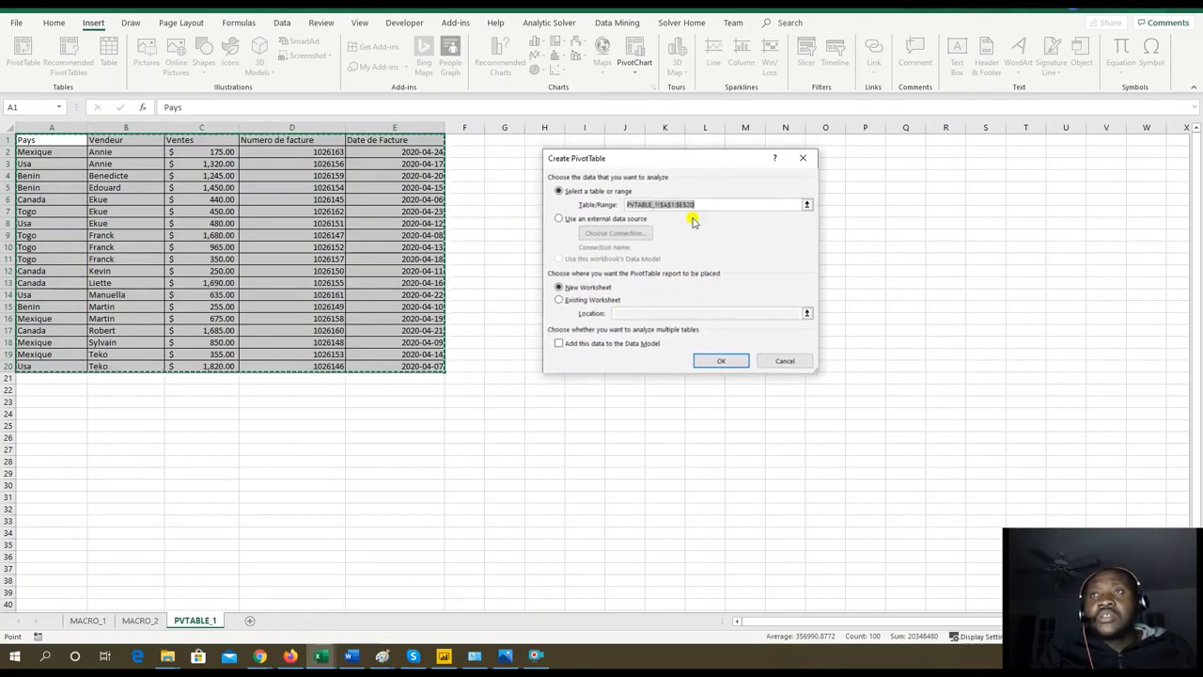
{"action": "left_click", "coordinate": [560, 301]}
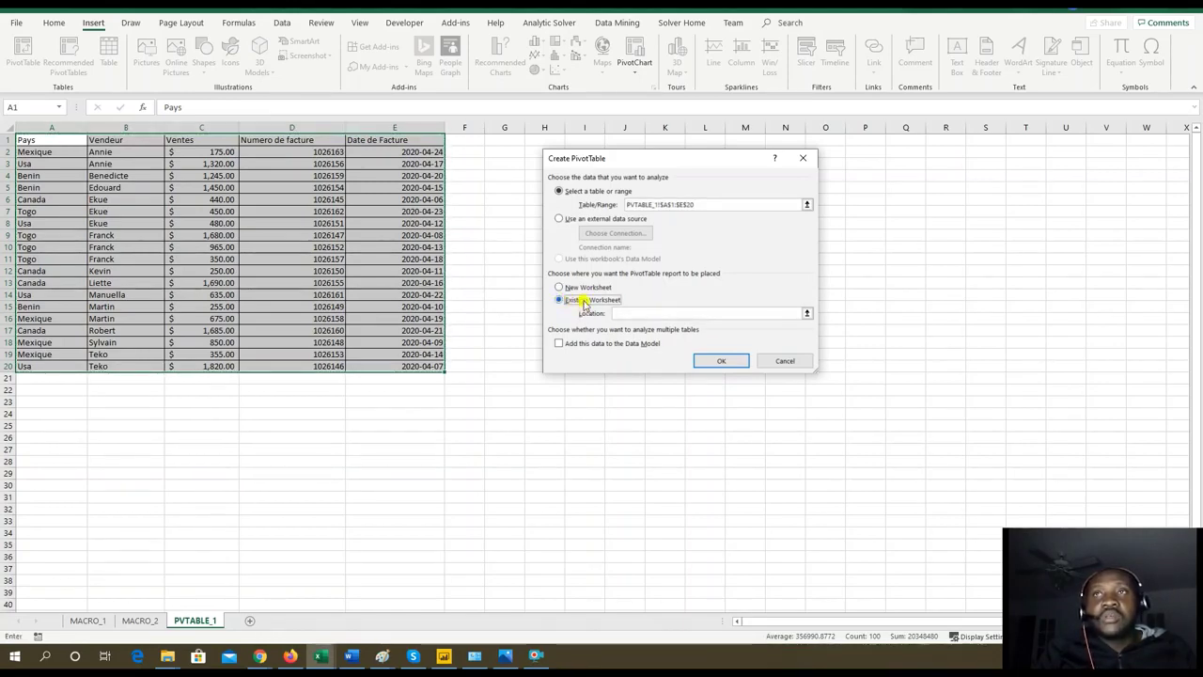
{"action": "left_click", "coordinate": [580, 287]}
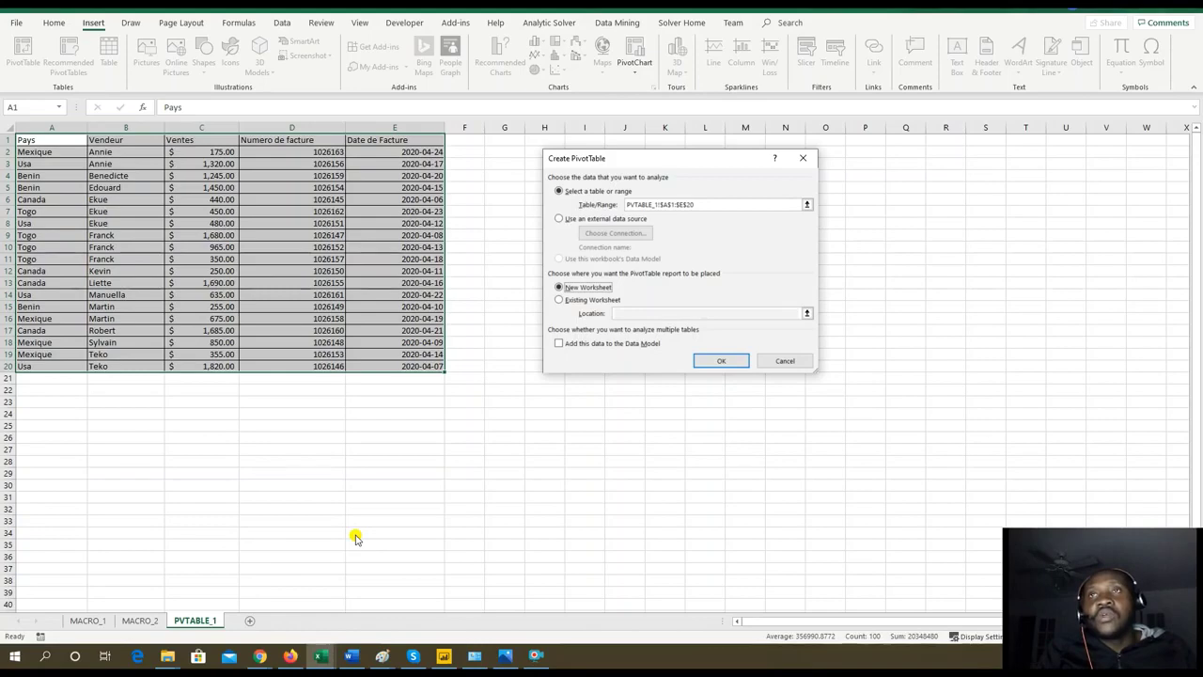
{"action": "left_click", "coordinate": [718, 363]}
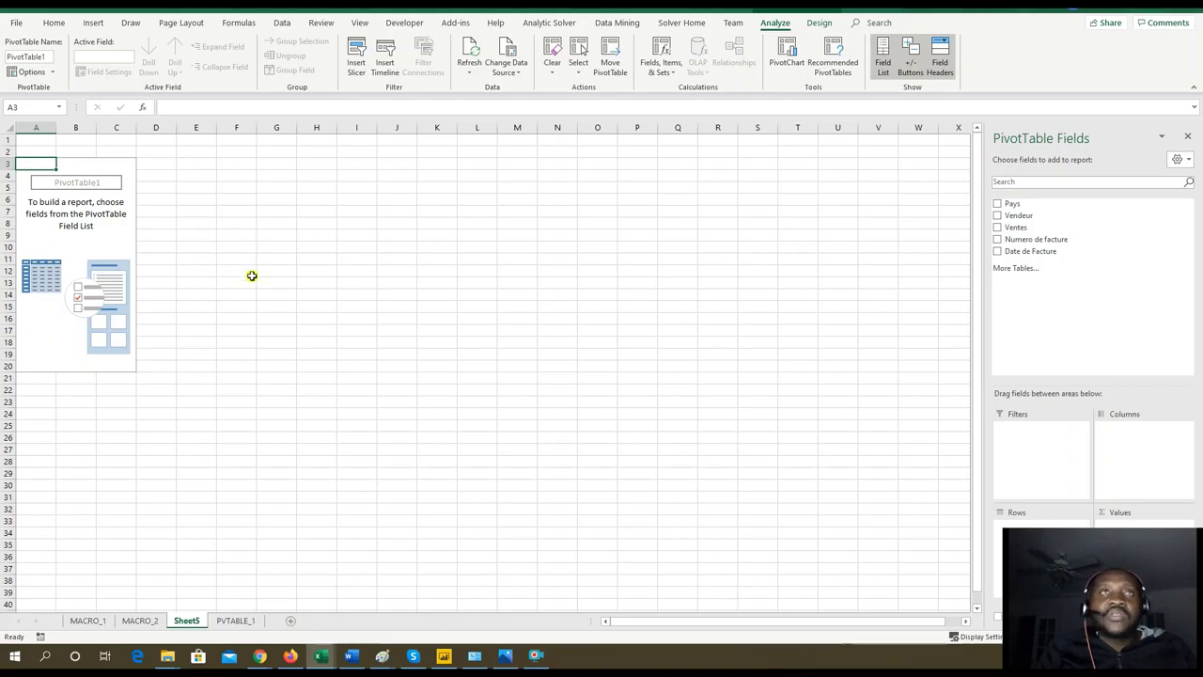
Delete the new worksheet that holds the empty pivot table.
{"action": "left_click", "coordinate": [51, 187]}
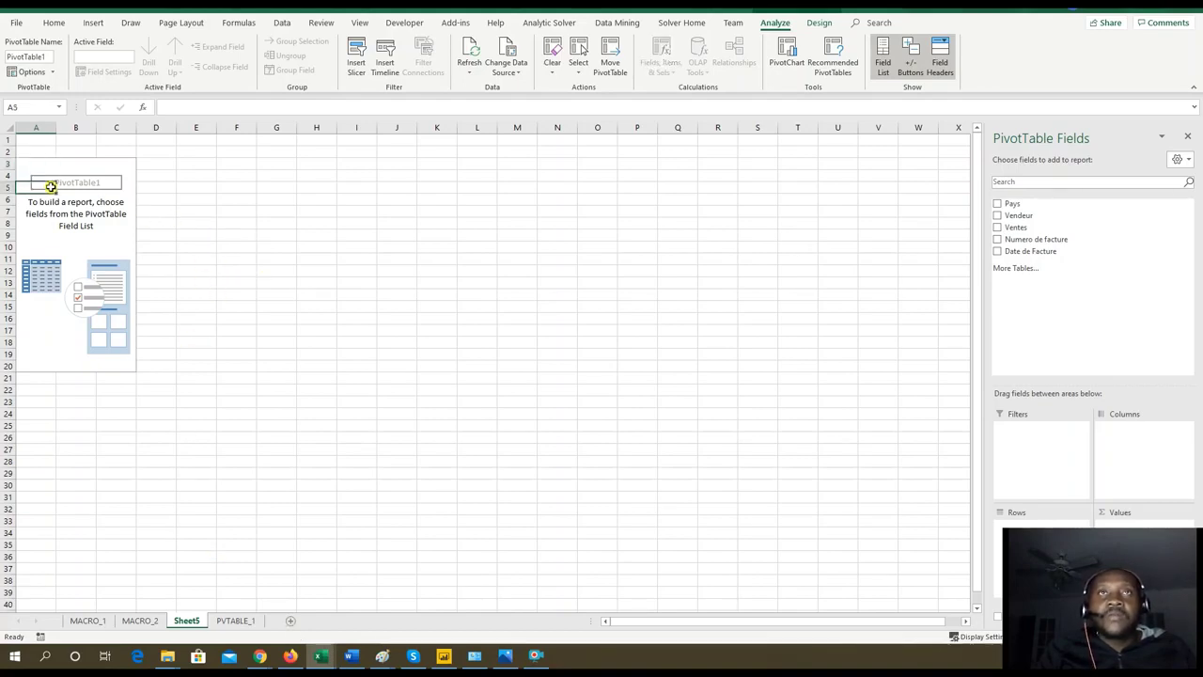
{"action": "left_click", "coordinate": [37, 165]}
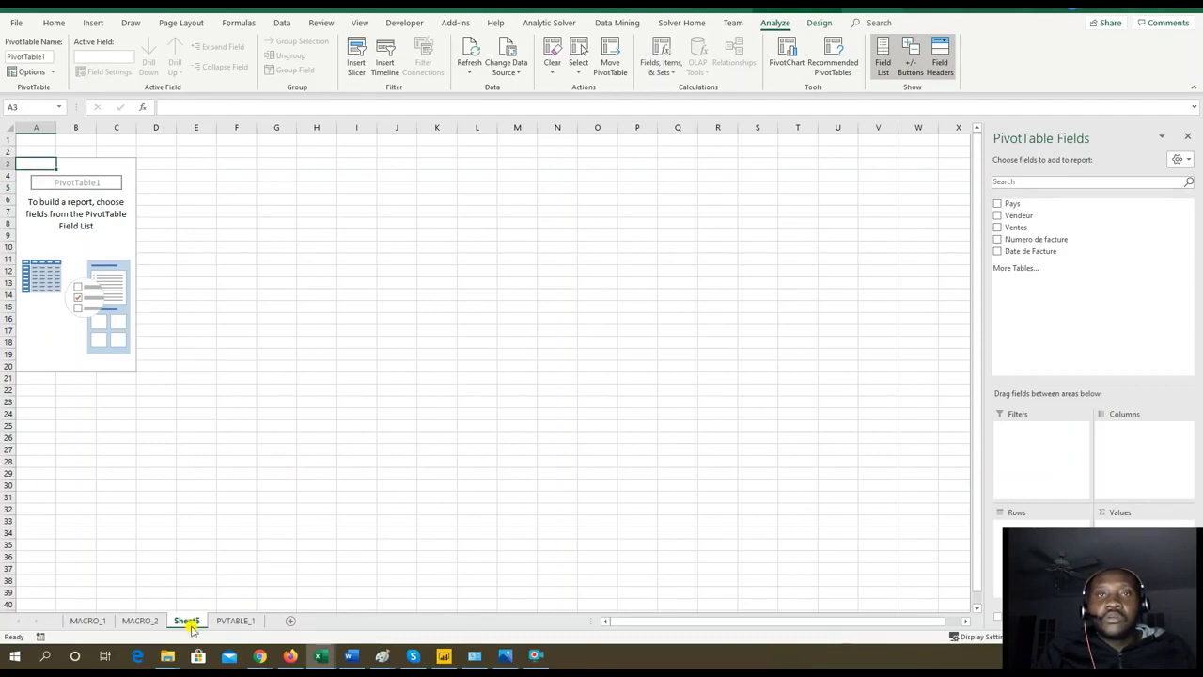
{"action": "right_click", "coordinate": [191, 622]}
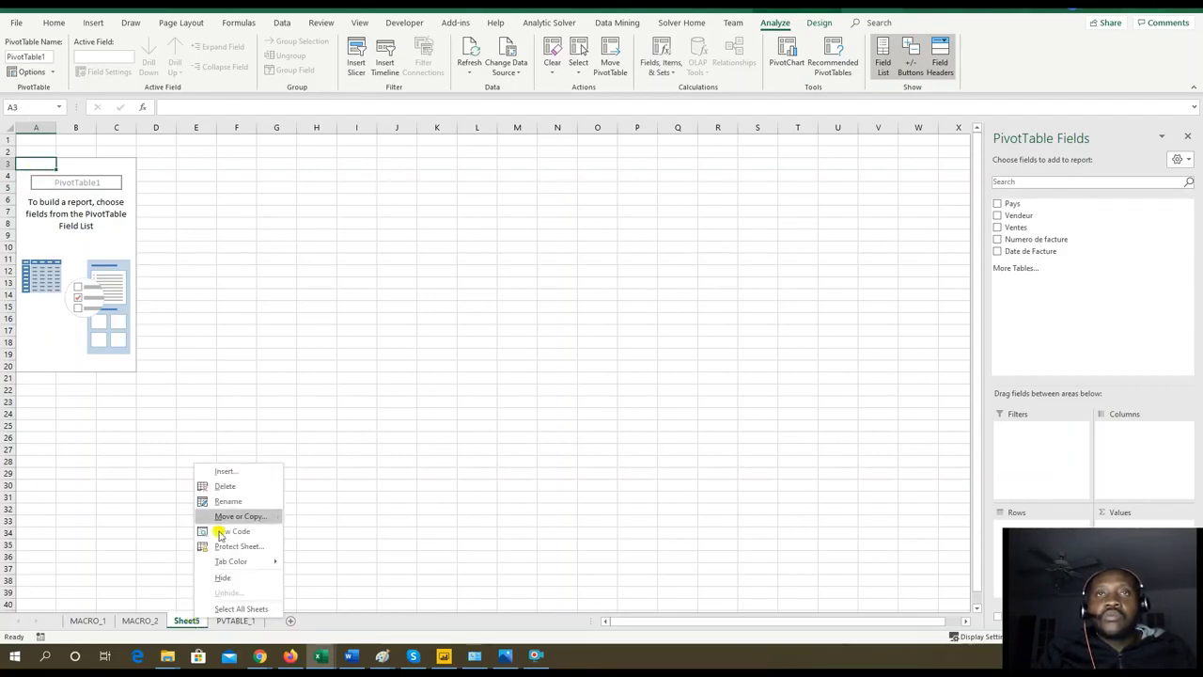
{"action": "left_click", "coordinate": [225, 488]}
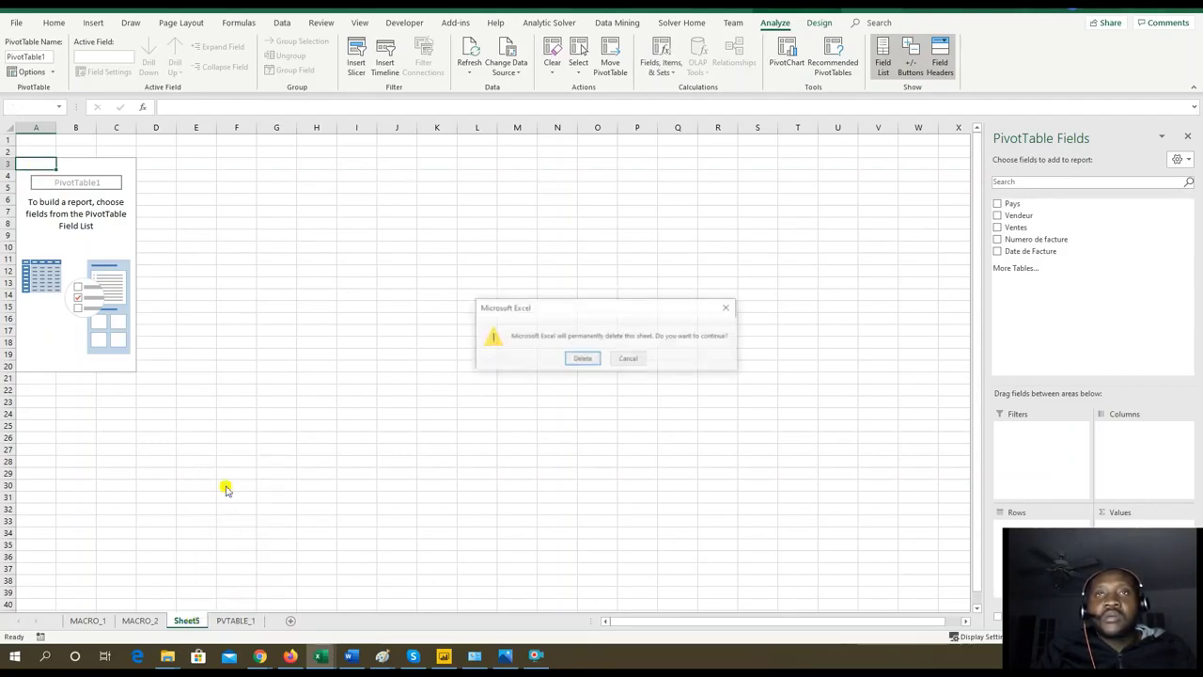
{"action": "left_click", "coordinate": [582, 359]}
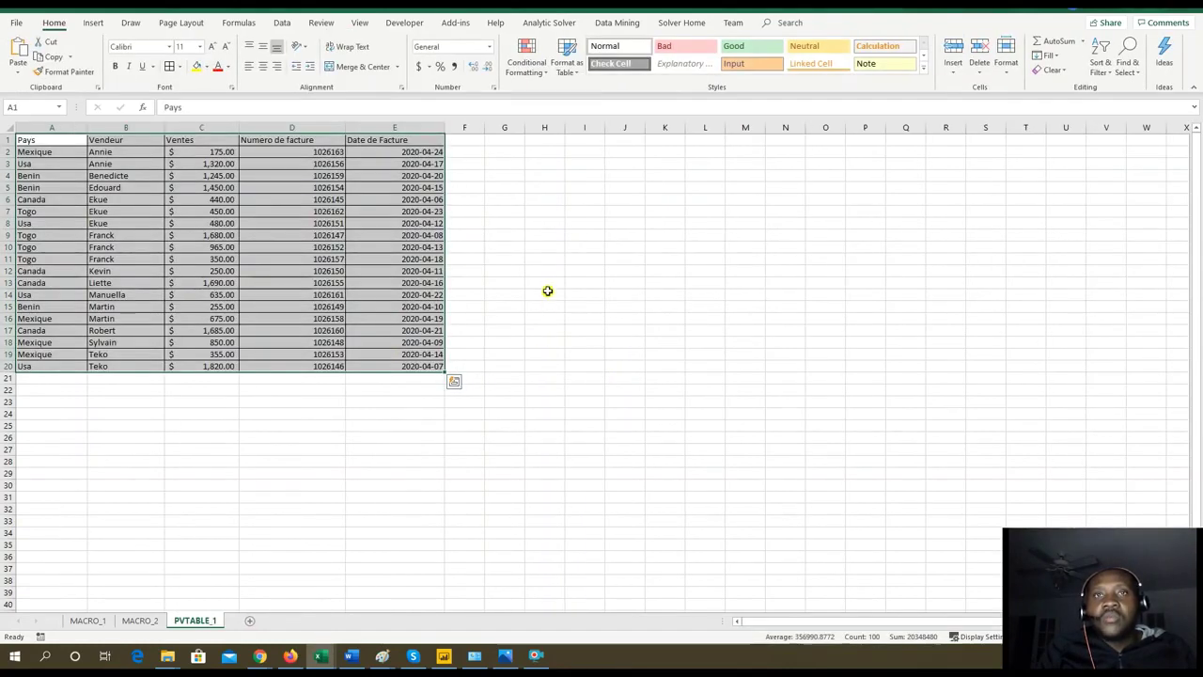
Create a pivot table from range A1:E20 and place it on the existing worksheet PVTABLE_1 at cell L8.
{"action": "left_click", "coordinate": [548, 292]}
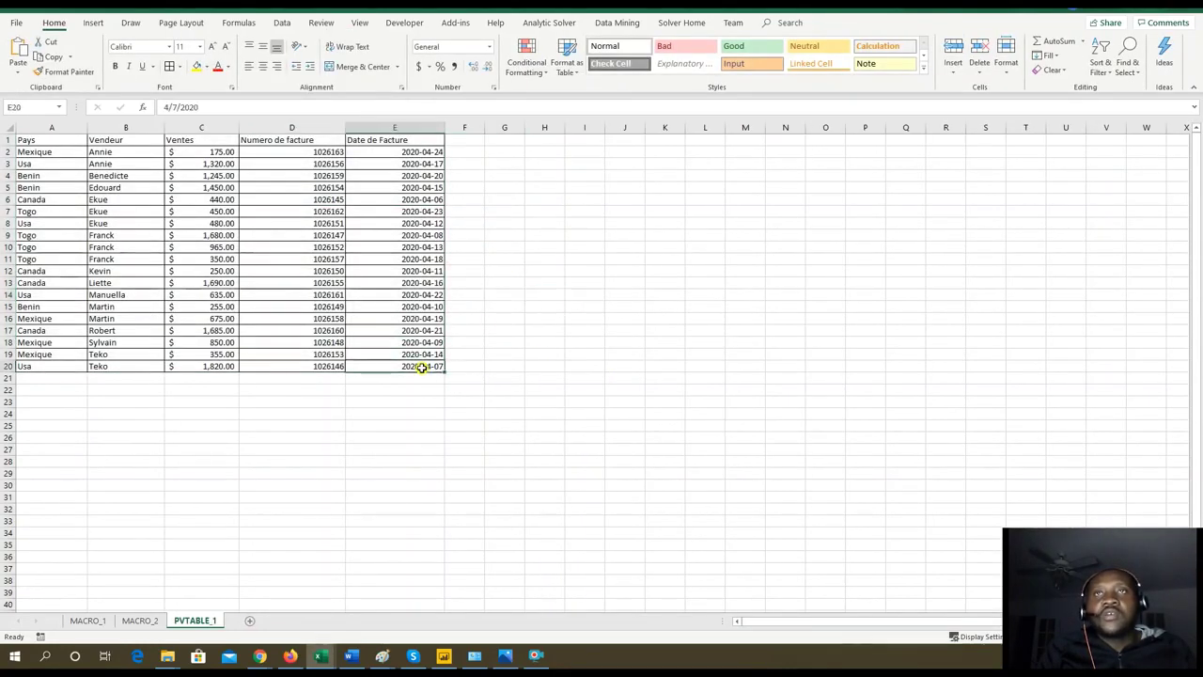
{"action": "left_click_drag", "start_coordinate": [423, 365], "coordinate": [33, 136]}
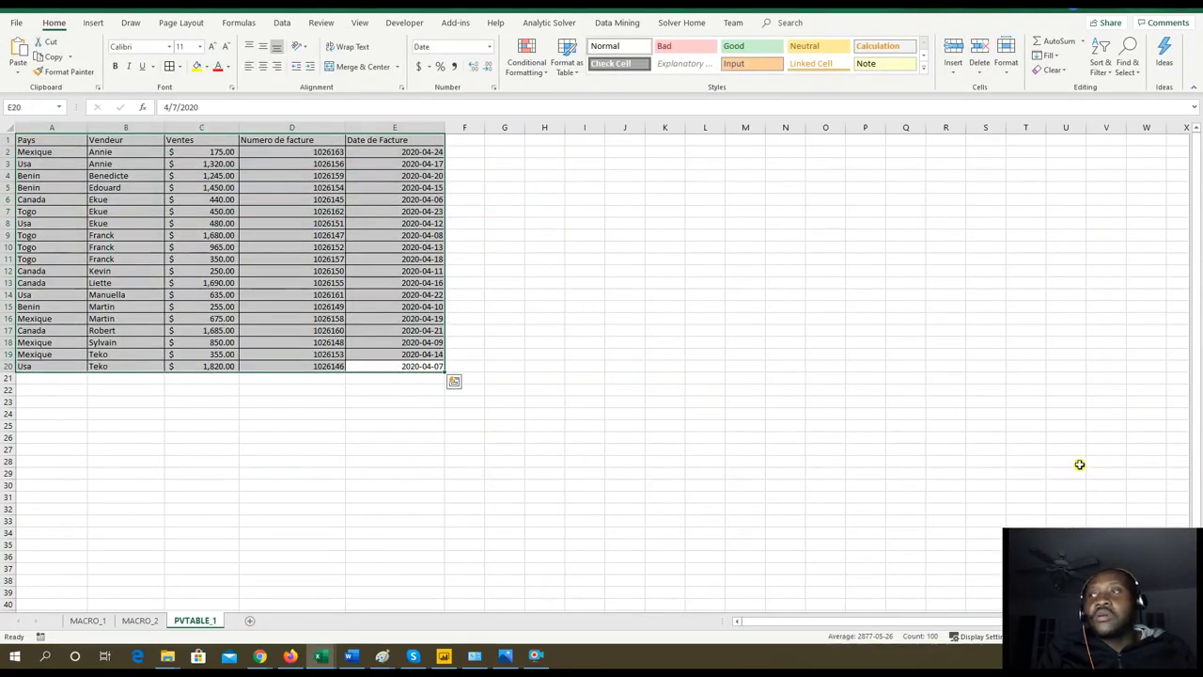
{"action": "left_click", "coordinate": [1092, 538]}
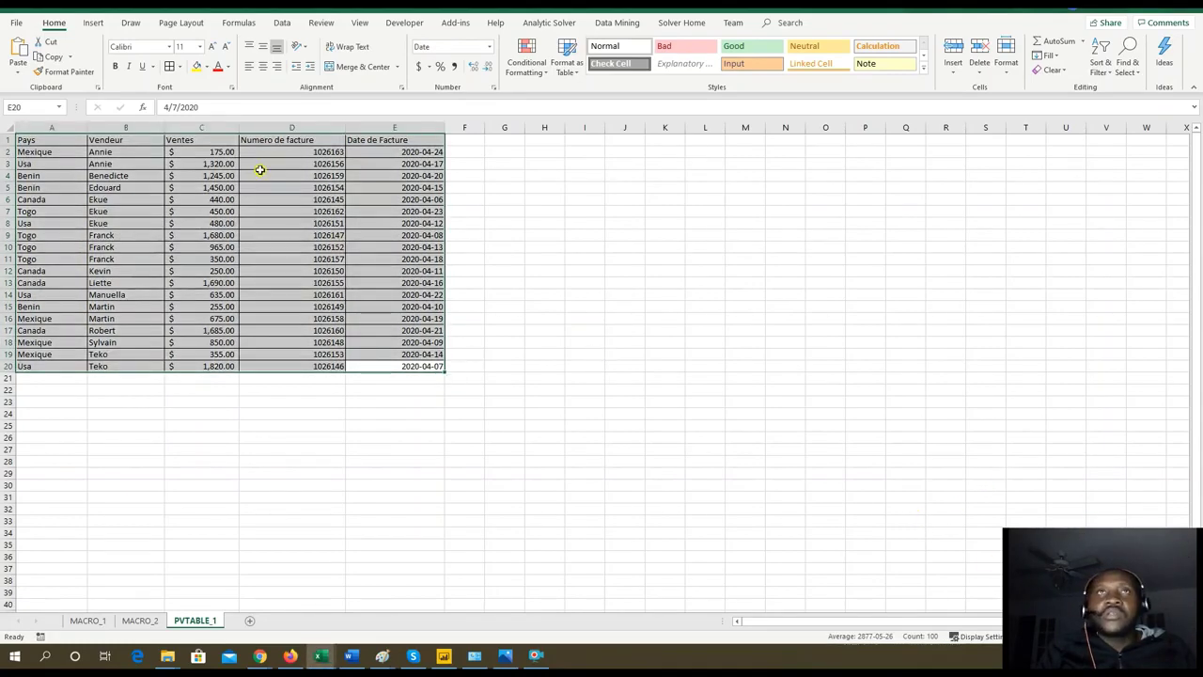
{"action": "left_click", "coordinate": [95, 22]}
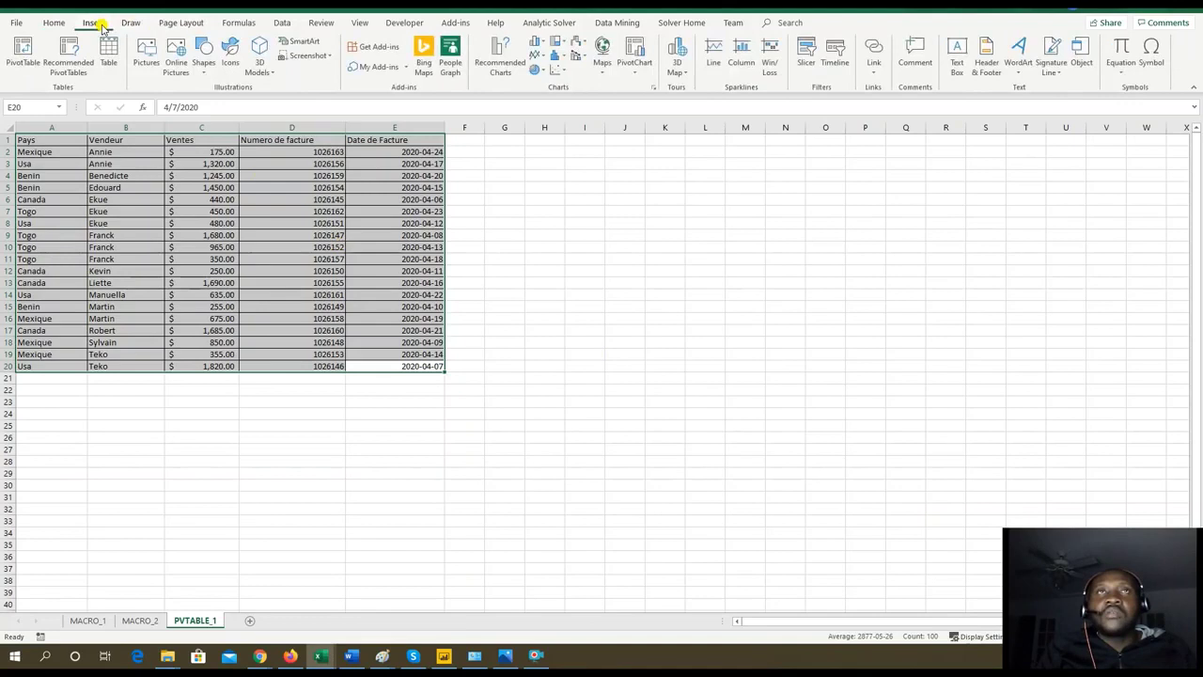
{"action": "left_click", "coordinate": [34, 69]}
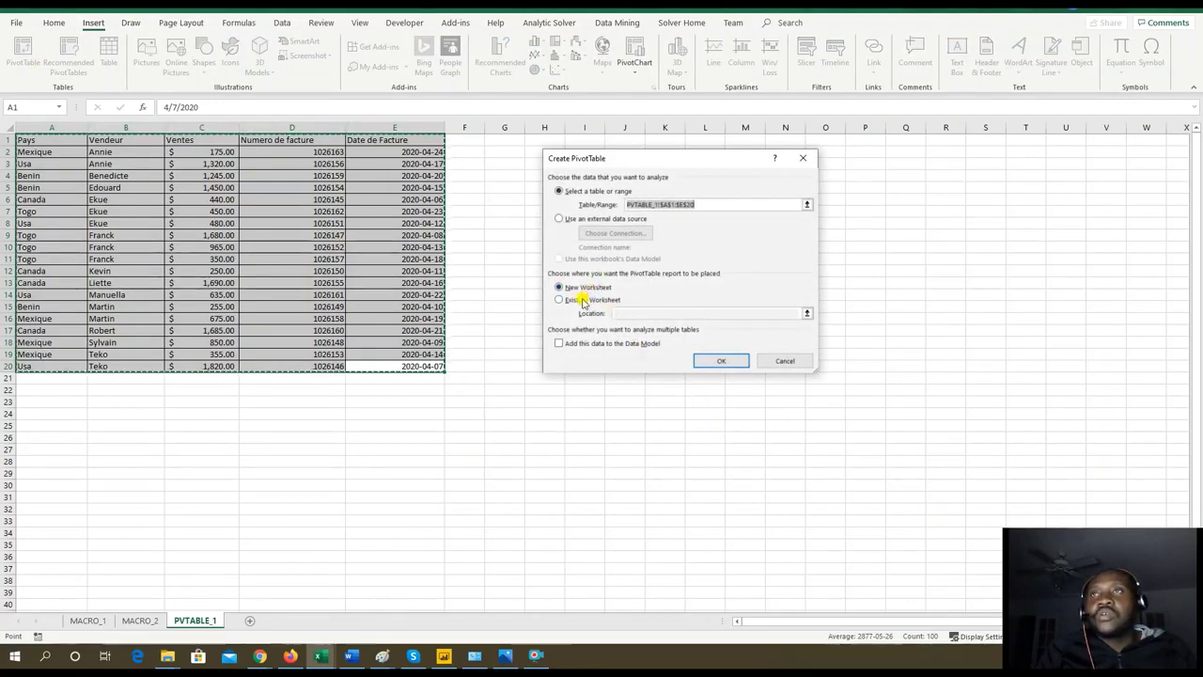
{"action": "left_click", "coordinate": [583, 301]}
{"action": "left_click", "coordinate": [720, 360]}
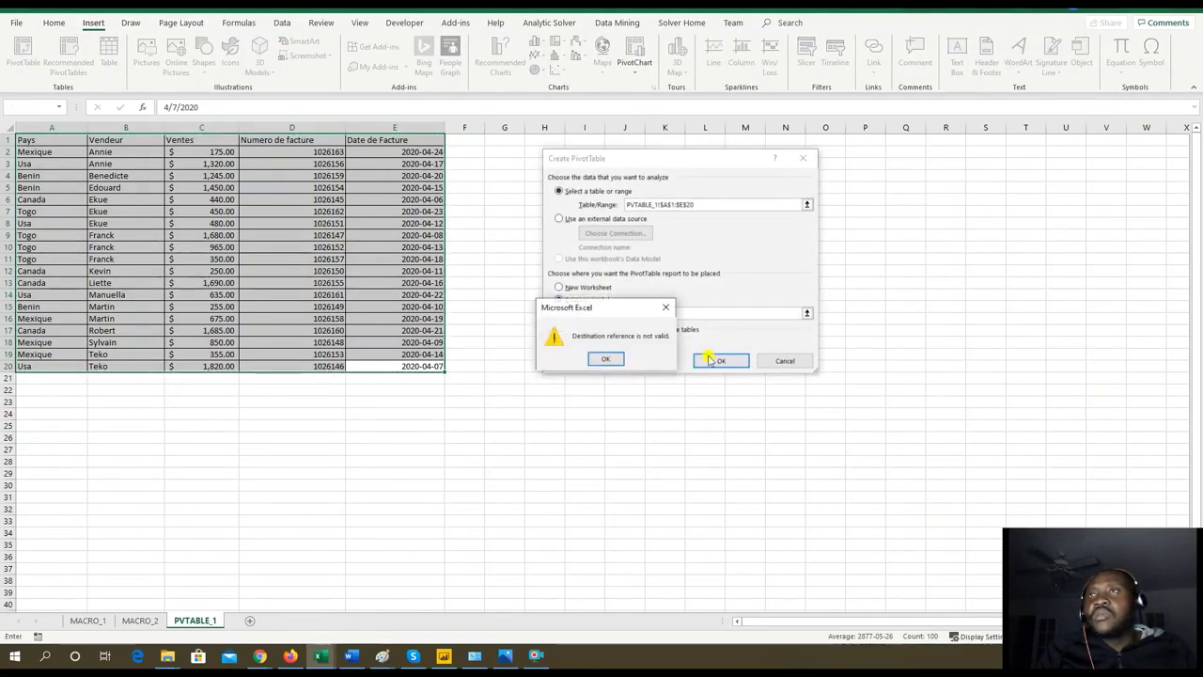
{"action": "left_click", "coordinate": [605, 358]}
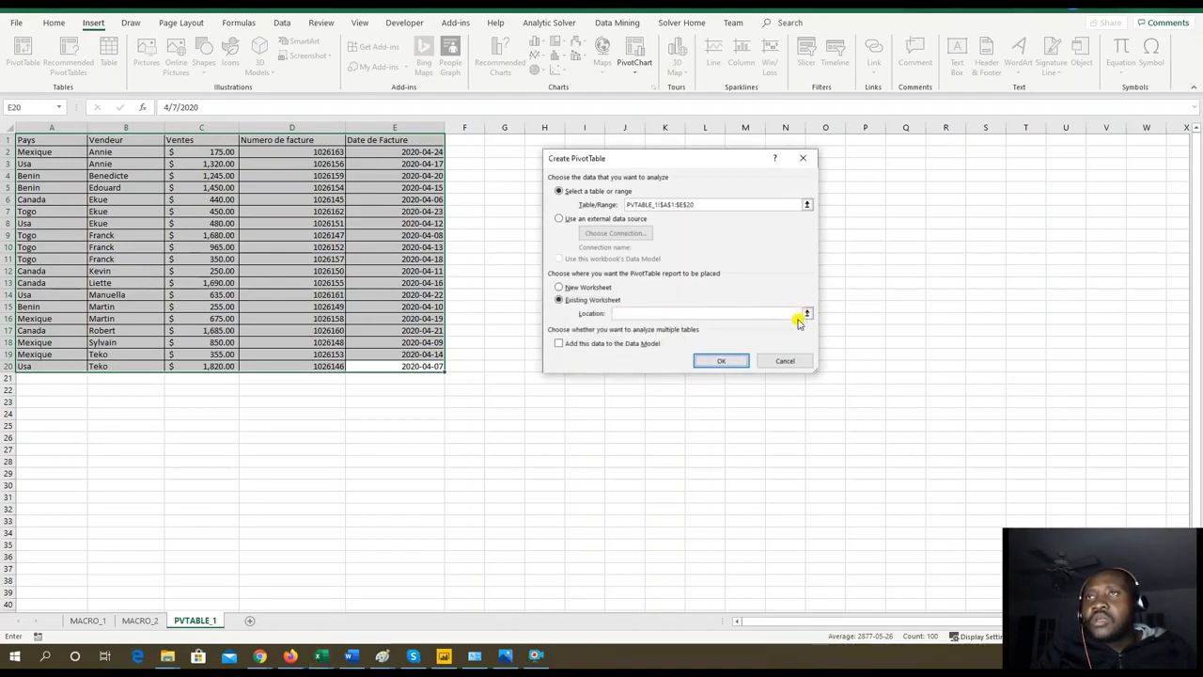
{"action": "left_click", "coordinate": [807, 314]}
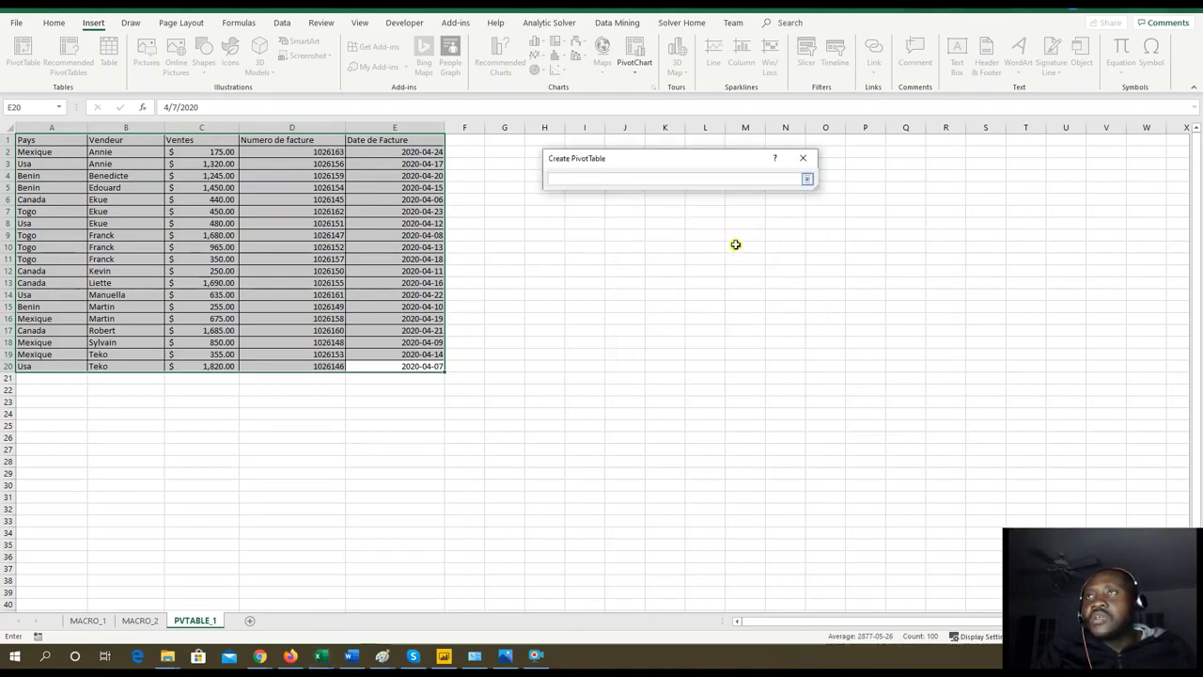
{"action": "left_click", "coordinate": [696, 222]}
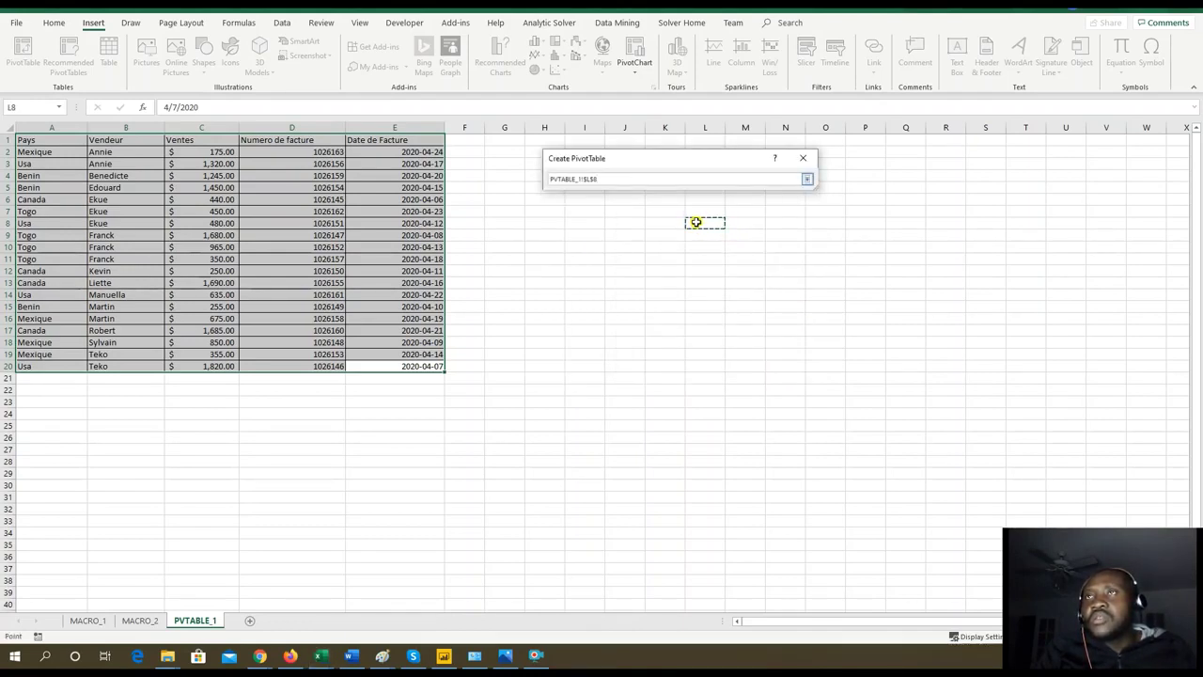
{"action": "left_click", "coordinate": [808, 180]}
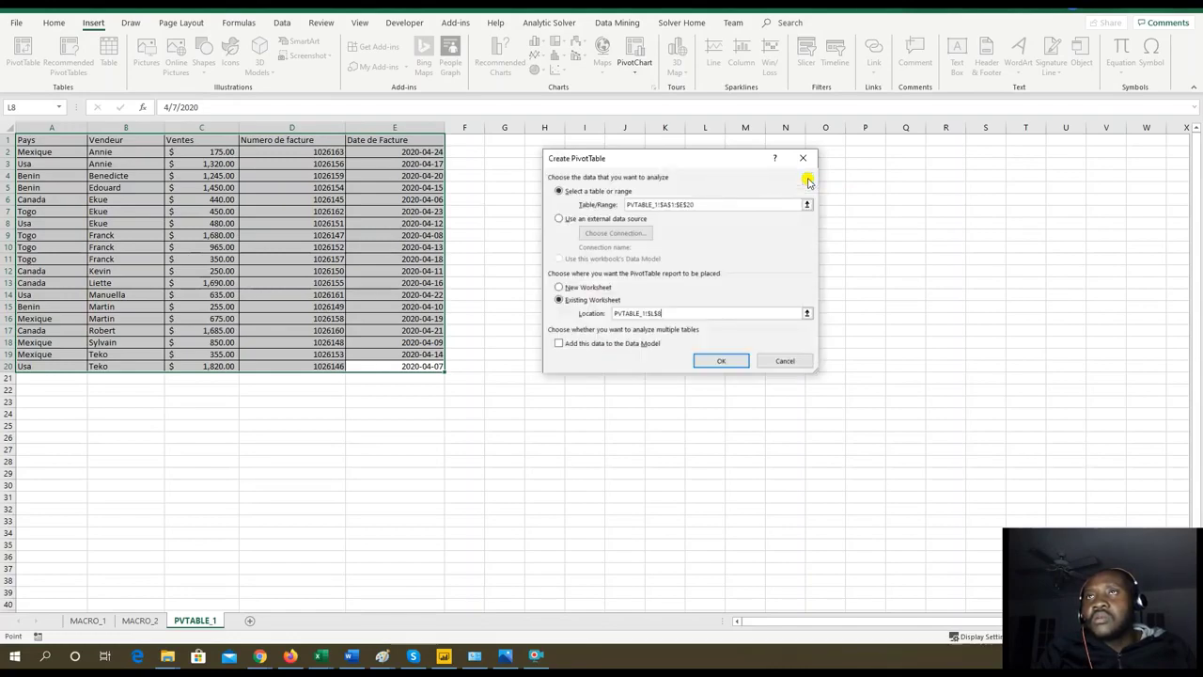
{"action": "left_click", "coordinate": [719, 362]}
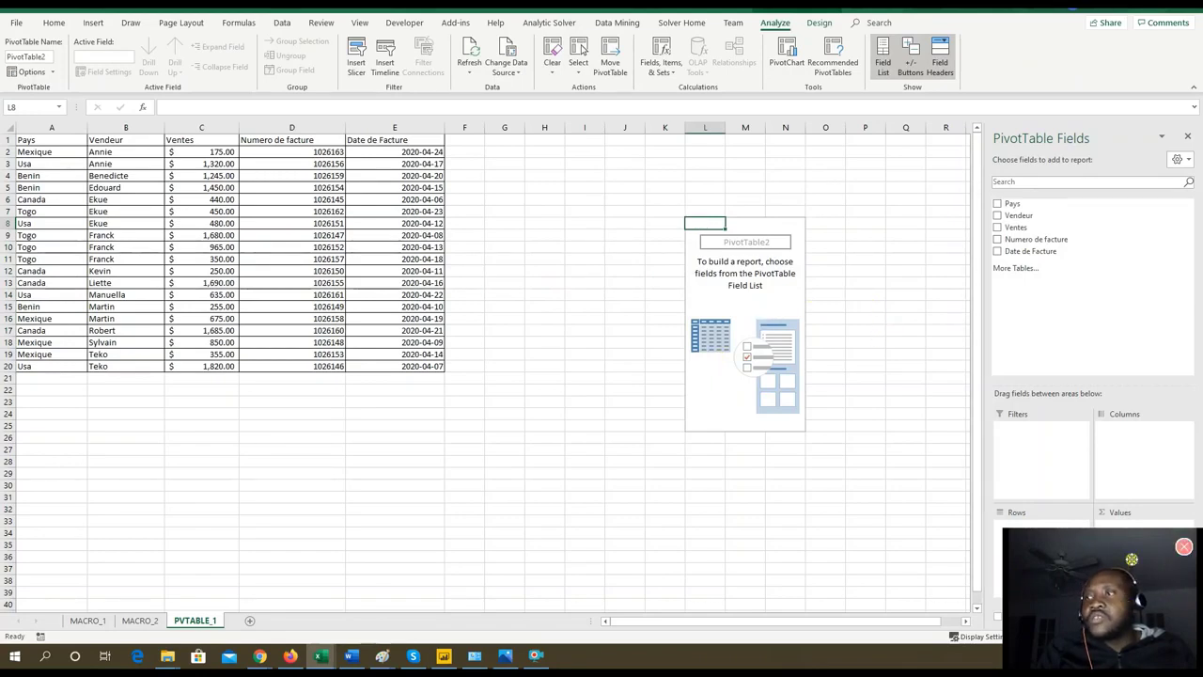
{"action": "left_click_drag", "start_coordinate": [1121, 534], "coordinate": [1051, 620]}
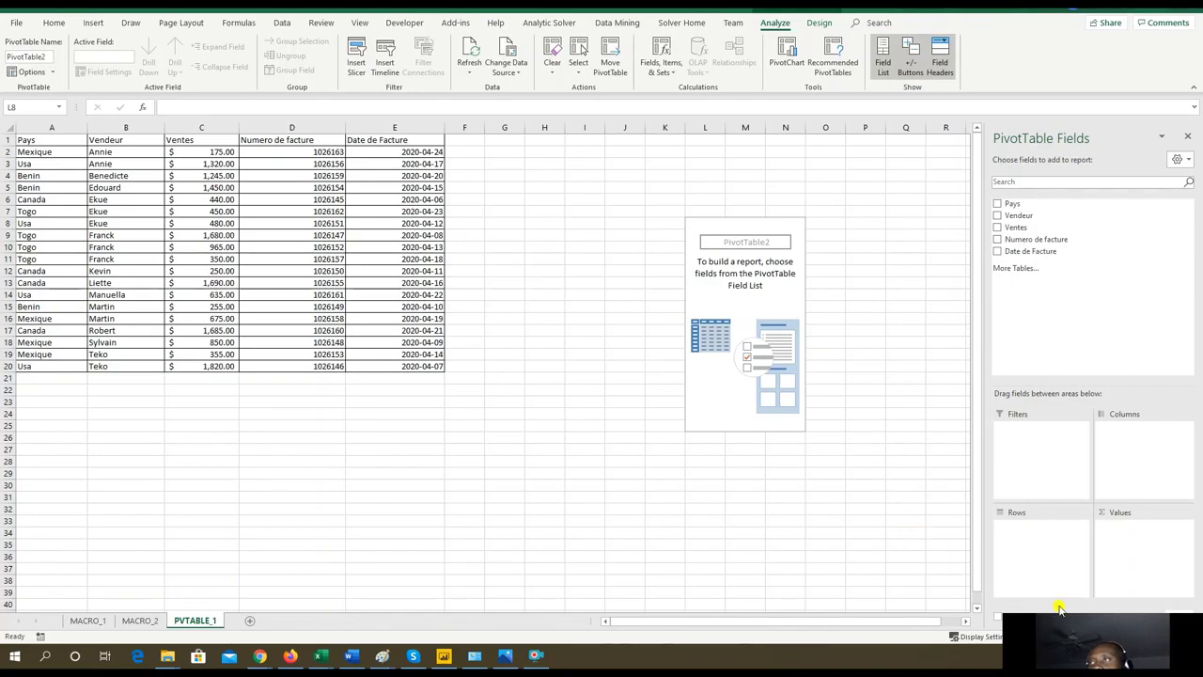
Examine the field list and the analysis and design tools offered while the empty pivot table at L8 is active.
{"action": "left_click_drag", "start_coordinate": [1113, 667], "coordinate": [1073, 625]}
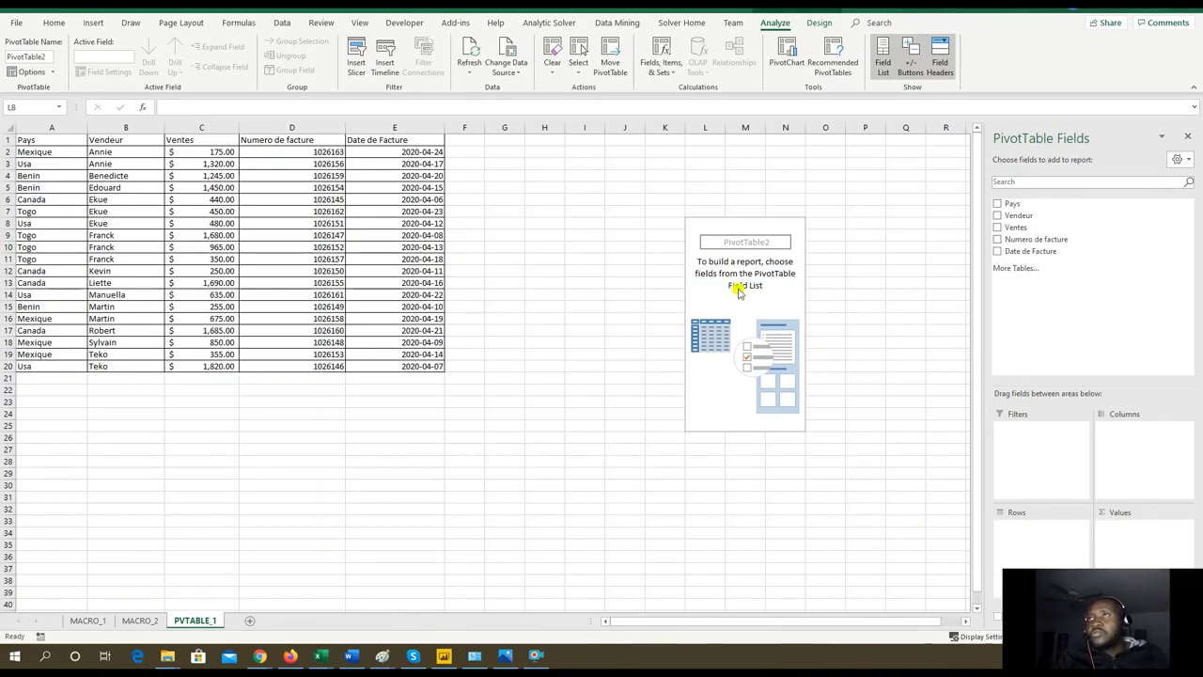
{"action": "left_click", "coordinate": [703, 227]}
{"action": "left_click", "coordinate": [651, 213]}
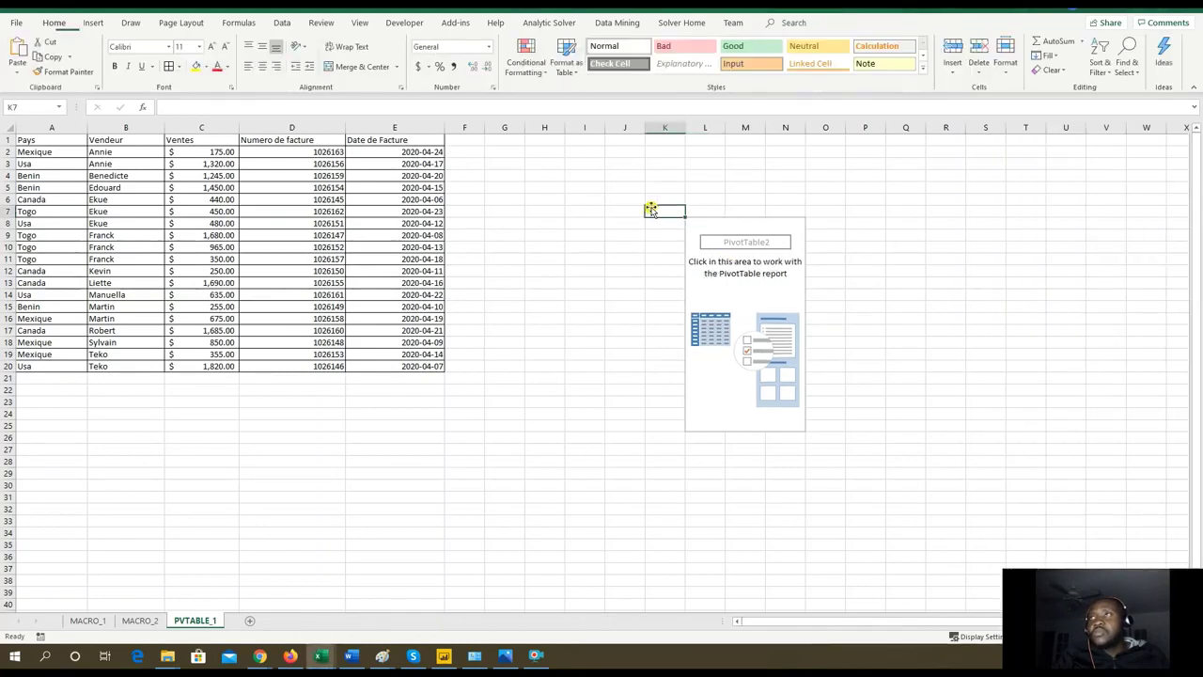
{"action": "left_click", "coordinate": [699, 224]}
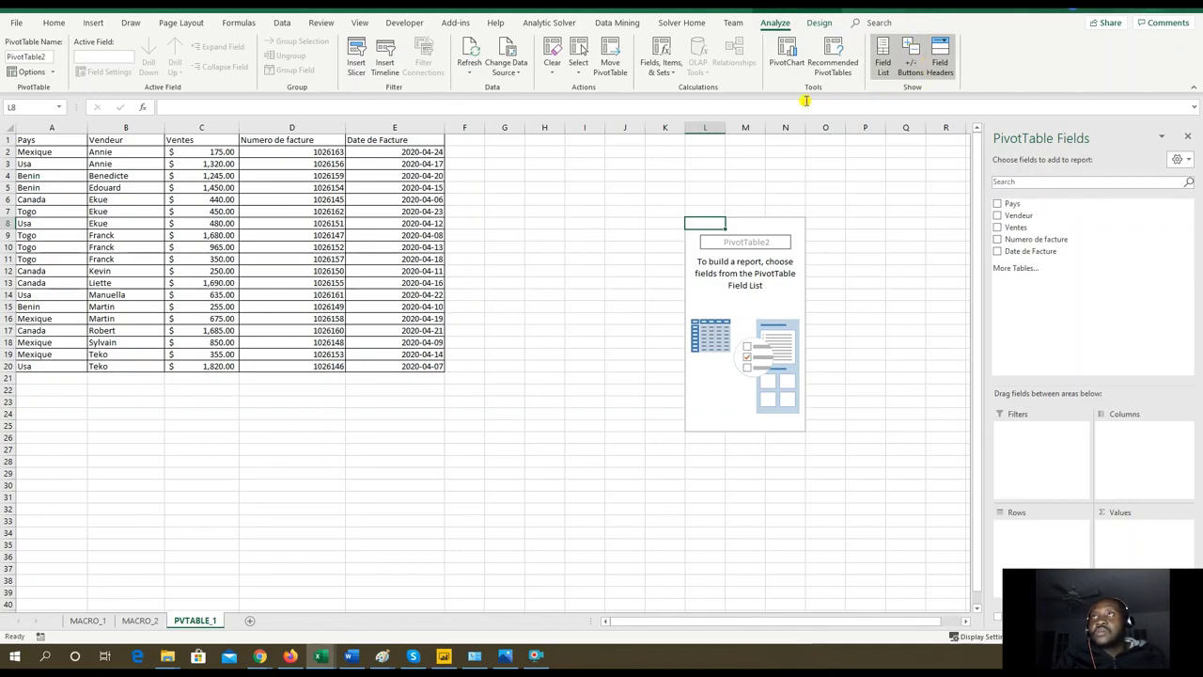
{"action": "left_click", "coordinate": [853, 304]}
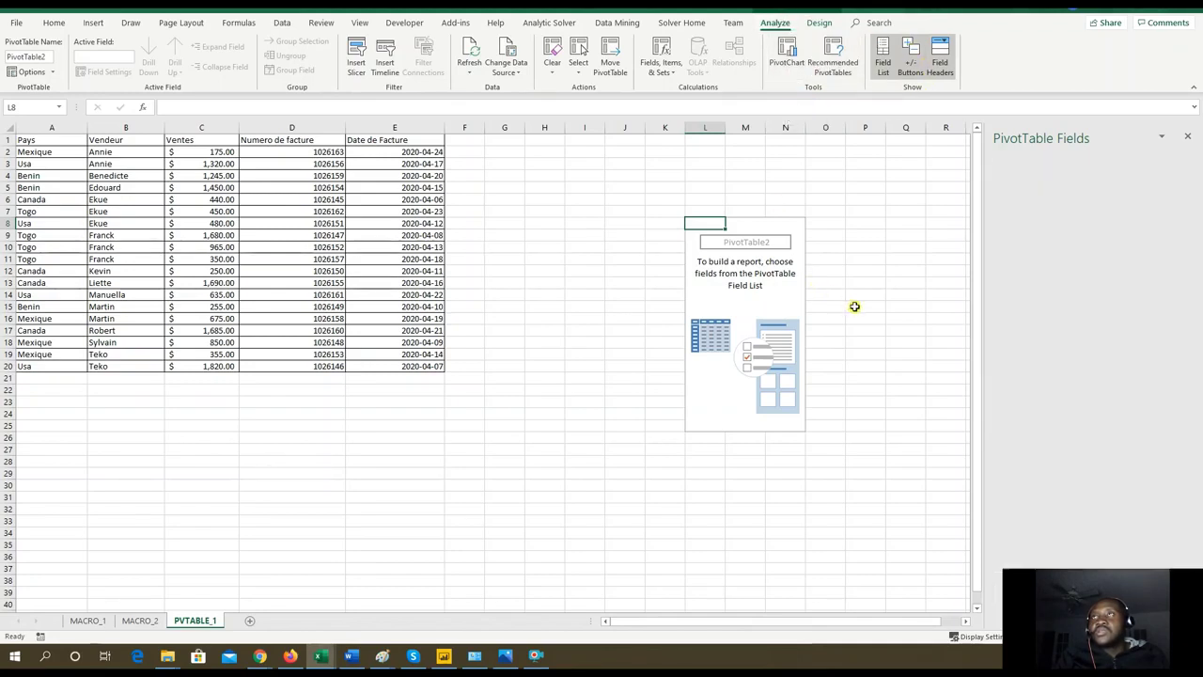
{"action": "left_click", "coordinate": [720, 245]}
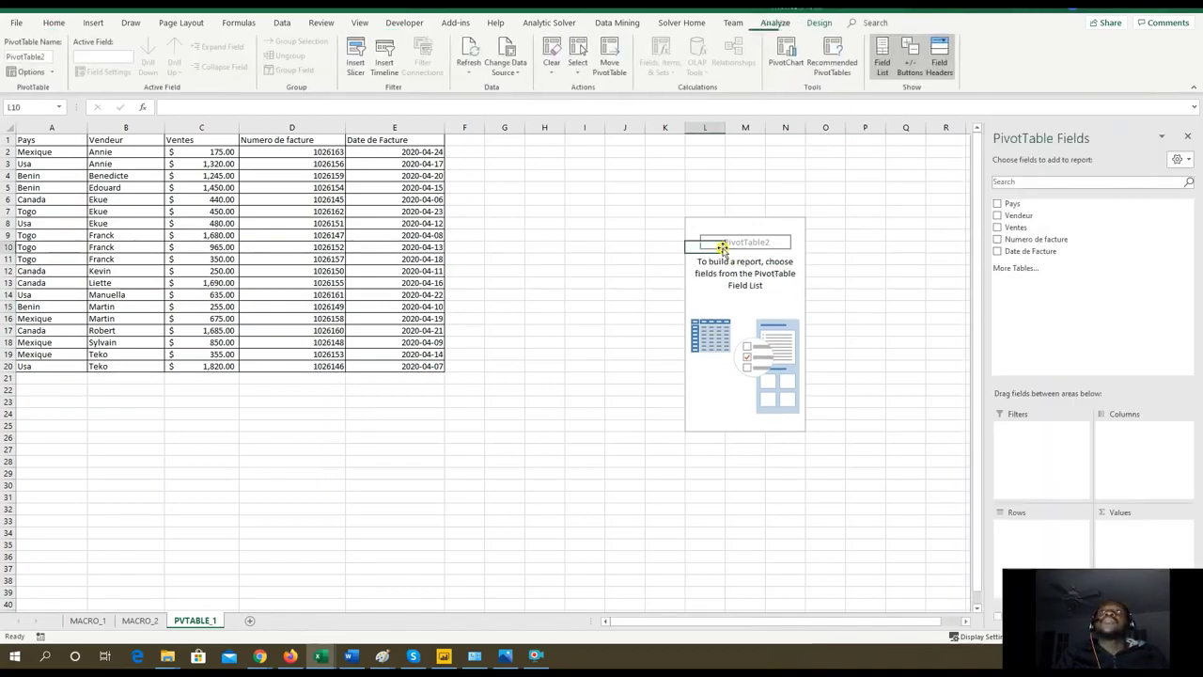
{"action": "left_click", "coordinate": [822, 25]}
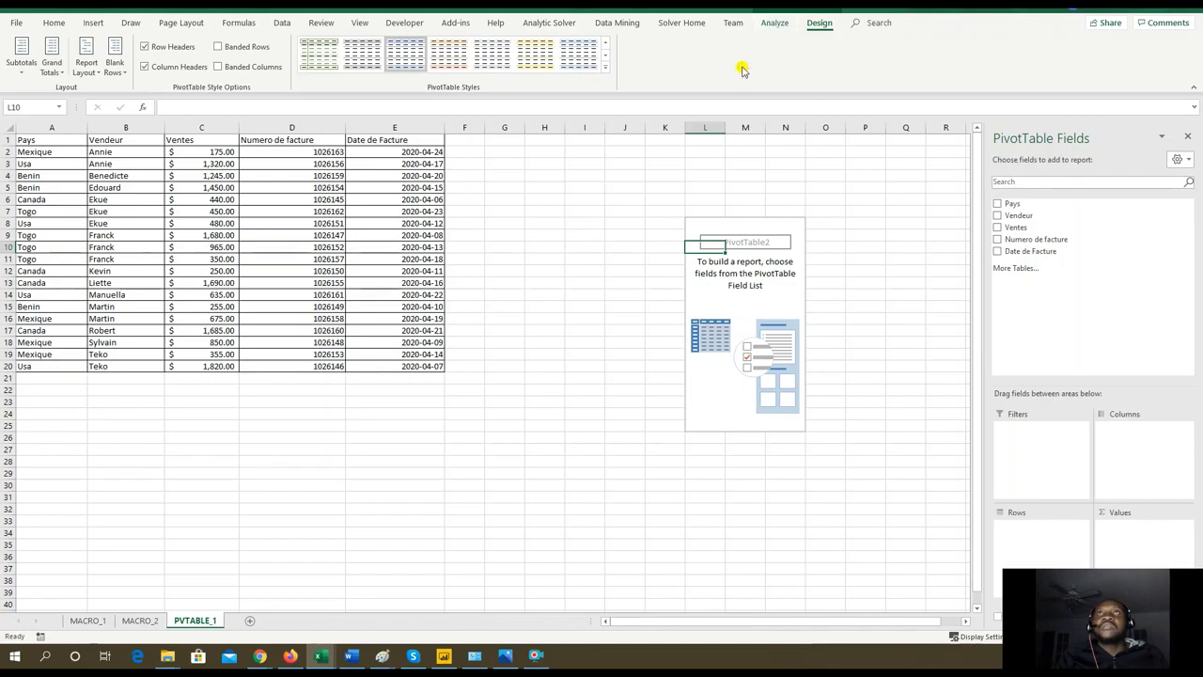
{"action": "left_click", "coordinate": [786, 24]}
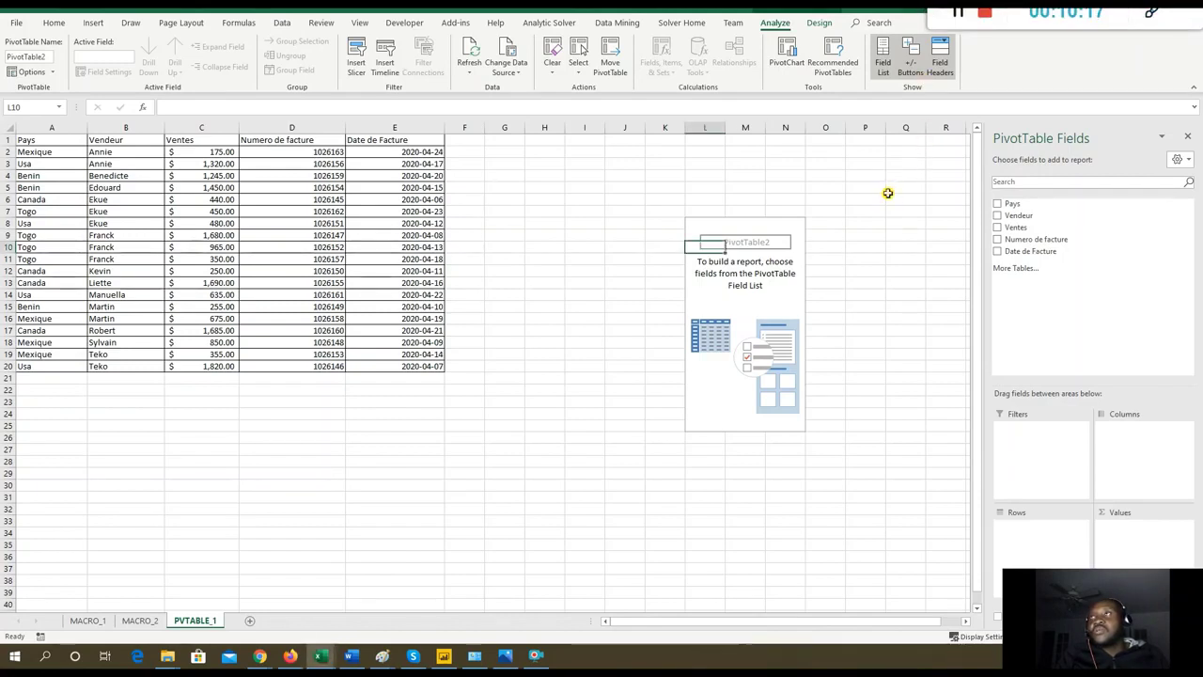
{"action": "left_click", "coordinate": [870, 234]}
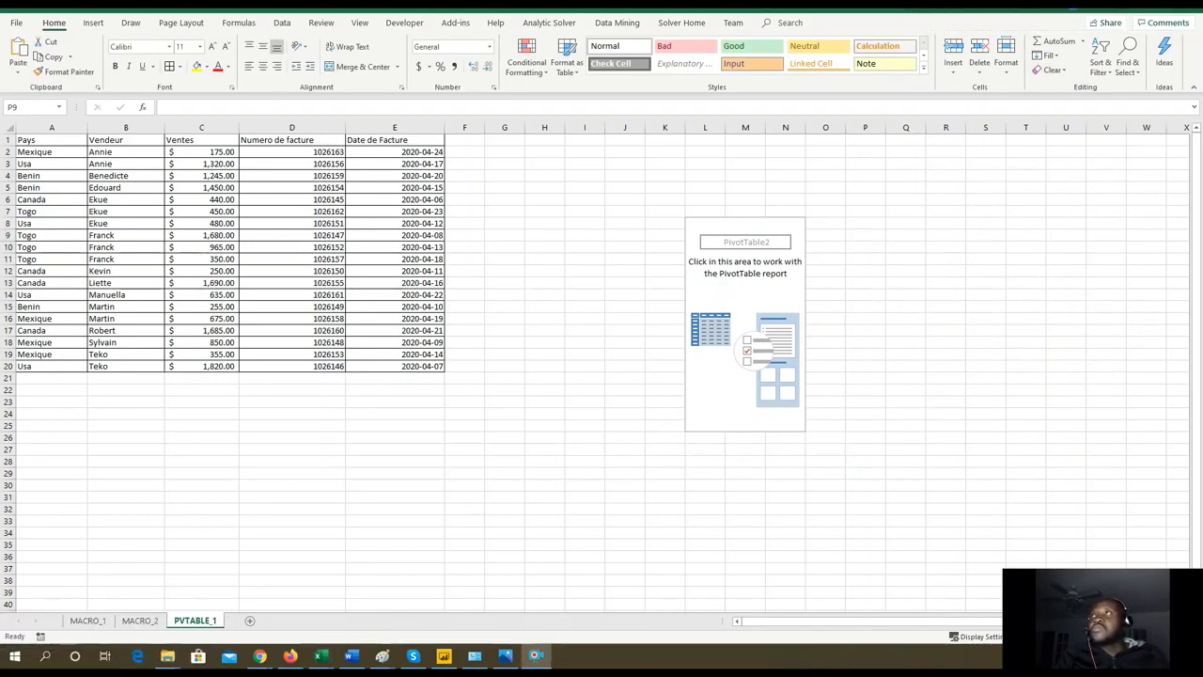
Restore the Excel window to a smaller size and widen it until the sales data, empty pivot table and field list all show.
{"action": "left_click_drag", "start_coordinate": [885, 10], "coordinate": [669, 79]}
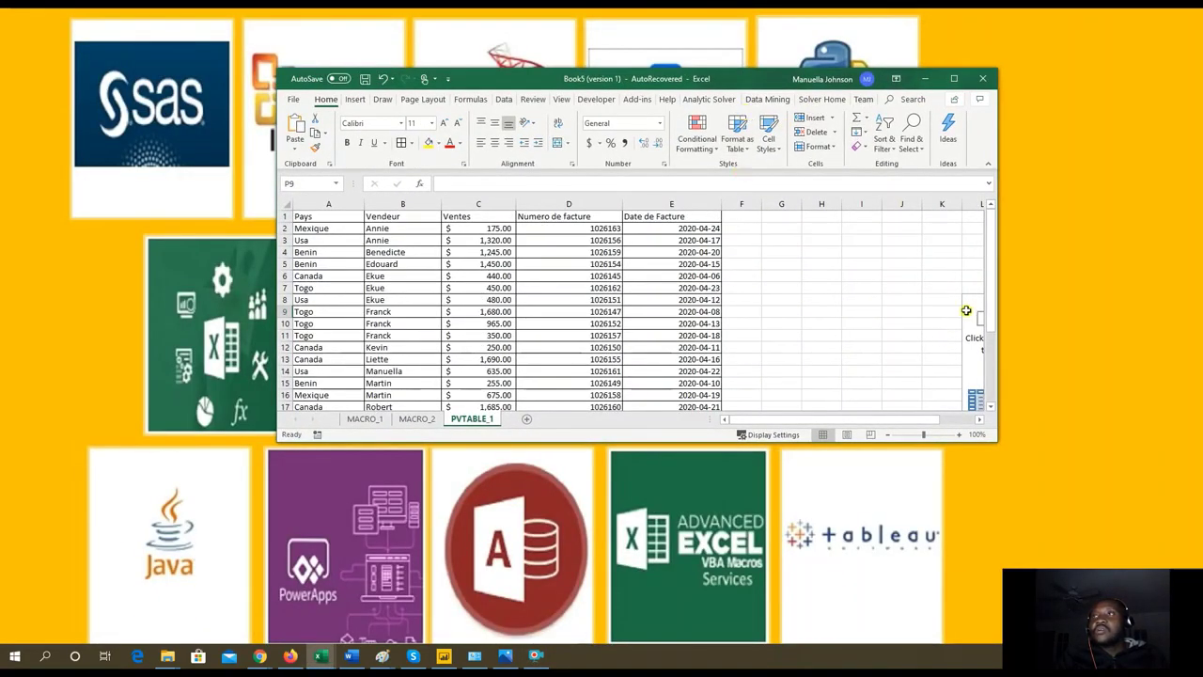
{"action": "left_click", "coordinate": [967, 301]}
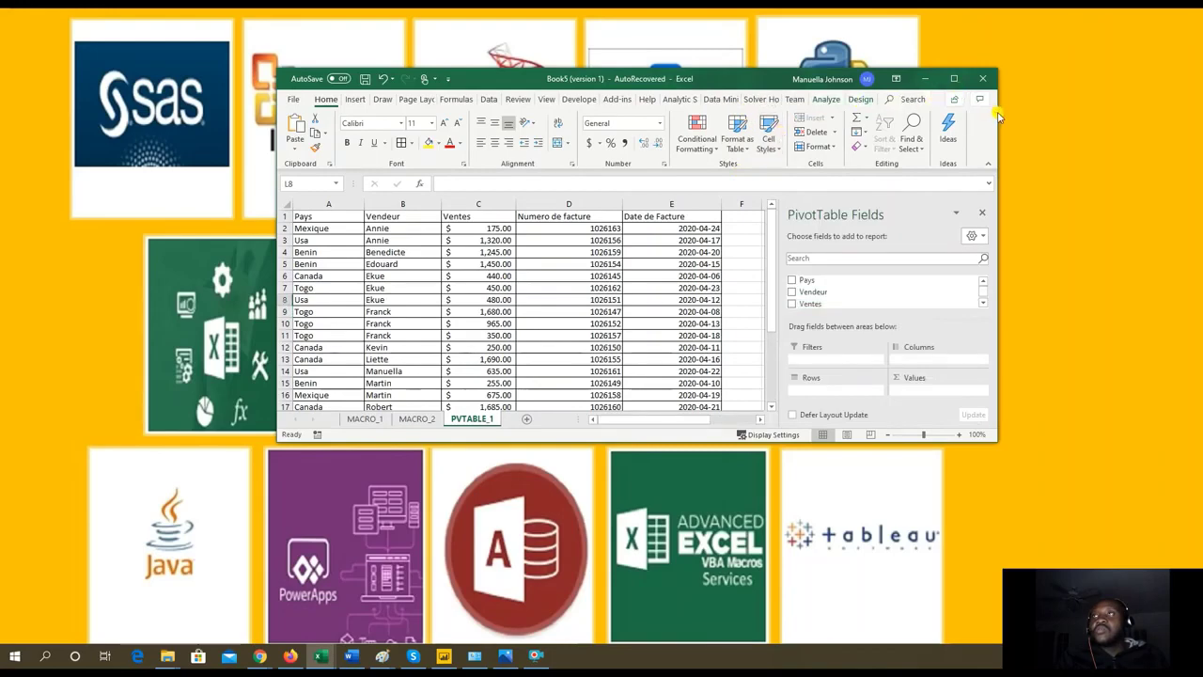
{"action": "left_click_drag", "start_coordinate": [998, 113], "coordinate": [1159, 113]}
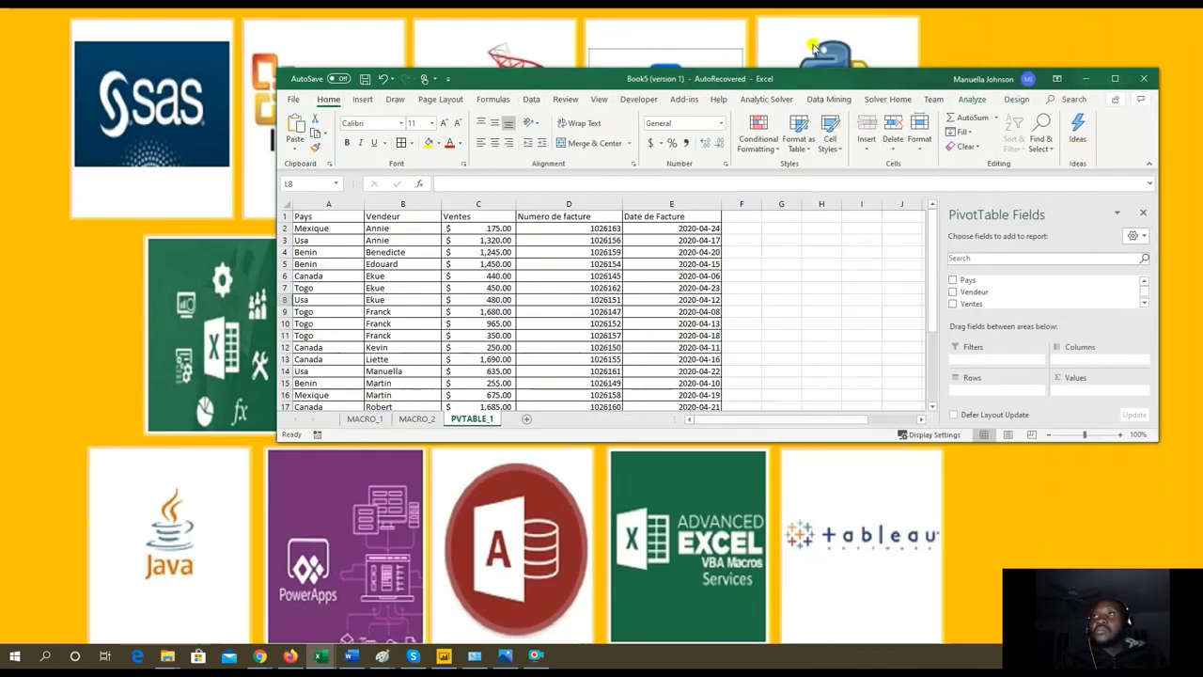
{"action": "left_click_drag", "start_coordinate": [812, 83], "coordinate": [643, 103]}
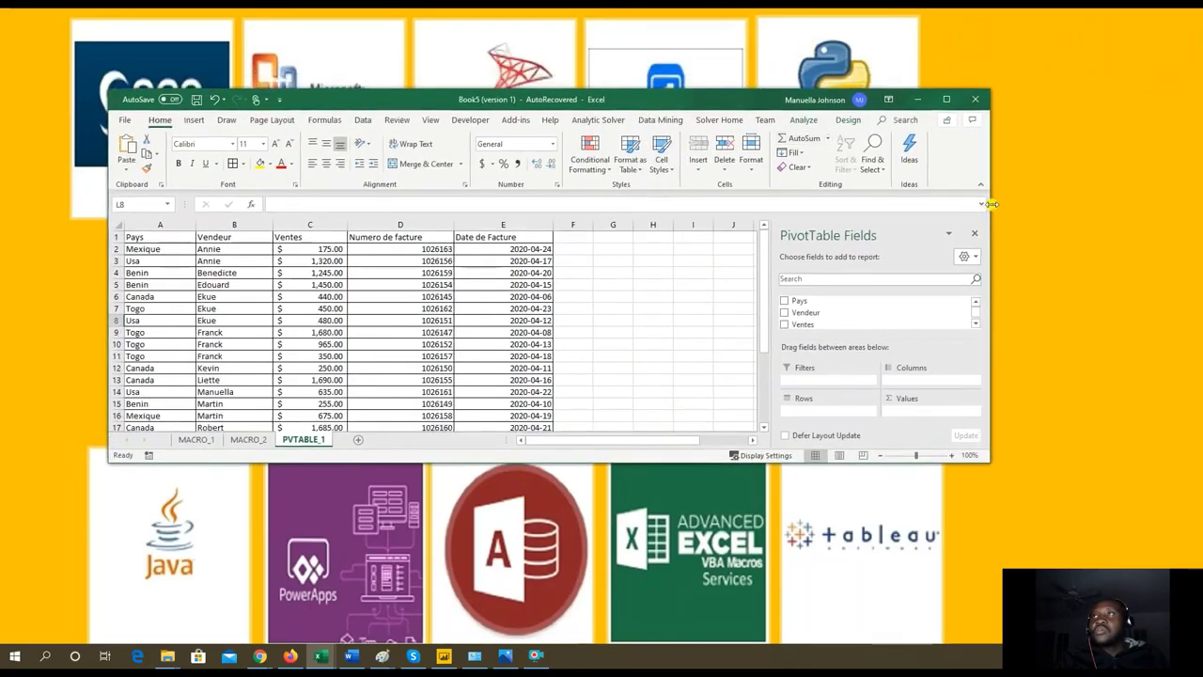
{"action": "left_click_drag", "start_coordinate": [990, 186], "coordinate": [1178, 188]}
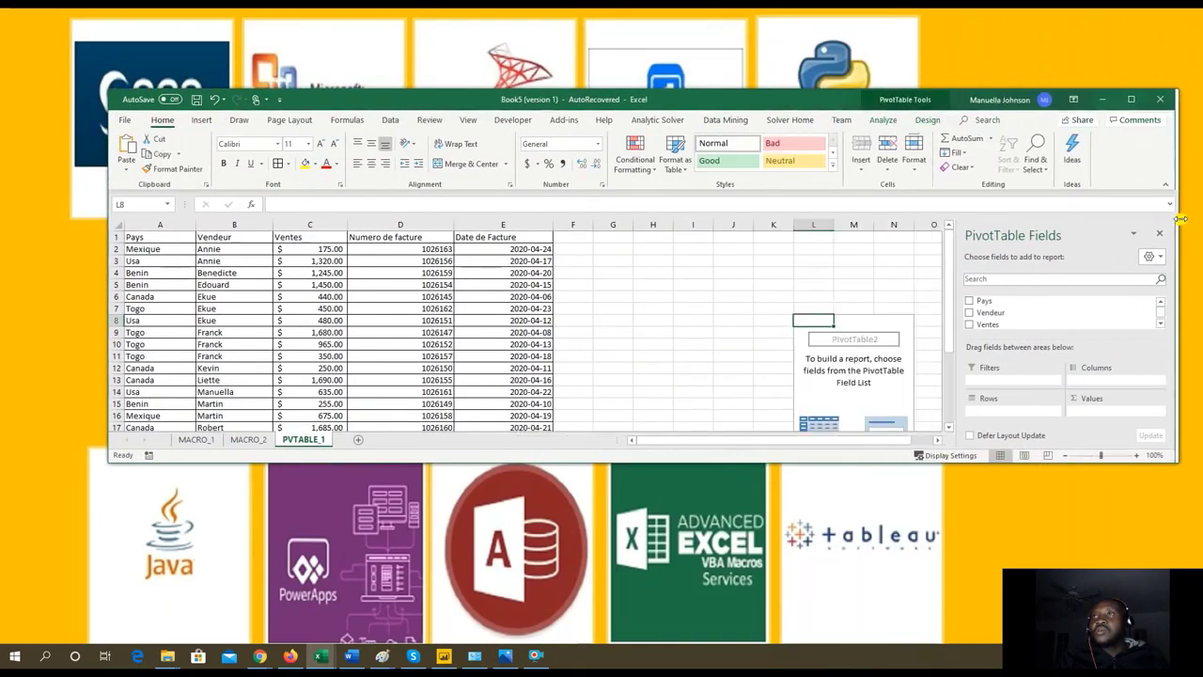
Examine the PivotTable Tools for analysis and design from the pivot table's first cell, and maximize the window.
{"action": "left_click", "coordinate": [883, 121]}
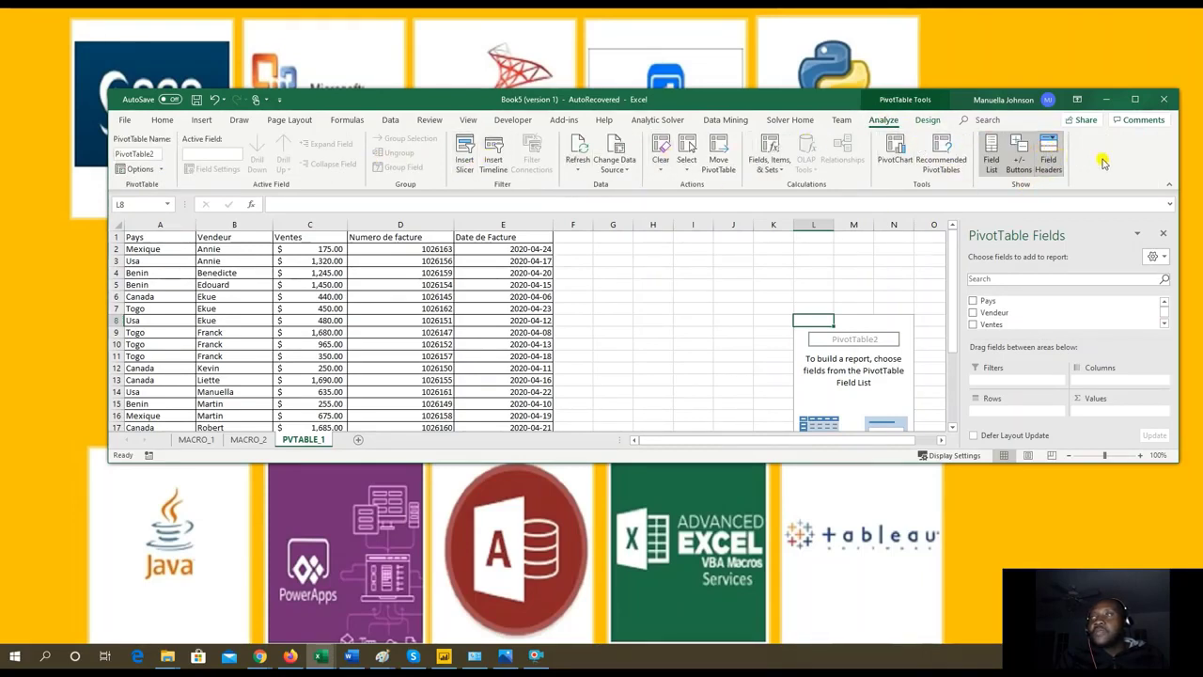
{"action": "left_click", "coordinate": [742, 295]}
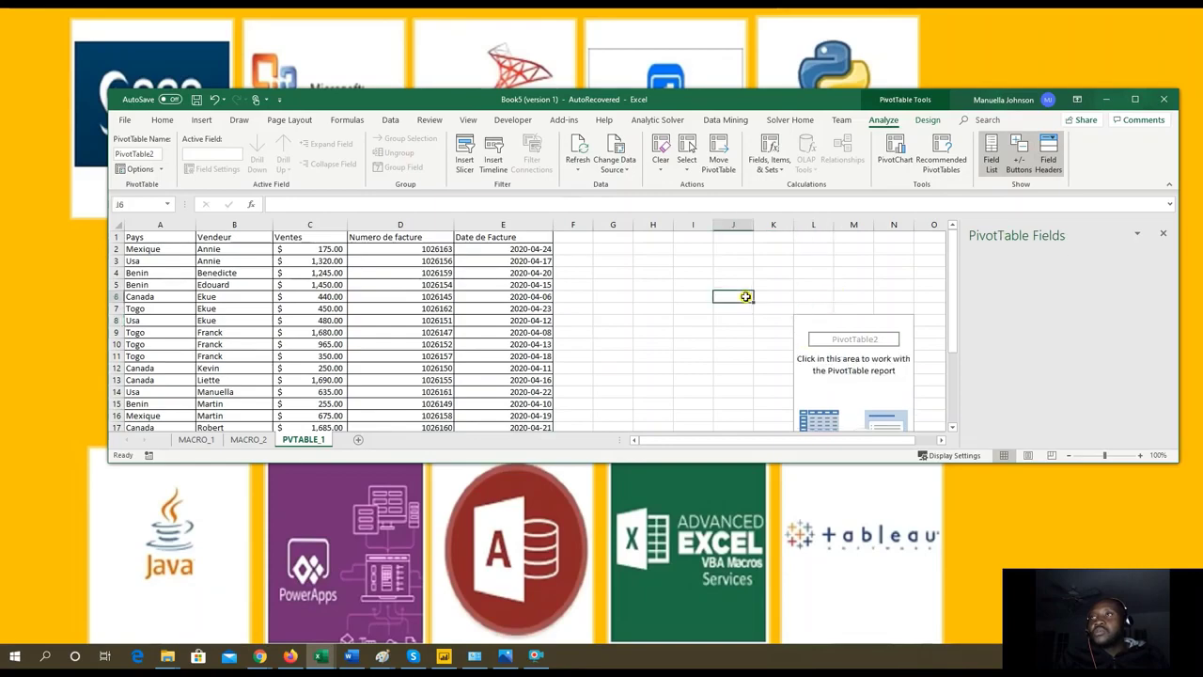
{"action": "left_click", "coordinate": [805, 324]}
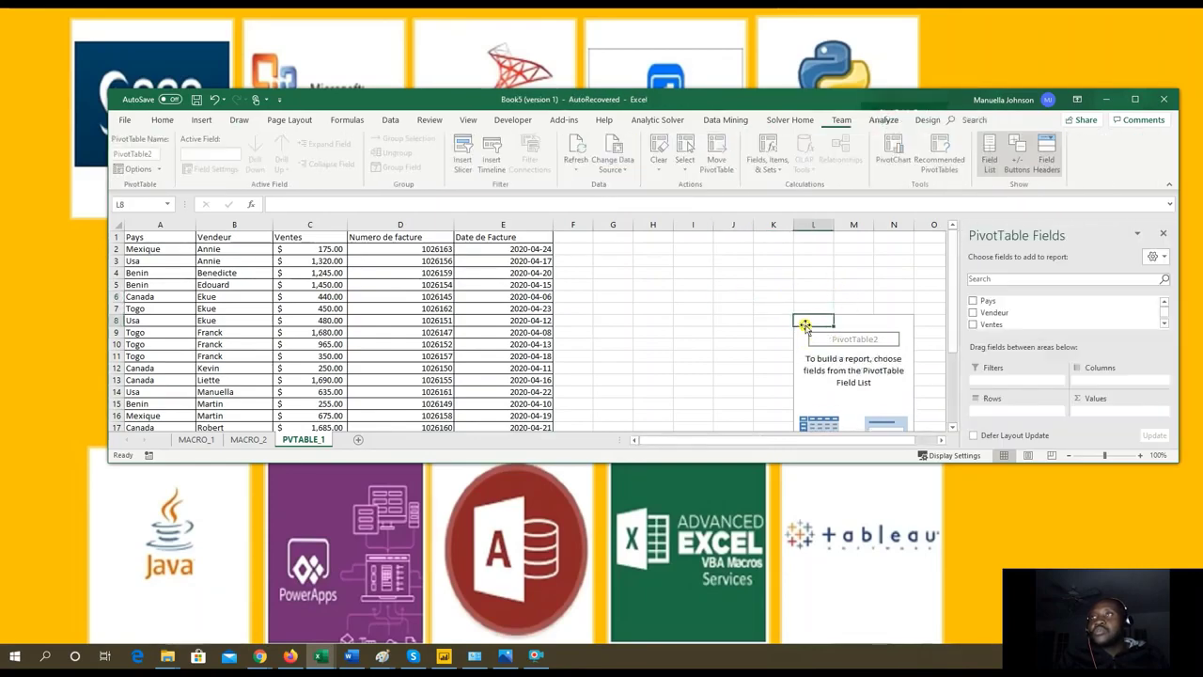
{"action": "left_click", "coordinate": [927, 120]}
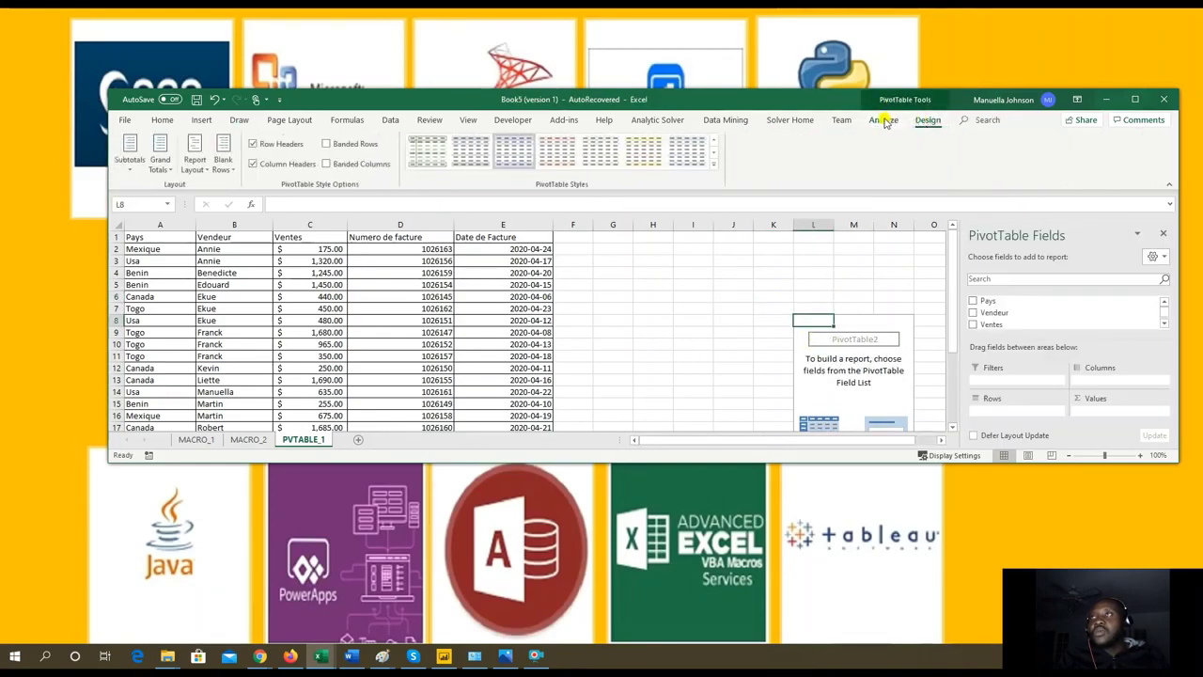
{"action": "left_click", "coordinate": [883, 120]}
{"action": "left_click", "coordinate": [927, 122]}
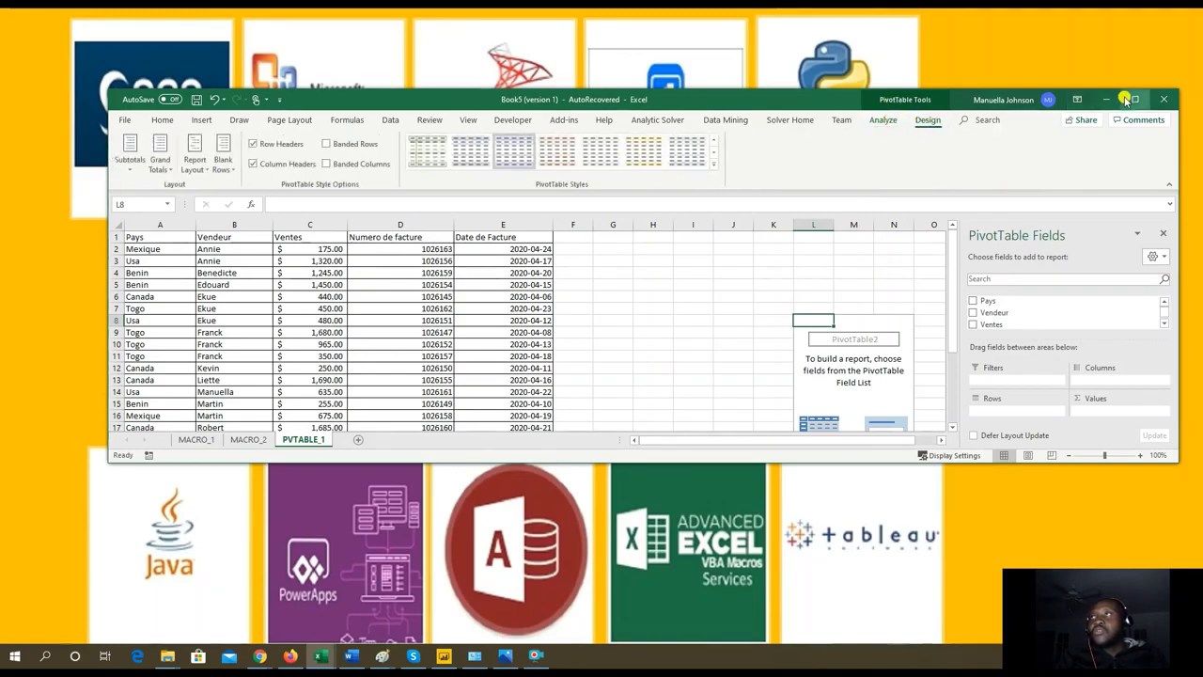
{"action": "left_click", "coordinate": [1134, 99]}
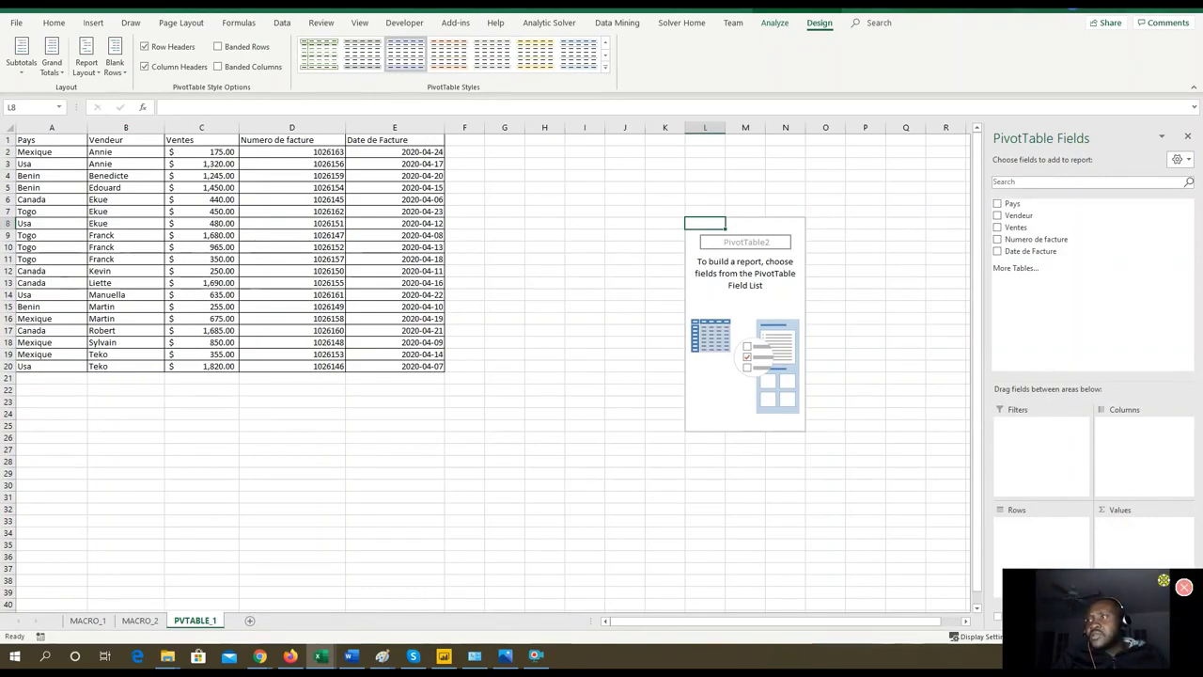
Switch to Paint to review the vendor-by-country table sketch against the sales data, and return to Excel.
{"action": "left_click", "coordinate": [1171, 628]}
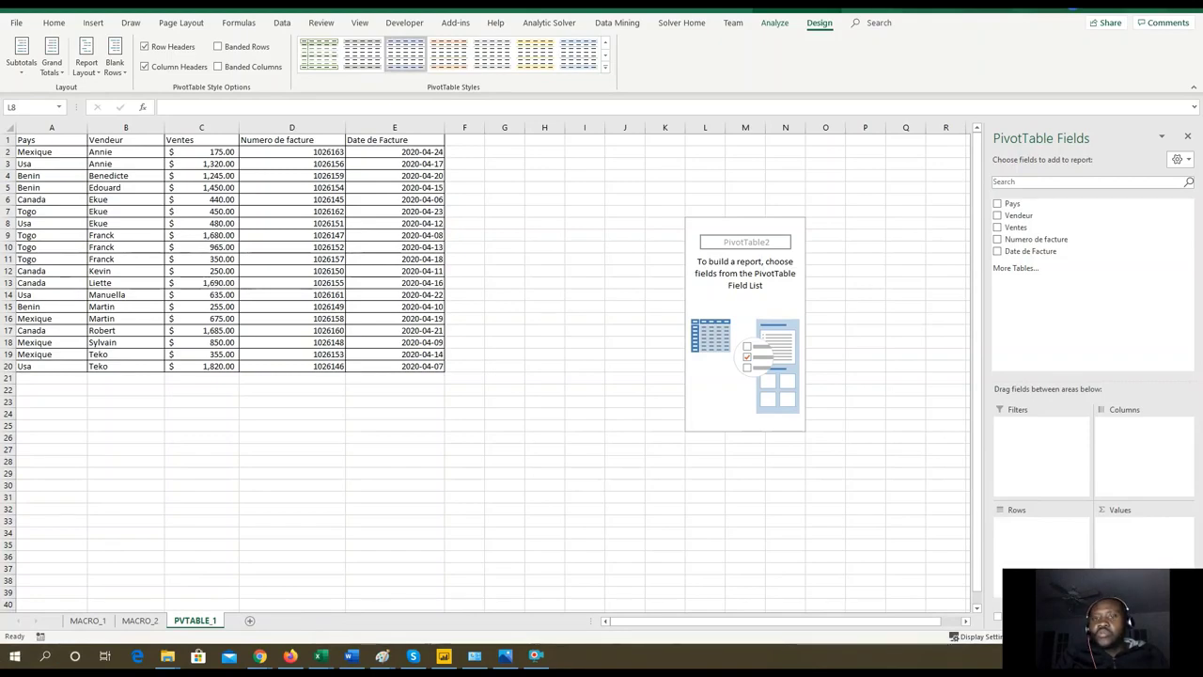
{"action": "key", "text": "alt+Tab"}
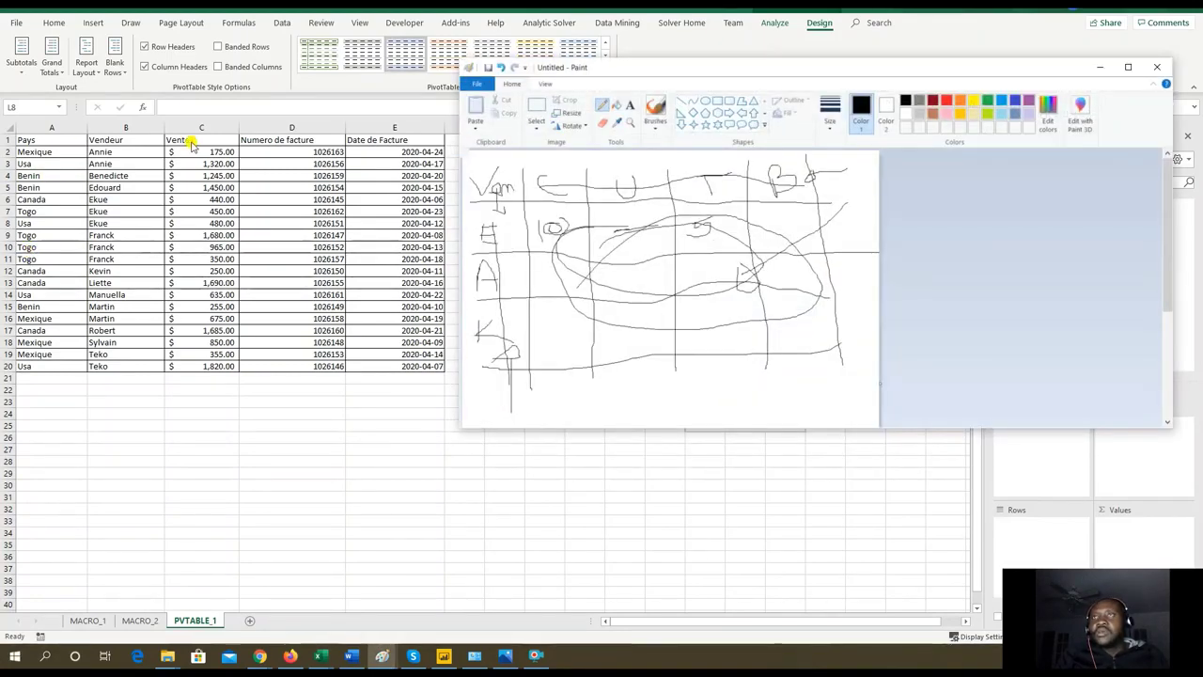
{"action": "left_click", "coordinate": [1098, 67]}
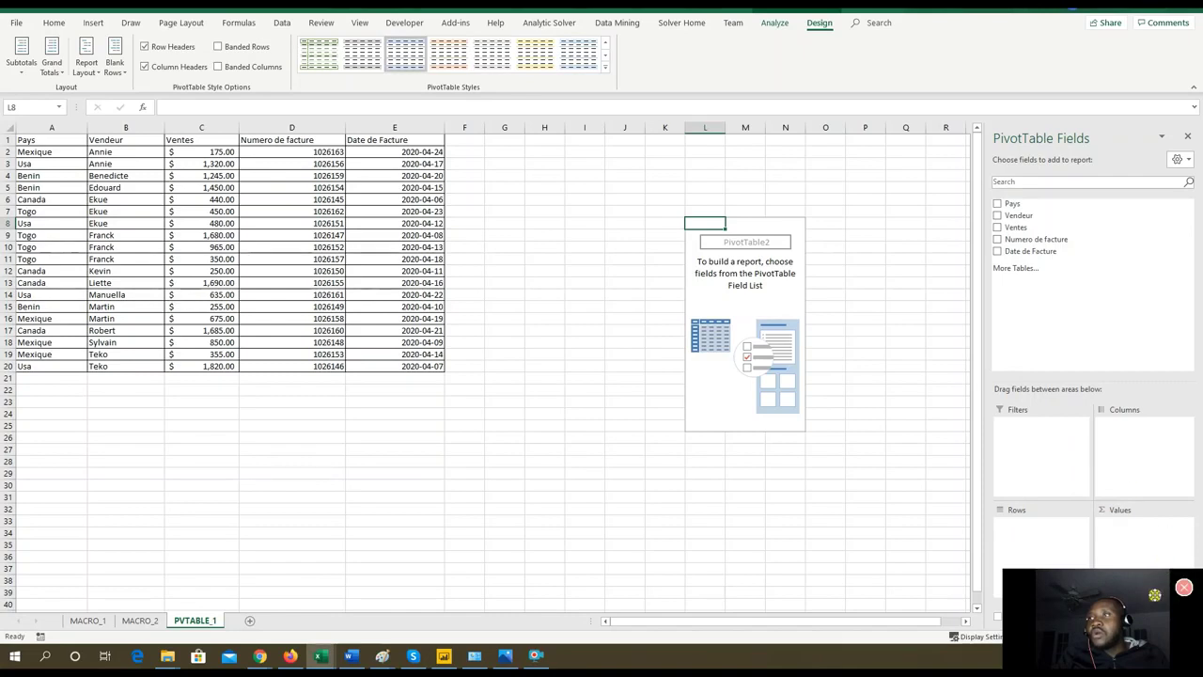
{"action": "left_click_drag", "start_coordinate": [1133, 578], "coordinate": [833, 636]}
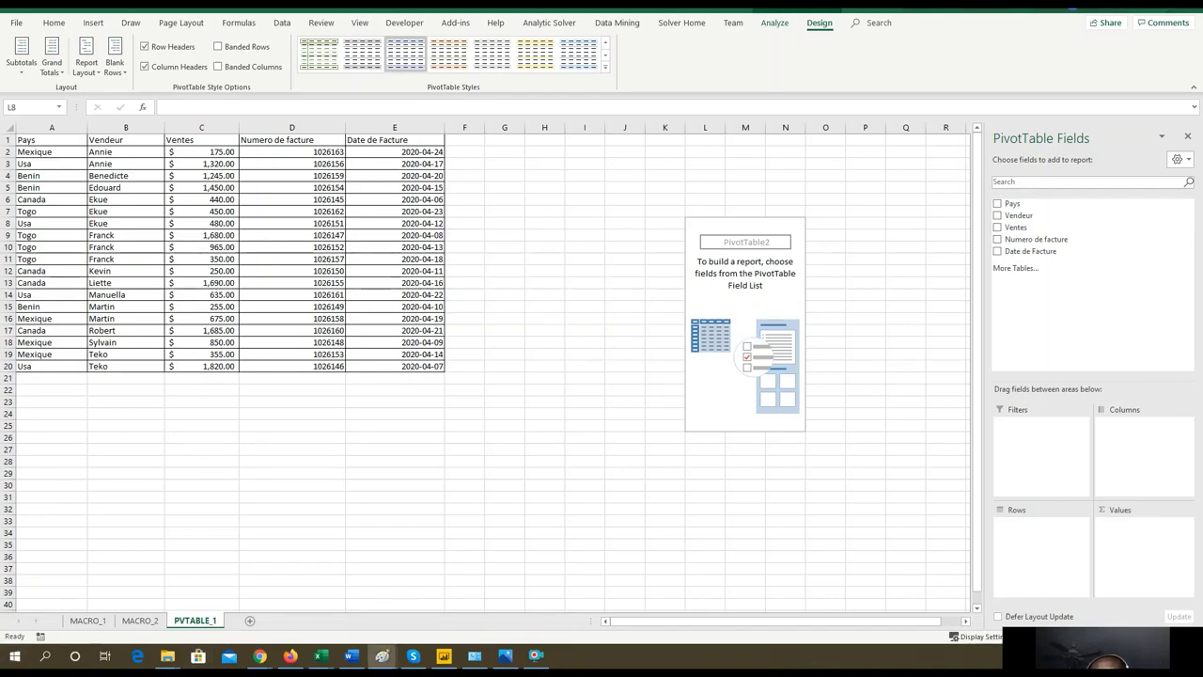
{"action": "left_click", "coordinate": [382, 655]}
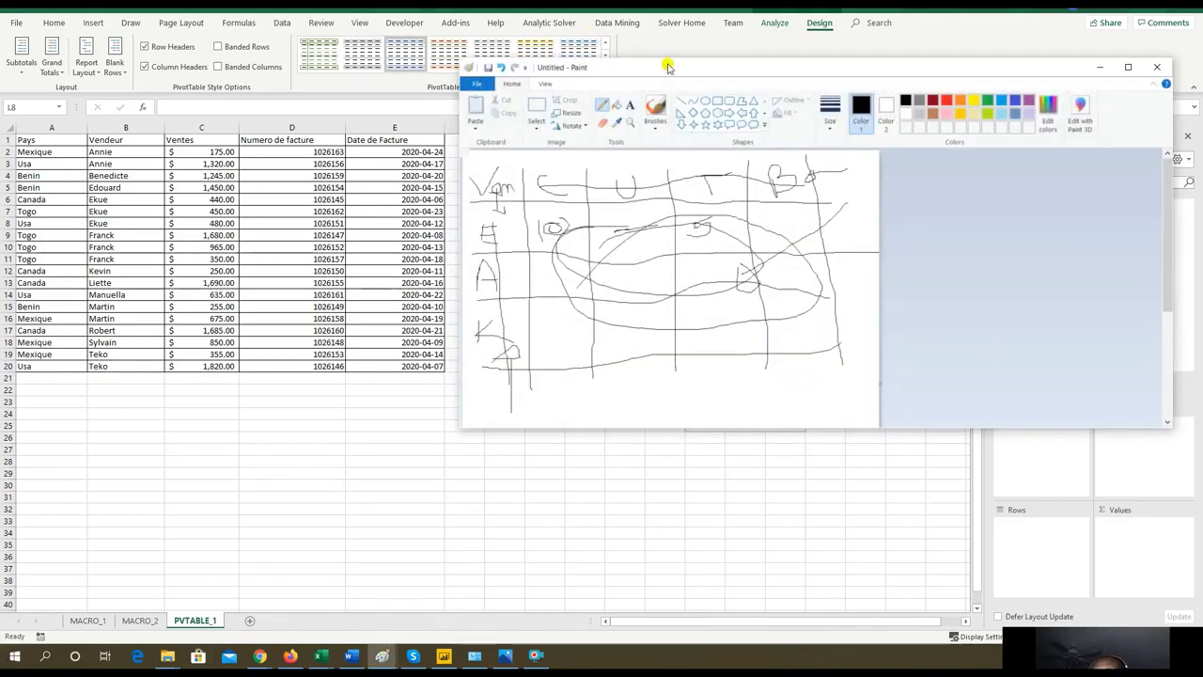
{"action": "mouse_move", "coordinate": [667, 68]}
{"action": "left_mouse_down"}
{"action": "mouse_move", "coordinate": [255, 139]}
{"action": "mouse_move", "coordinate": [265, 130]}
{"action": "left_mouse_up"}
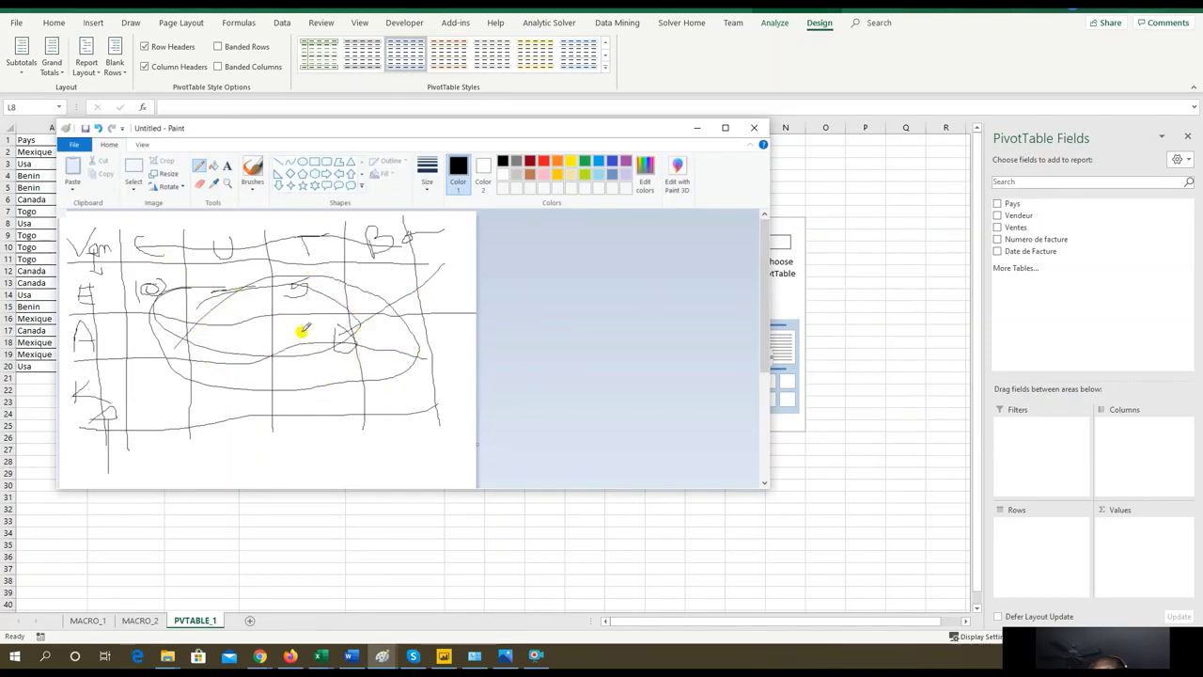
{"action": "left_click", "coordinate": [696, 129]}
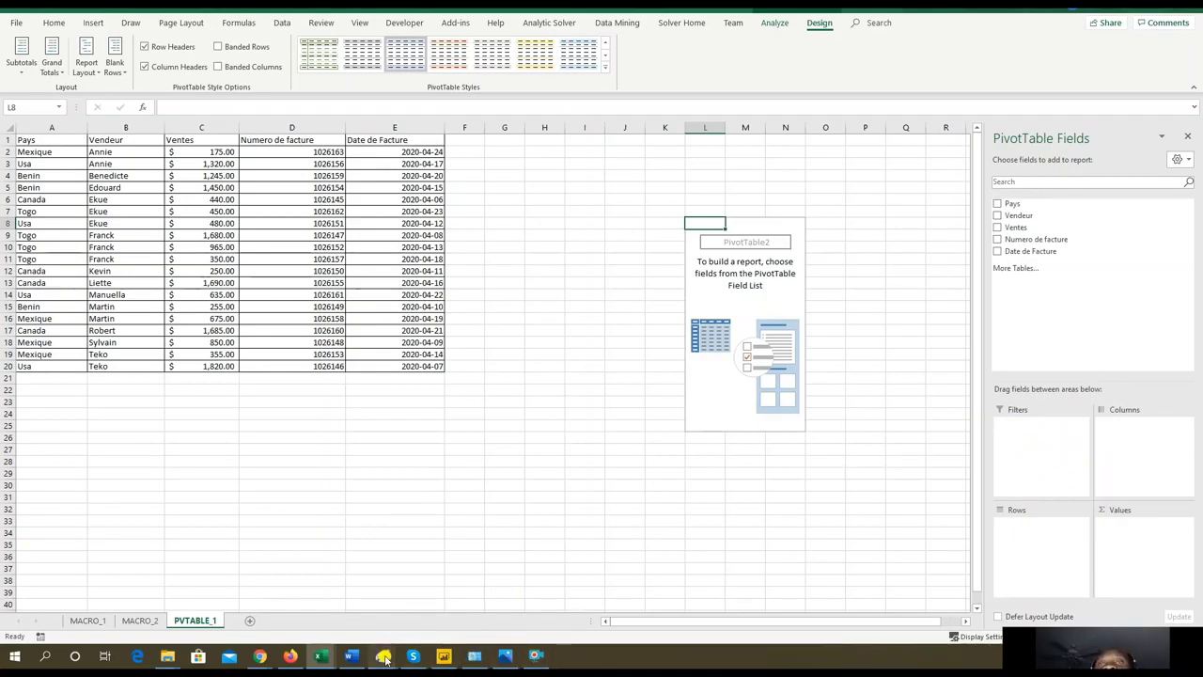
Add a boxed Date label above the vendor header of the Paint sketch and return to Excel.
{"action": "mouse_move", "coordinate": [383, 658]}
{"action": "left_click", "coordinate": [441, 591]}
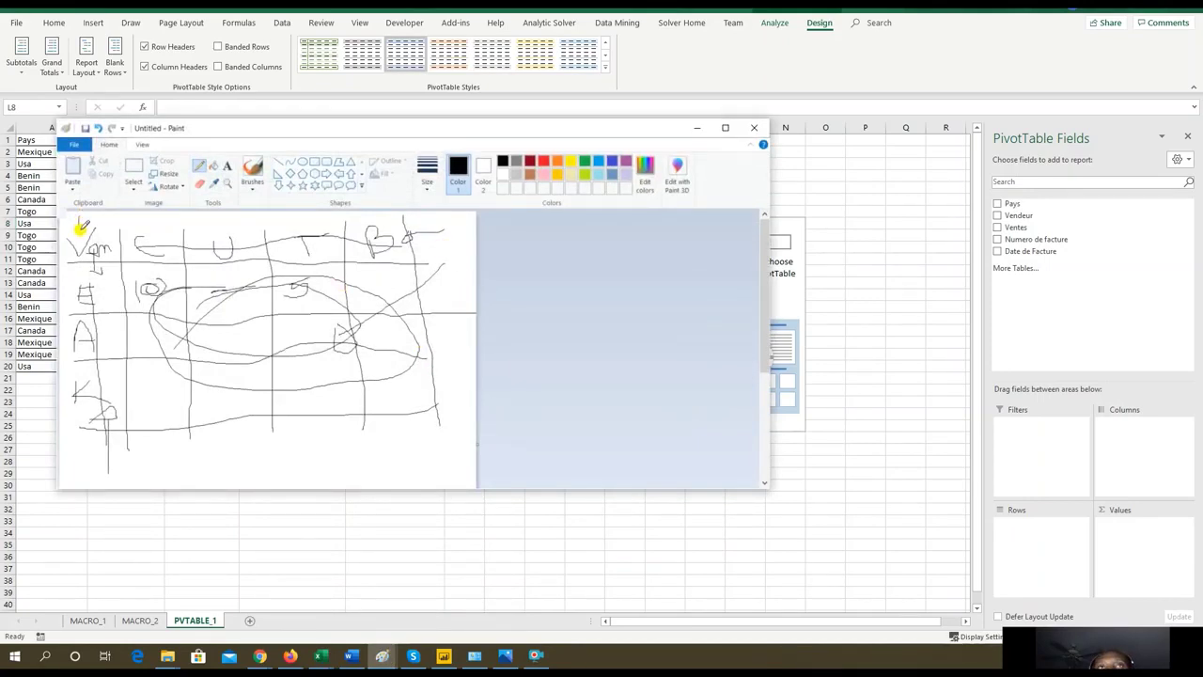
{"action": "mouse_move", "coordinate": [107, 226]}
{"action": "left_mouse_down"}
{"action": "mouse_move", "coordinate": [156, 225]}
{"action": "mouse_move", "coordinate": [88, 209]}
{"action": "left_mouse_up"}
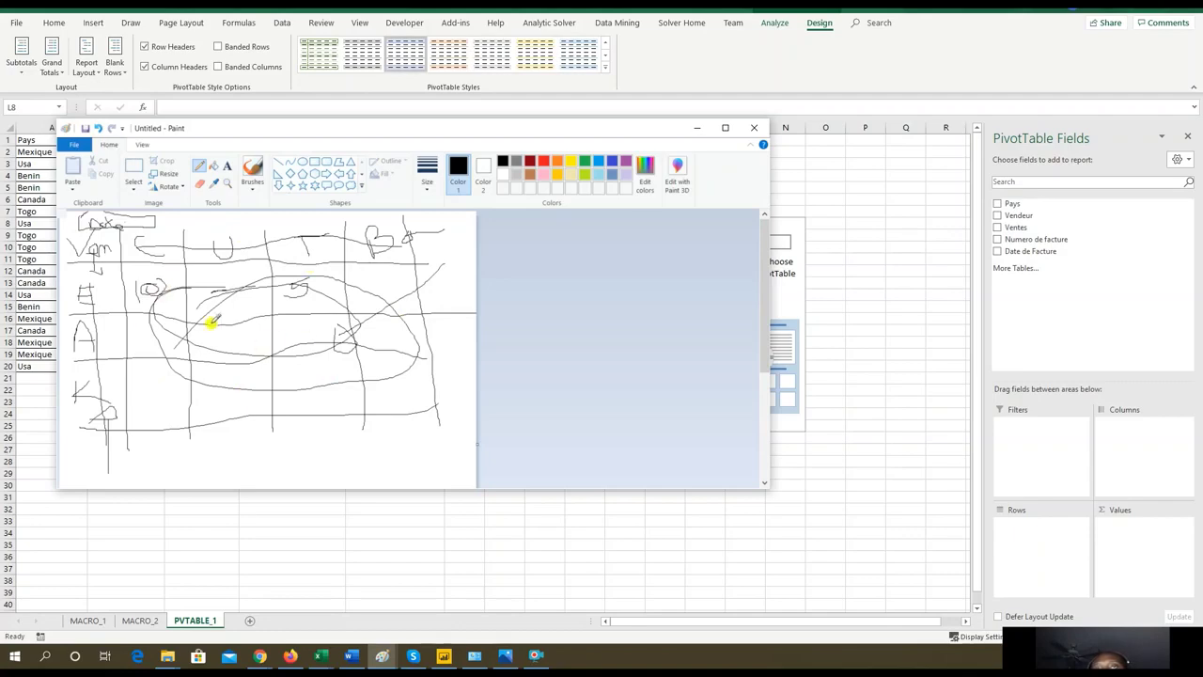
{"action": "left_click", "coordinate": [697, 128]}
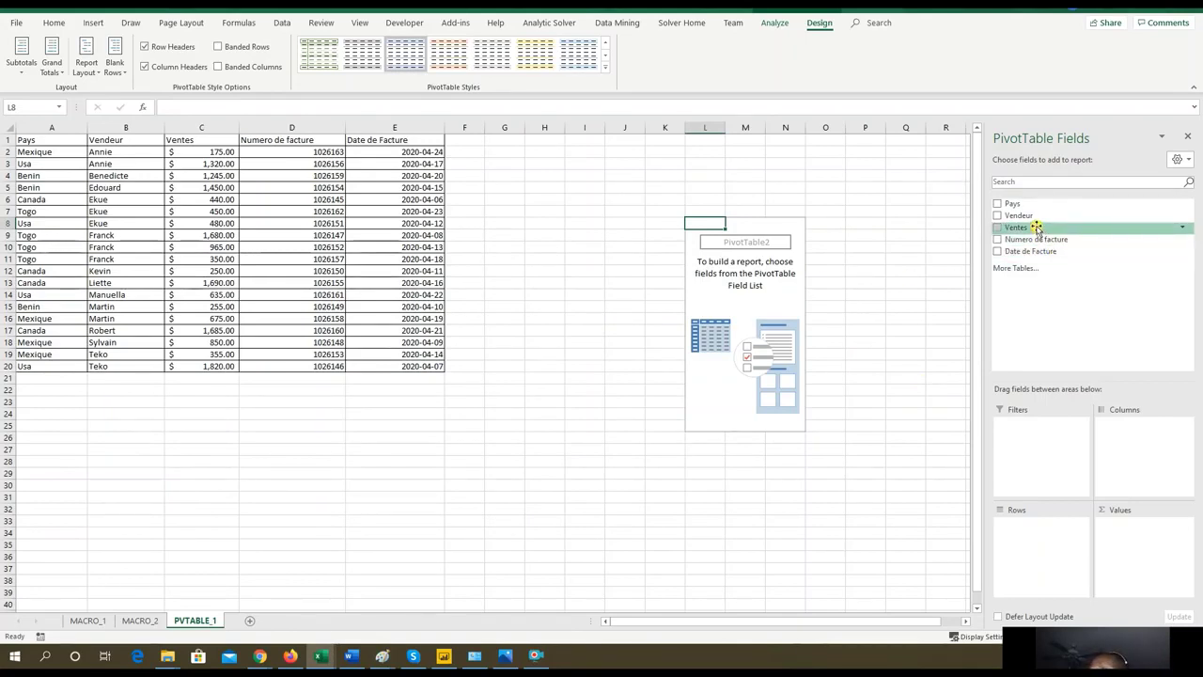
Assign the Vendeur field to the pivot table's rows and the Pays field to its columns.
{"action": "left_click_drag", "start_coordinate": [1038, 220], "coordinate": [1034, 538]}
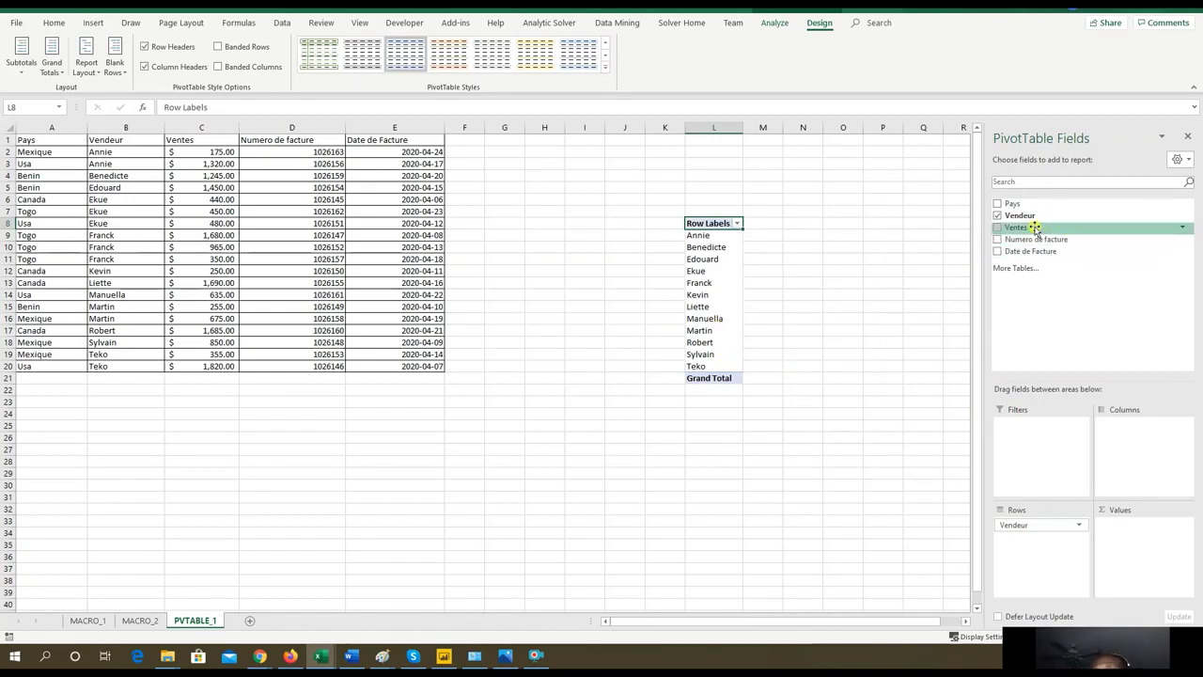
{"action": "left_click_drag", "start_coordinate": [1034, 228], "coordinate": [1135, 435]}
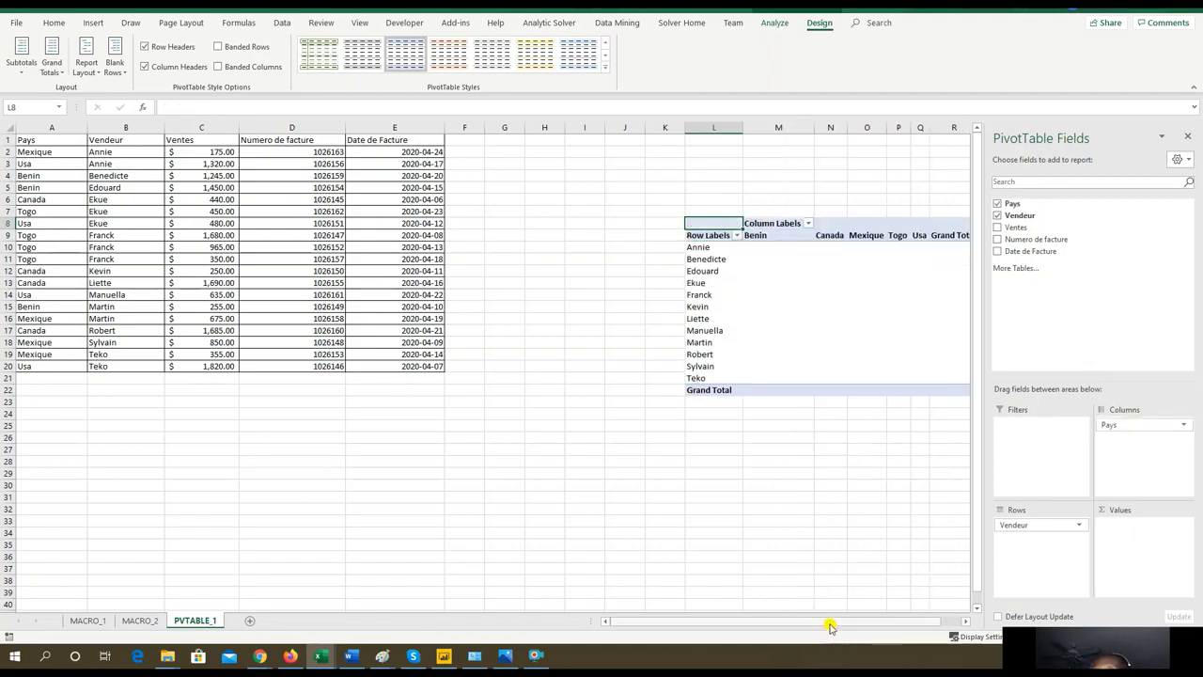
Narrow the empty columns F to K and give the pivot table columns M to R one equal, compact width.
{"action": "left_click_drag", "start_coordinate": [831, 627], "coordinate": [912, 625]}
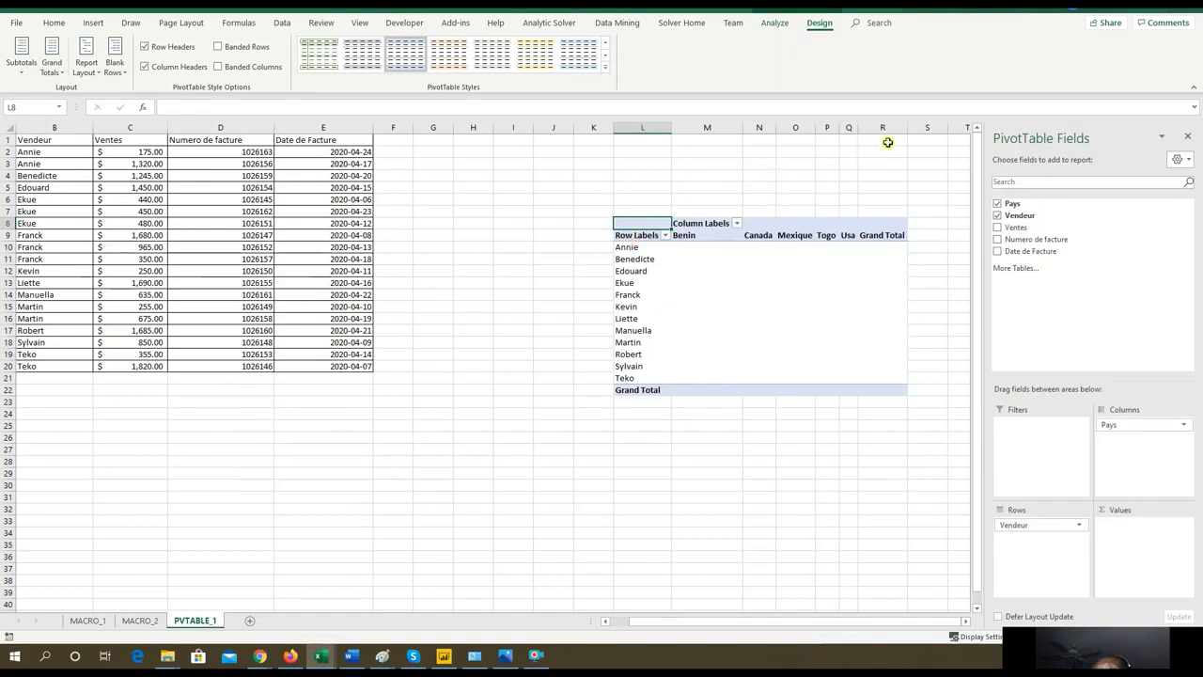
{"action": "left_click_drag", "start_coordinate": [884, 127], "coordinate": [771, 138]}
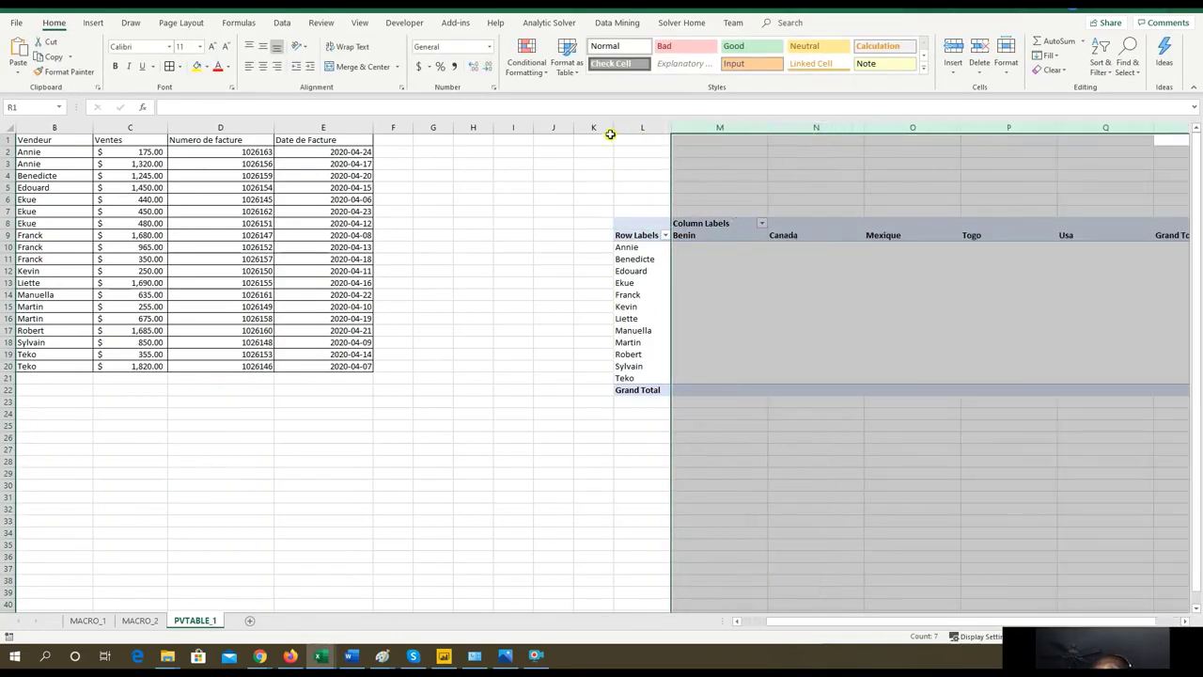
{"action": "left_click_drag", "start_coordinate": [611, 130], "coordinate": [394, 125]}
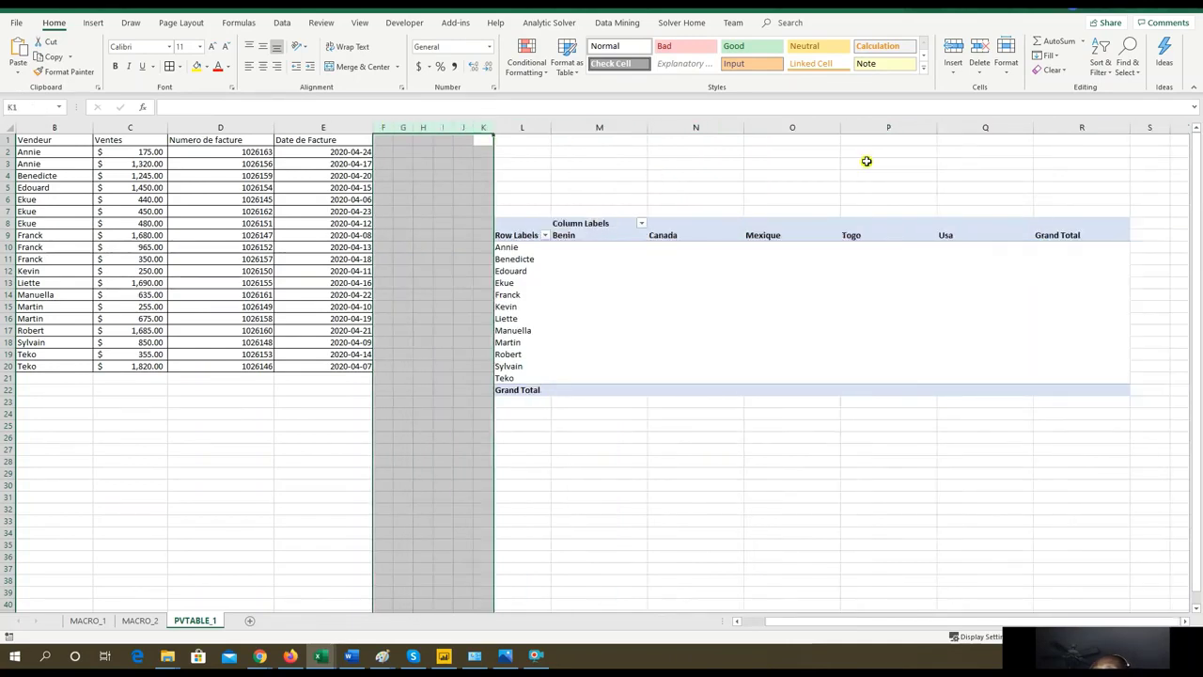
{"action": "left_click_drag", "start_coordinate": [1083, 127], "coordinate": [598, 131]}
{"action": "left_click", "coordinate": [611, 284]}
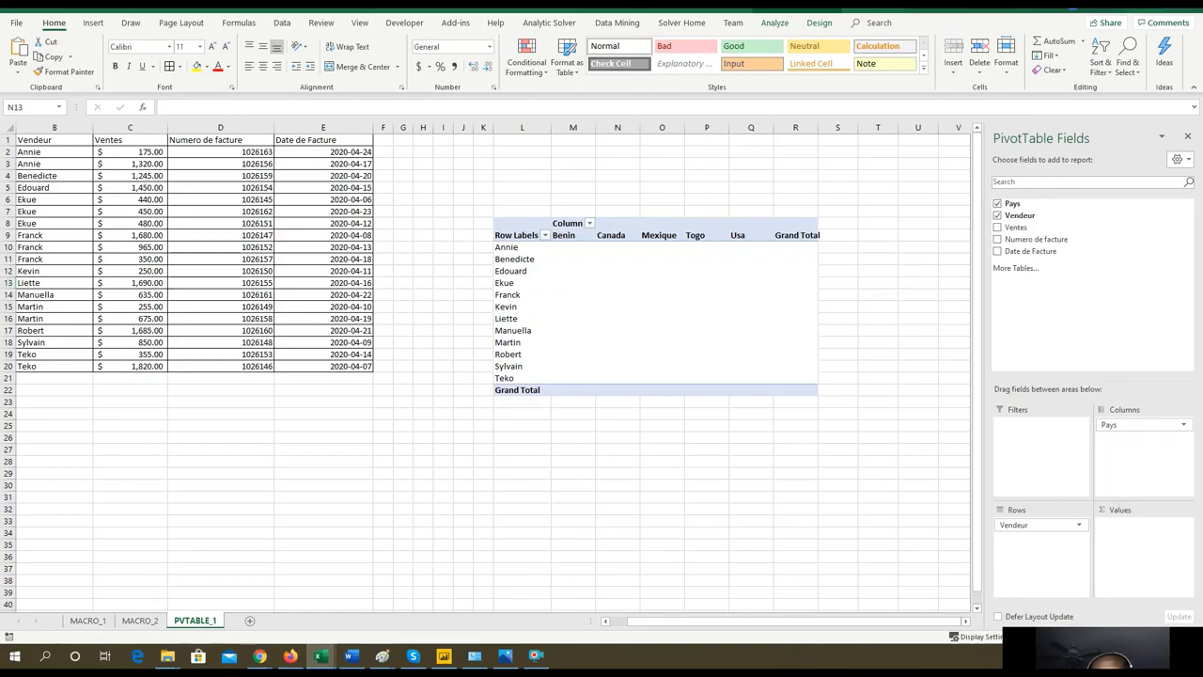
Switch to Paint to compare the table sketch with the pivot layout, and in Excel check a vendor's repeated source rows B6 to B8.
{"action": "key", "text": "alt+Tab"}
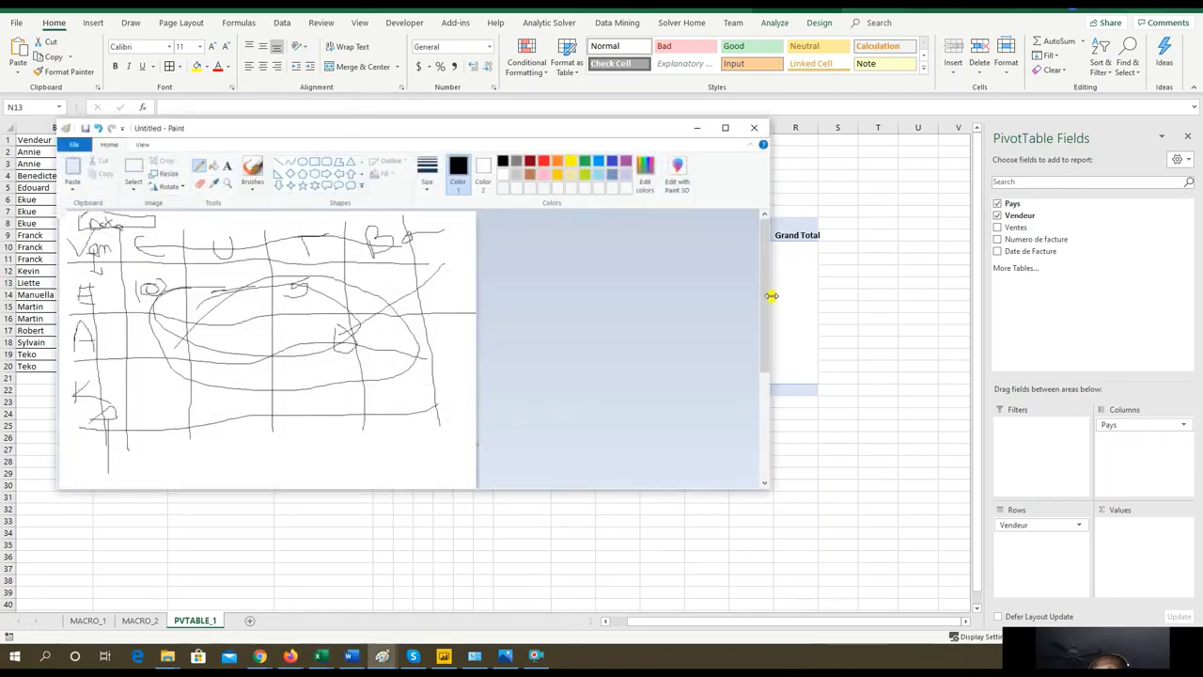
{"action": "mouse_move", "coordinate": [722, 314]}
{"action": "left_mouse_down"}
{"action": "mouse_move", "coordinate": [475, 327]}
{"action": "mouse_move", "coordinate": [451, 341]}
{"action": "mouse_move", "coordinate": [473, 343]}
{"action": "left_mouse_up"}
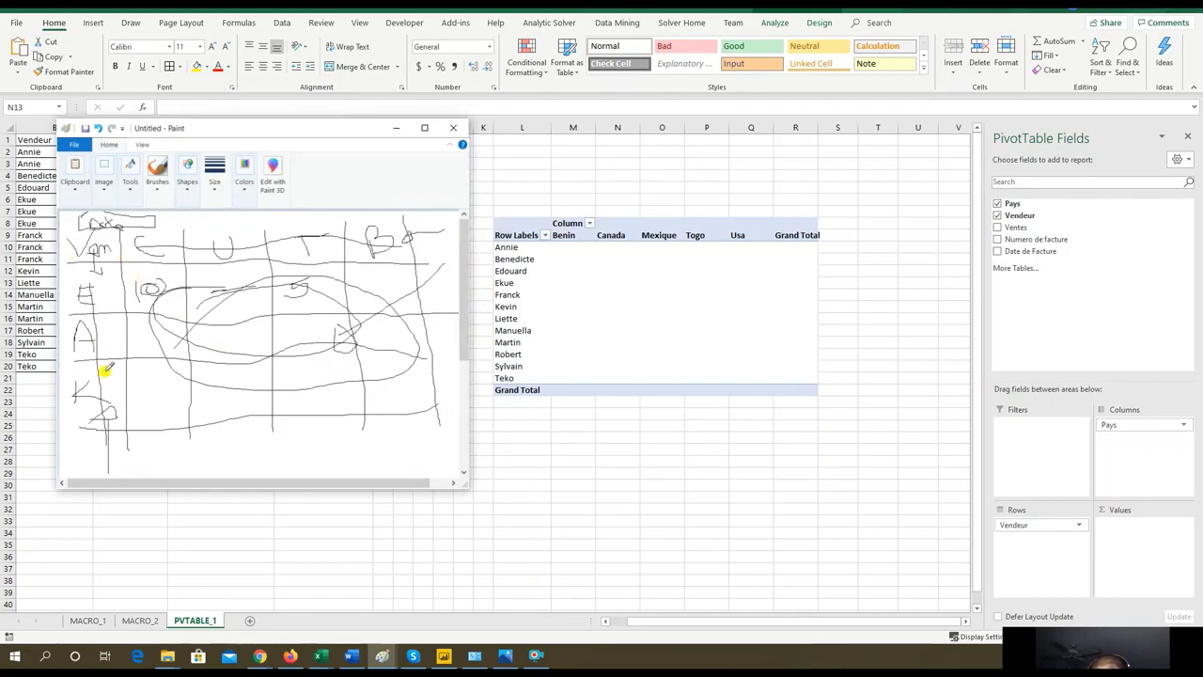
{"action": "mouse_move", "coordinate": [300, 129]}
{"action": "left_mouse_down"}
{"action": "mouse_move", "coordinate": [357, 403]}
{"action": "mouse_move", "coordinate": [303, 352]}
{"action": "left_mouse_up"}
{"action": "mouse_move", "coordinate": [237, 182]}
{"action": "left_mouse_down"}
{"action": "mouse_move", "coordinate": [546, 264]}
{"action": "mouse_move", "coordinate": [325, 352]}
{"action": "mouse_move", "coordinate": [186, 229]}
{"action": "mouse_move", "coordinate": [185, 204]}
{"action": "mouse_move", "coordinate": [188, 243]}
{"action": "mouse_move", "coordinate": [390, 326]}
{"action": "mouse_move", "coordinate": [553, 340]}
{"action": "mouse_move", "coordinate": [315, 394]}
{"action": "left_mouse_up"}
{"action": "left_click", "coordinate": [437, 386]}
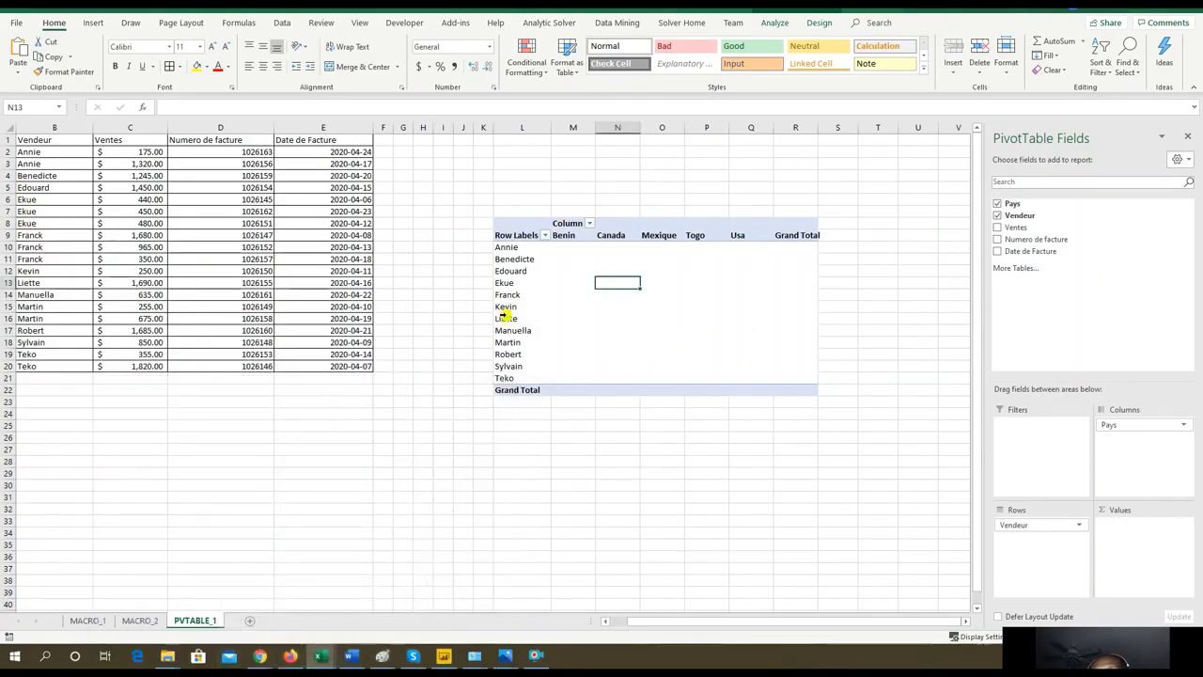
{"action": "left_click", "coordinate": [508, 283]}
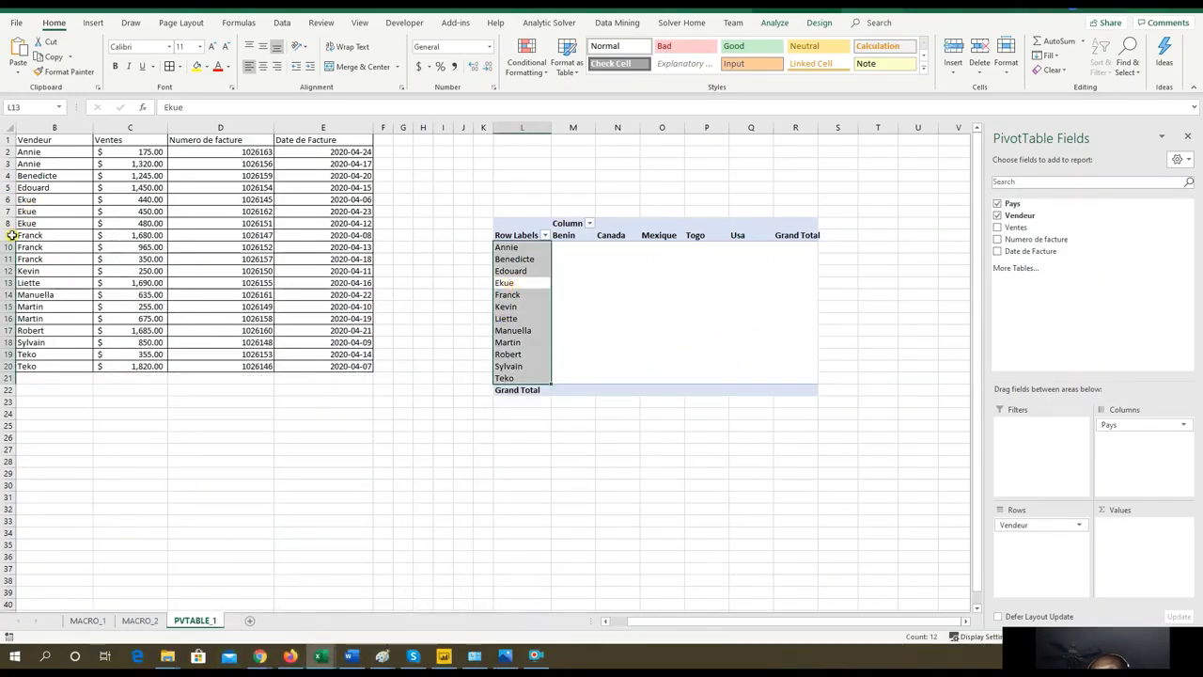
{"action": "left_click_drag", "start_coordinate": [45, 199], "coordinate": [46, 220]}
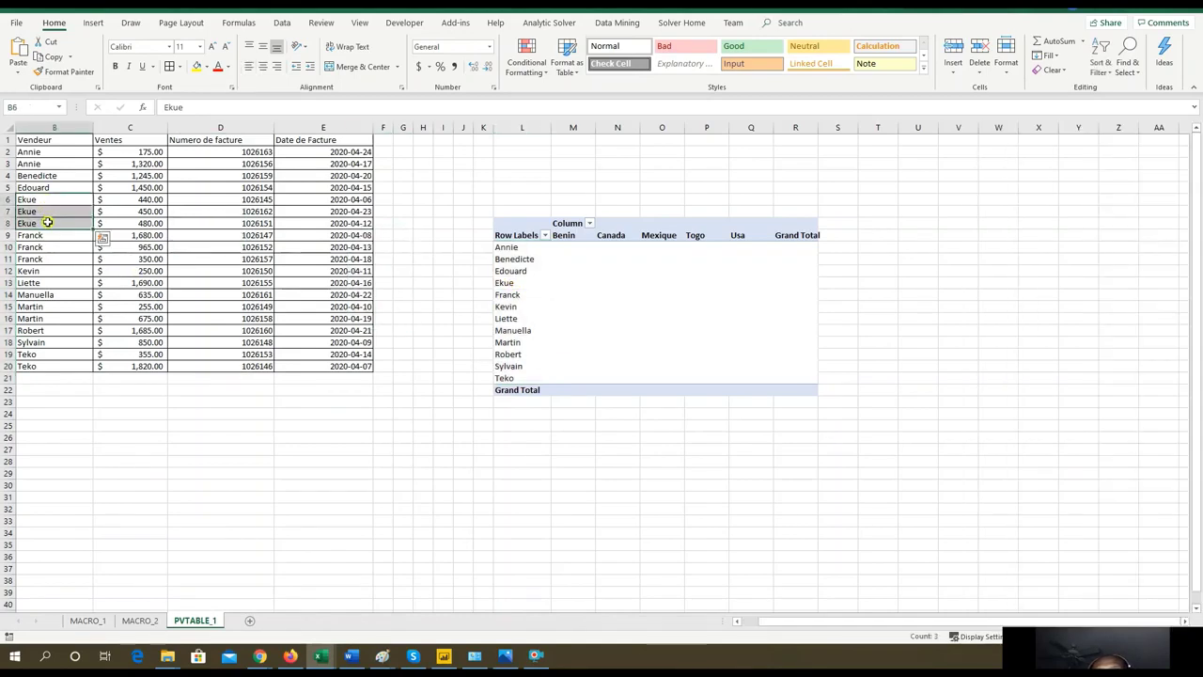
Add the Ventes field to the pivot table's values as a sum.
{"action": "left_click", "coordinate": [530, 307]}
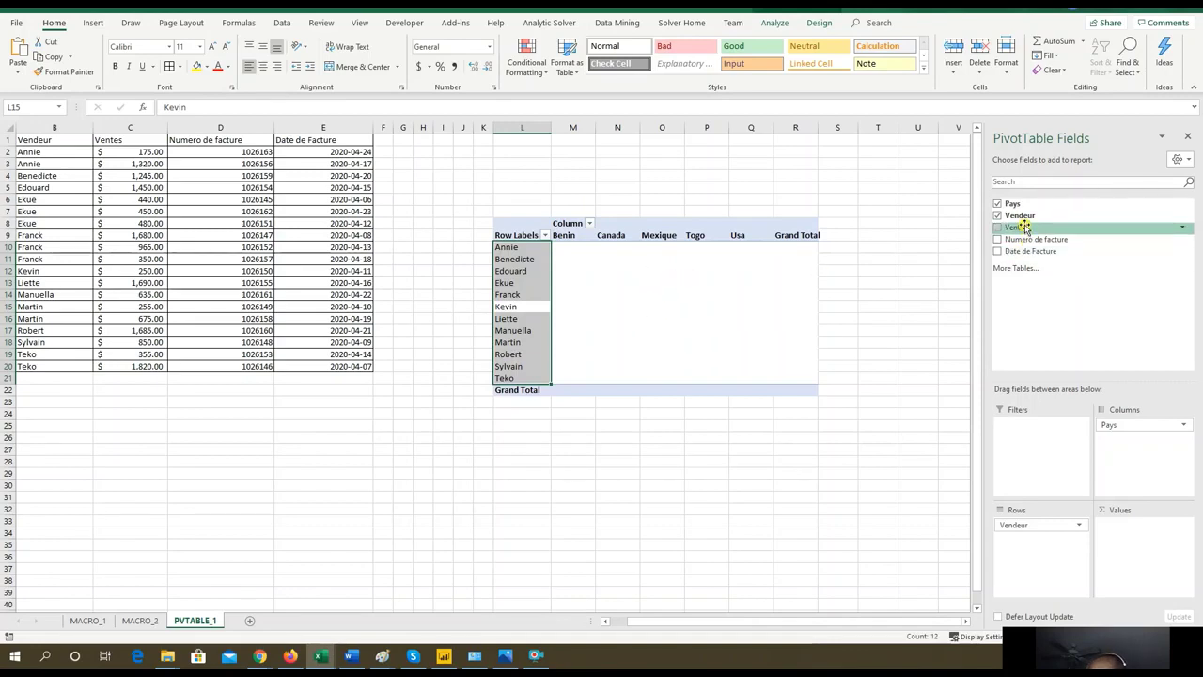
{"action": "left_click_drag", "start_coordinate": [1024, 227], "coordinate": [1140, 542]}
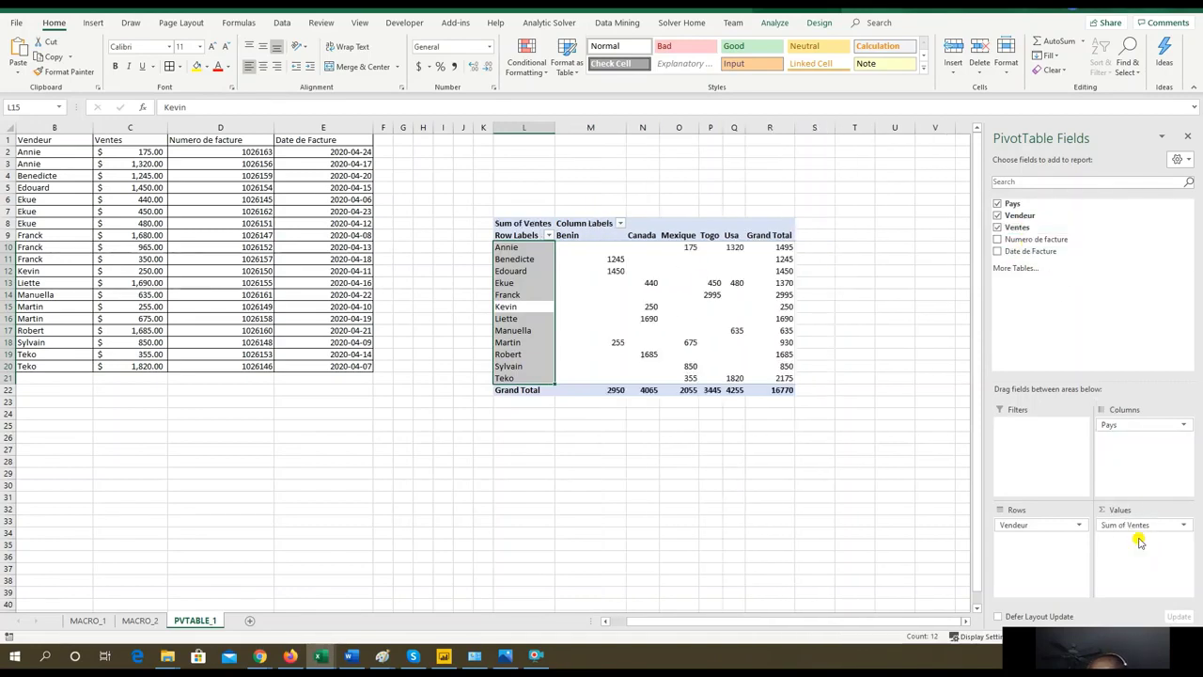
{"action": "left_click", "coordinate": [865, 399]}
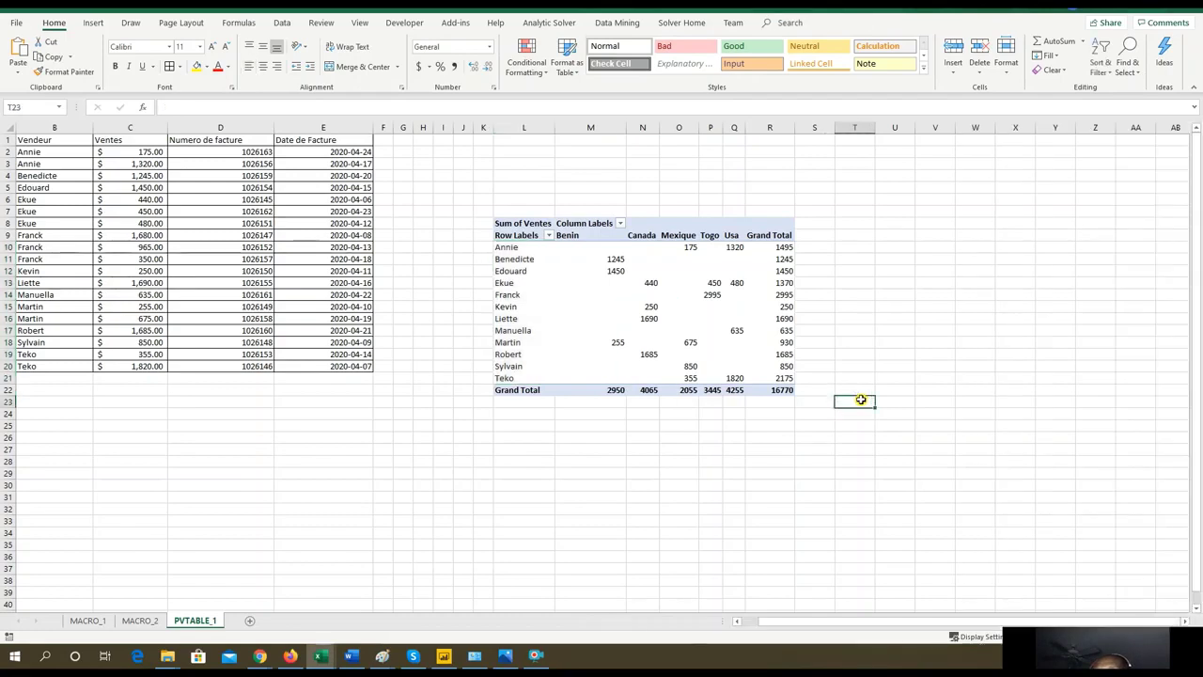
Review the pivot table's sales amounts and its grand totals by vendor and by country.
{"action": "left_click", "coordinate": [580, 299]}
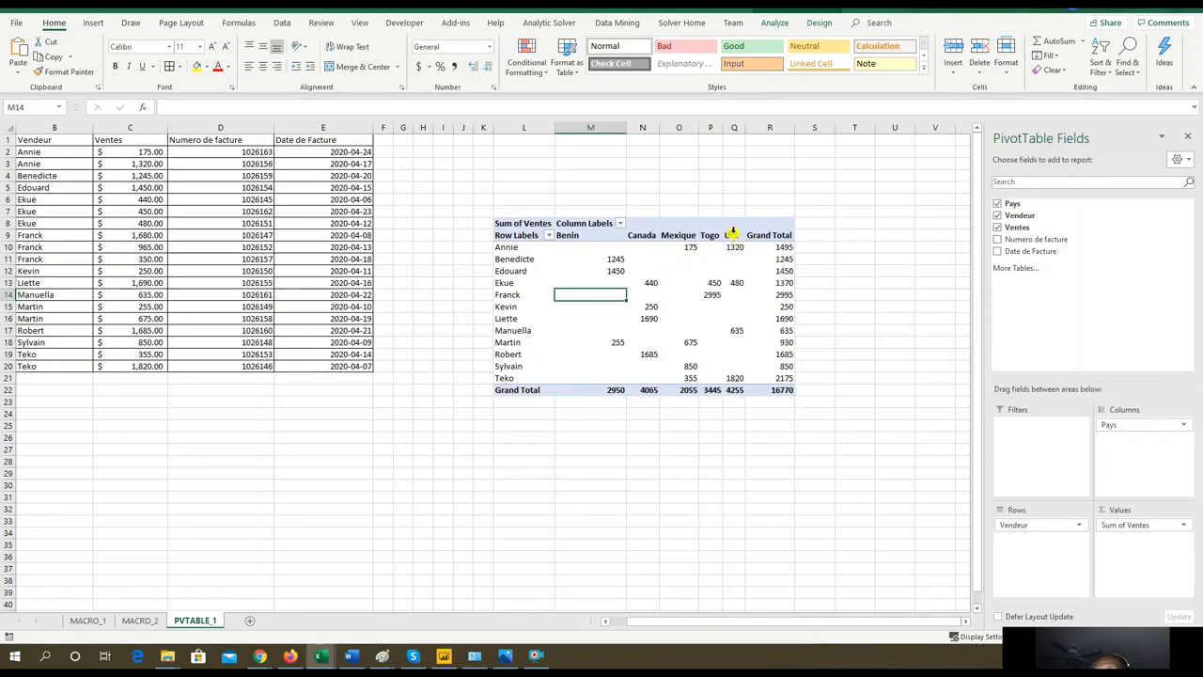
{"action": "mouse_move", "coordinate": [786, 247]}
{"action": "mouse_move", "coordinate": [711, 395]}
{"action": "mouse_move", "coordinate": [791, 285]}
{"action": "mouse_move", "coordinate": [1091, 632]}
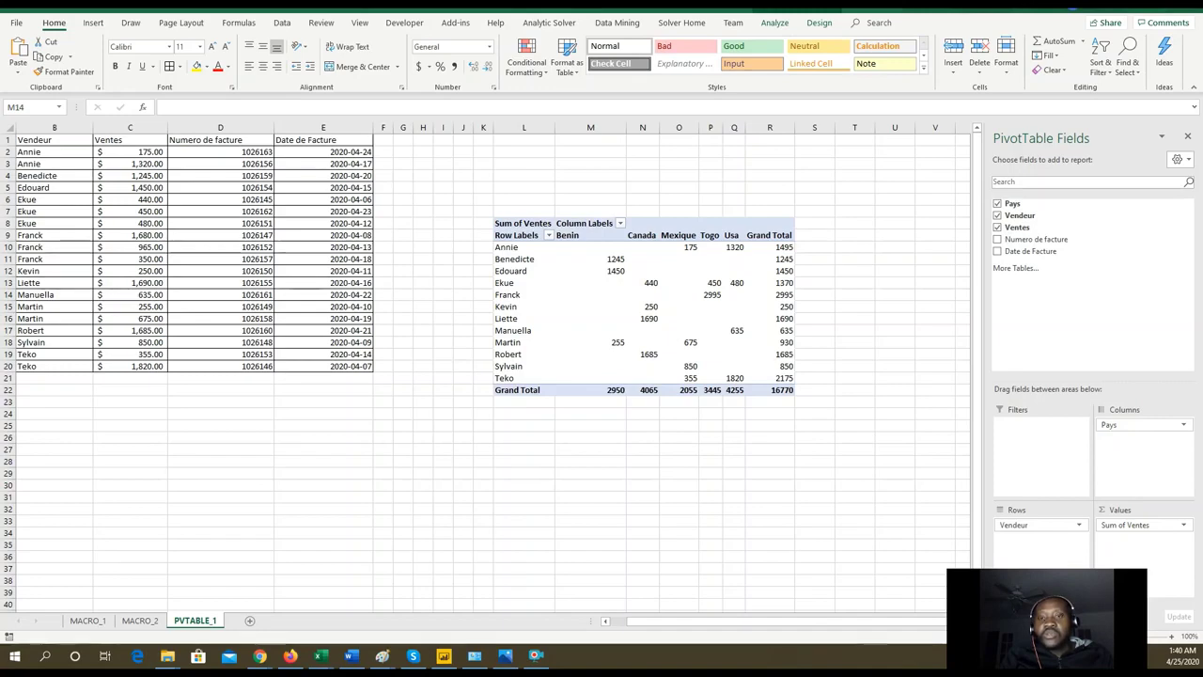
Check the Date box on the Paint sketch, return to Excel and add Date de Facture to the pivot table's filters.
{"action": "left_click", "coordinate": [382, 655]}
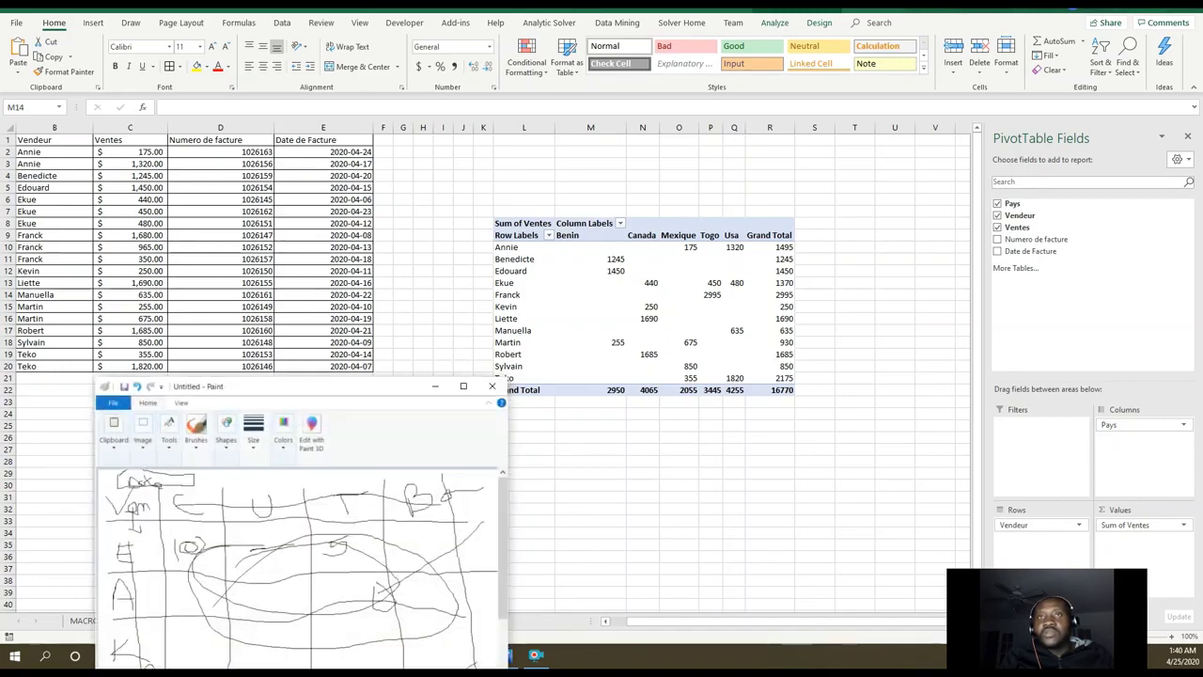
{"action": "mouse_move", "coordinate": [320, 386]}
{"action": "left_mouse_down"}
{"action": "mouse_move", "coordinate": [262, 205]}
{"action": "mouse_move", "coordinate": [274, 184]}
{"action": "left_mouse_up"}
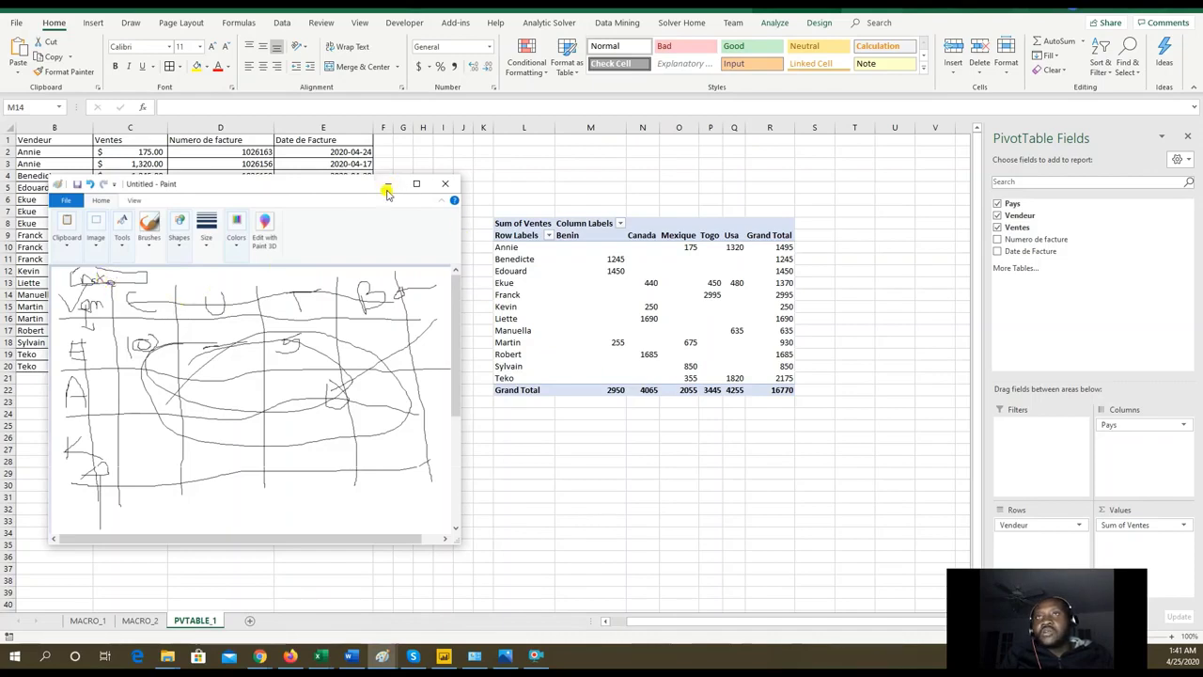
{"action": "left_click", "coordinate": [387, 184]}
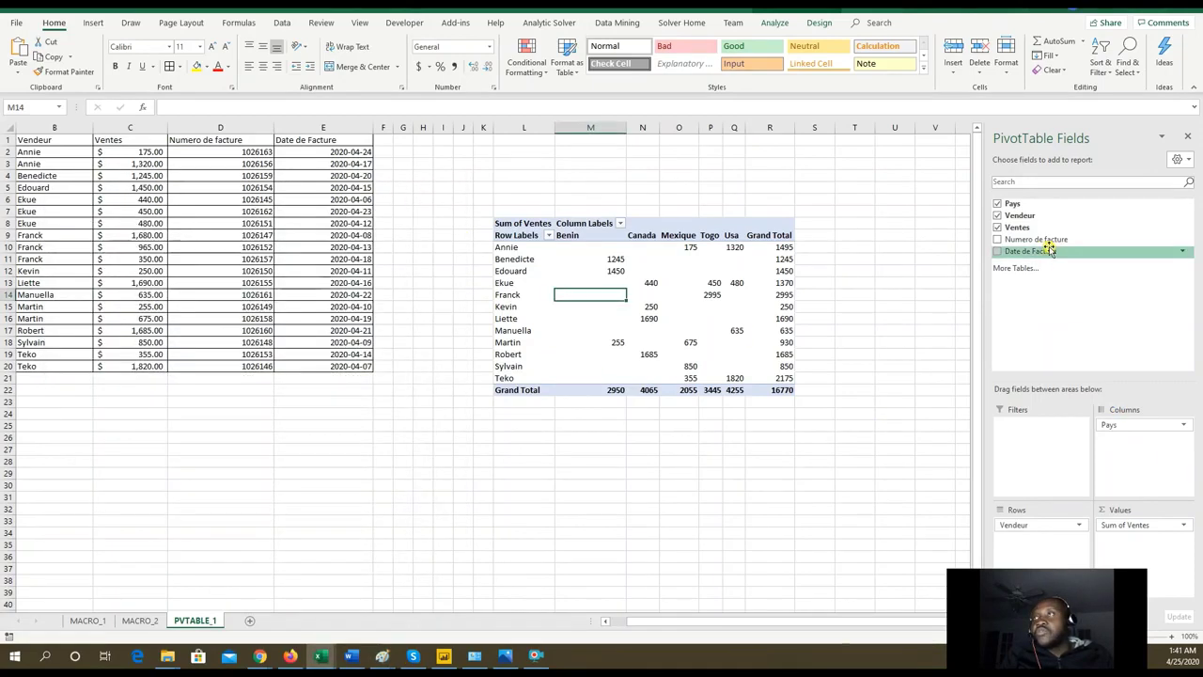
{"action": "left_click_drag", "start_coordinate": [1047, 253], "coordinate": [1041, 432]}
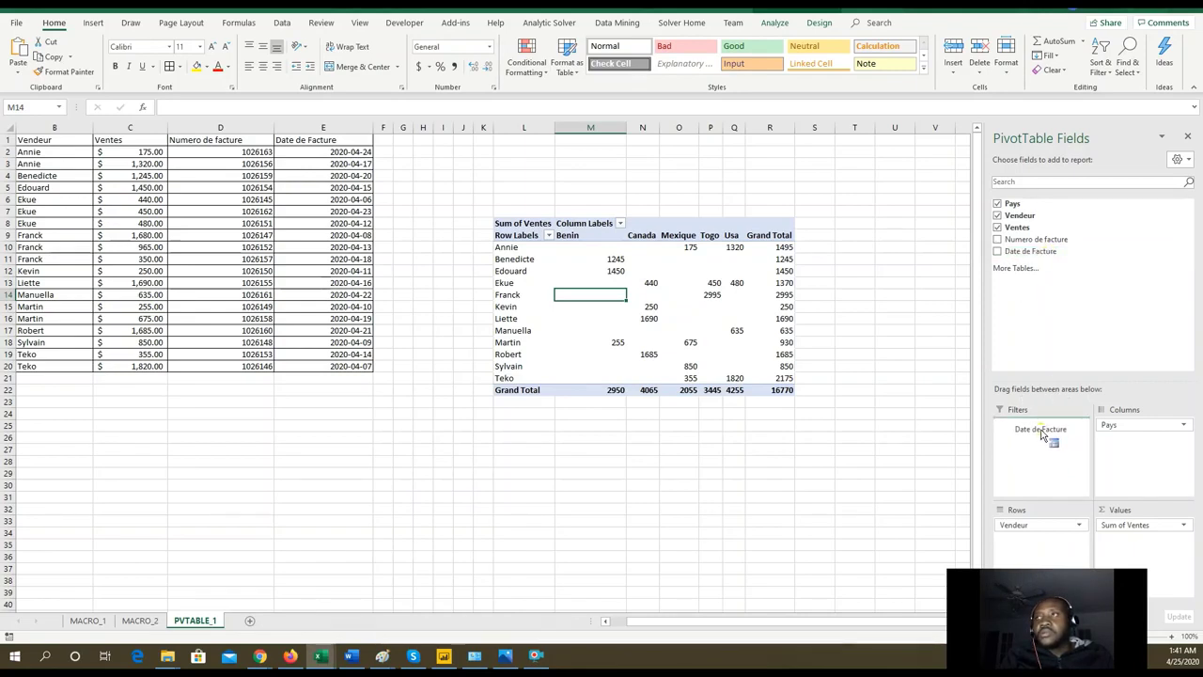
{"action": "left_click_drag", "start_coordinate": [1042, 433], "coordinate": [1042, 430]}
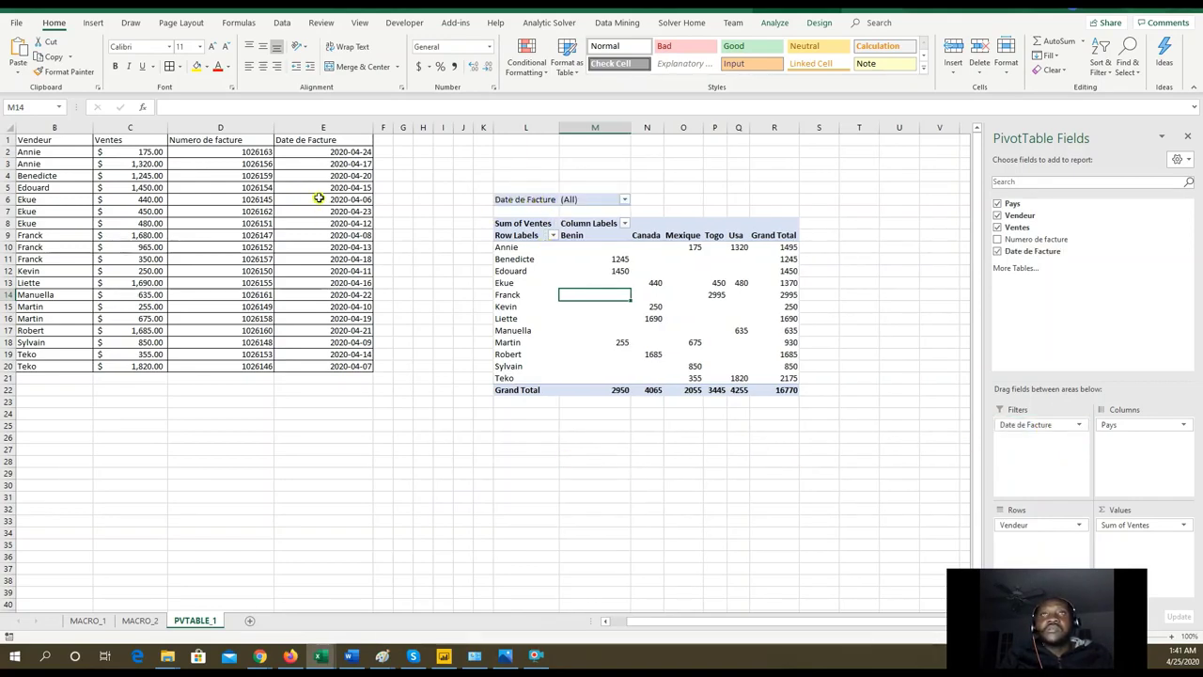
Copy the invoice date 2020-04-24 from E2 into cells E3 to E6.
{"action": "left_click", "coordinate": [349, 153]}
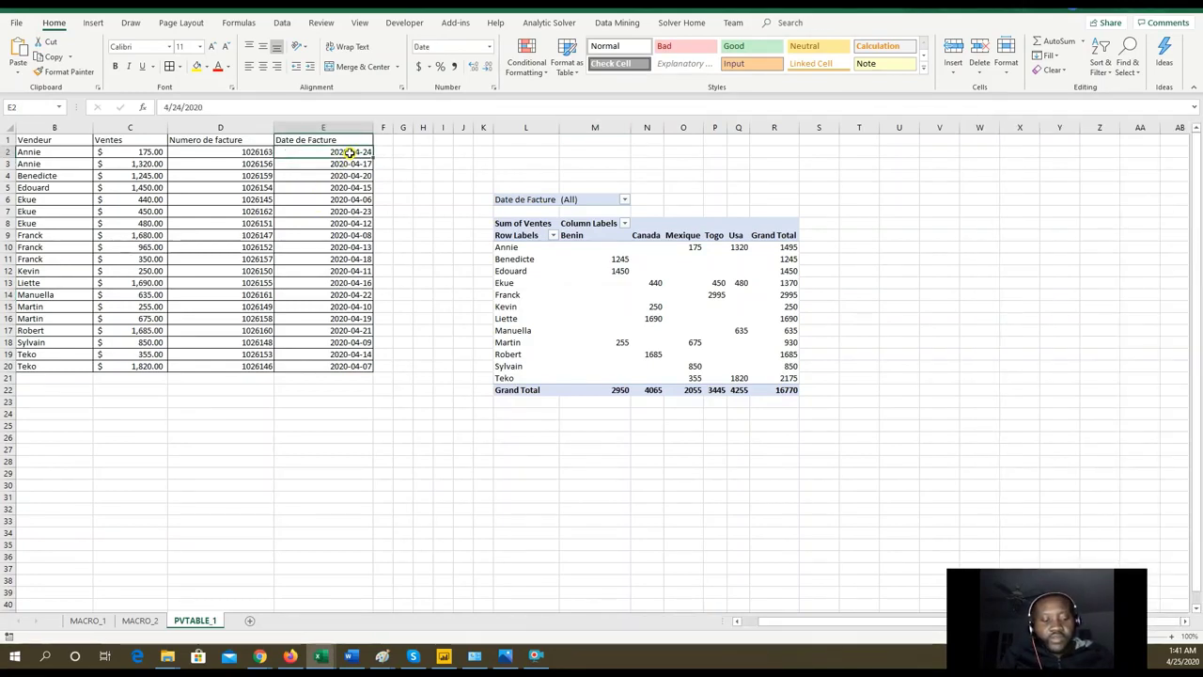
{"action": "key", "text": "ctrl+c"}
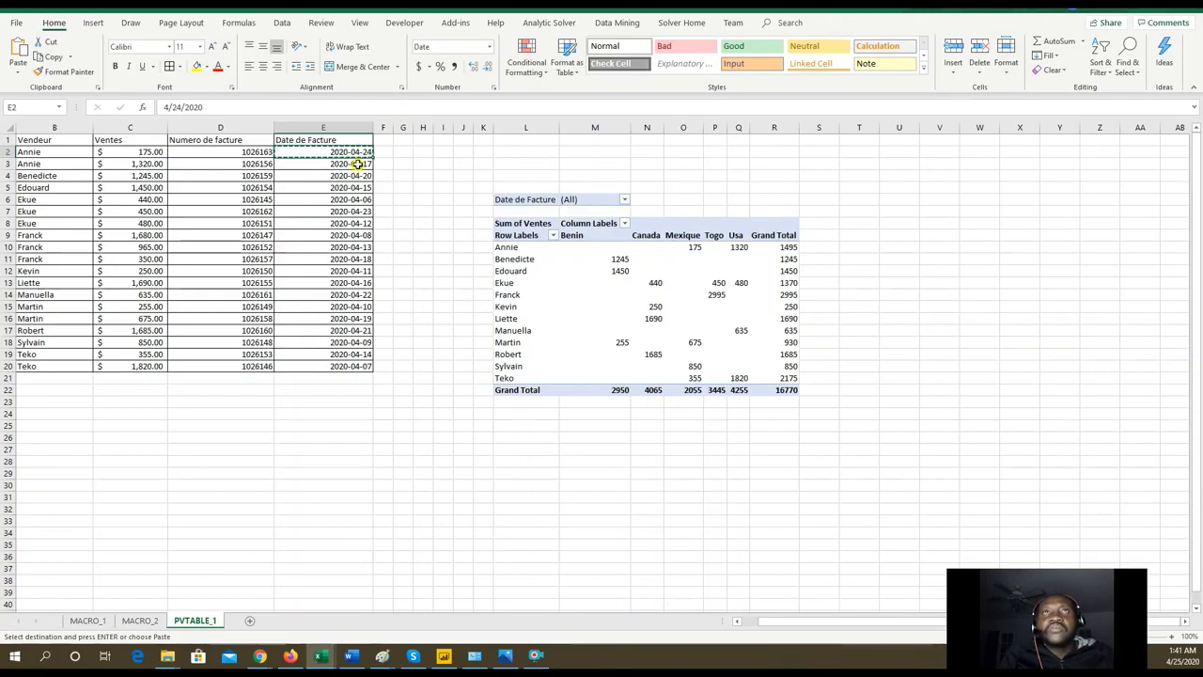
{"action": "left_click_drag", "start_coordinate": [358, 164], "coordinate": [357, 199]}
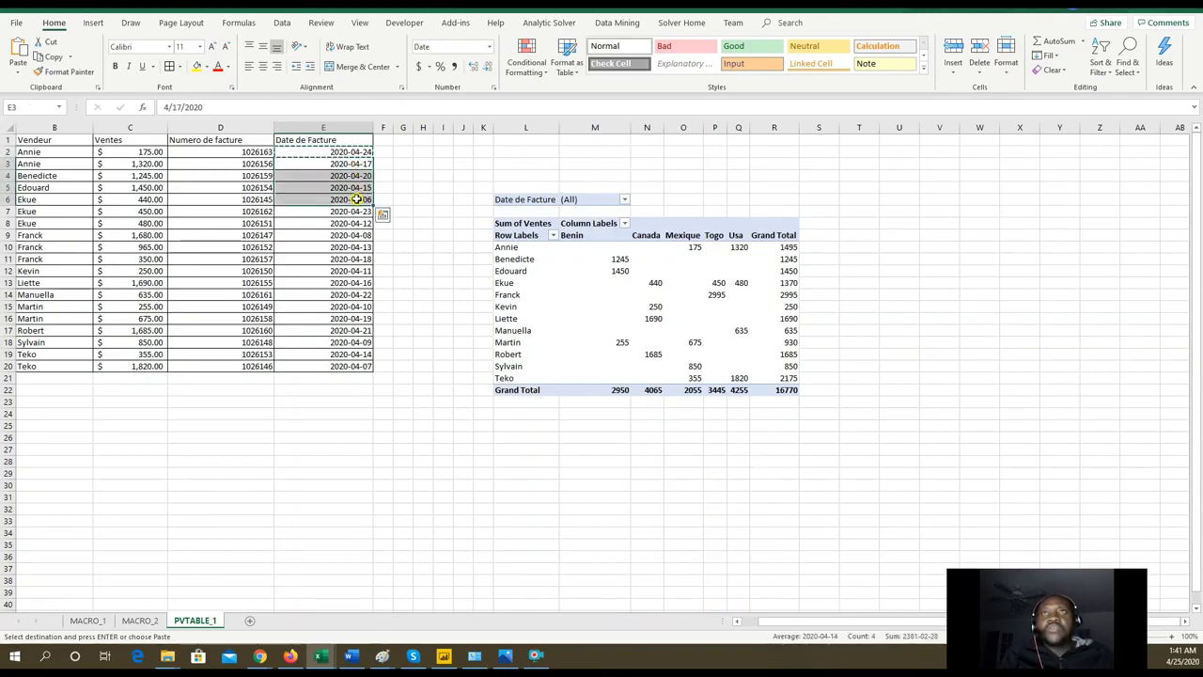
{"action": "key", "text": "ctrl+v"}
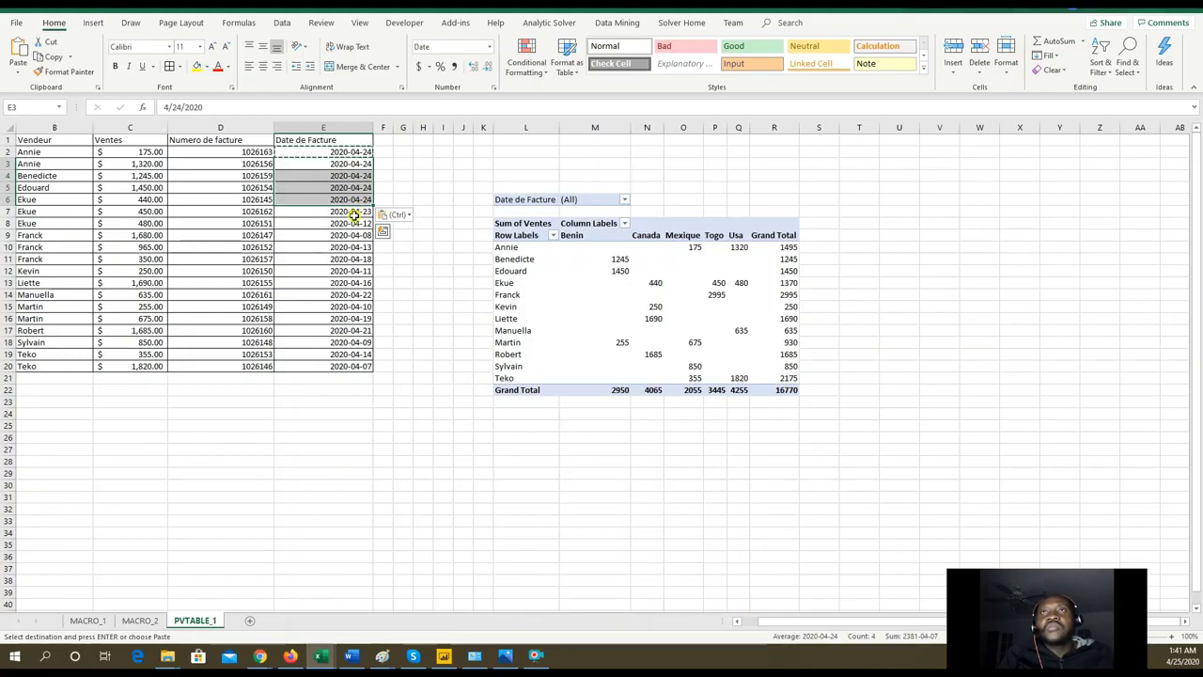
Try to copy the invoice date in E7 into cells E8 to E13.
{"action": "left_click", "coordinate": [355, 212]}
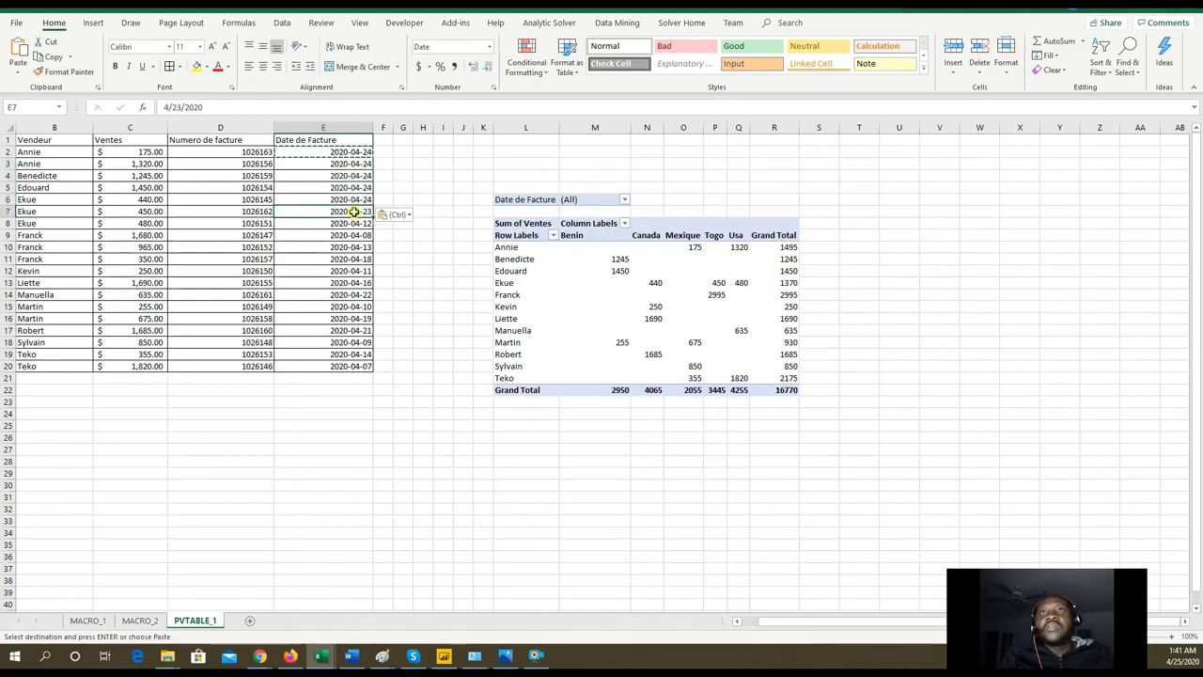
{"action": "left_click_drag", "start_coordinate": [356, 213], "coordinate": [349, 213]}
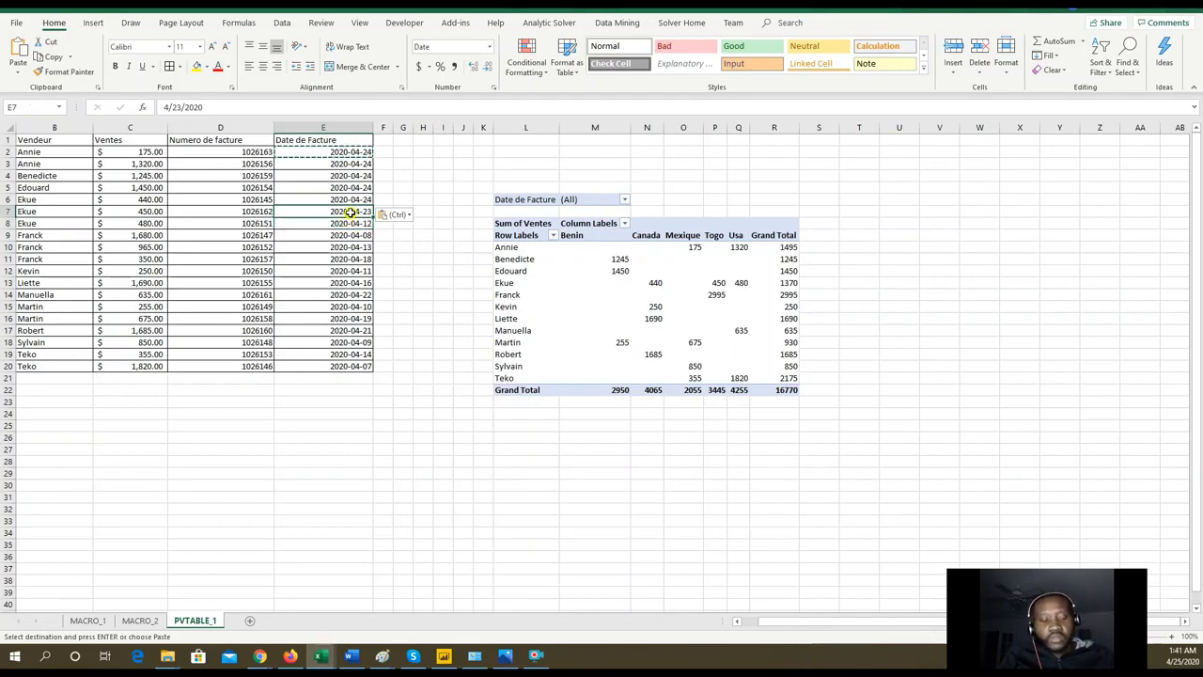
{"action": "key", "text": "ctrl"}
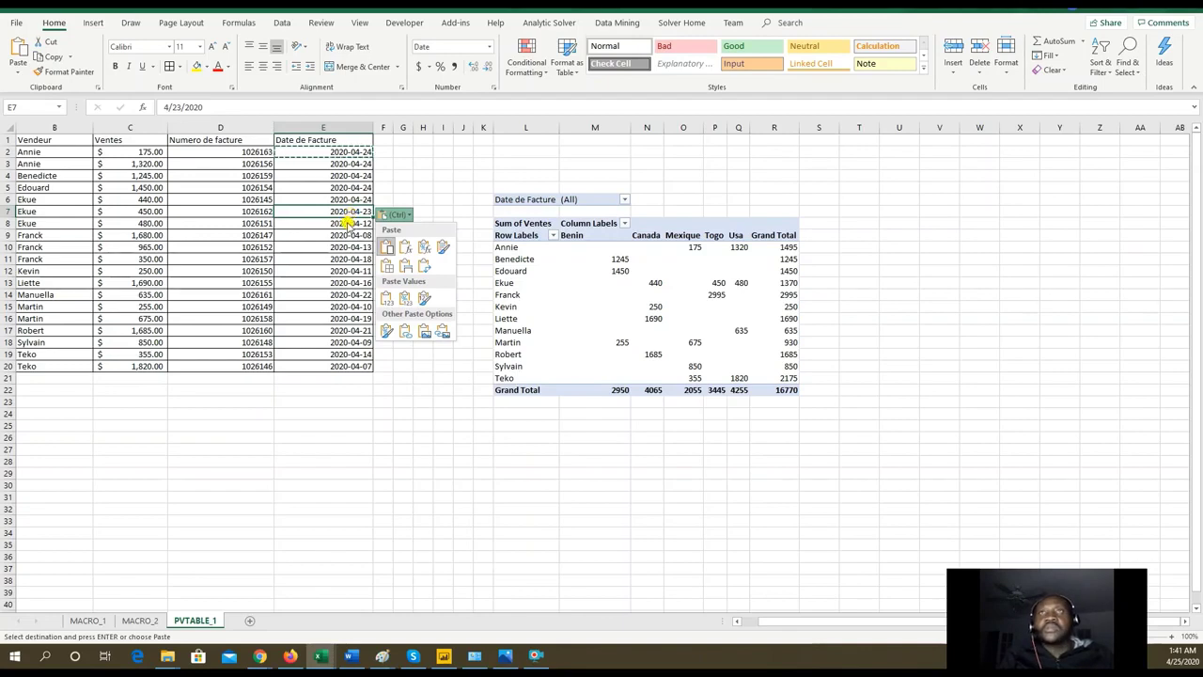
{"action": "key", "text": "ctrl"}
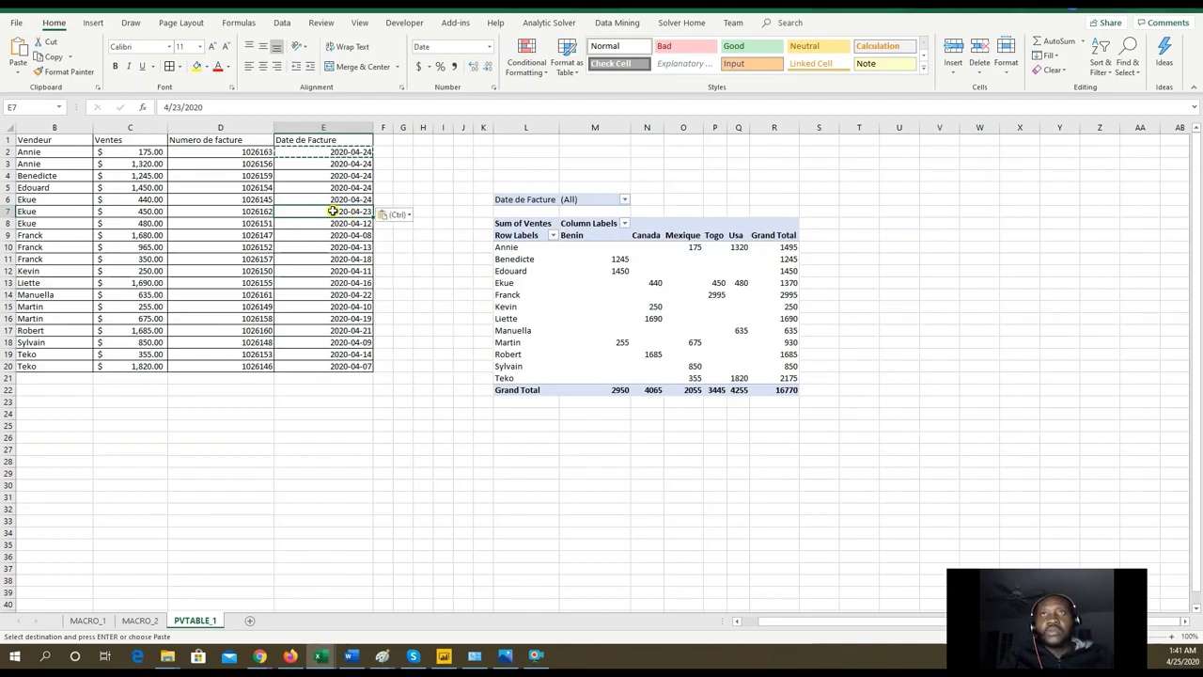
{"action": "left_click", "coordinate": [337, 199]}
{"action": "left_click", "coordinate": [335, 210]}
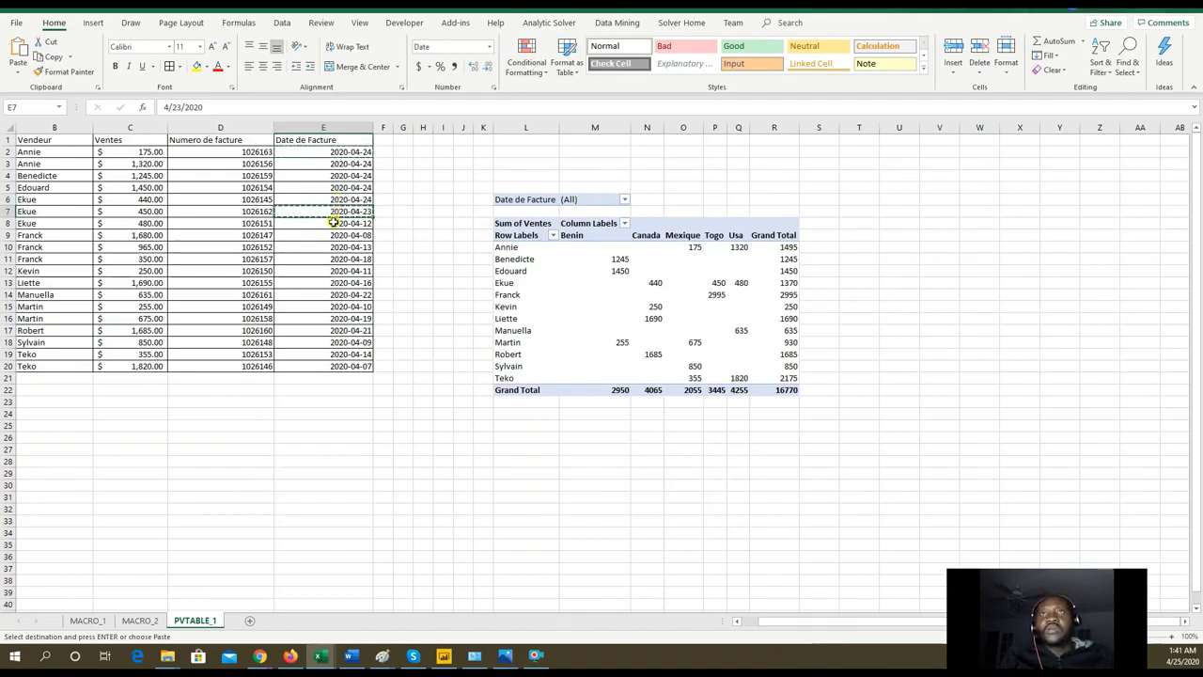
{"action": "left_click", "coordinate": [335, 220]}
{"action": "left_click_drag", "start_coordinate": [336, 226], "coordinate": [343, 283]}
{"action": "key", "text": "ctrl+v"}
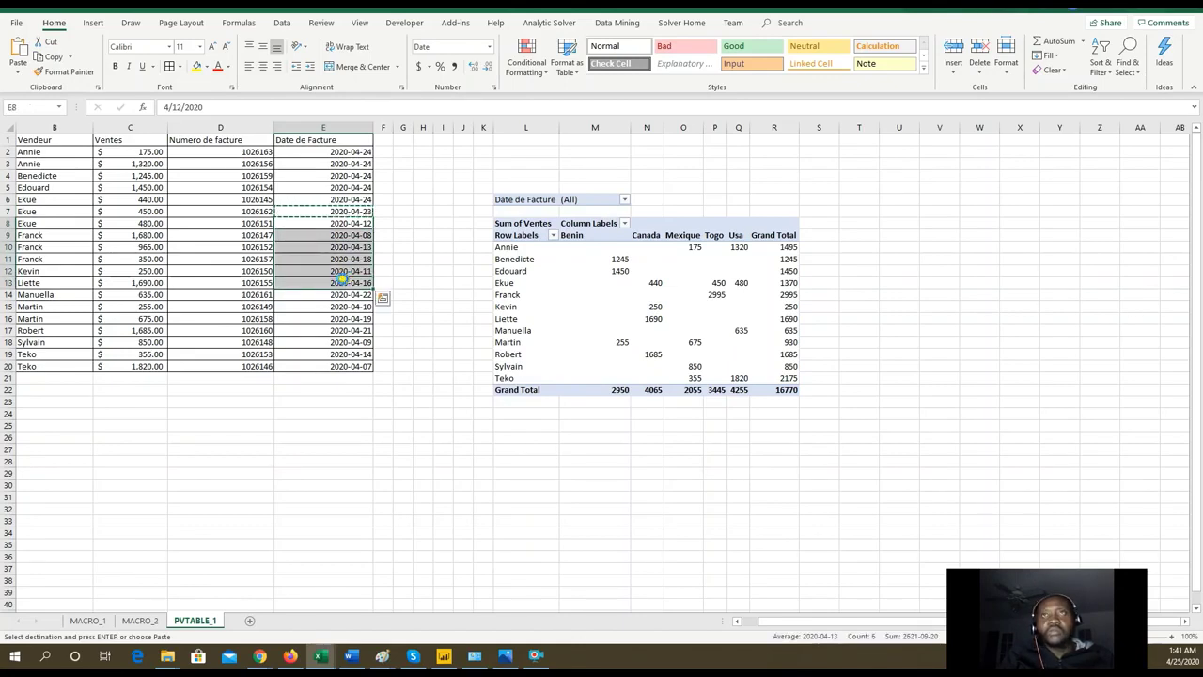
Copy the invoice date 2020-04-23 from E7 into cells E8 to E11.
{"action": "left_click", "coordinate": [356, 212]}
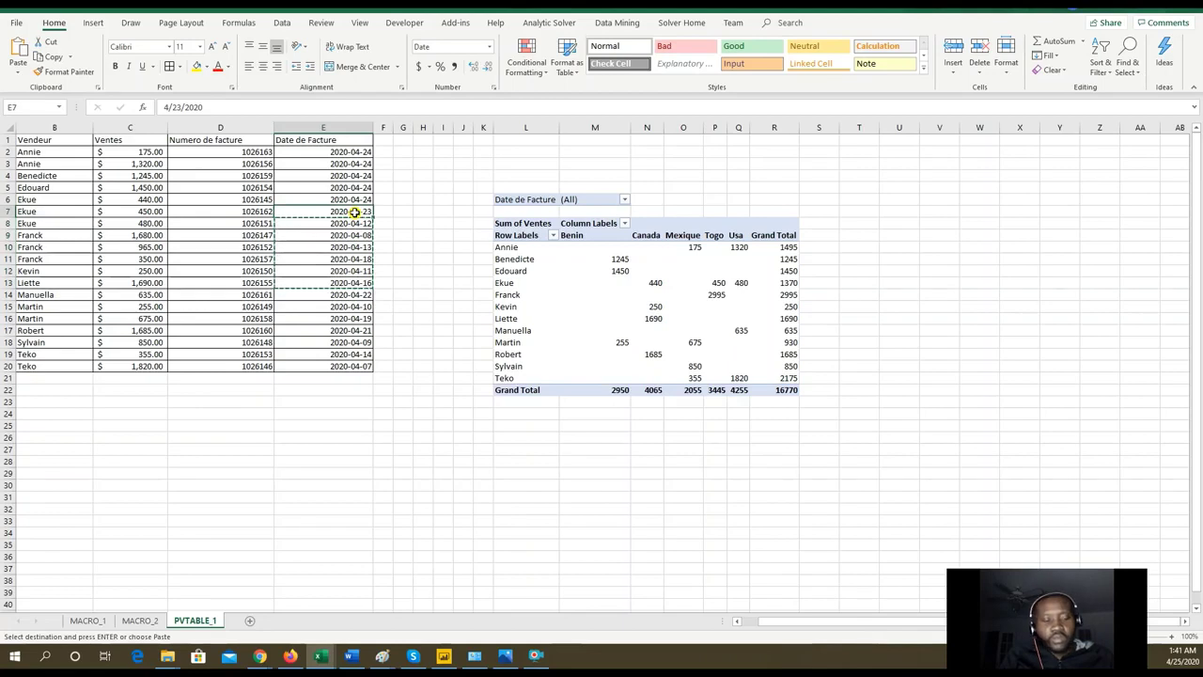
{"action": "key", "text": "ctrl+c"}
{"action": "left_click_drag", "start_coordinate": [353, 222], "coordinate": [348, 259]}
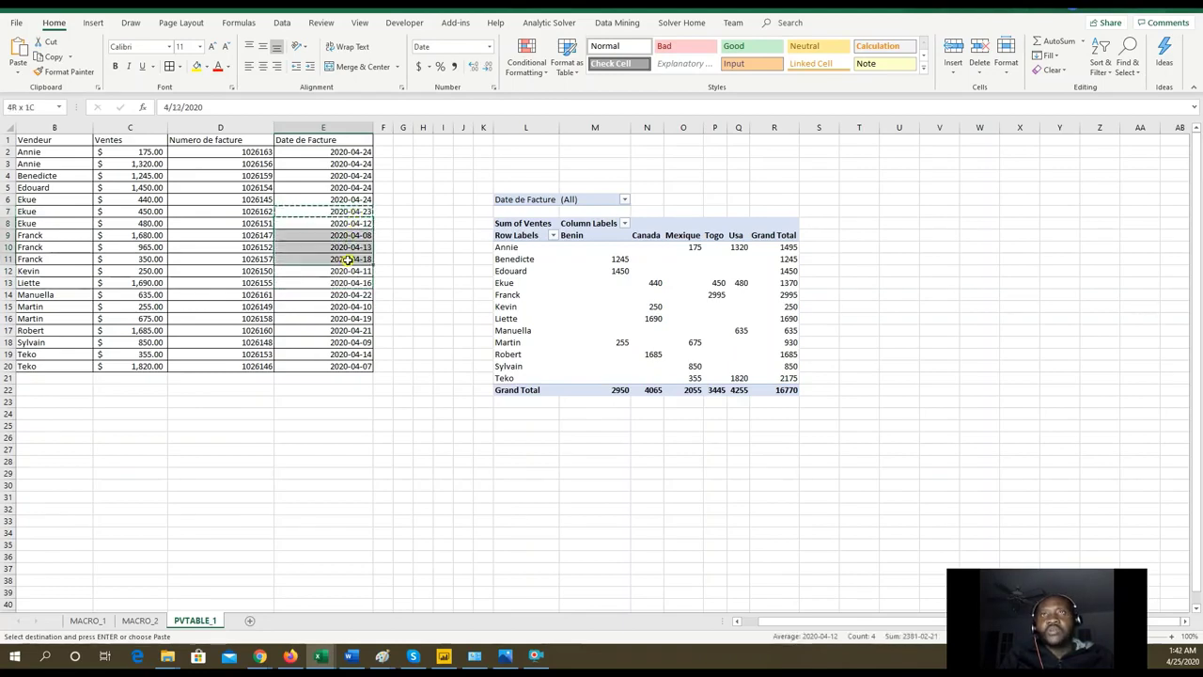
{"action": "key", "text": "ctrl+v"}
{"action": "key", "text": "ctrl+v"}
{"action": "key", "text": "ctrl"}
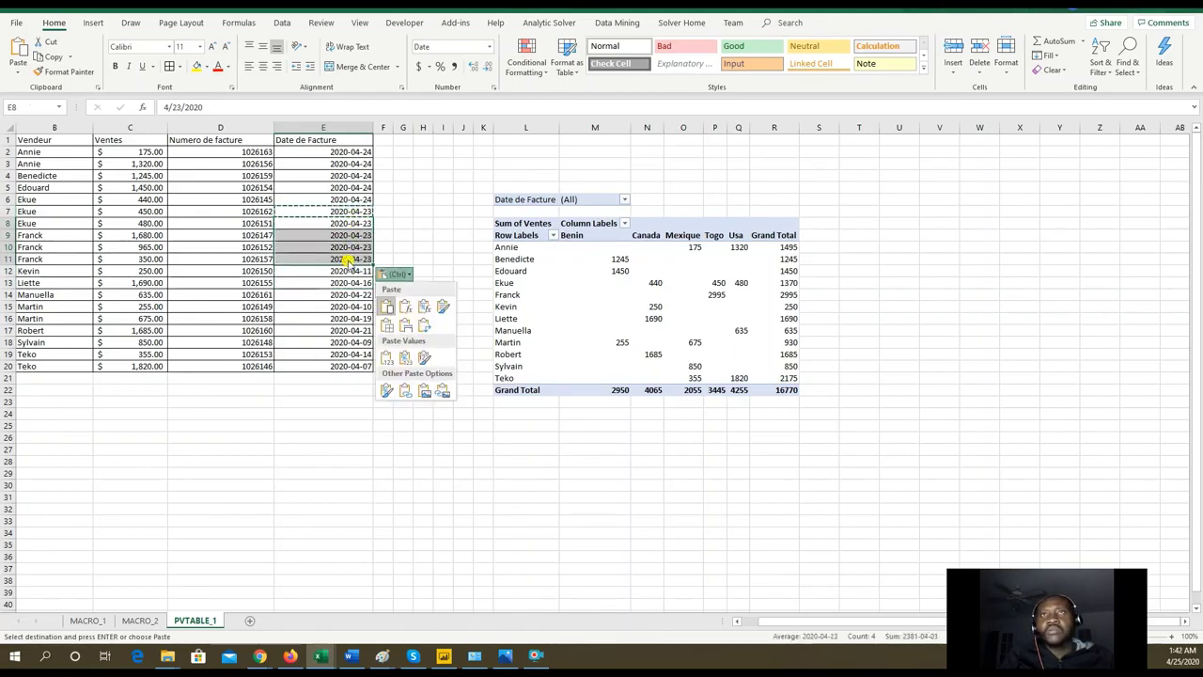
{"action": "left_click", "coordinate": [346, 281]}
Copy the invoice date 2020-04-16 from E13 into cells E15 to E17.
{"action": "left_click", "coordinate": [345, 282]}
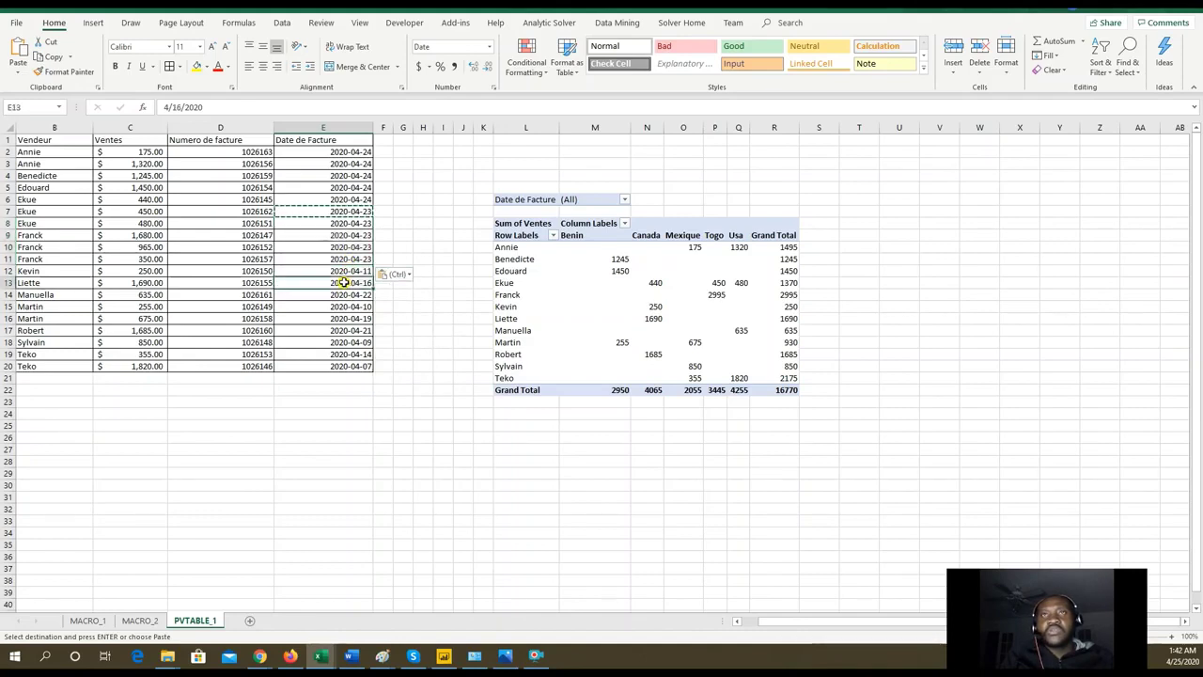
{"action": "key", "text": "ctrl+c"}
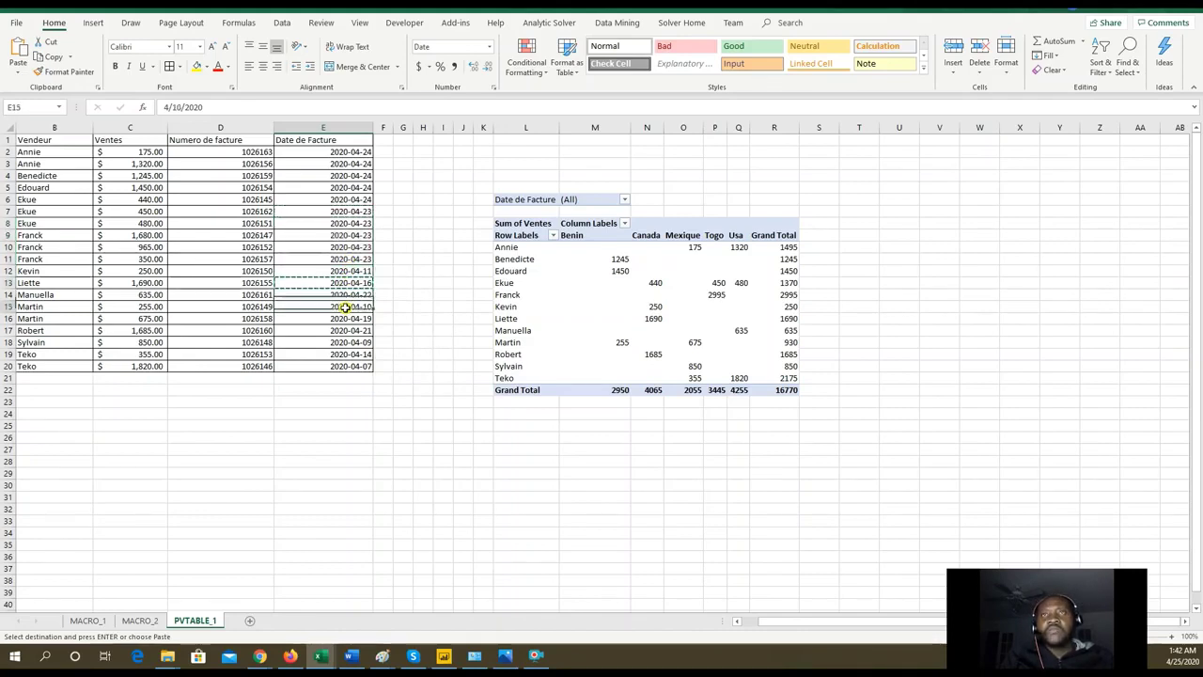
{"action": "left_click_drag", "start_coordinate": [348, 307], "coordinate": [340, 333]}
{"action": "key", "text": "ctrl+v"}
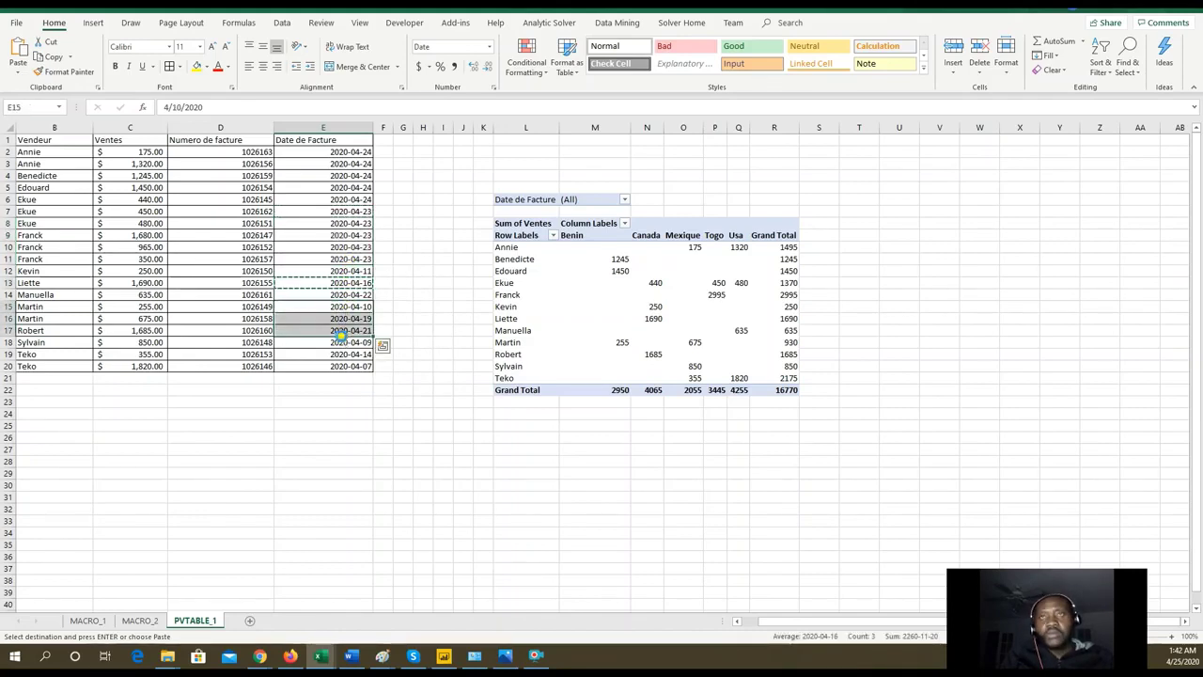
{"action": "left_click", "coordinate": [385, 399]}
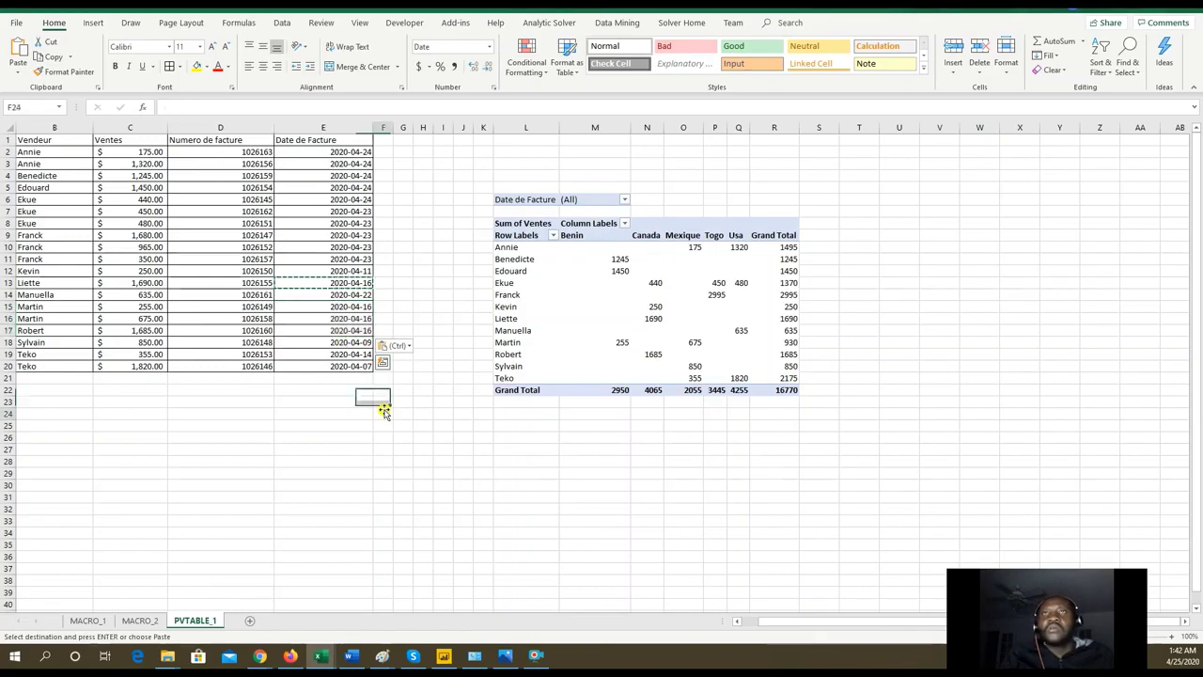
Refresh the pivot table to take in the changed invoice dates.
{"action": "left_click", "coordinate": [521, 237]}
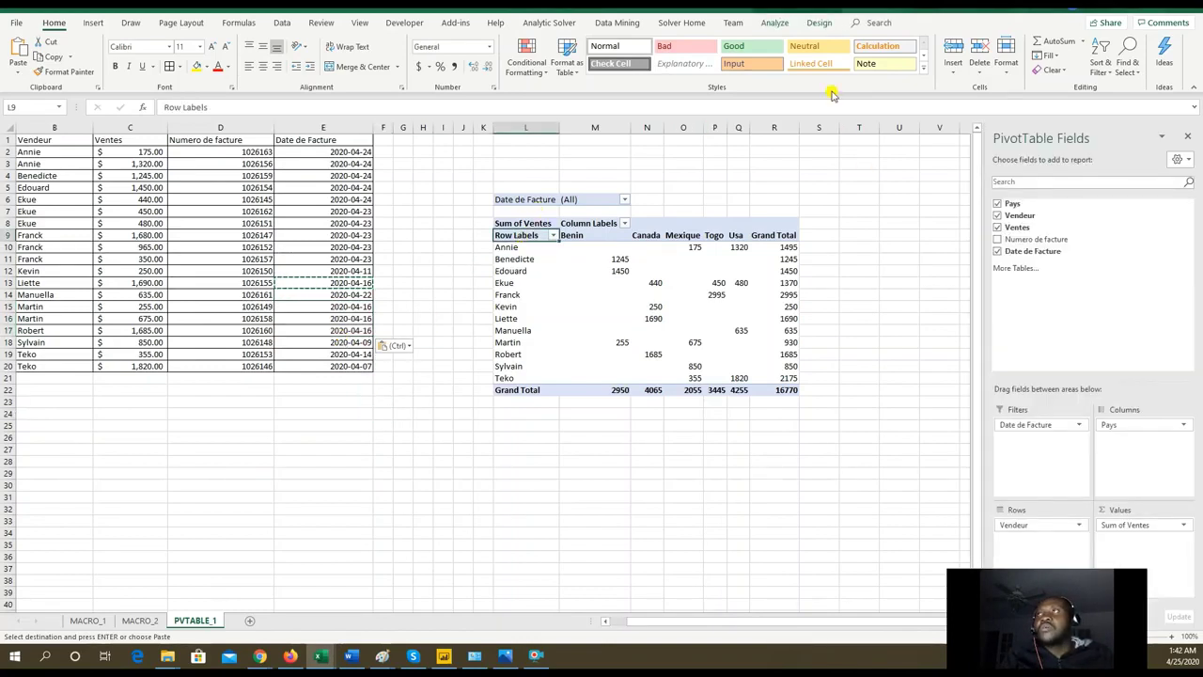
{"action": "left_click", "coordinate": [778, 25]}
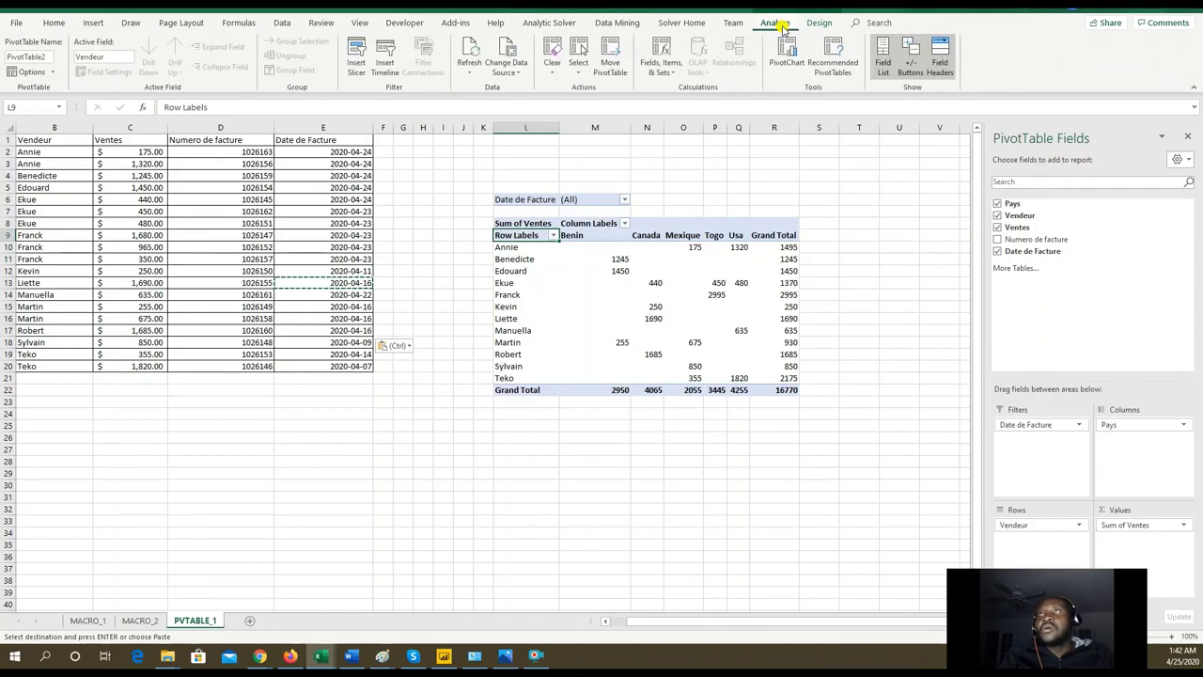
{"action": "left_click", "coordinate": [471, 49]}
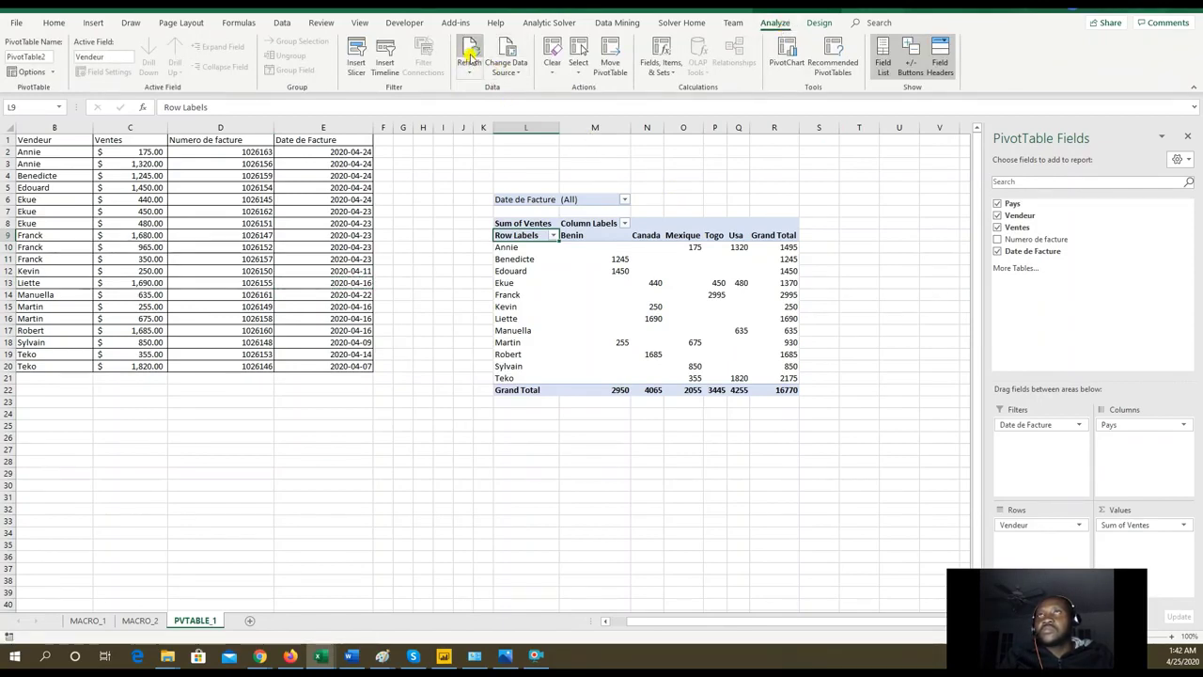
Filter the pivot table to invoice date 2020-04-24 and compare it with the source rows for that date.
{"action": "left_click", "coordinate": [581, 257]}
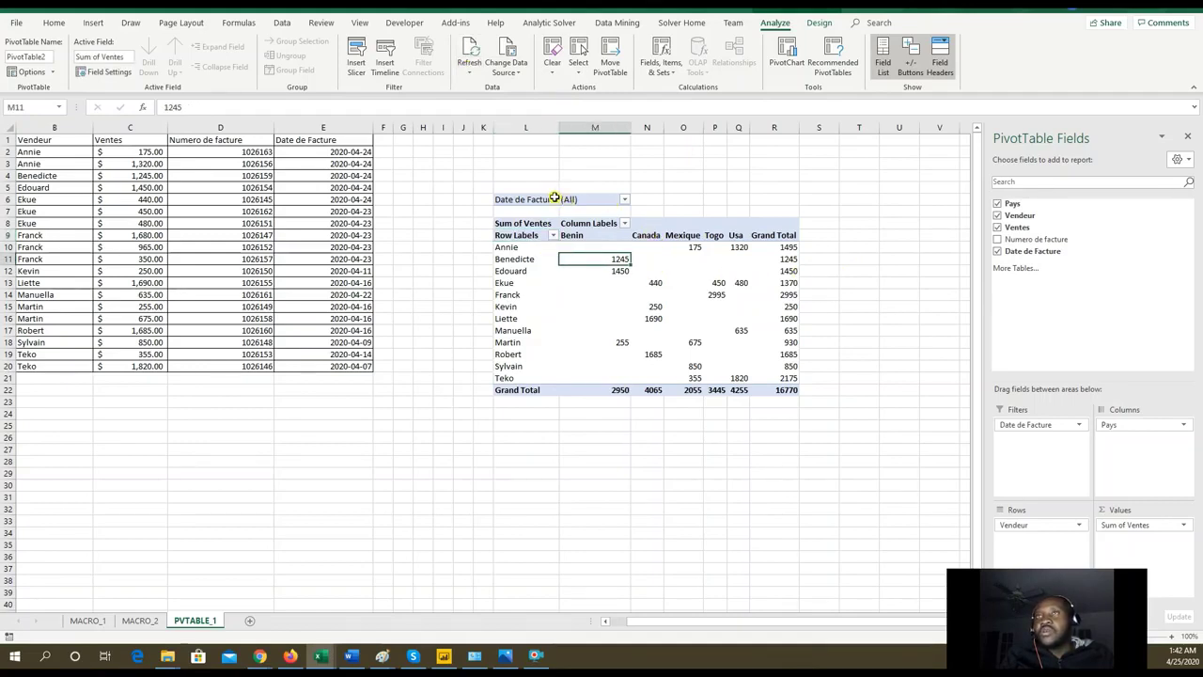
{"action": "left_click", "coordinate": [624, 199]}
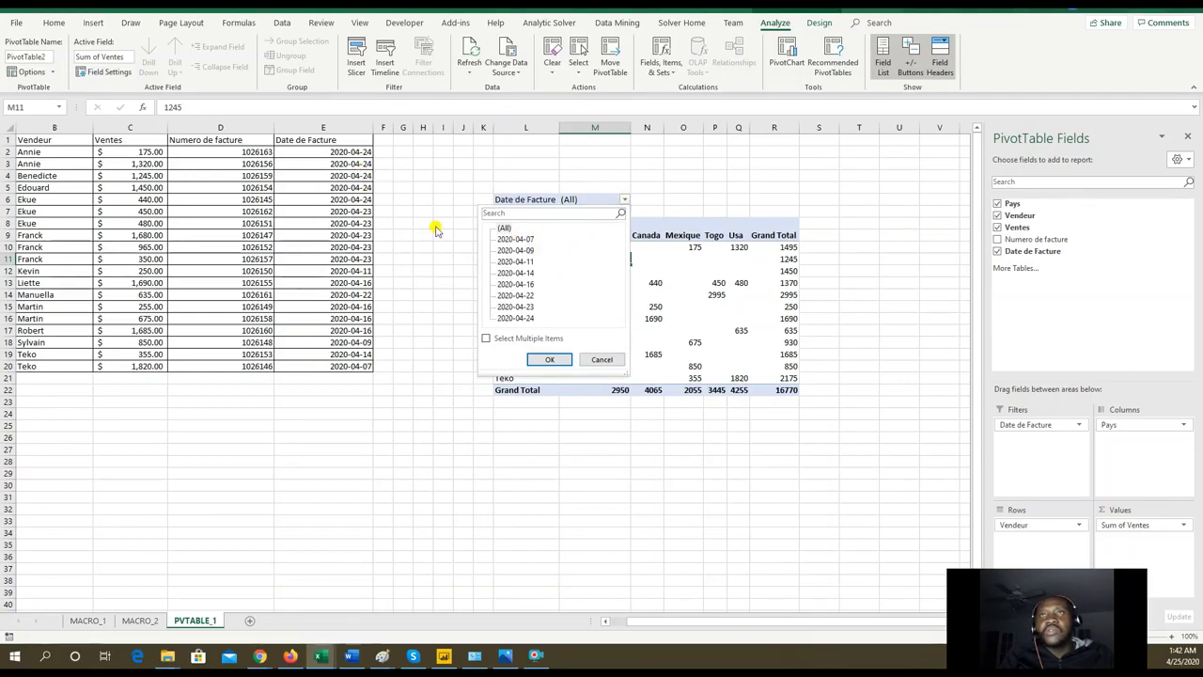
{"action": "left_click", "coordinate": [516, 319]}
{"action": "left_click", "coordinate": [549, 360]}
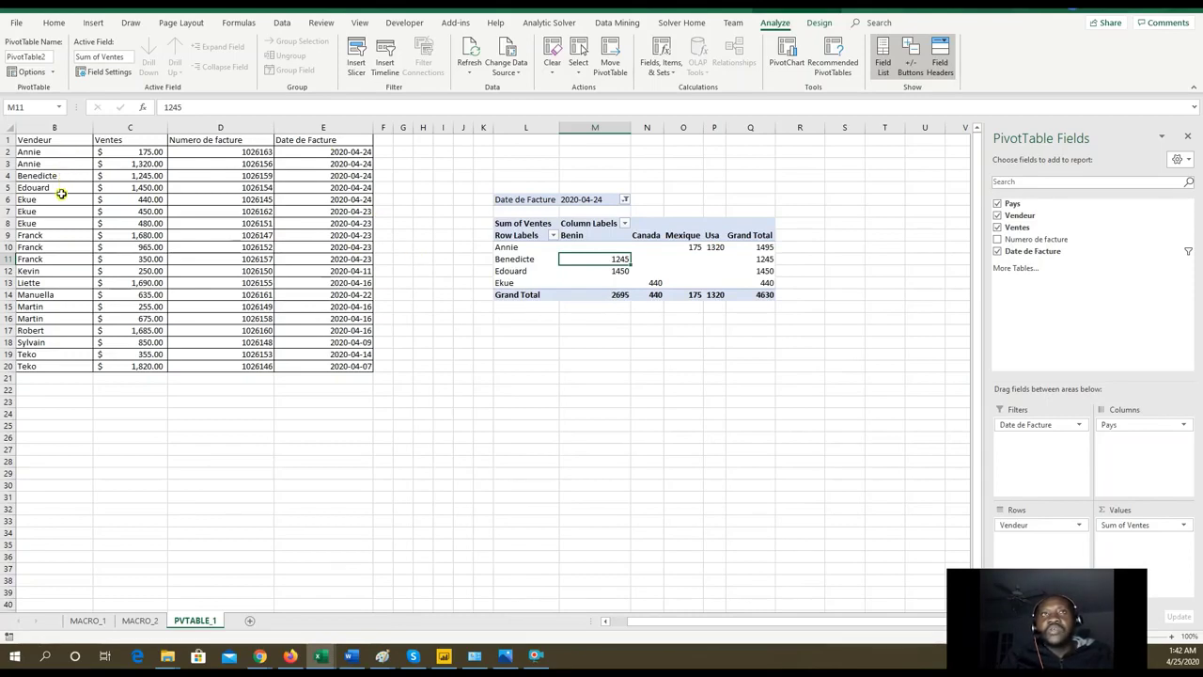
{"action": "left_click_drag", "start_coordinate": [341, 200], "coordinate": [28, 152]}
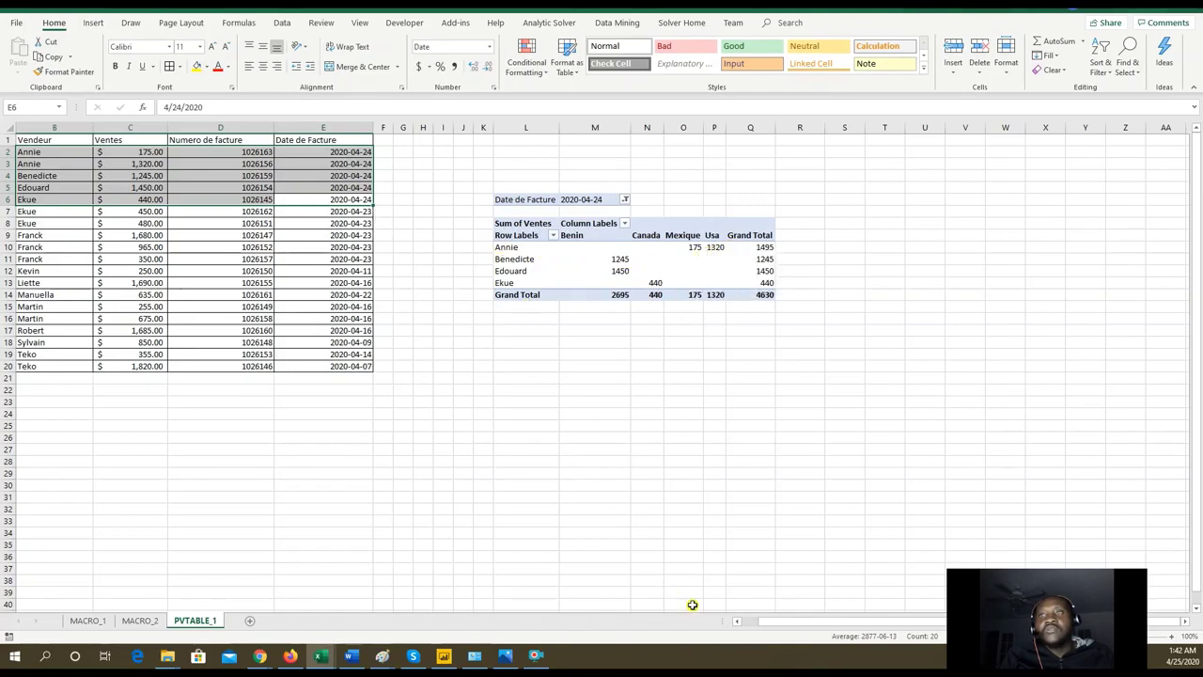
{"action": "left_click_drag", "start_coordinate": [798, 628], "coordinate": [763, 622]}
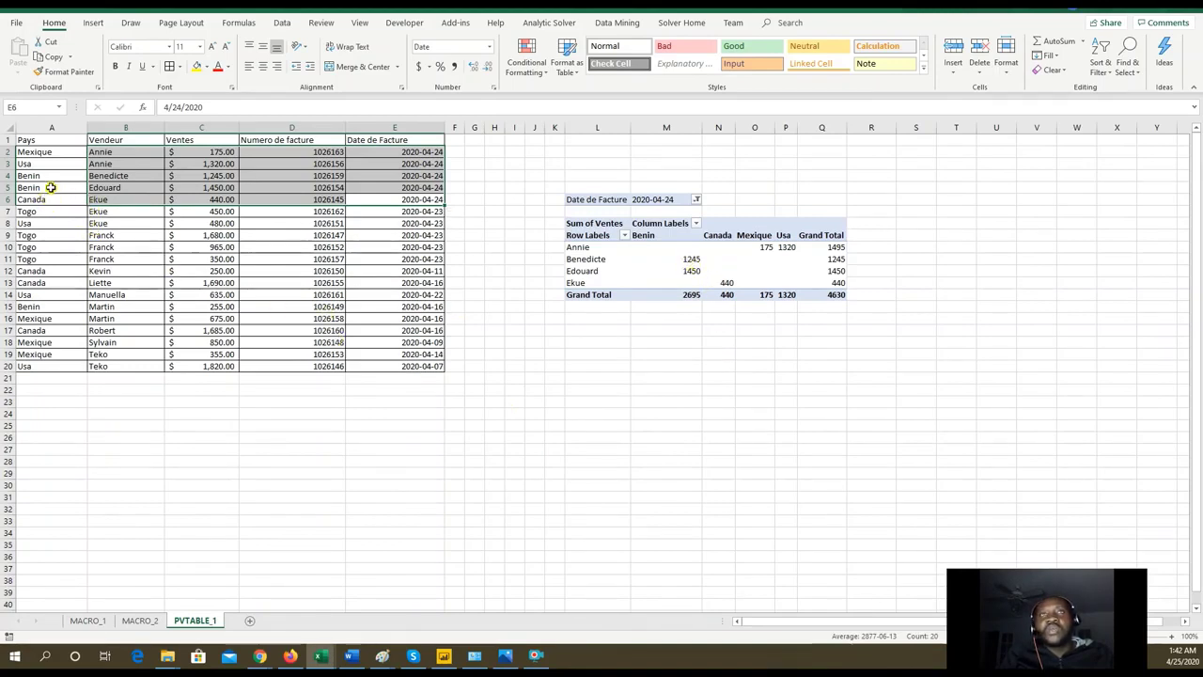
Reset the pivot table's Date de Facture filter to (All).
{"action": "left_click", "coordinate": [788, 247]}
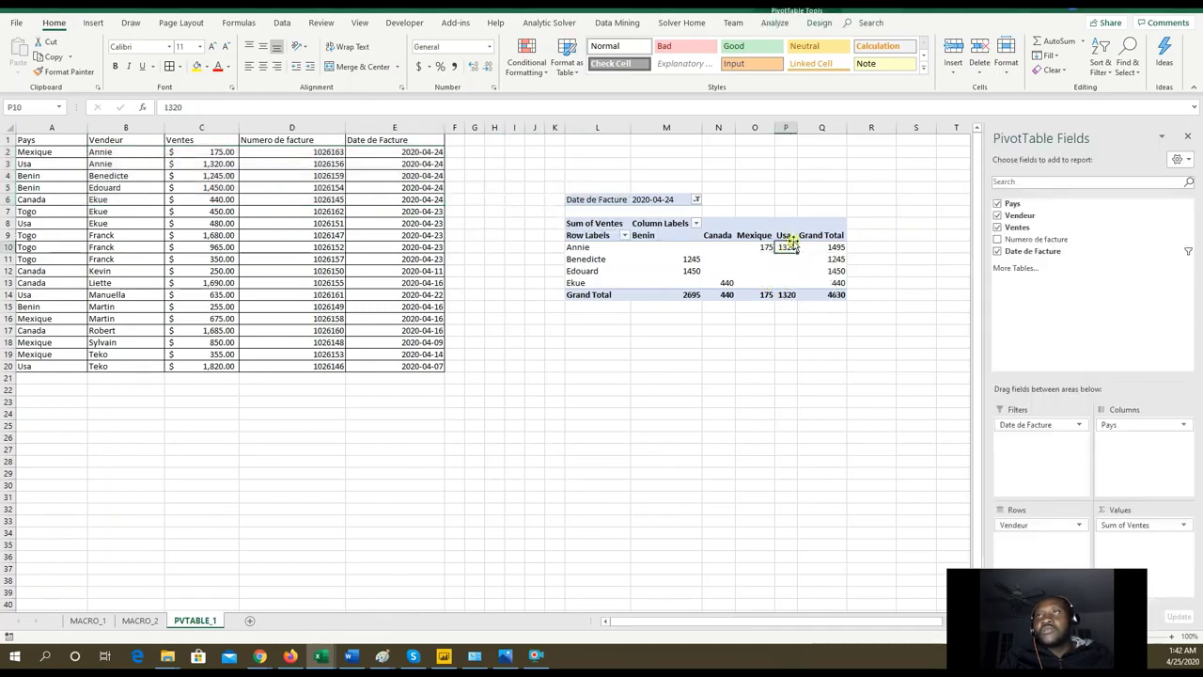
{"action": "left_click", "coordinate": [696, 201]}
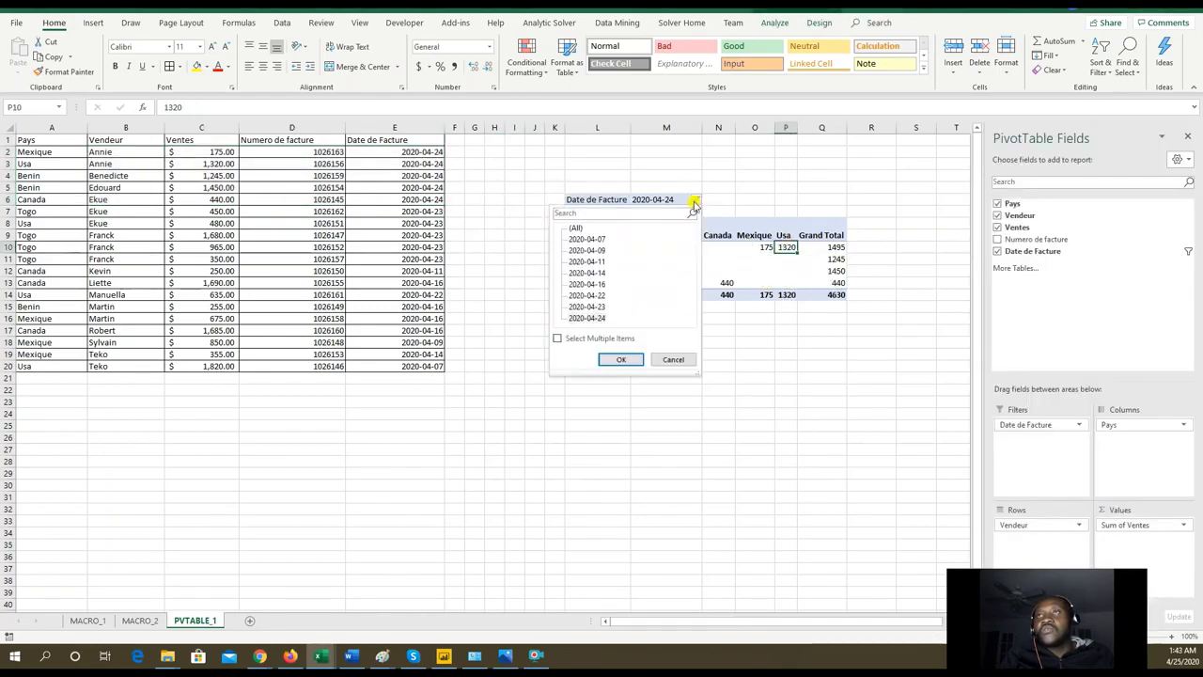
{"action": "left_click", "coordinate": [574, 228]}
{"action": "left_click", "coordinate": [621, 360]}
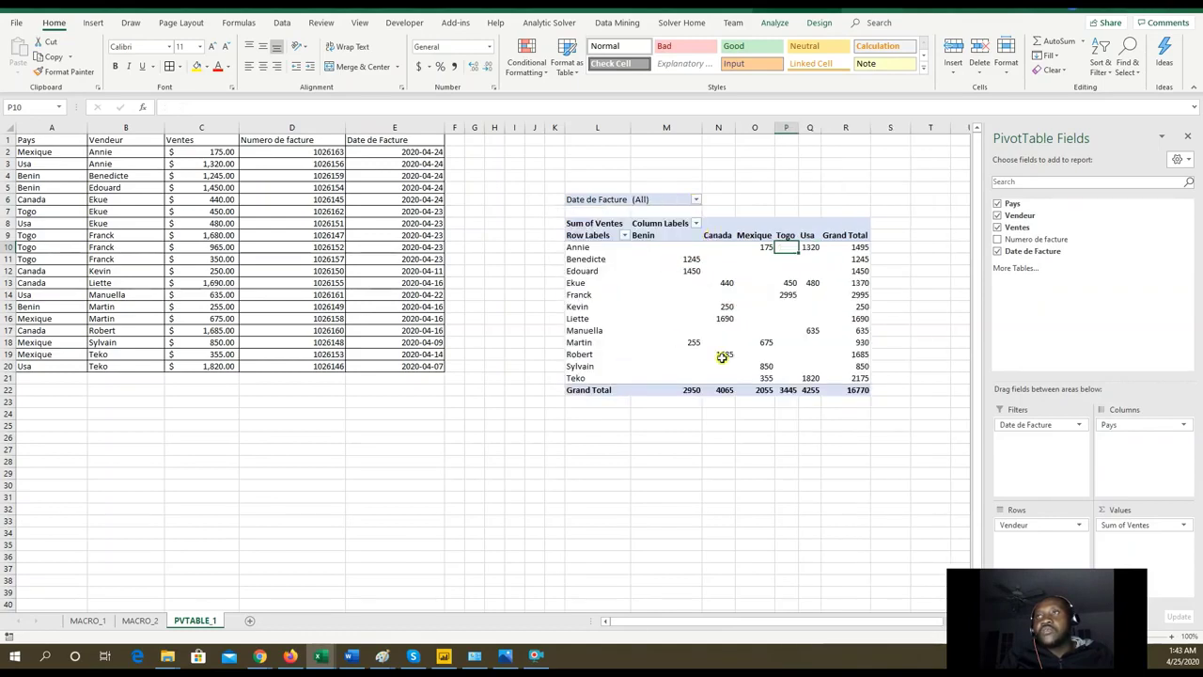
Filter the pivot table to invoice date 2020-04-16 and check the matching dates in source cells E13 and E15 to E17.
{"action": "left_click", "coordinate": [696, 201]}
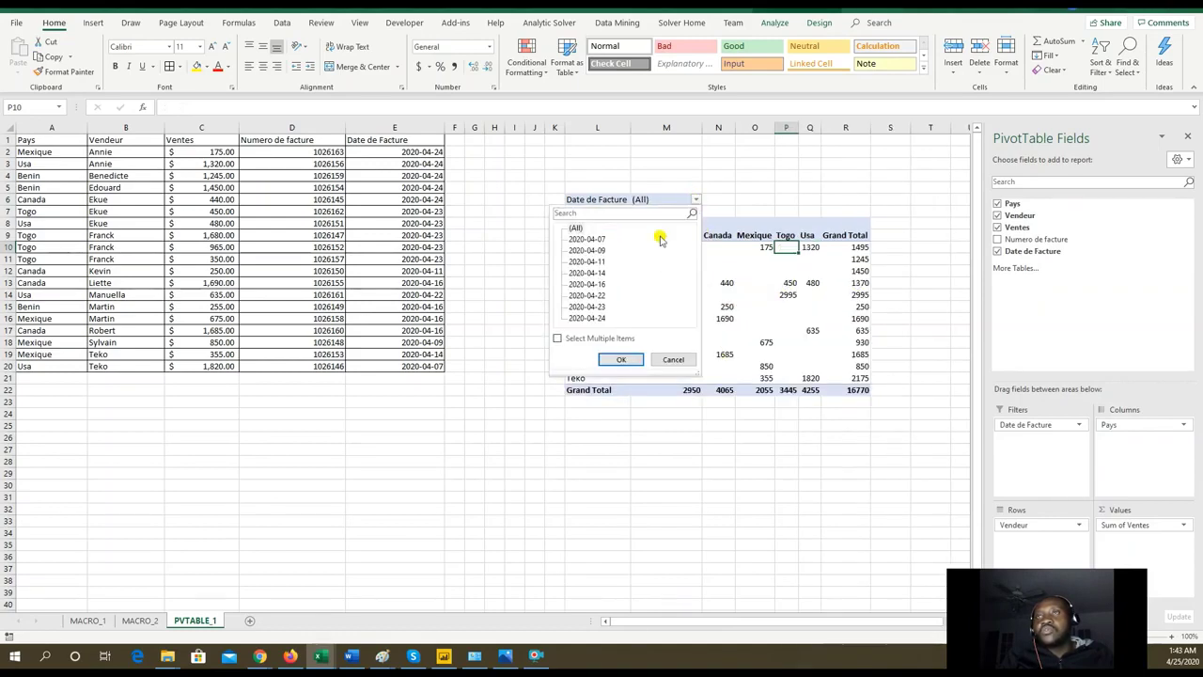
{"action": "left_click", "coordinate": [598, 288]}
{"action": "left_click", "coordinate": [621, 359]}
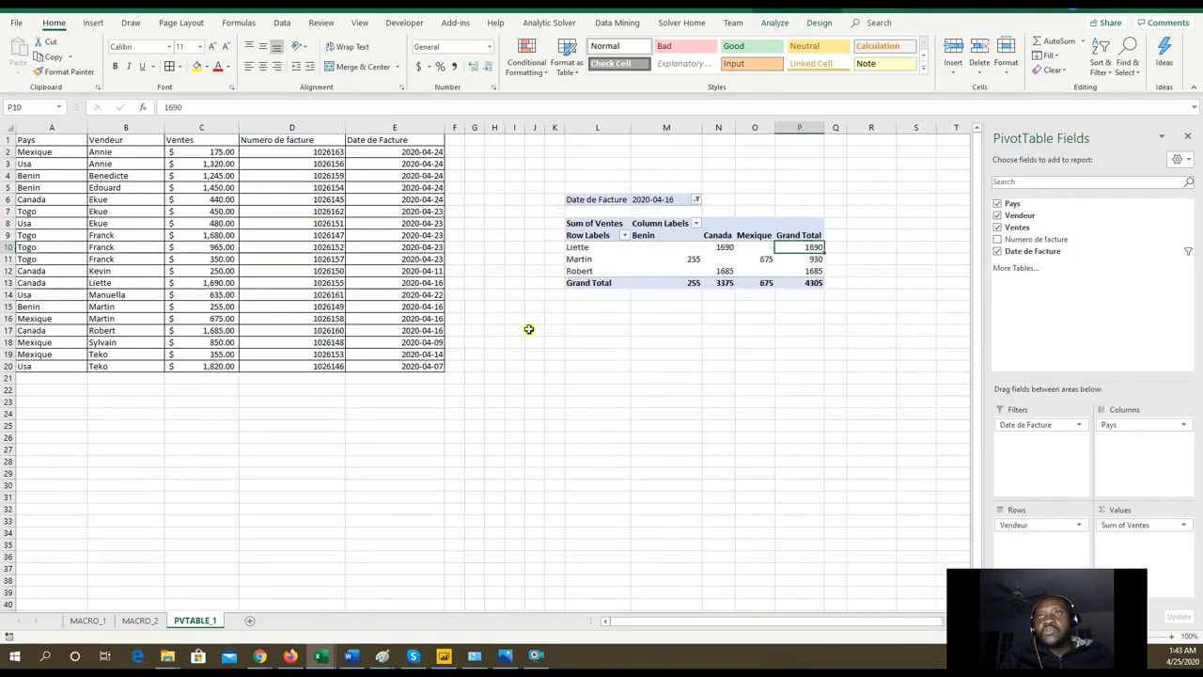
{"action": "left_click", "coordinate": [438, 285]}
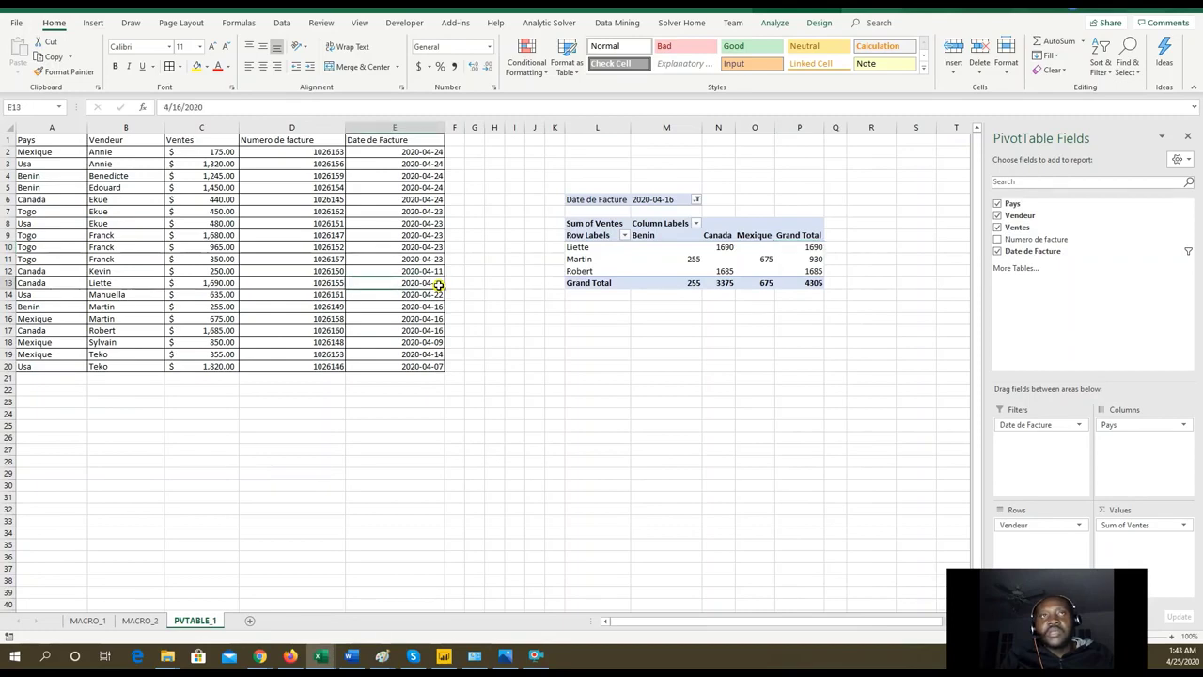
{"action": "left_click_drag", "start_coordinate": [434, 307], "coordinate": [435, 332]}
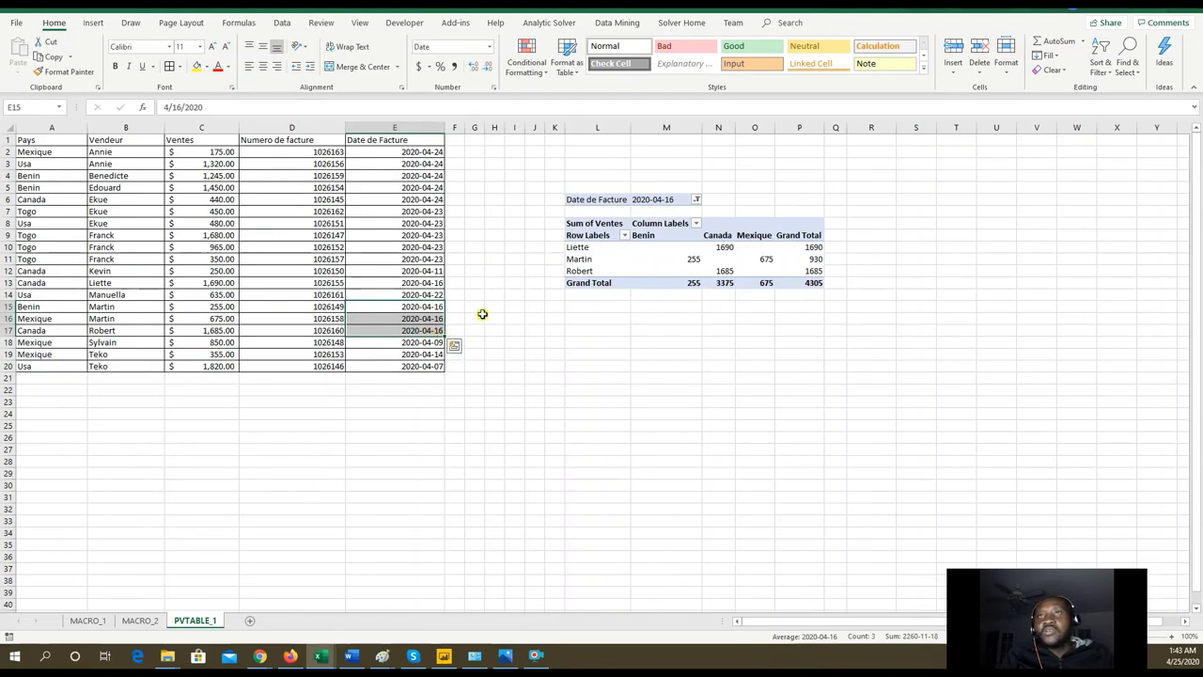
Set the Date de Facture filter back to (All) to include every invoice date.
{"action": "left_click", "coordinate": [697, 200]}
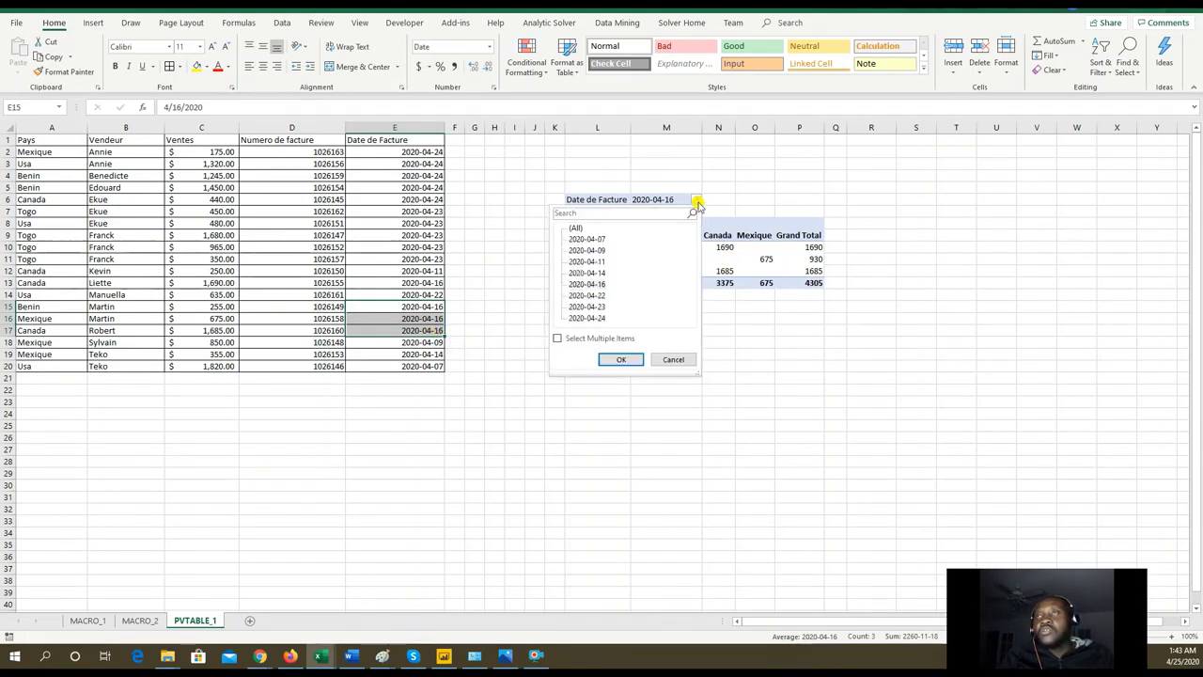
{"action": "left_click", "coordinate": [622, 359]}
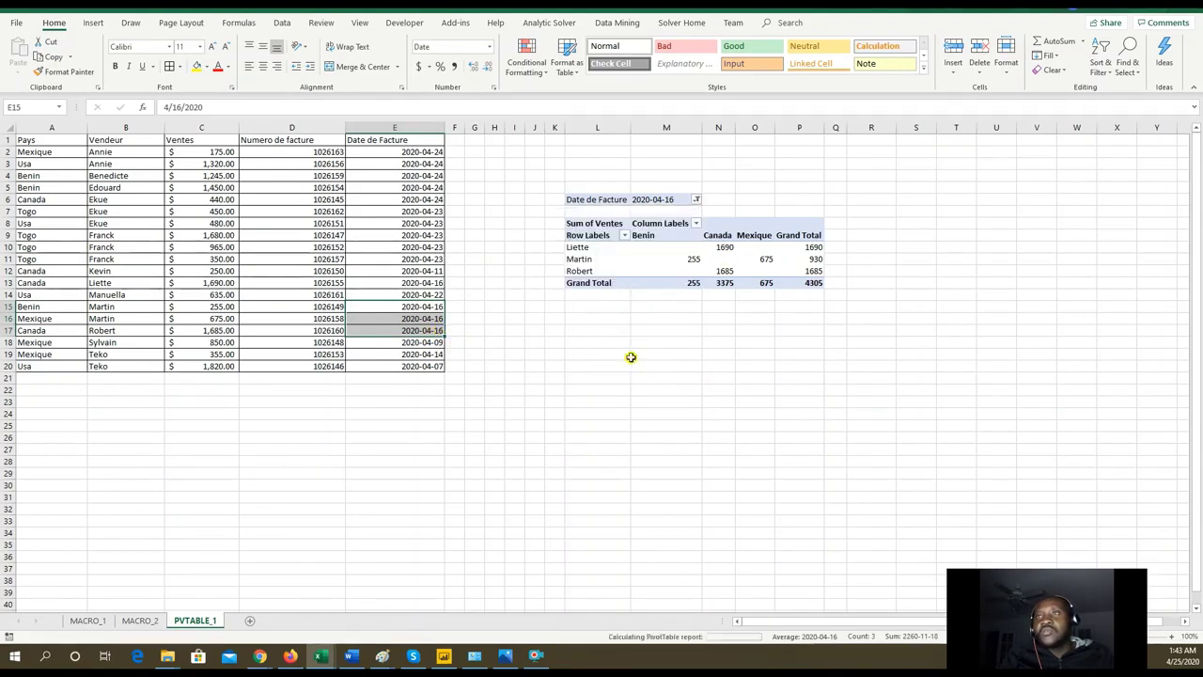
{"action": "left_click", "coordinate": [766, 322]}
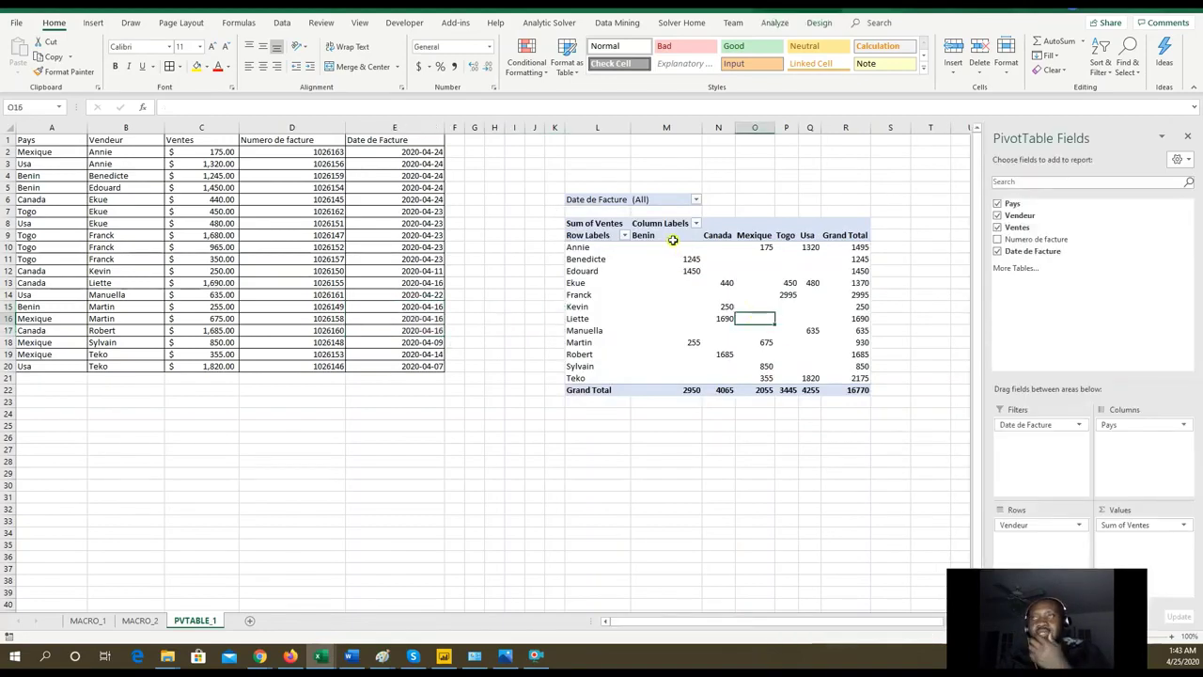
{"action": "left_click", "coordinate": [719, 270]}
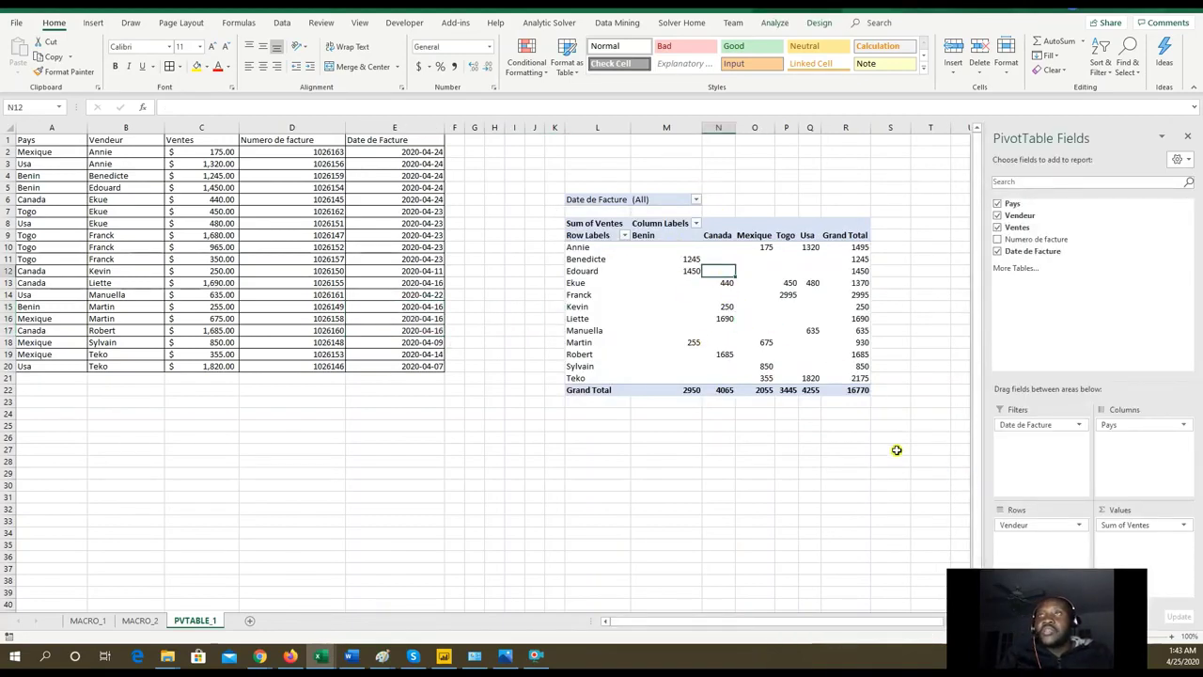
{"action": "left_click", "coordinate": [746, 453]}
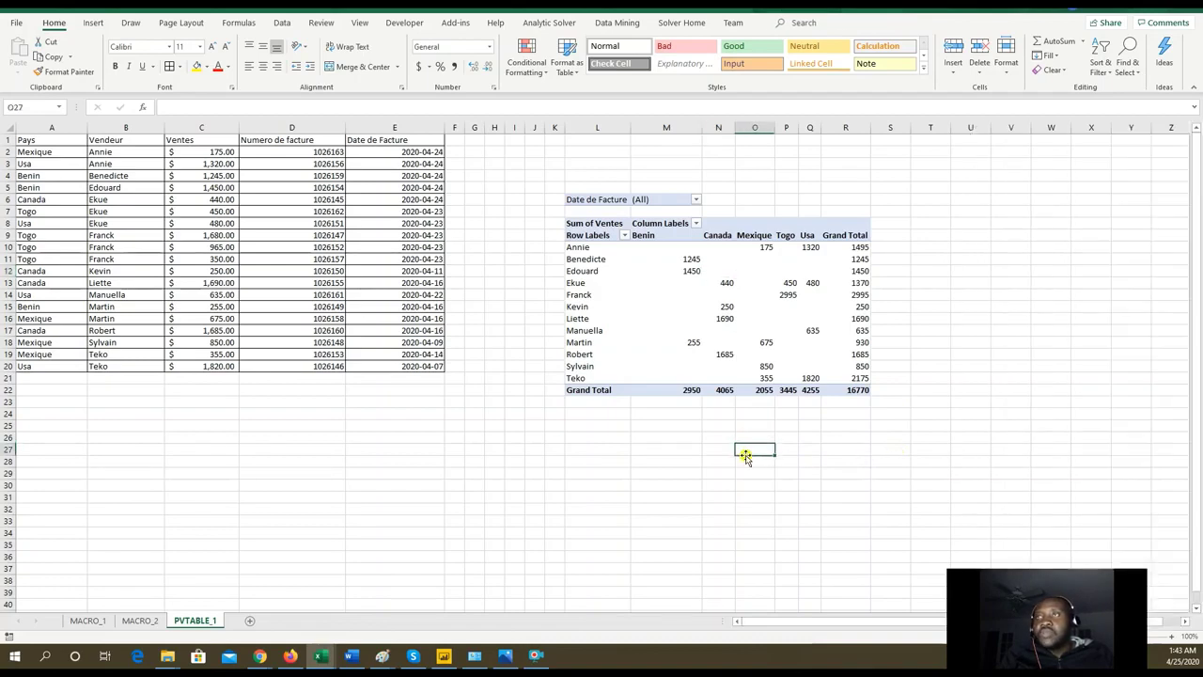
{"action": "left_click", "coordinate": [581, 246]}
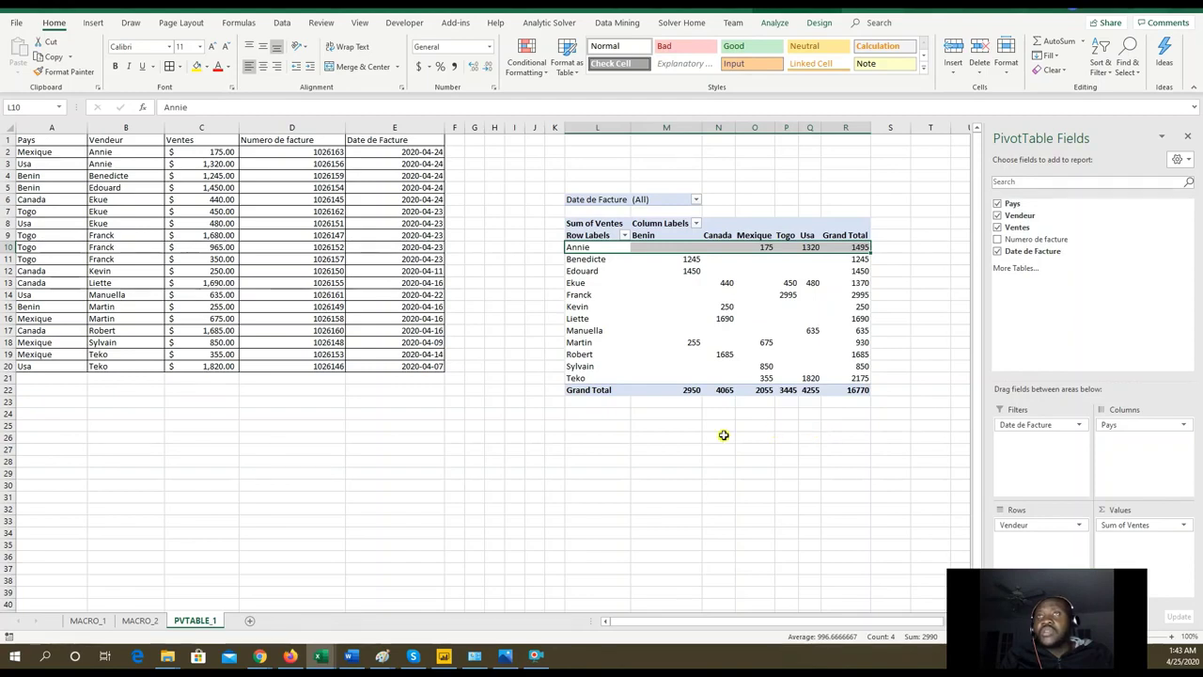
{"action": "left_click", "coordinate": [670, 448]}
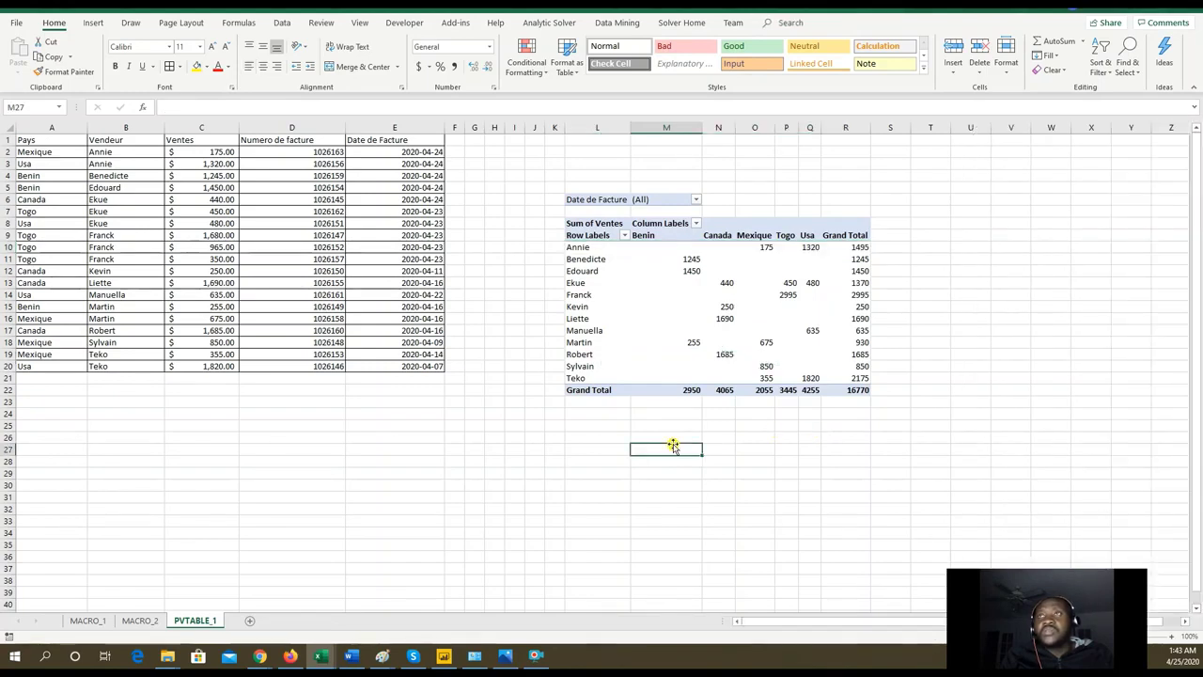
{"action": "left_click", "coordinate": [583, 249]}
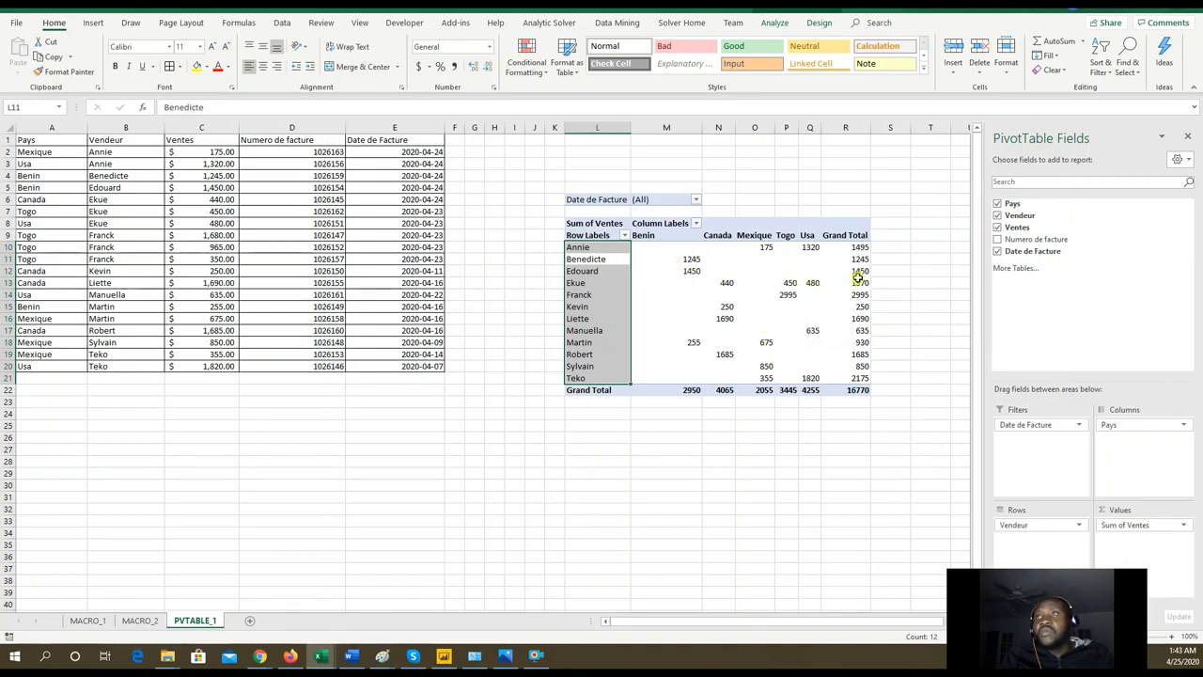
{"action": "left_click", "coordinate": [586, 283]}
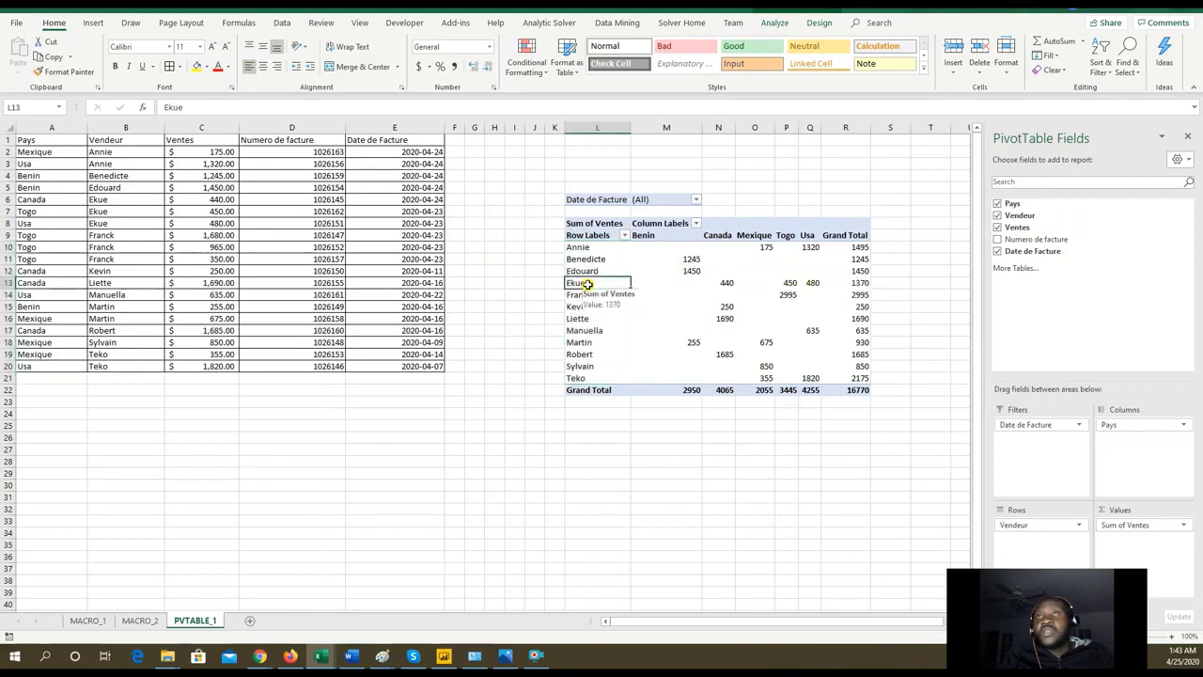
{"action": "double_click", "coordinate": [587, 283]}
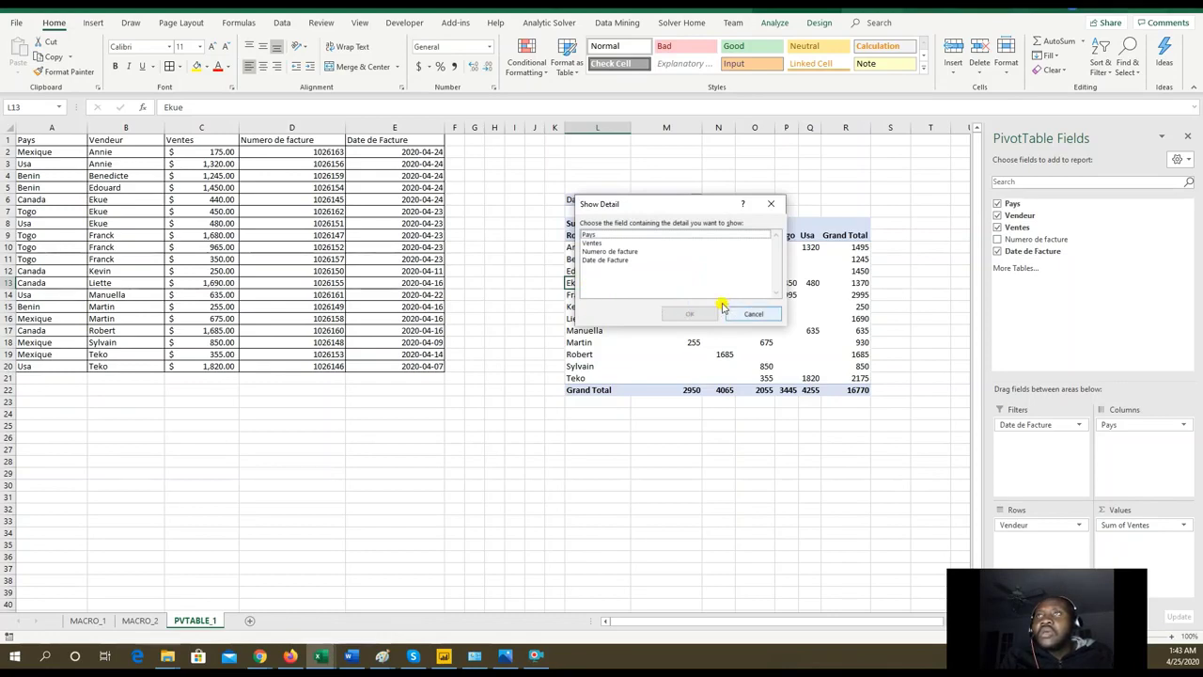
{"action": "left_click", "coordinate": [771, 204]}
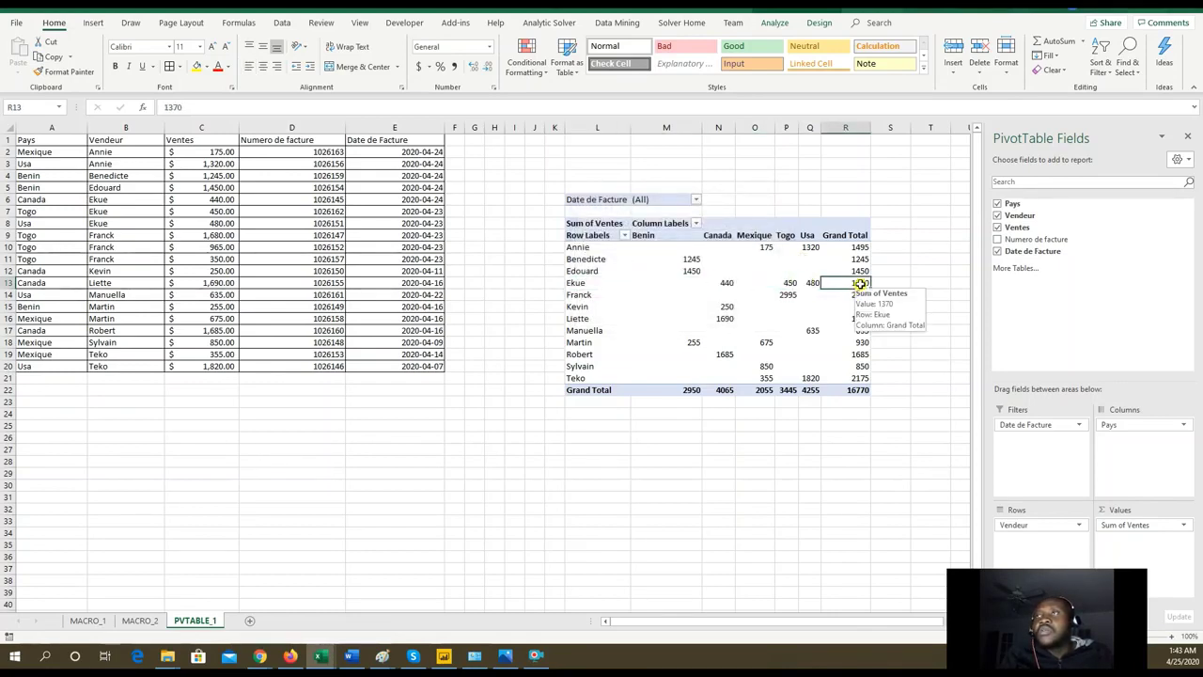
Show the underlying sales records of the grand total in R13 on a new sheet and examine its vendor entries.
{"action": "double_click", "coordinate": [860, 283]}
{"action": "left_click", "coordinate": [297, 269]}
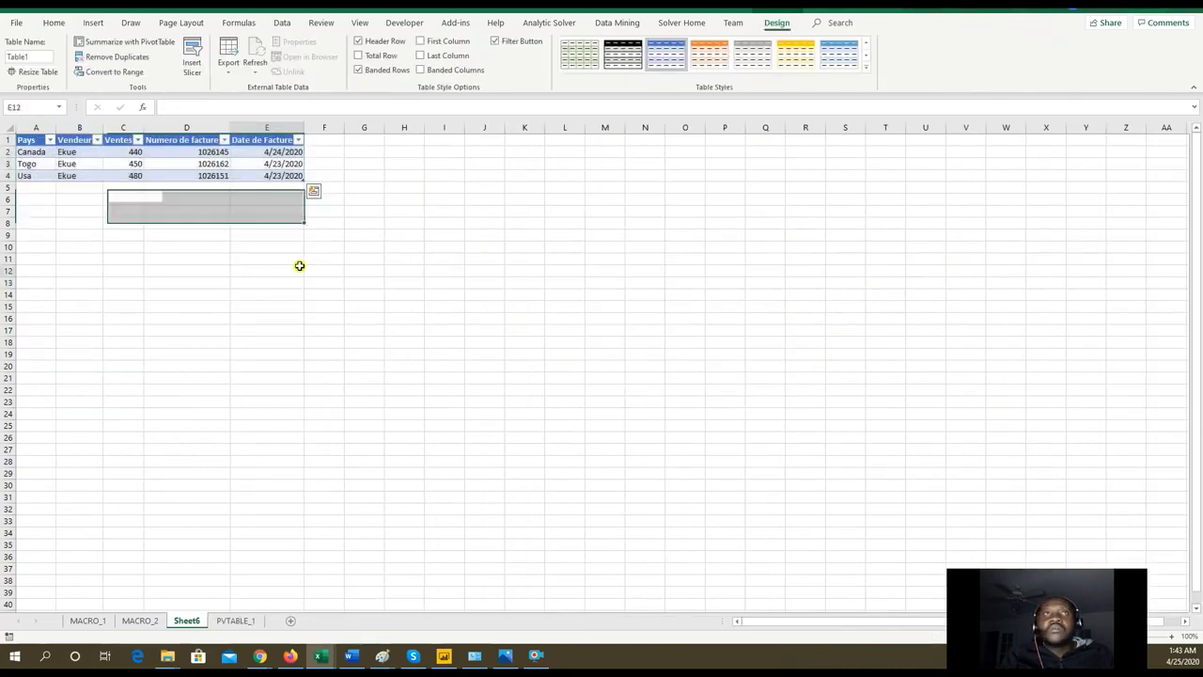
{"action": "left_click_drag", "start_coordinate": [86, 152], "coordinate": [83, 185]}
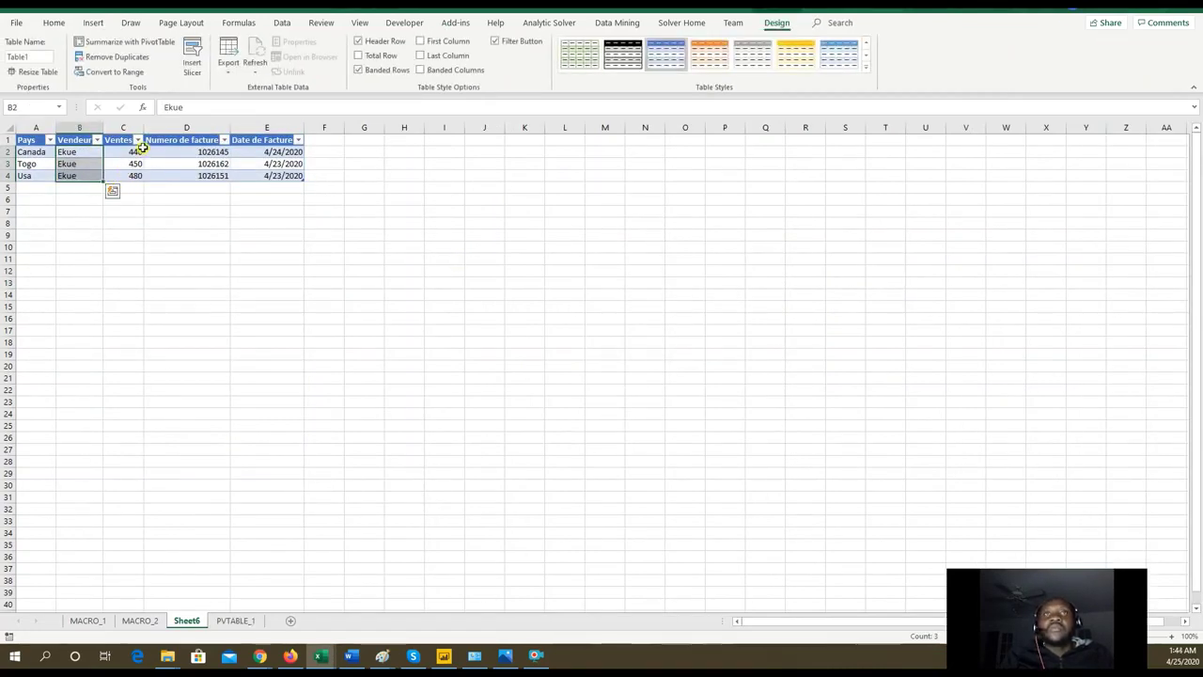
Return to PVTABLE_1, extract the records behind the grand total in R14 to a new sheet and examine their countries.
{"action": "left_click", "coordinate": [218, 624]}
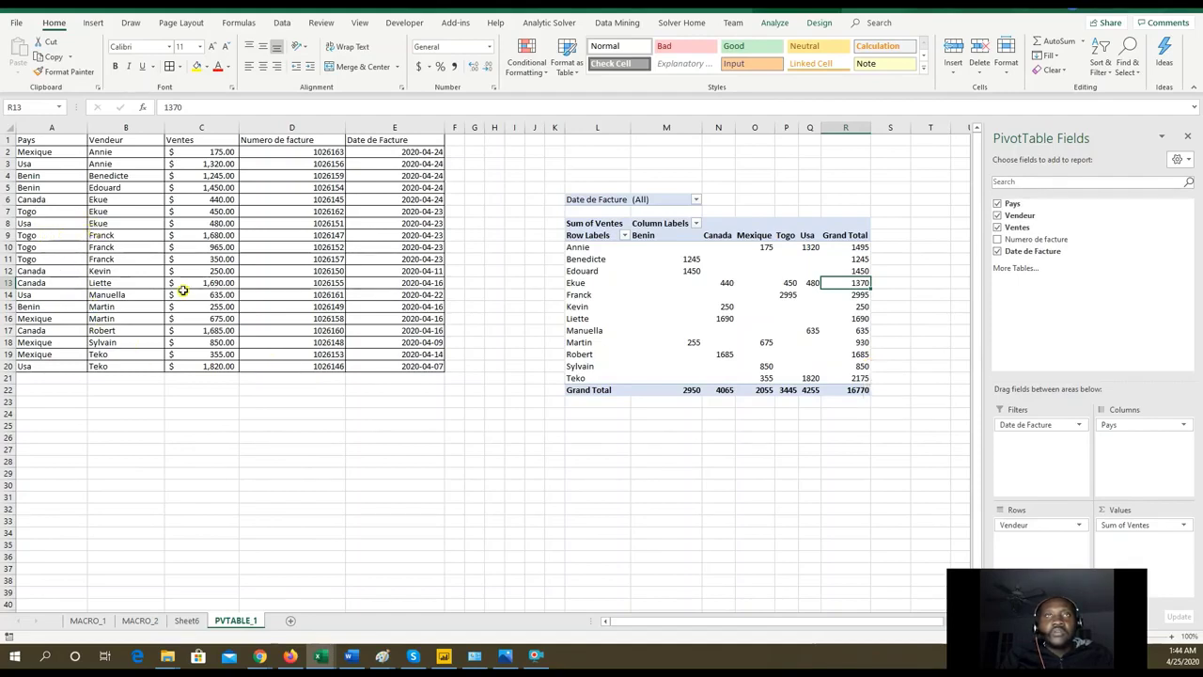
{"action": "left_click", "coordinate": [857, 294]}
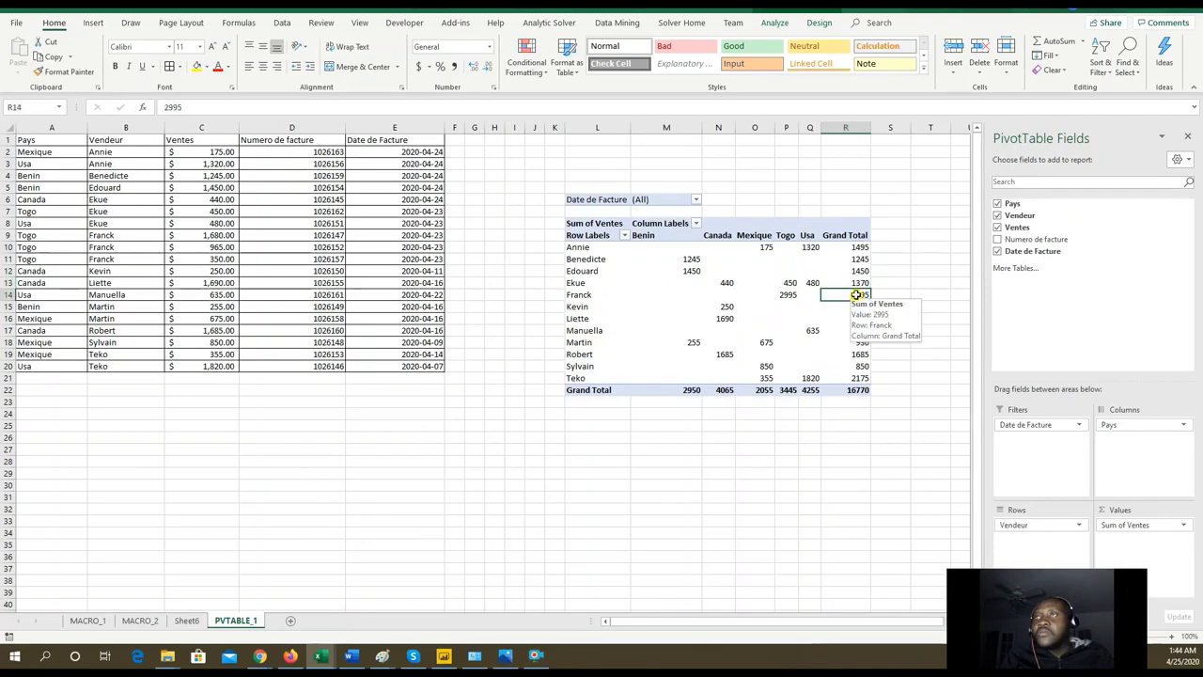
{"action": "double_click", "coordinate": [857, 295]}
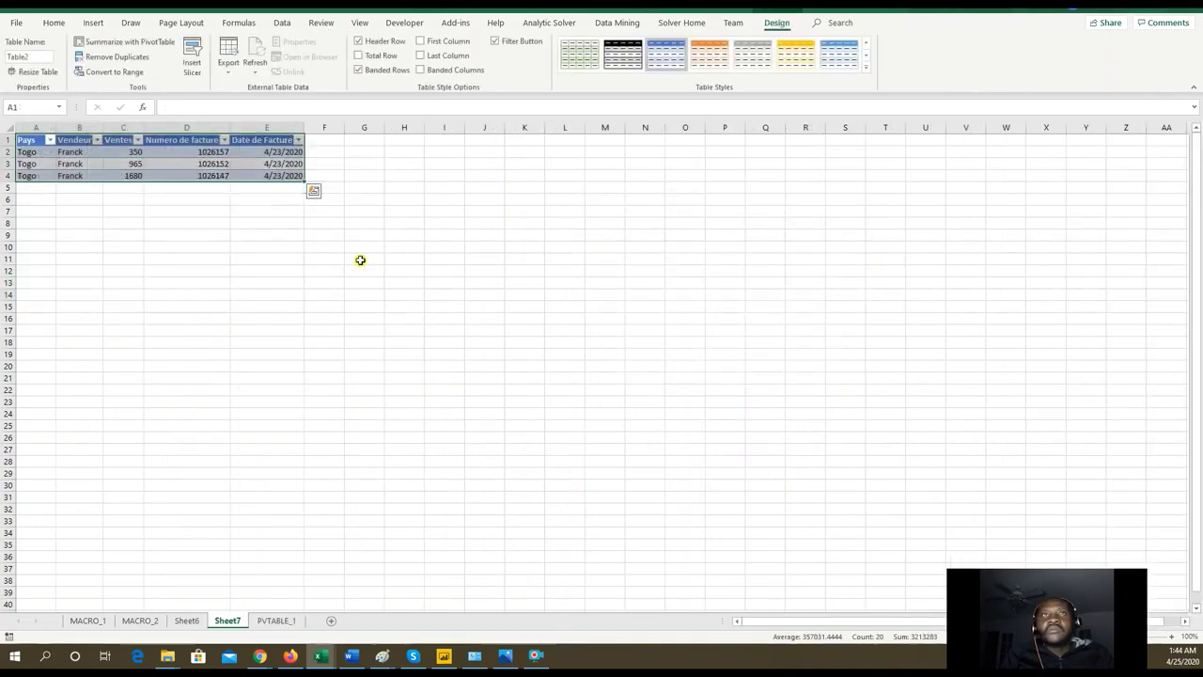
{"action": "left_click_drag", "start_coordinate": [70, 152], "coordinate": [34, 177]}
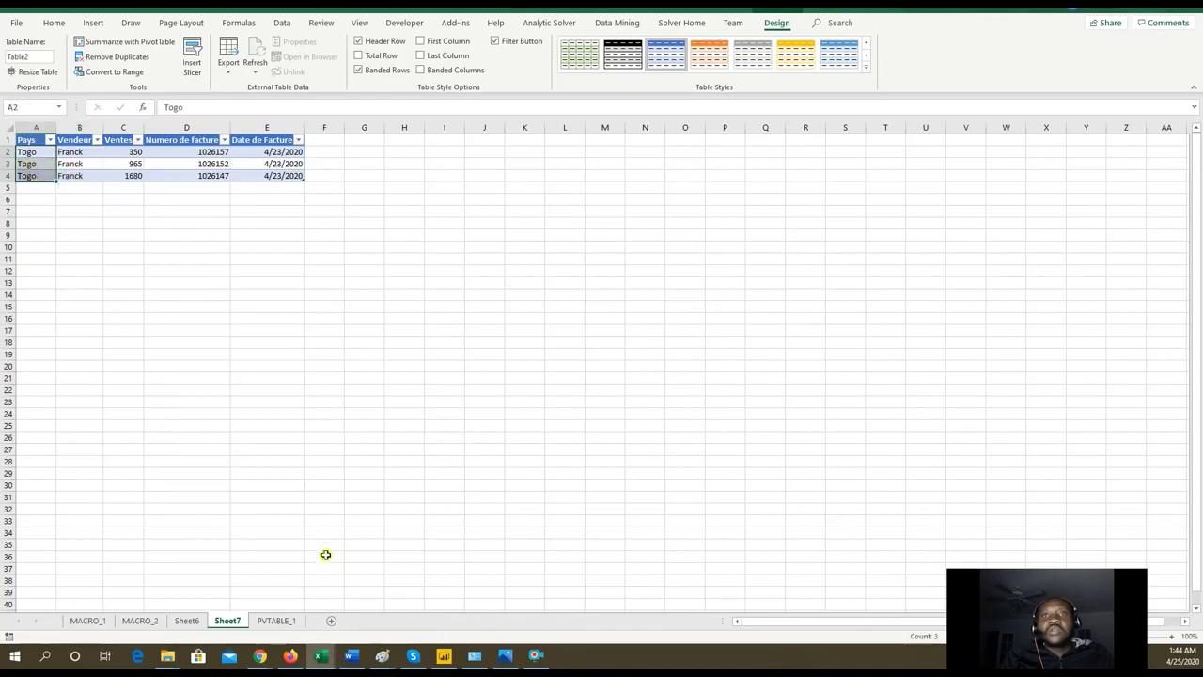
Delete the detail sheets Sheet6 and Sheet7 from the workbook.
{"action": "left_click", "coordinate": [188, 622]}
{"action": "right_click", "coordinate": [194, 626]}
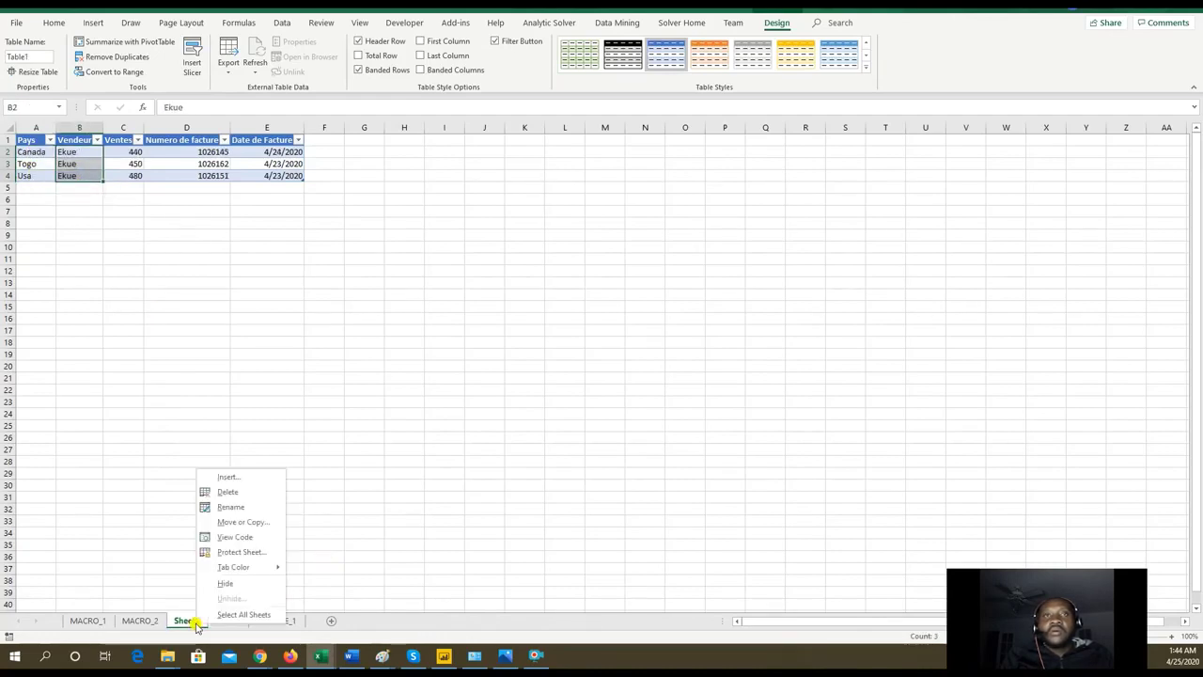
{"action": "left_click", "coordinate": [228, 491]}
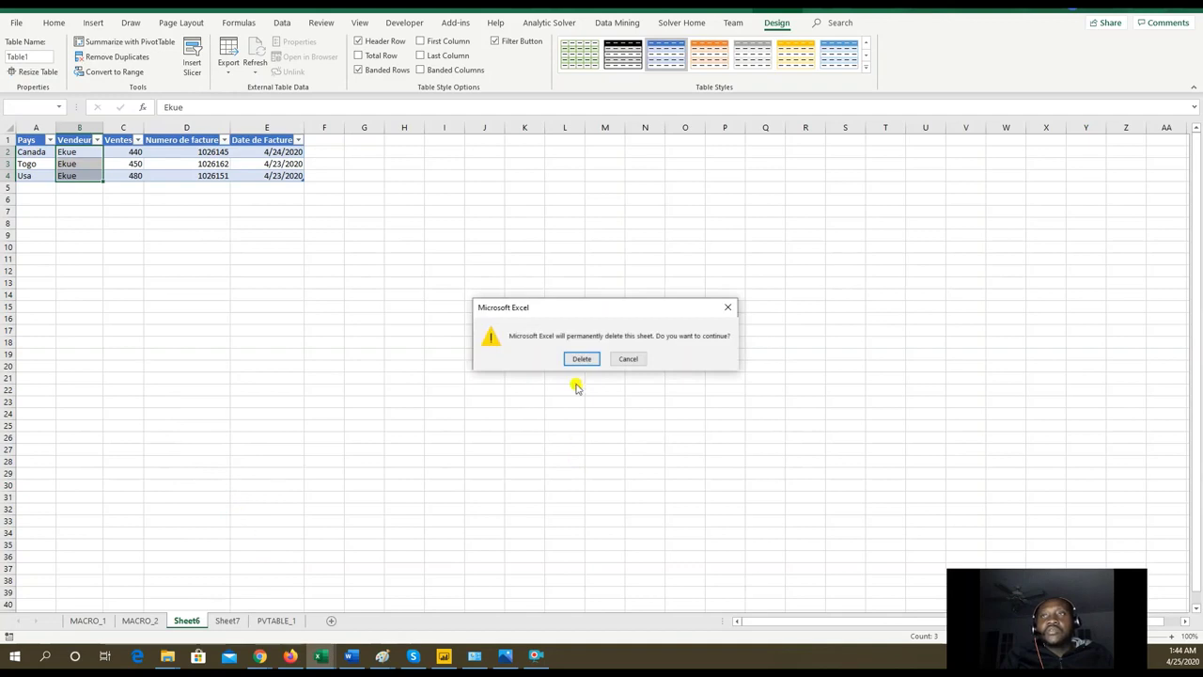
{"action": "left_click", "coordinate": [581, 359]}
{"action": "right_click", "coordinate": [191, 625]}
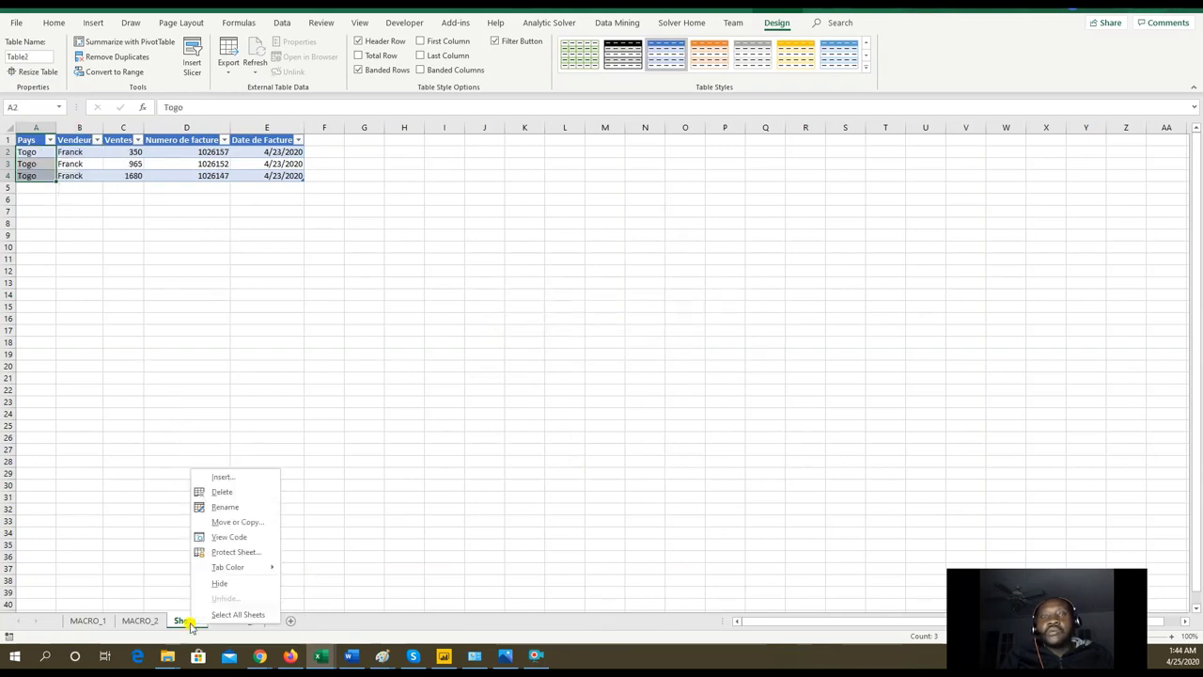
{"action": "left_click", "coordinate": [230, 493]}
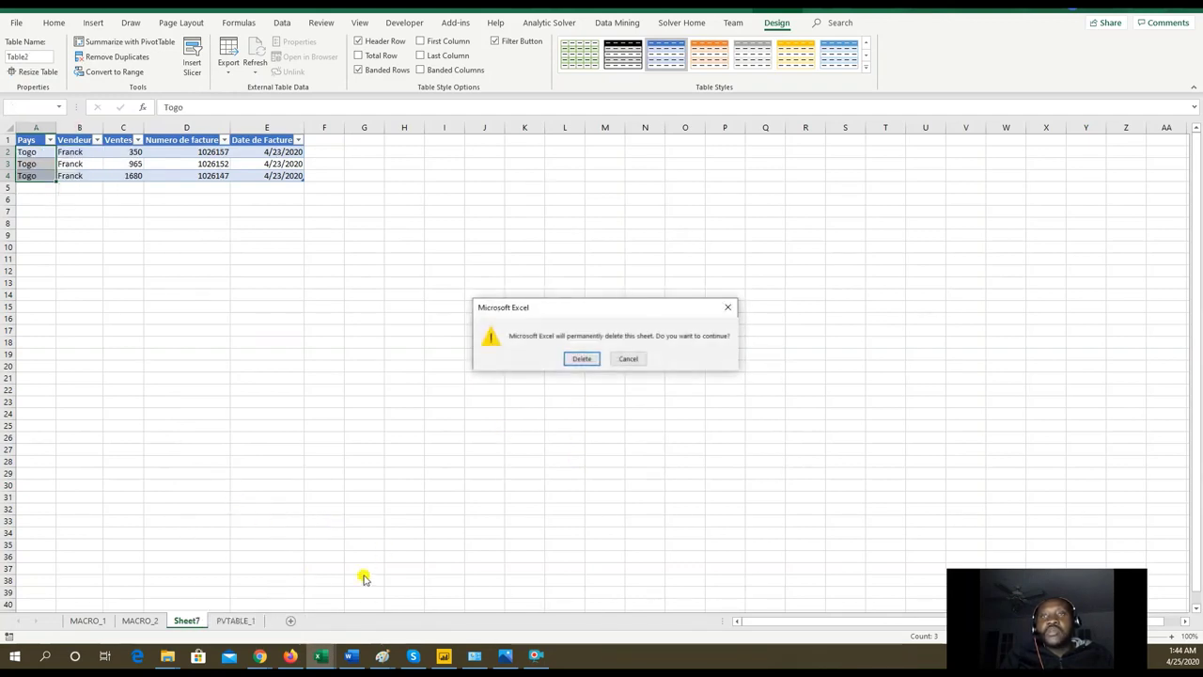
{"action": "left_click", "coordinate": [576, 359]}
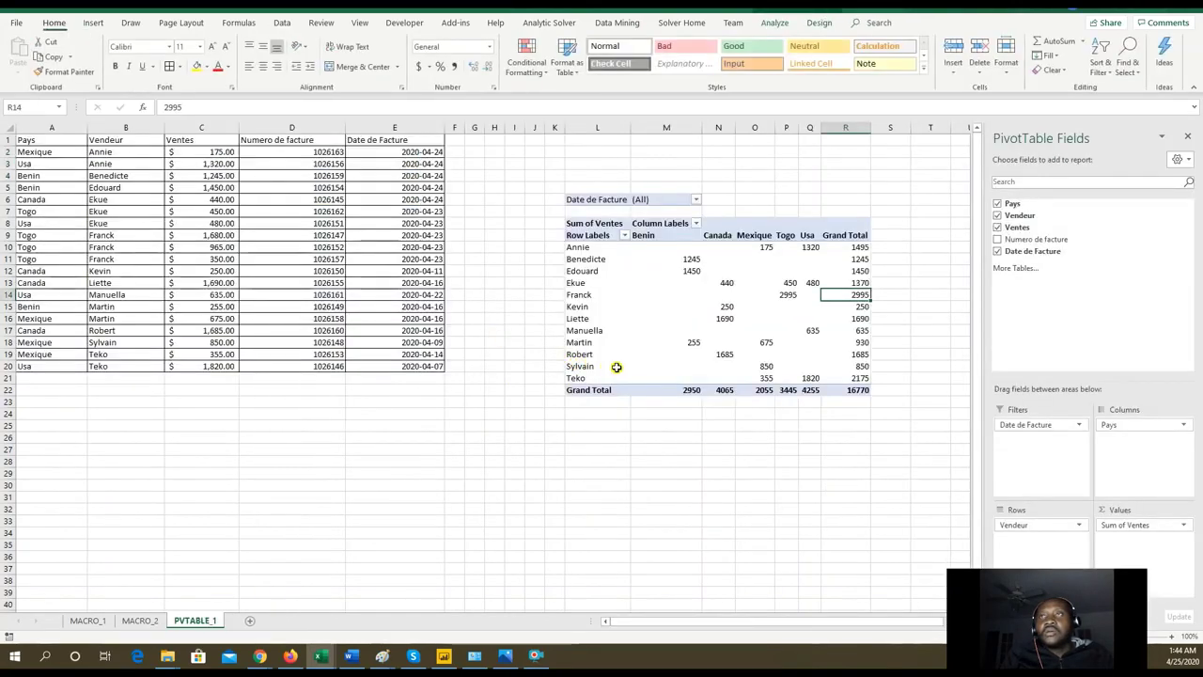
{"action": "left_click", "coordinate": [787, 461]}
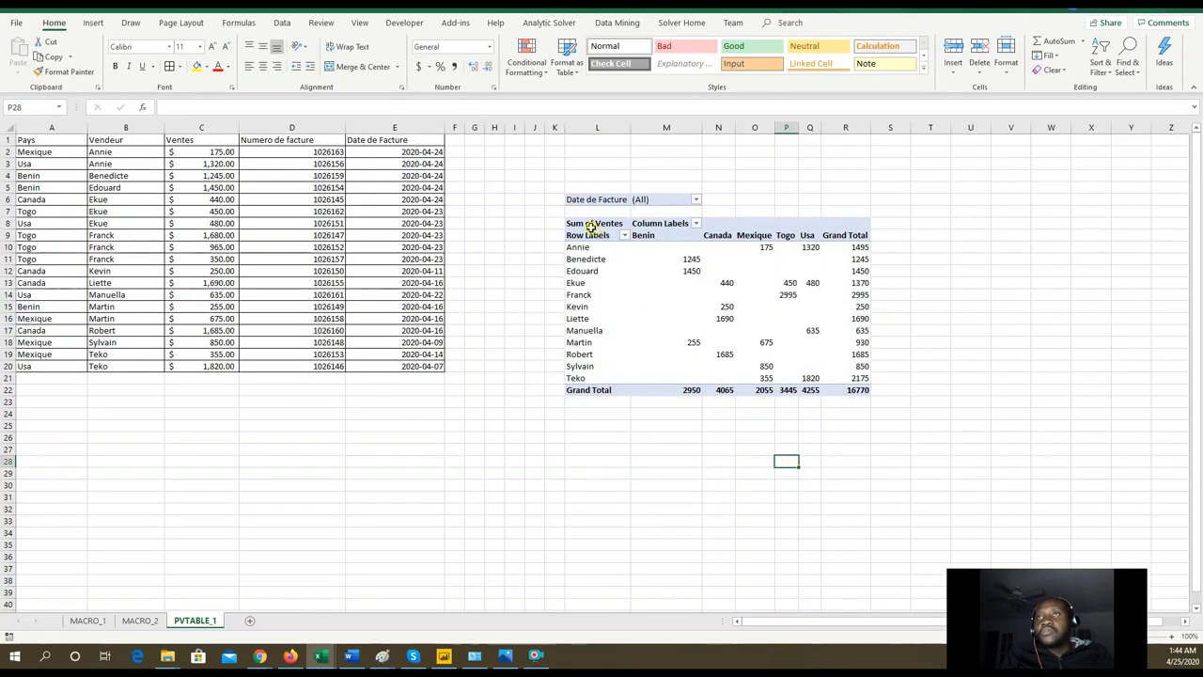
Extract the sales records behind the Togo value in P14 to a new sheet.
{"action": "mouse_move", "coordinate": [587, 226]}
{"action": "left_mouse_down"}
{"action": "mouse_move", "coordinate": [859, 314]}
{"action": "mouse_move", "coordinate": [863, 390]}
{"action": "left_mouse_up"}
{"action": "left_click", "coordinate": [846, 414]}
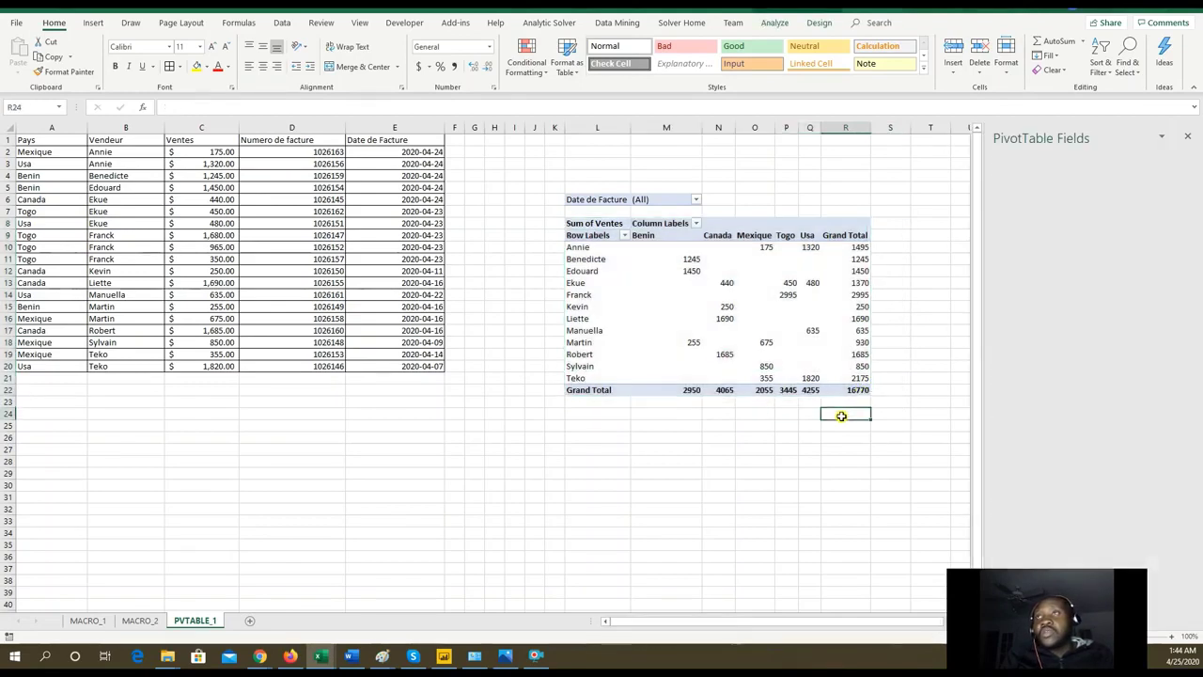
{"action": "left_click", "coordinate": [860, 283]}
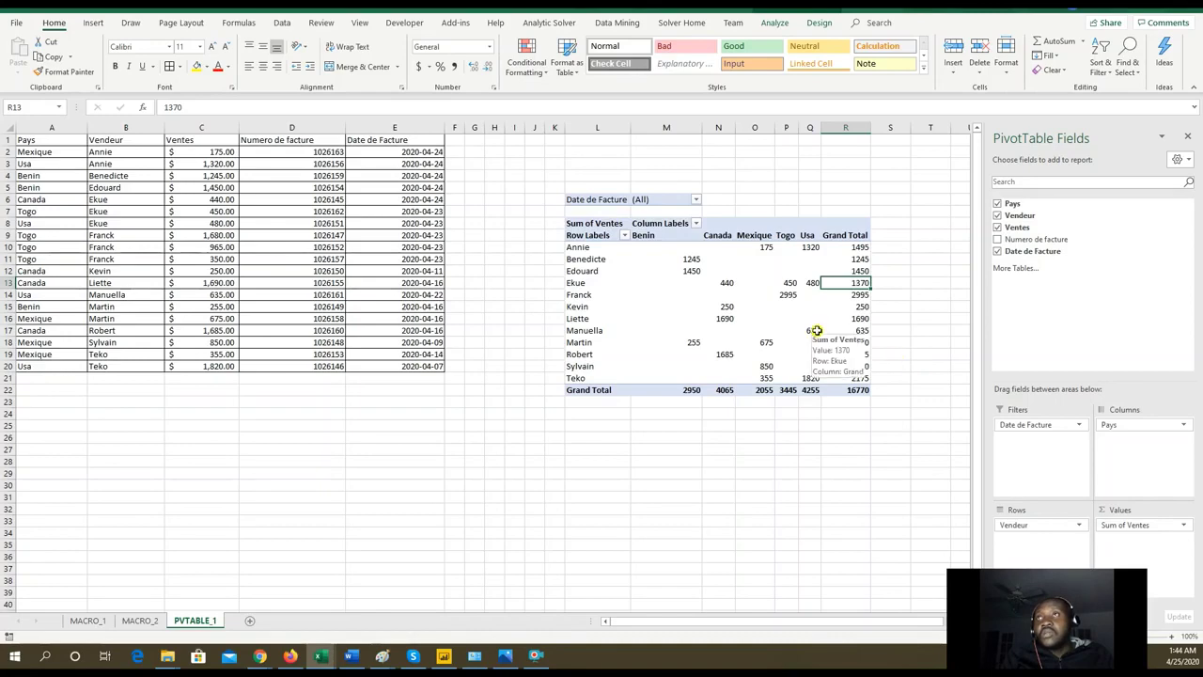
{"action": "left_click", "coordinate": [790, 296]}
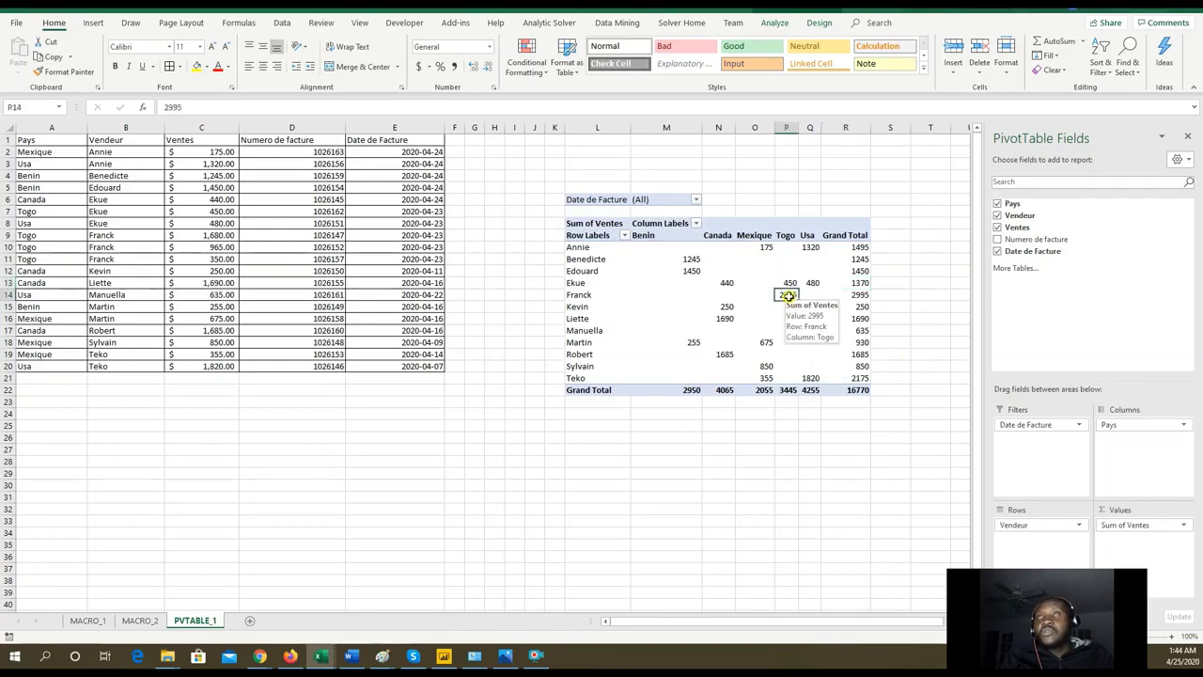
{"action": "double_click", "coordinate": [788, 296]}
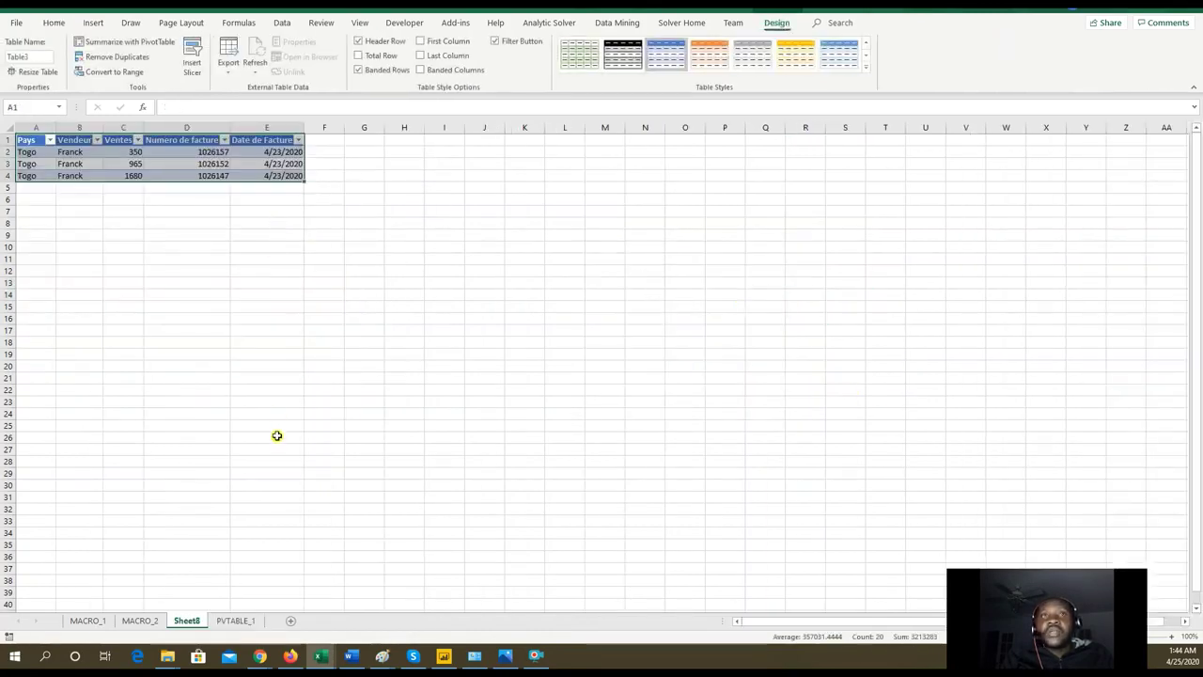
Delete the detail sheet Sheet8 from the workbook.
{"action": "right_click", "coordinate": [194, 622]}
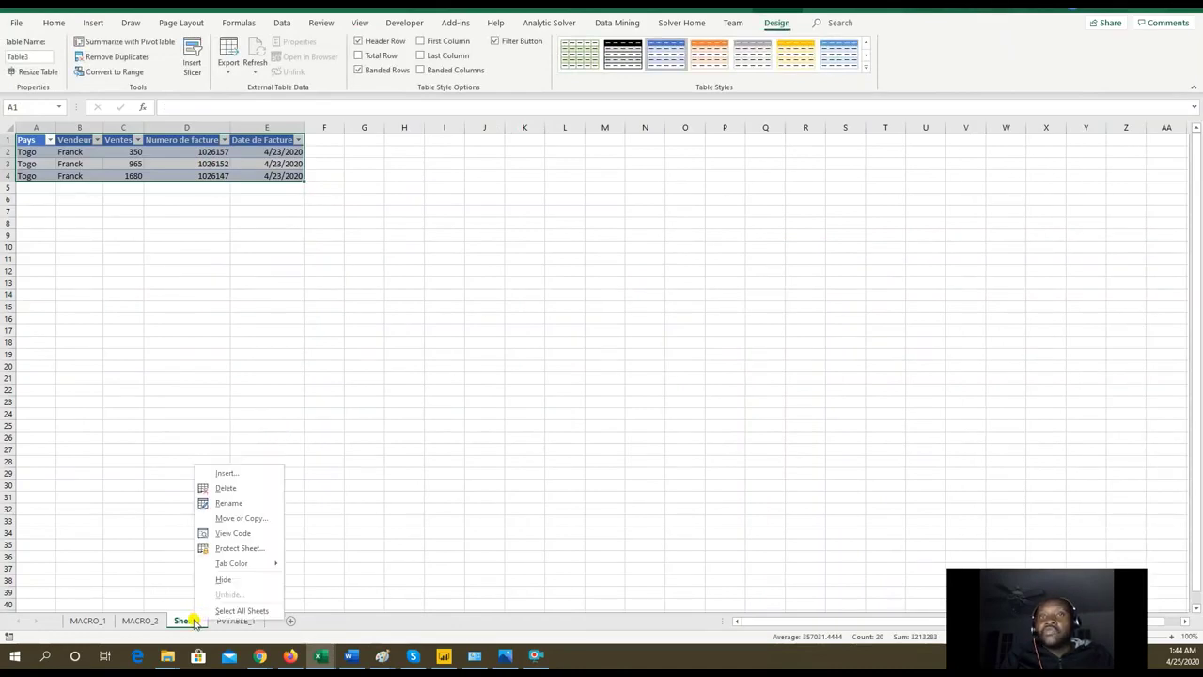
{"action": "left_click", "coordinate": [240, 490]}
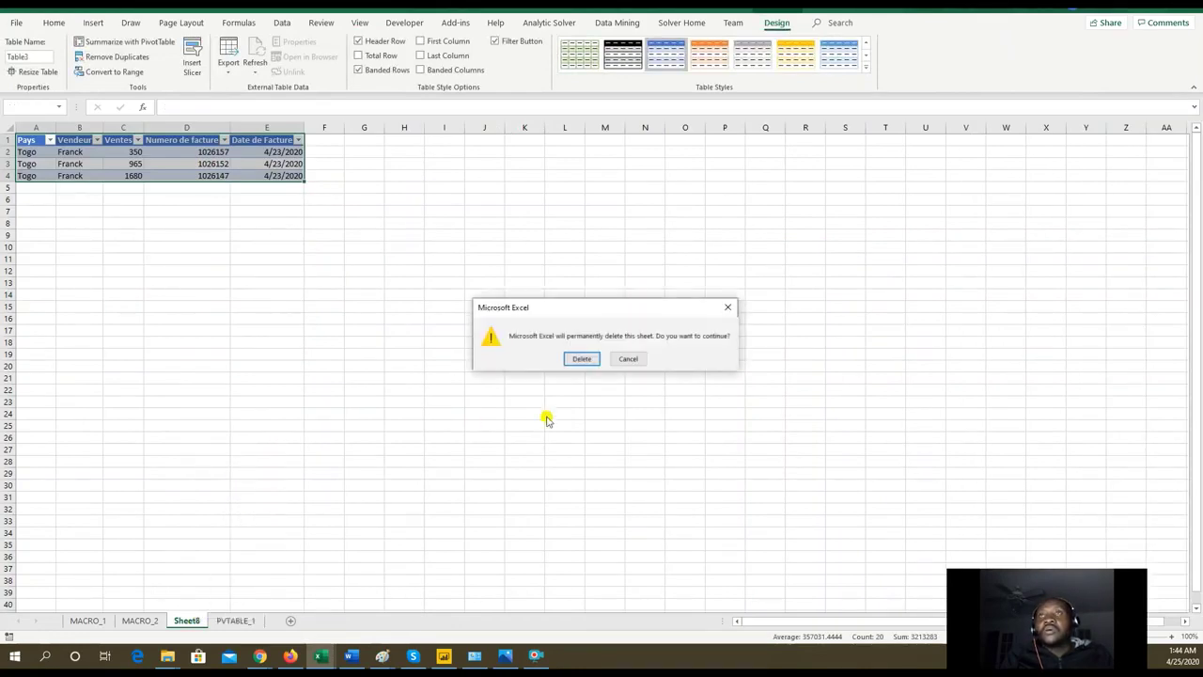
{"action": "left_click", "coordinate": [570, 357]}
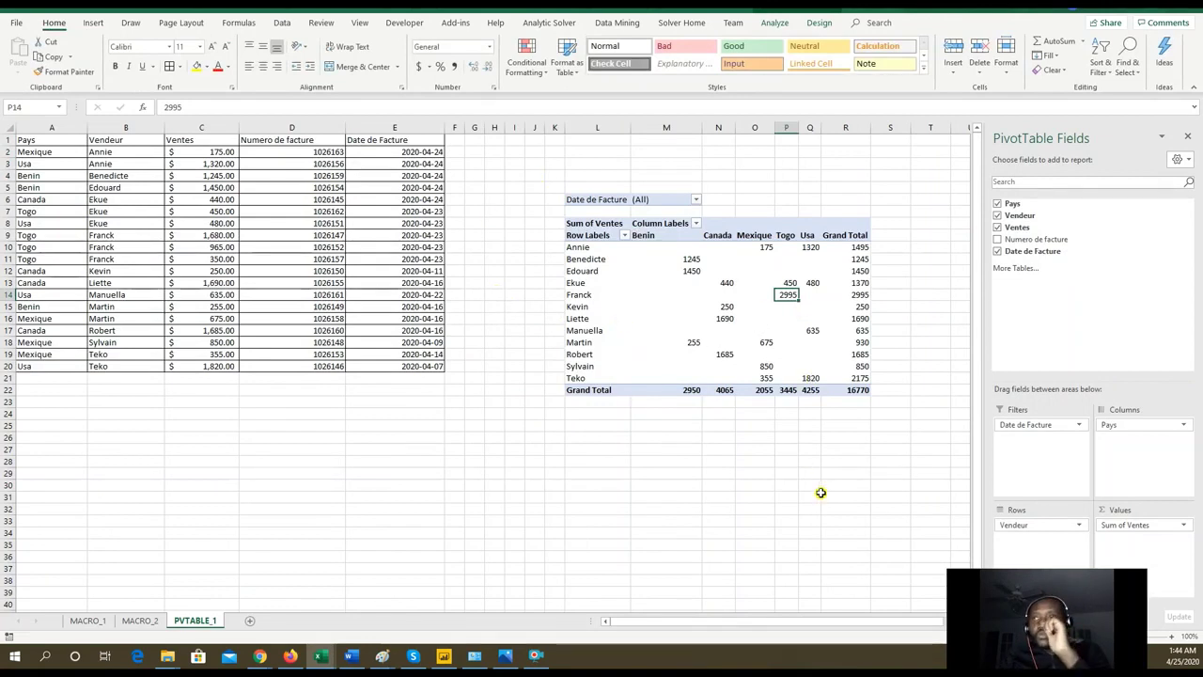
Summarize the pivot table's Ventes values by Count and check the cells P14, O10 and R10.
{"action": "left_click", "coordinate": [700, 448]}
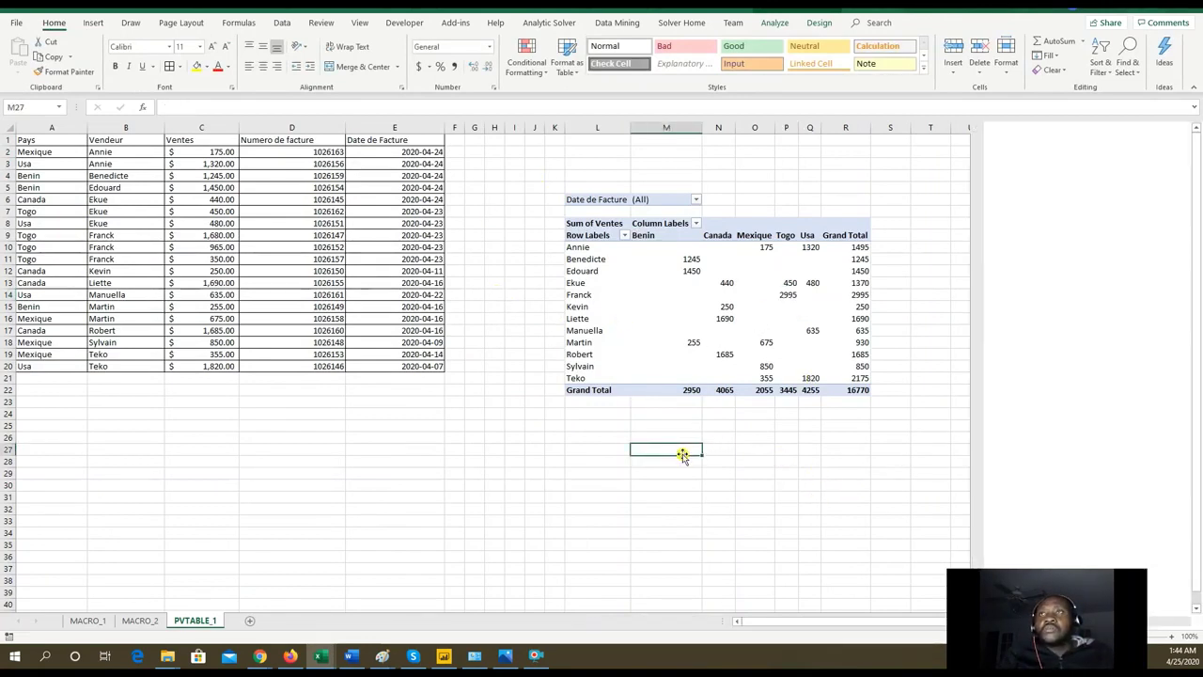
{"action": "left_click_drag", "start_coordinate": [568, 190], "coordinate": [766, 373]}
{"action": "left_click", "coordinate": [767, 368]}
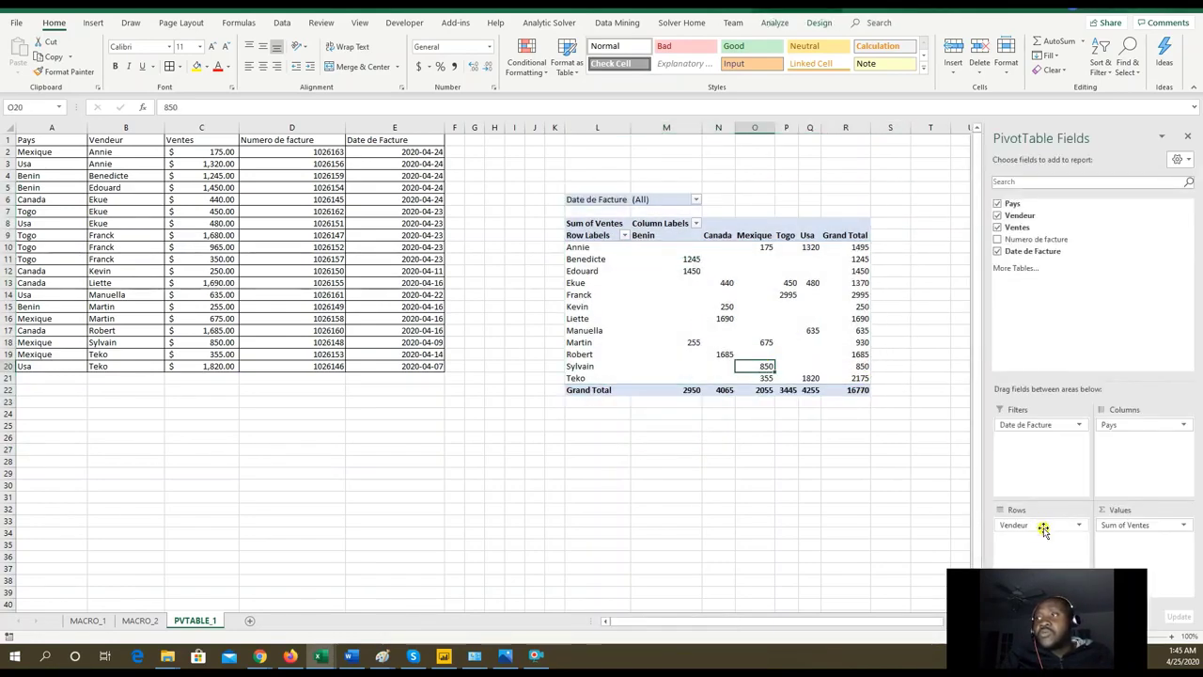
{"action": "mouse_move", "coordinate": [1056, 568]}
{"action": "left_click_drag", "start_coordinate": [1054, 576], "coordinate": [1054, 612]}
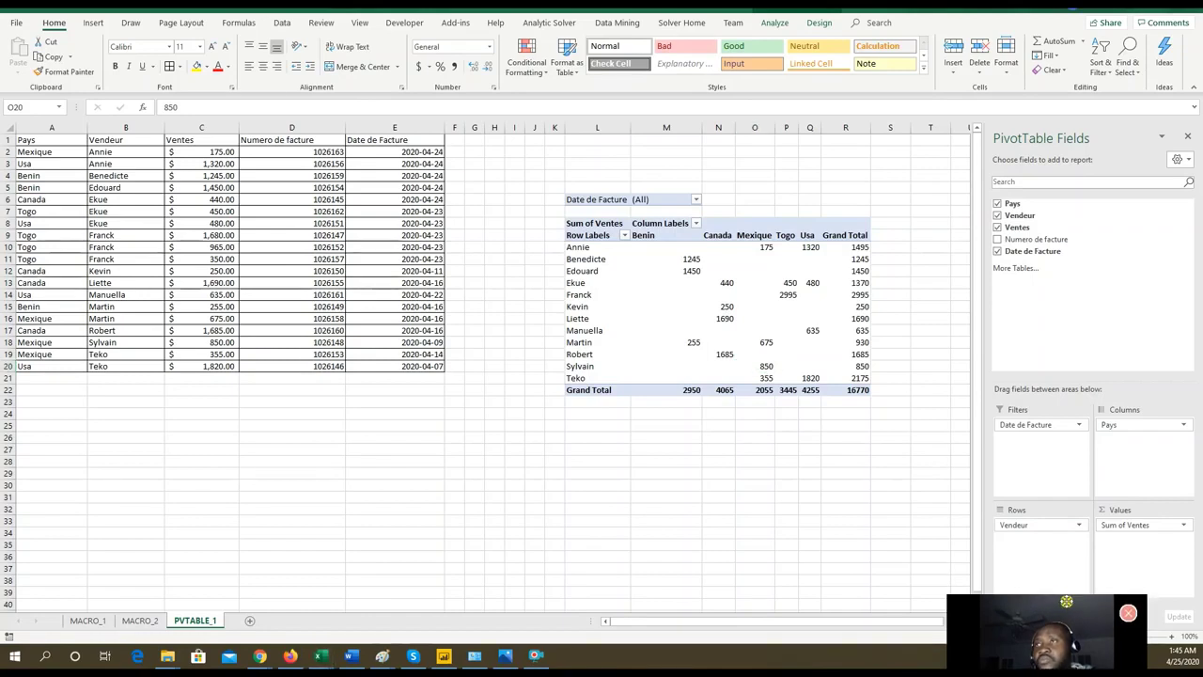
{"action": "left_click", "coordinate": [1185, 528]}
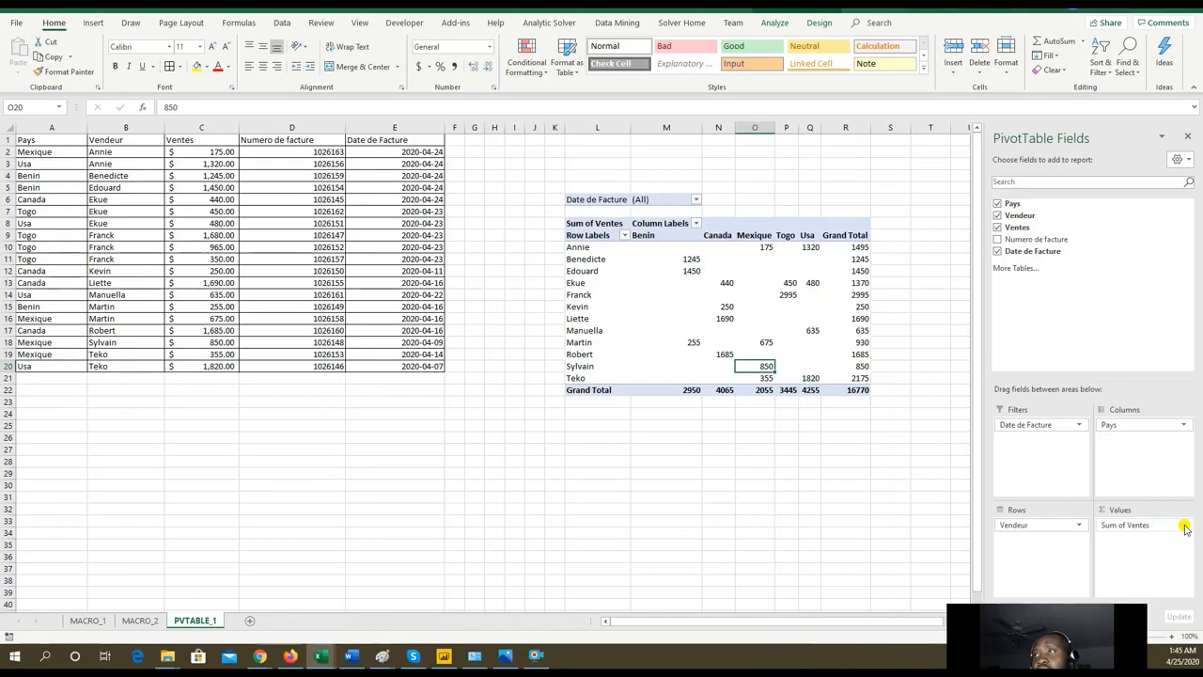
{"action": "left_click", "coordinate": [1186, 528]}
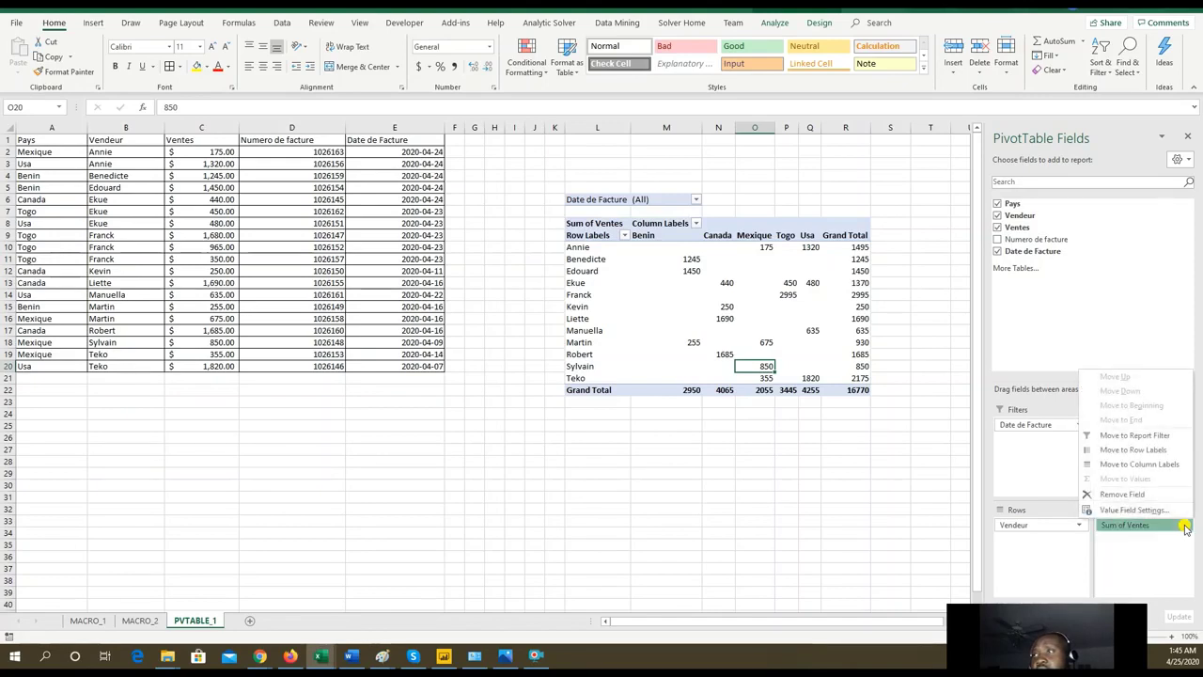
{"action": "left_click", "coordinate": [1132, 511]}
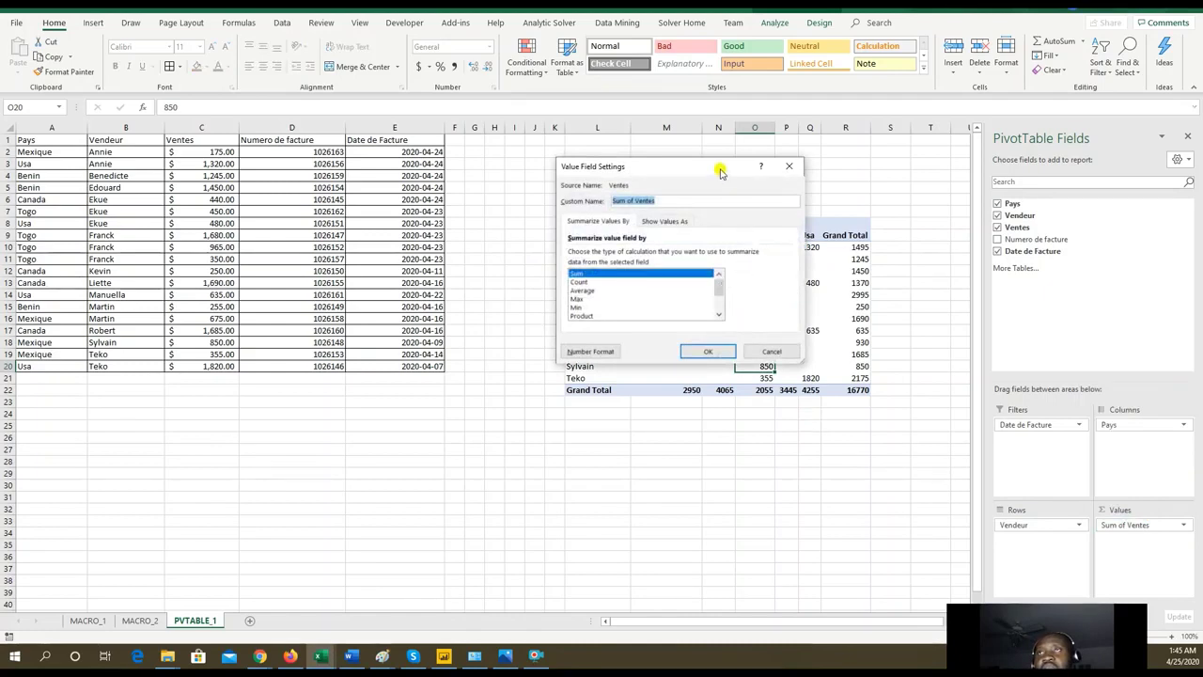
{"action": "left_click_drag", "start_coordinate": [720, 173], "coordinate": [433, 225]}
{"action": "left_click", "coordinate": [294, 336]}
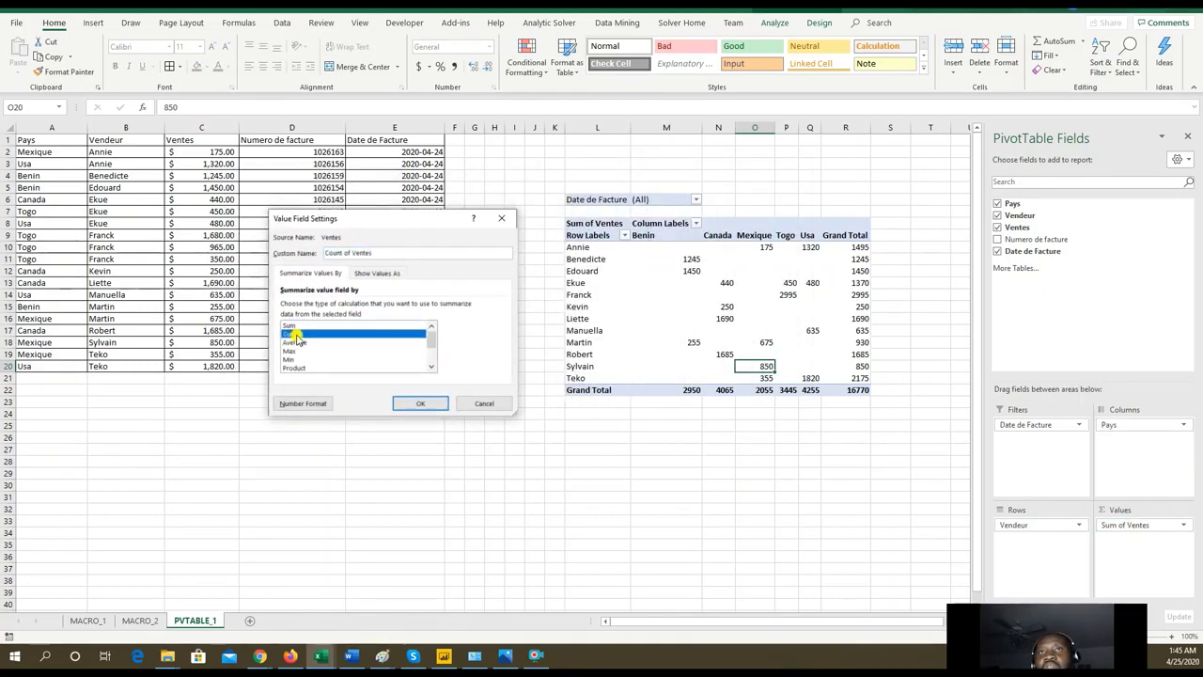
{"action": "left_click", "coordinate": [421, 406]}
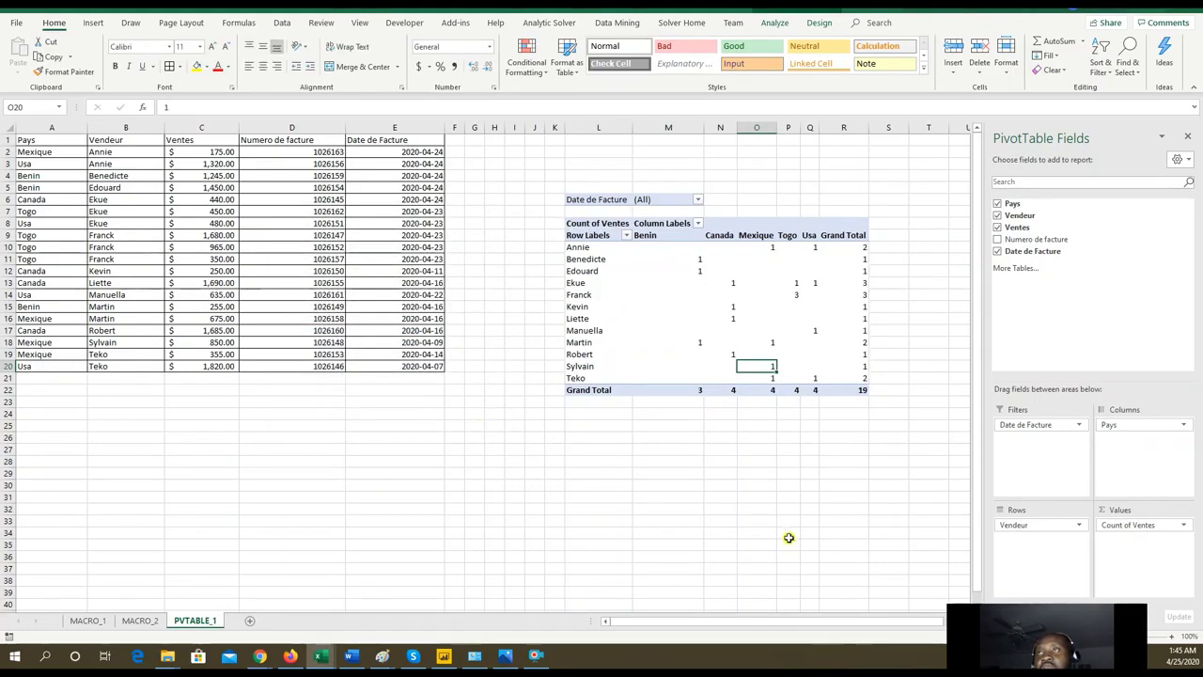
{"action": "left_click", "coordinate": [796, 297]}
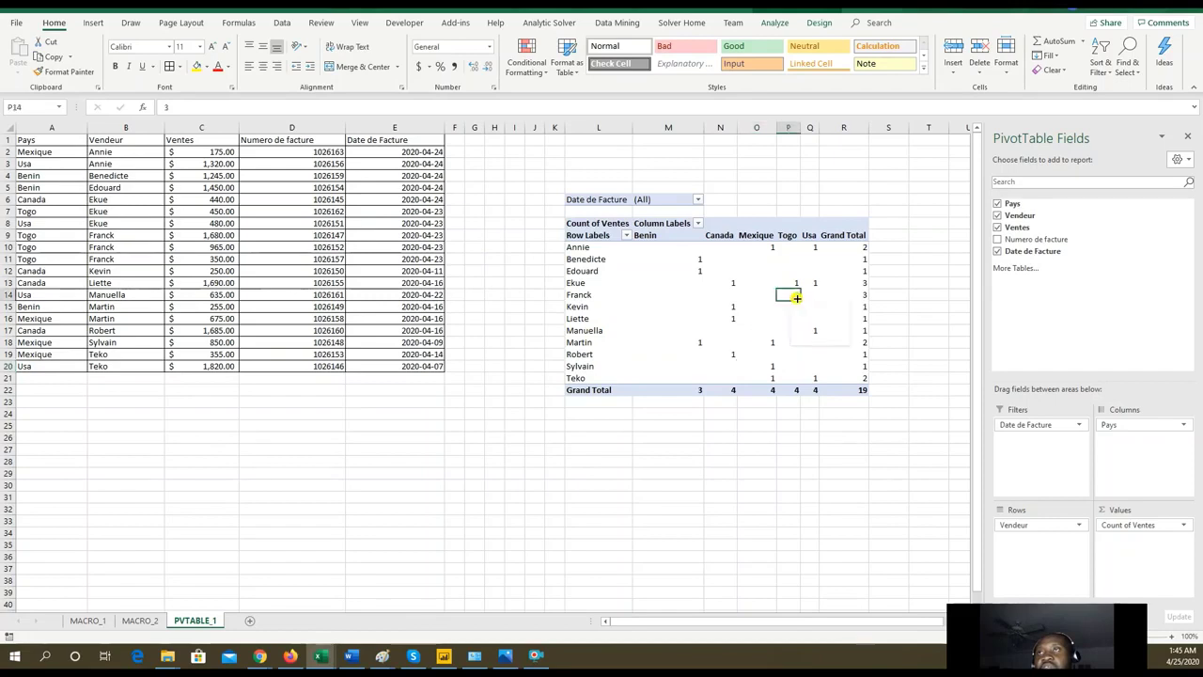
{"action": "left_click", "coordinate": [766, 249]}
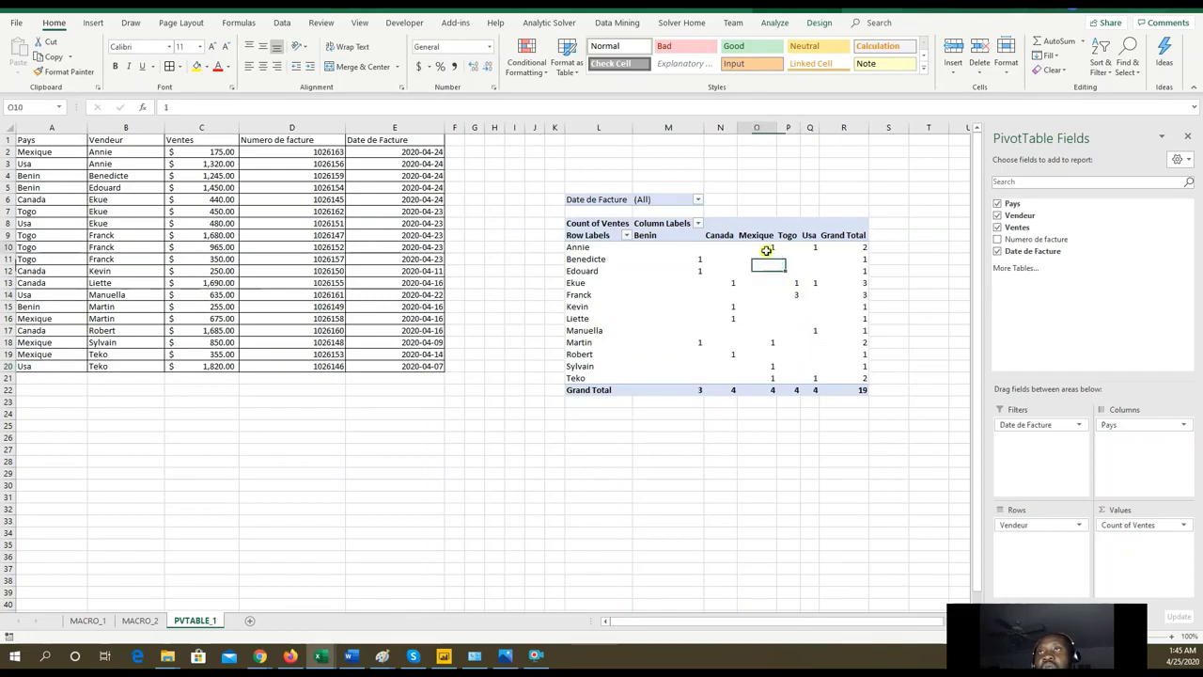
{"action": "left_click", "coordinate": [824, 245]}
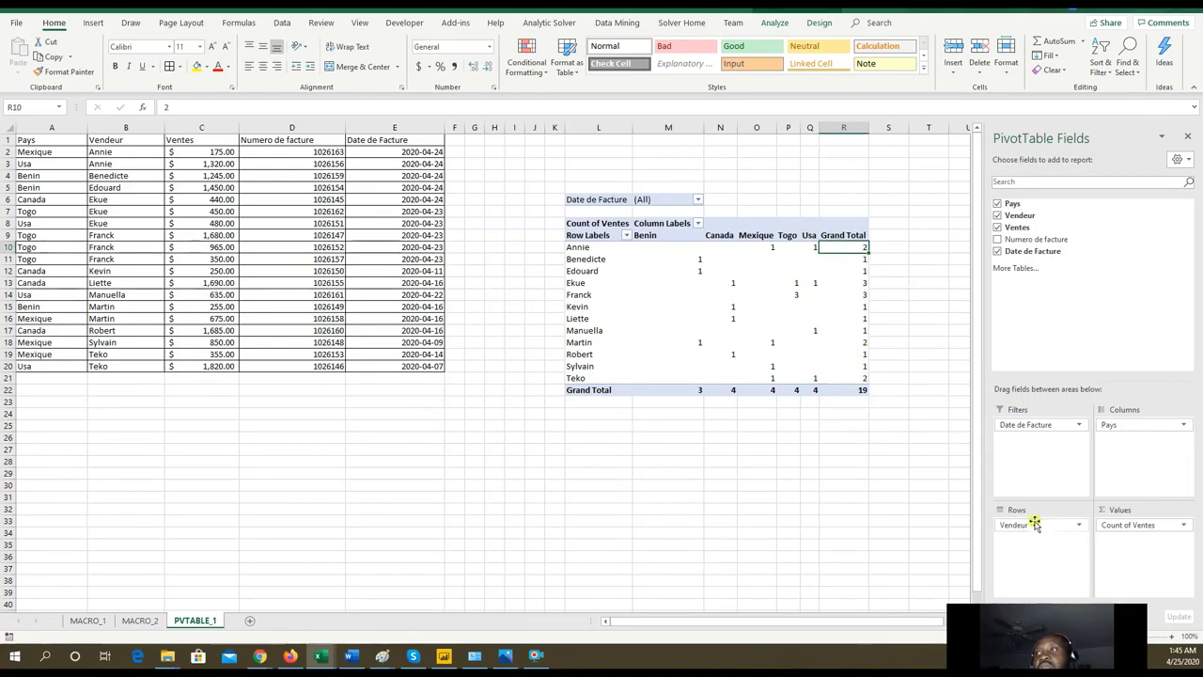
Set the Ventes value field back to summarizing by Sum.
{"action": "left_click", "coordinate": [1185, 526]}
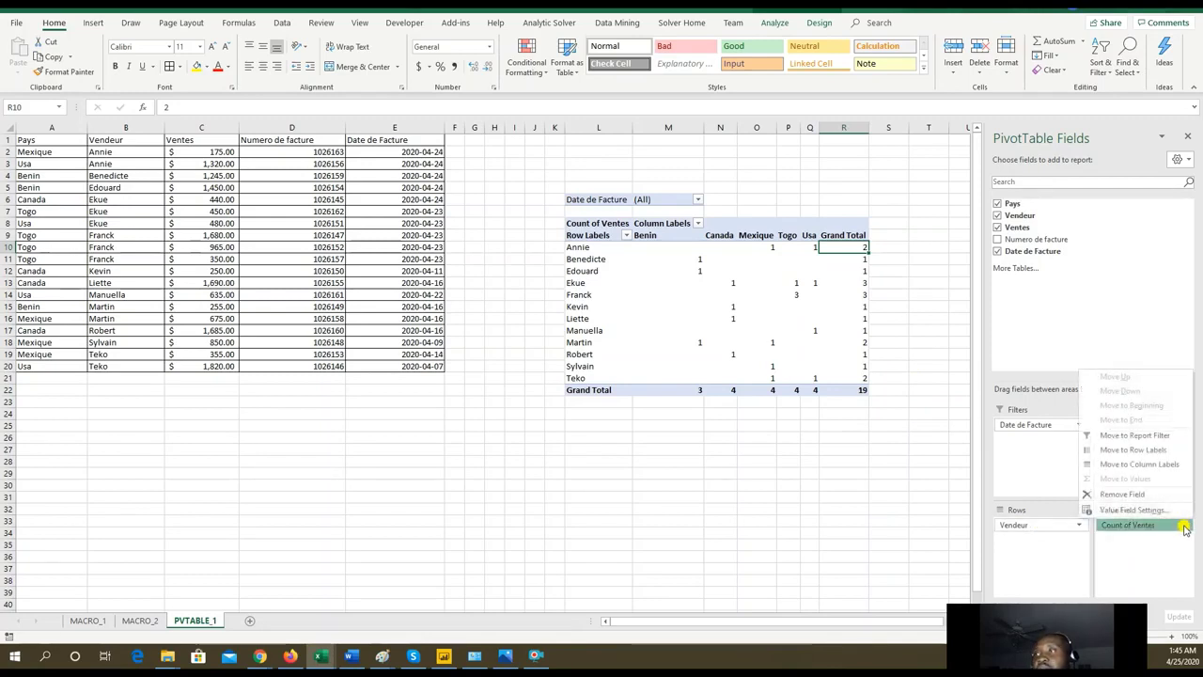
{"action": "left_click", "coordinate": [1133, 512]}
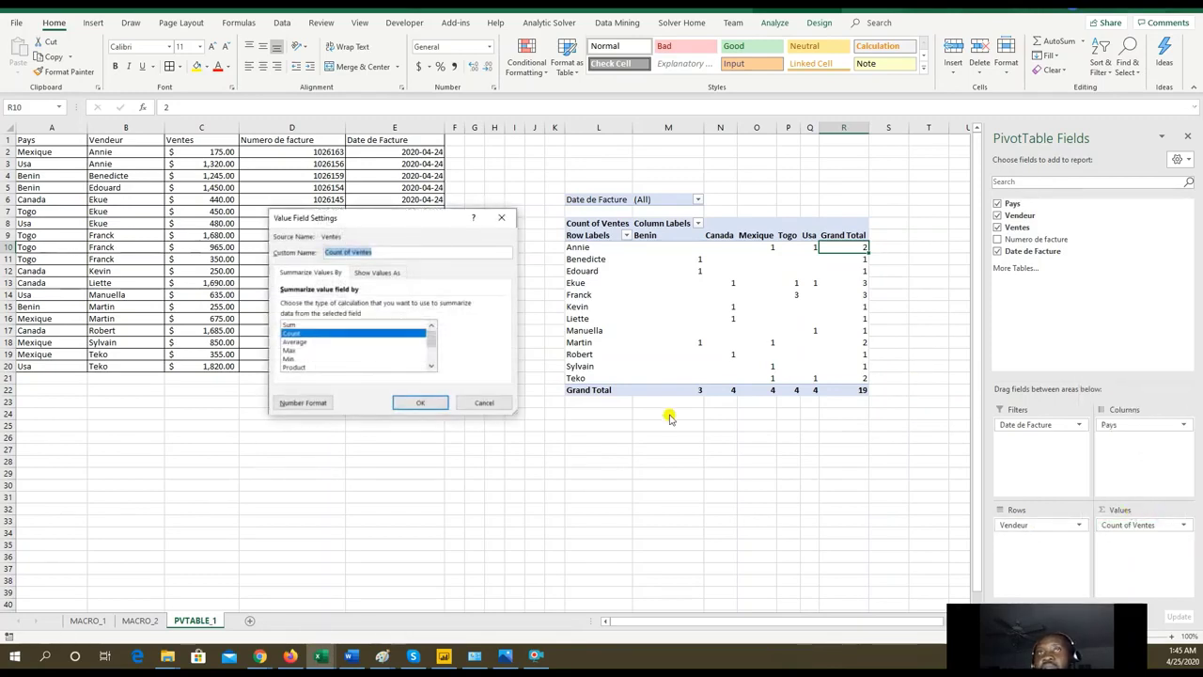
{"action": "left_click", "coordinate": [306, 326]}
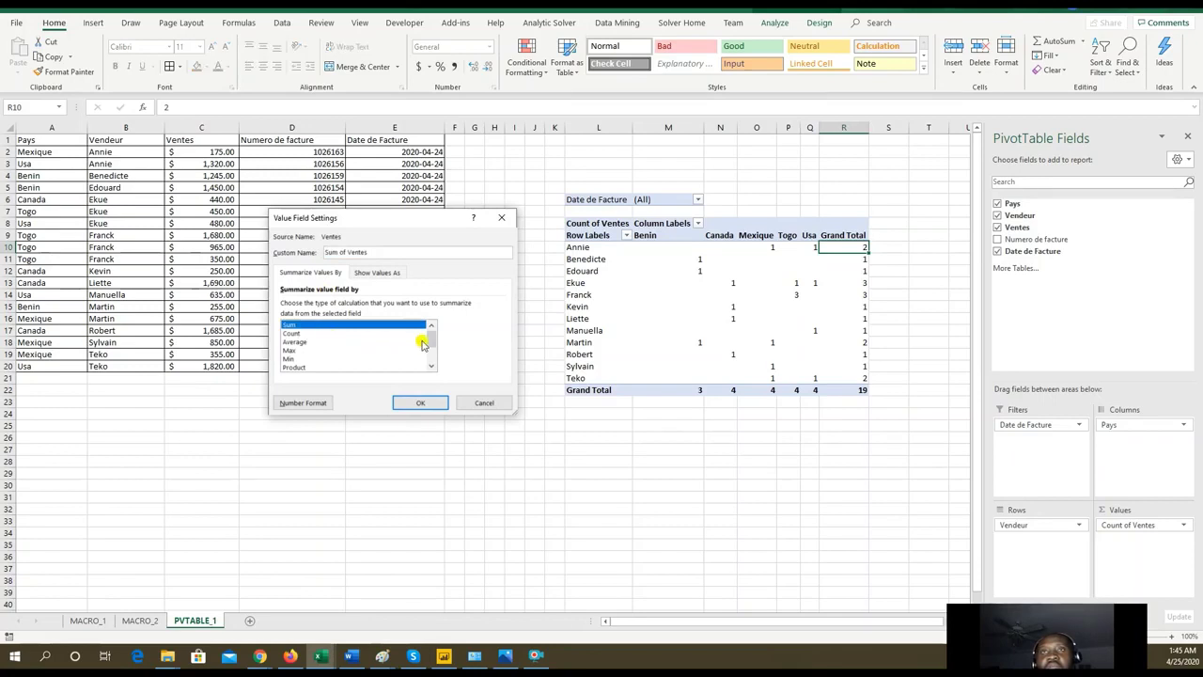
{"action": "mouse_move", "coordinate": [430, 344]}
{"action": "left_mouse_down"}
{"action": "mouse_move", "coordinate": [433, 359]}
{"action": "mouse_move", "coordinate": [433, 345]}
{"action": "left_mouse_up"}
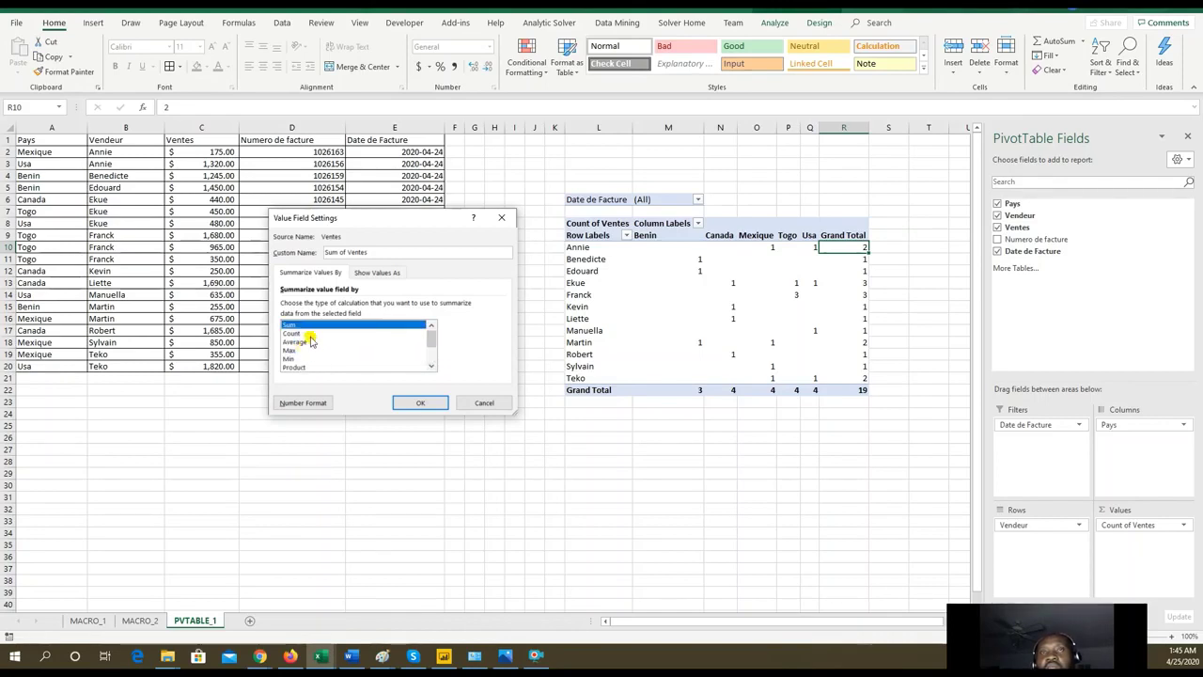
{"action": "left_click", "coordinate": [422, 406]}
{"action": "left_click", "coordinate": [838, 486]}
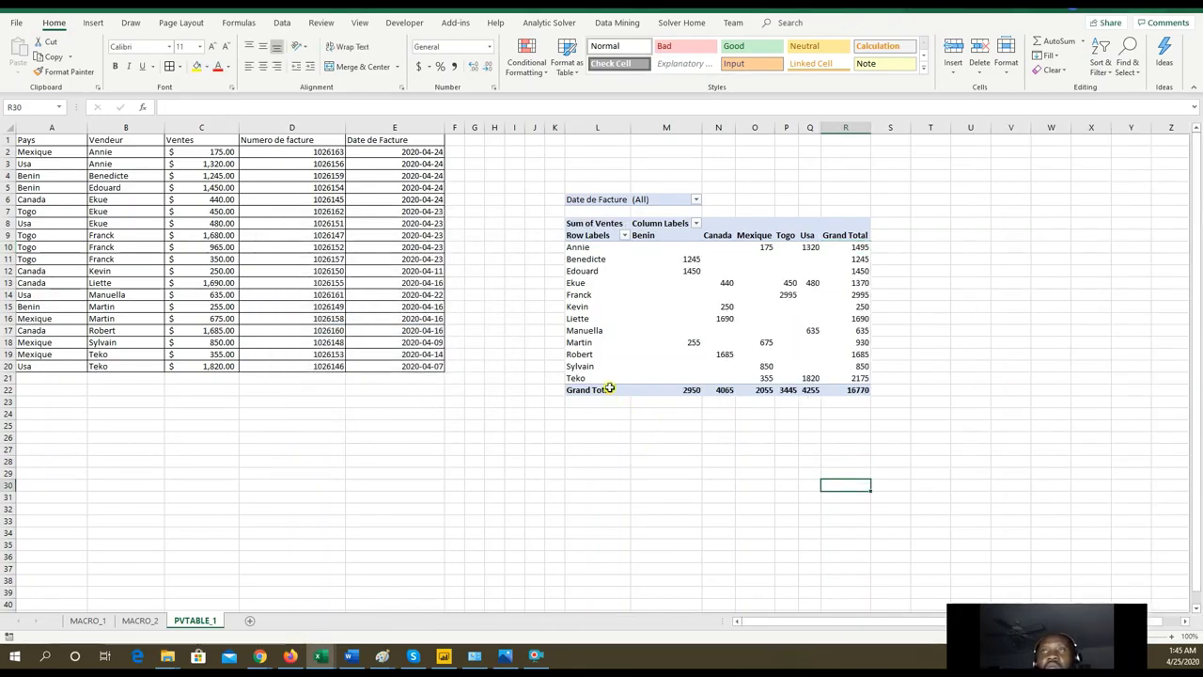
{"action": "left_click_drag", "start_coordinate": [552, 186], "coordinate": [888, 400]}
{"action": "left_click", "coordinate": [681, 423]}
{"action": "left_click", "coordinate": [601, 283]}
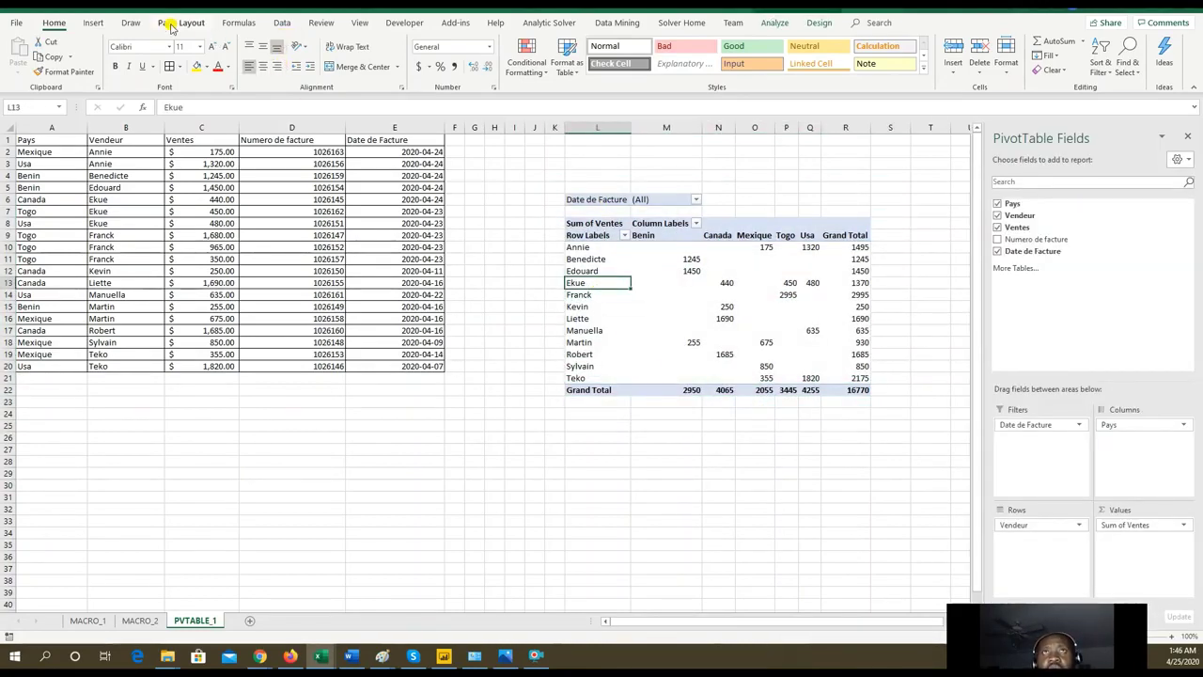
{"action": "left_click", "coordinate": [501, 210]}
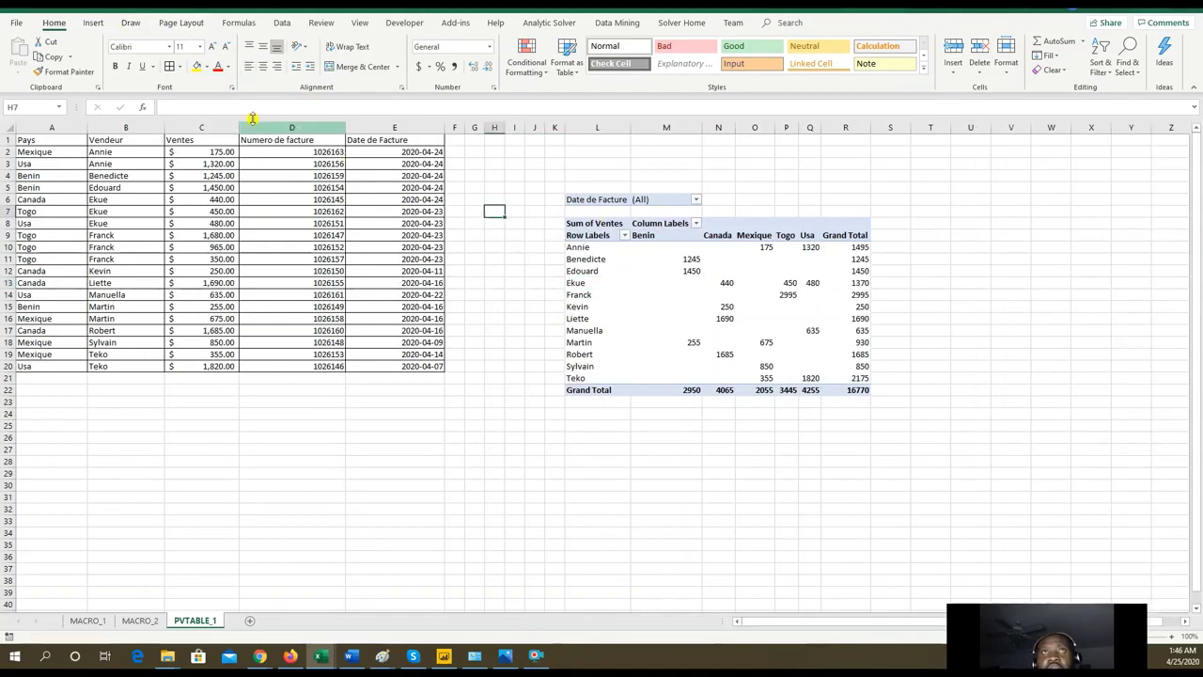
Review the creation of a pivot table from A1:E20 with an existing worksheet as destination, and cancel without creating it.
{"action": "left_click_drag", "start_coordinate": [70, 143], "coordinate": [413, 366]}
{"action": "left_click", "coordinate": [92, 25]}
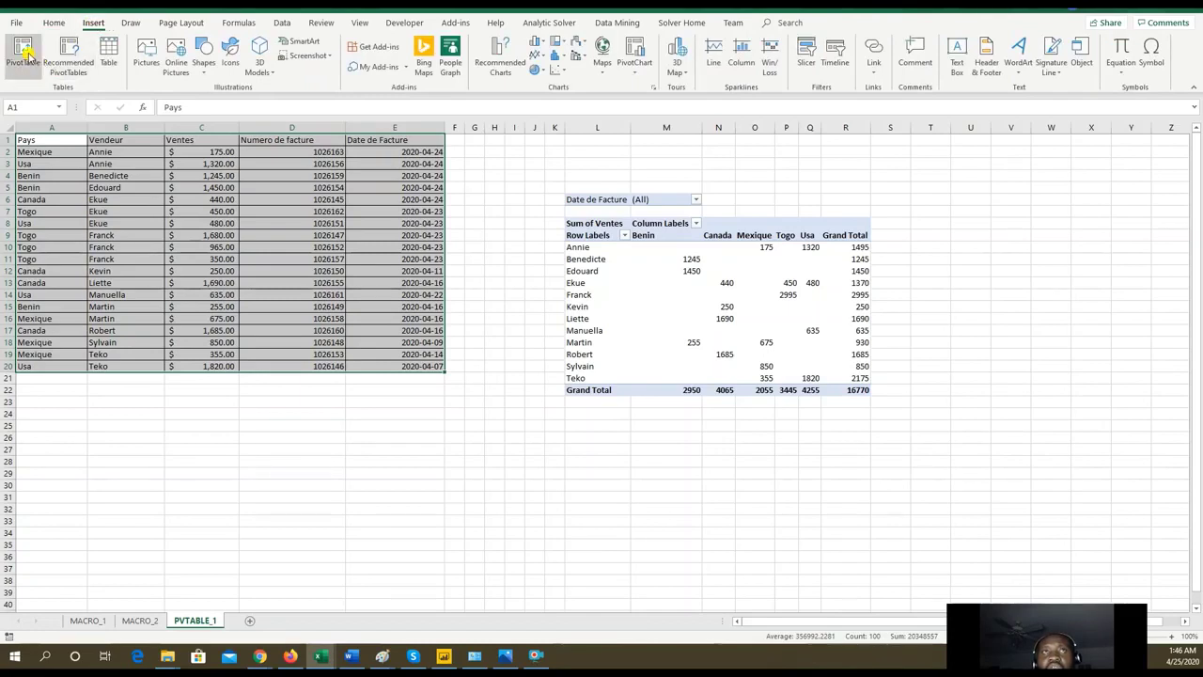
{"action": "left_click", "coordinate": [27, 55]}
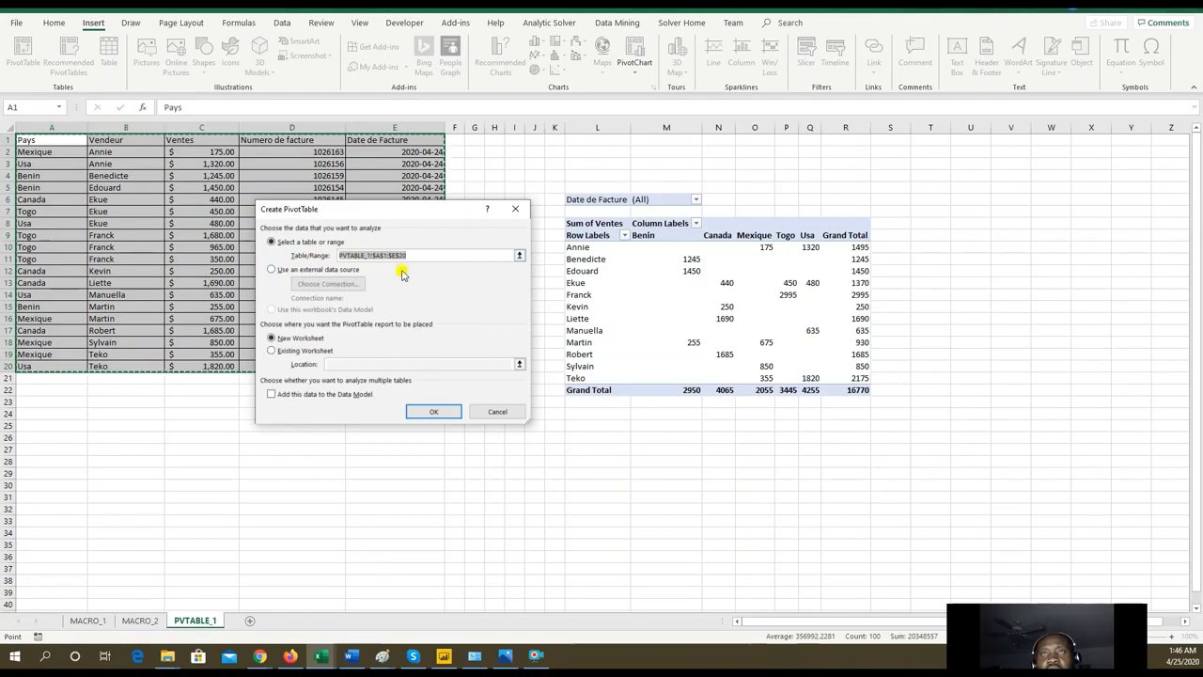
{"action": "left_click", "coordinate": [273, 351]}
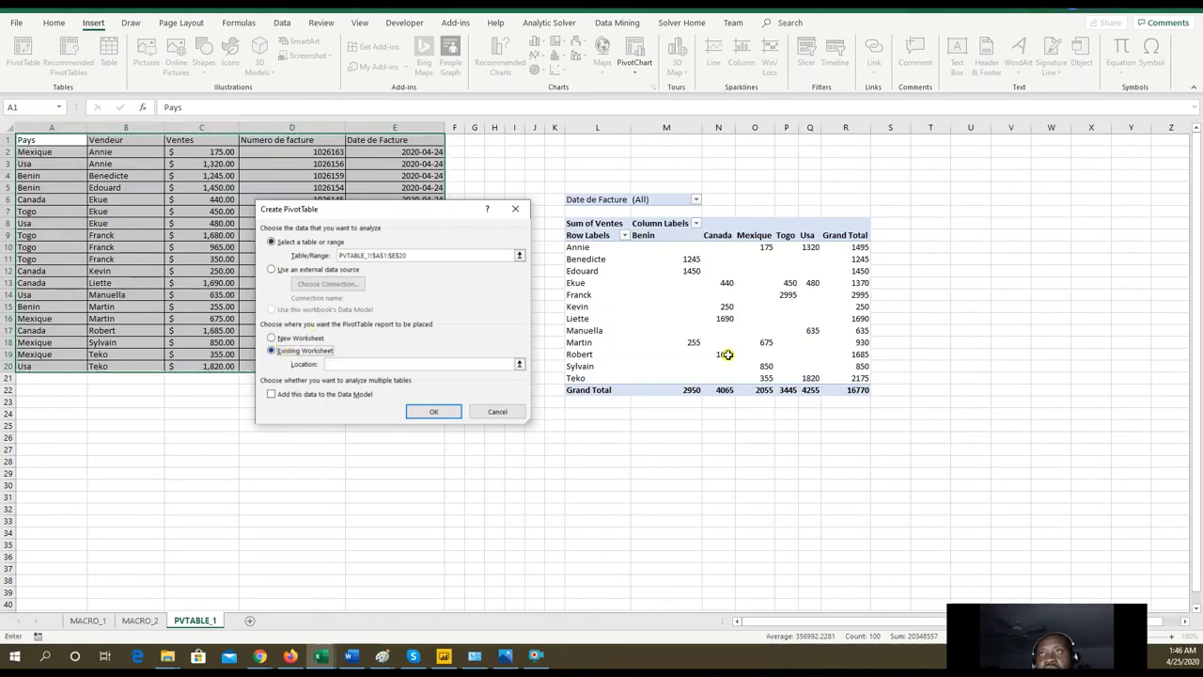
{"action": "left_click", "coordinate": [515, 209]}
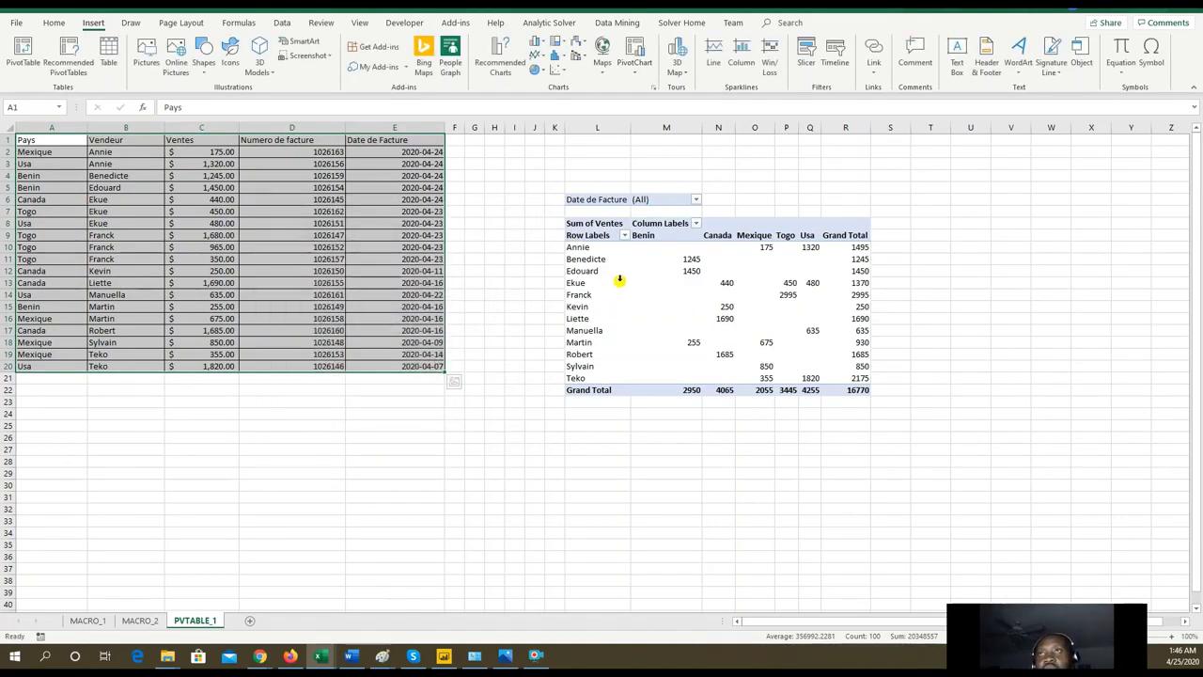
{"action": "left_click", "coordinate": [619, 279]}
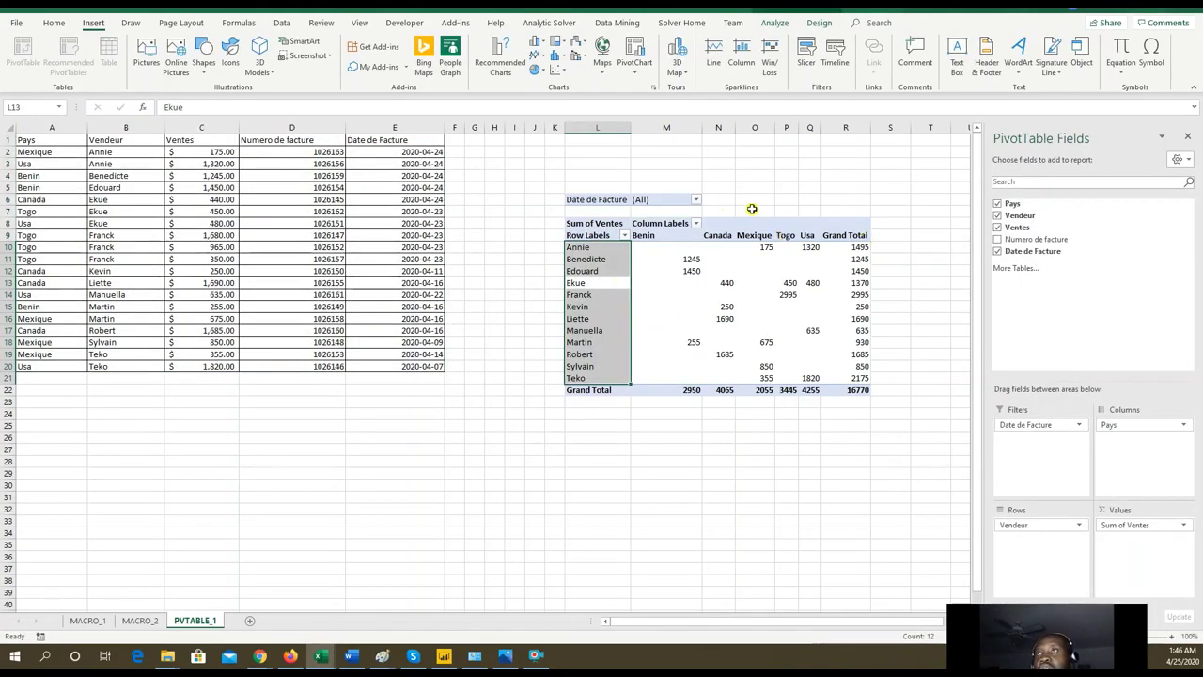
{"action": "mouse_move", "coordinate": [853, 343]}
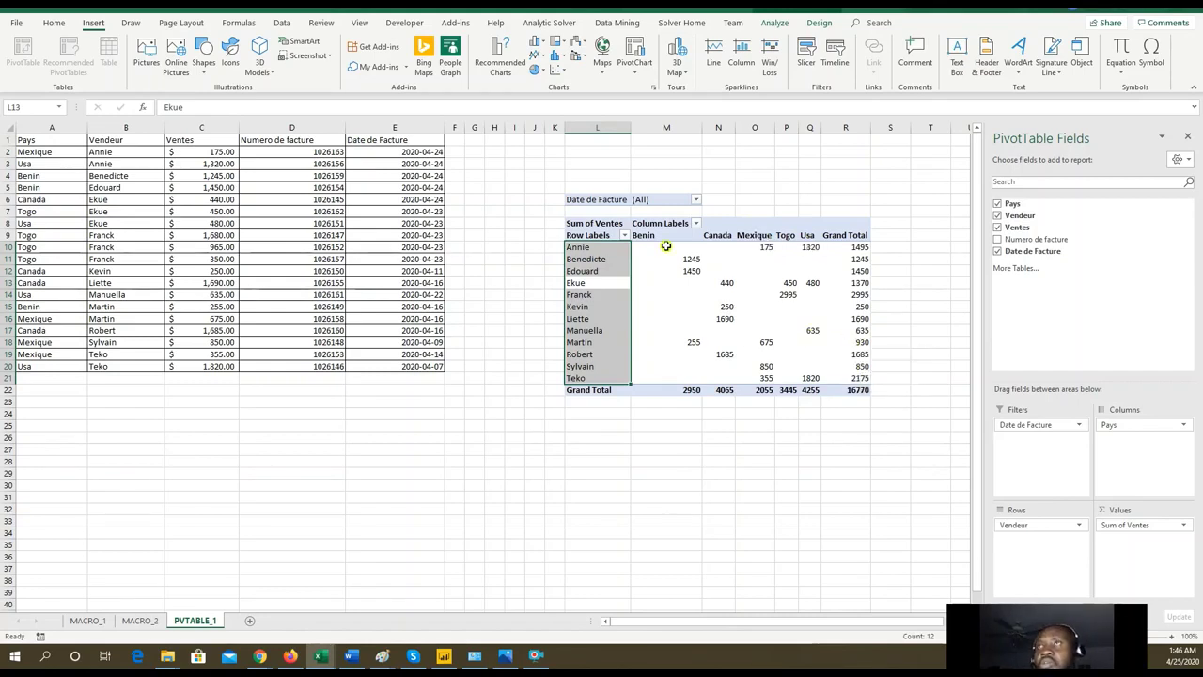
{"action": "left_click", "coordinate": [590, 223]}
{"action": "left_click", "coordinate": [598, 249]}
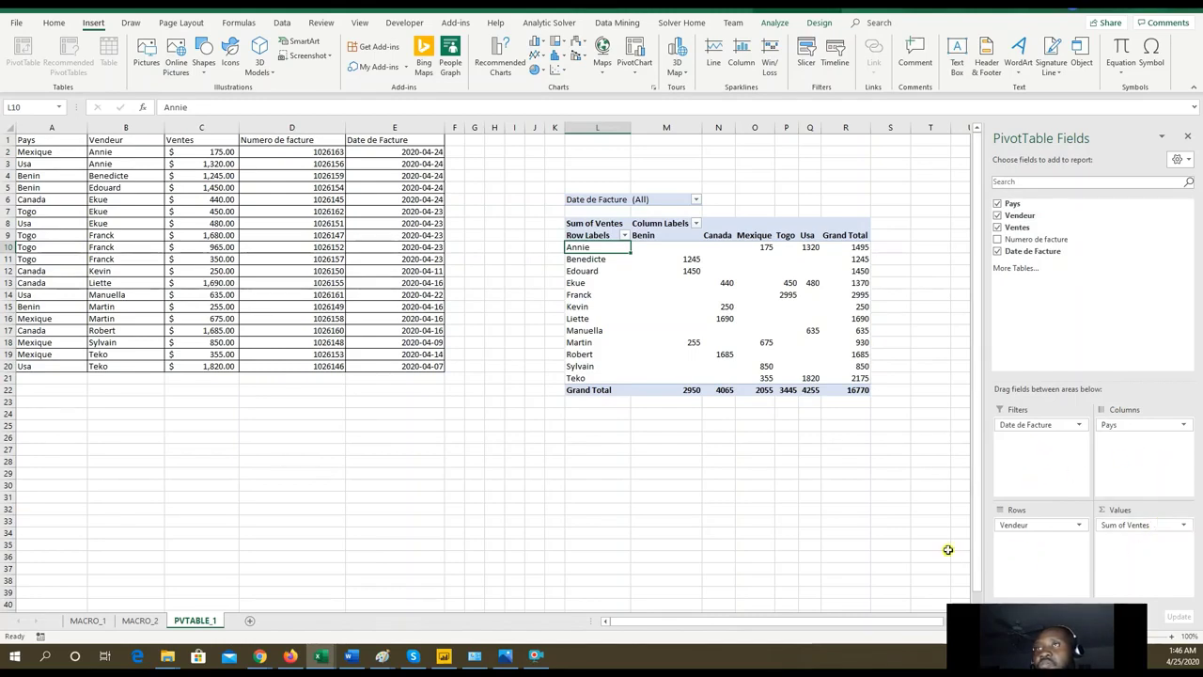
{"action": "left_click", "coordinate": [855, 508]}
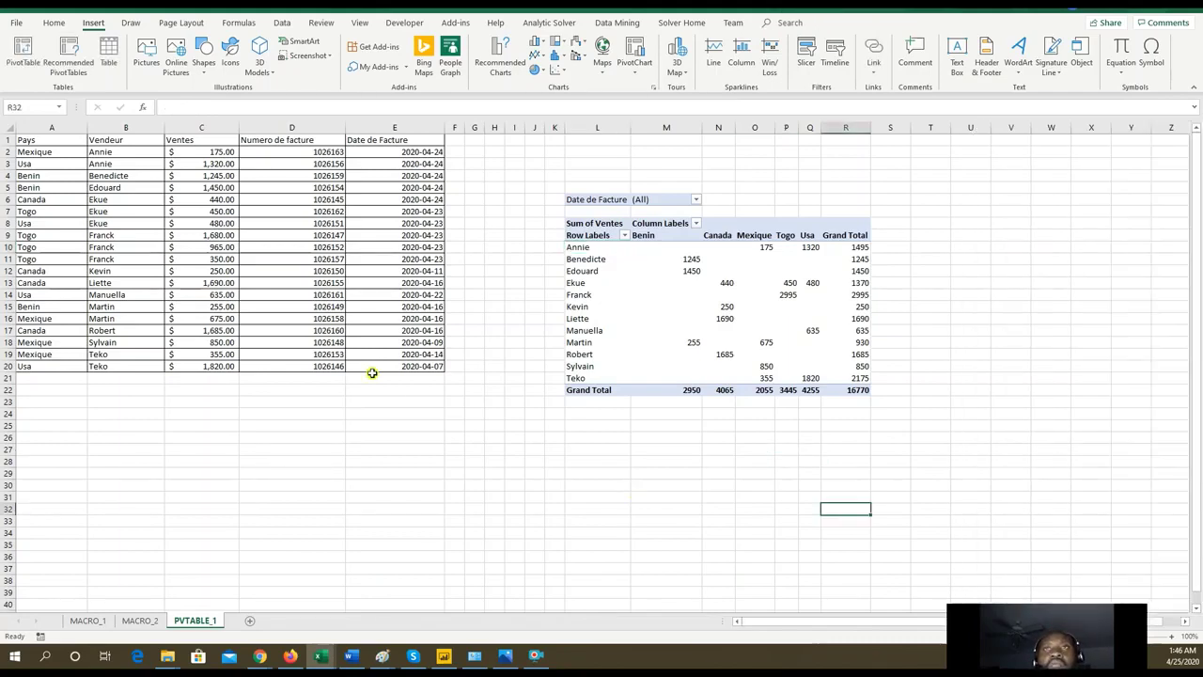
{"action": "left_click", "coordinate": [663, 354]}
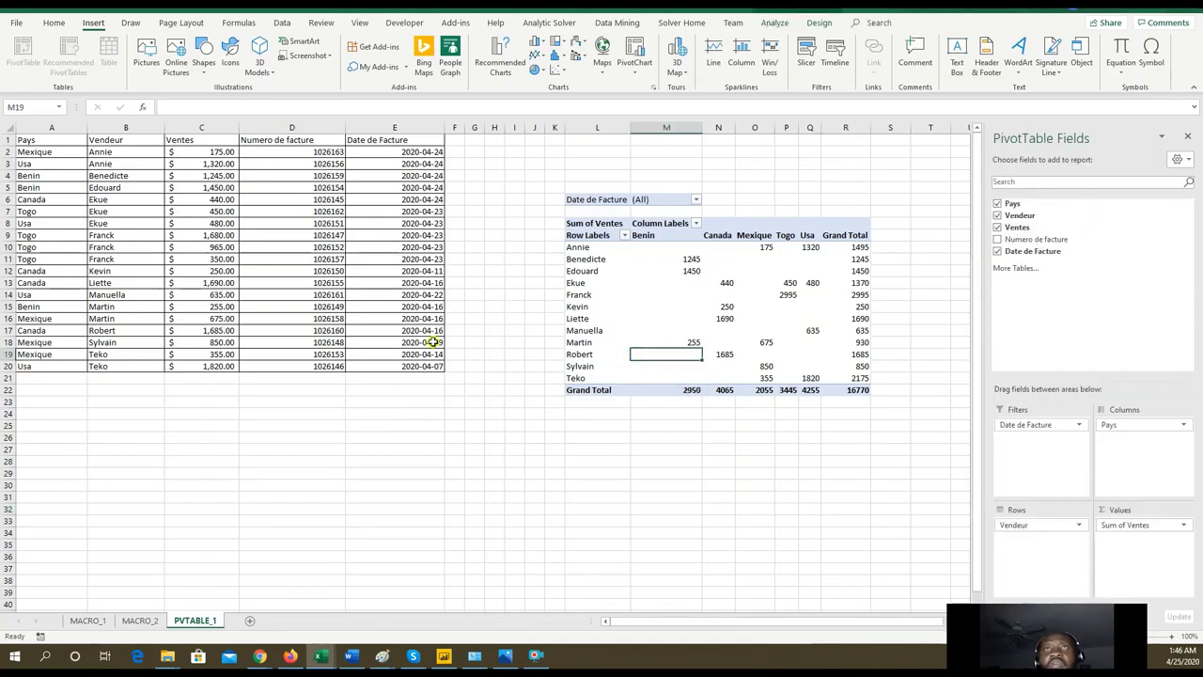
{"action": "left_click", "coordinate": [321, 152]}
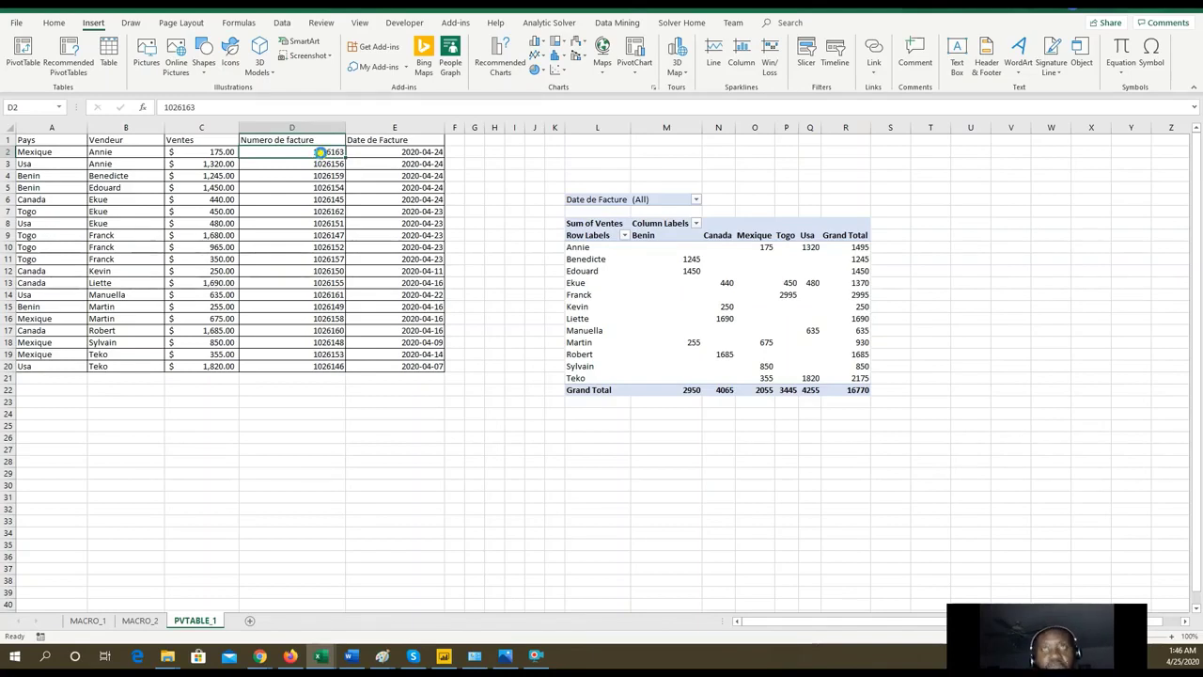
Copy the Numero de facture value in D2 into cells D3:D6.
{"action": "key", "text": "ctrl+c"}
{"action": "left_click", "coordinate": [323, 163]}
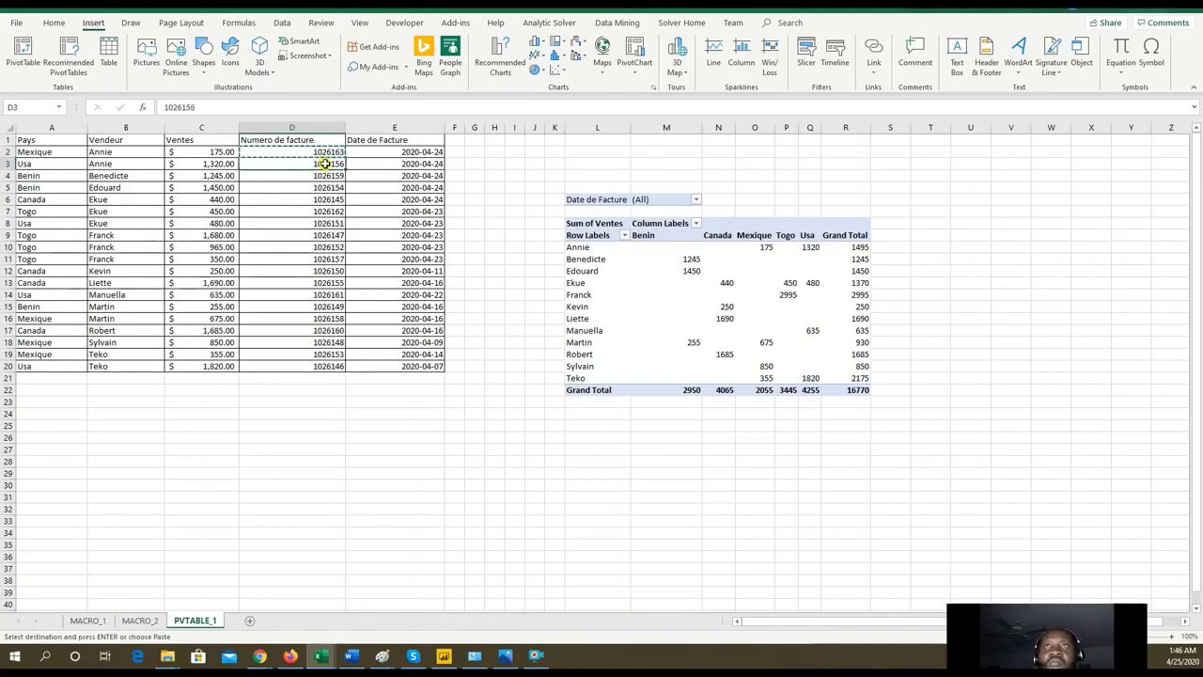
{"action": "left_click_drag", "start_coordinate": [323, 164], "coordinate": [323, 199]}
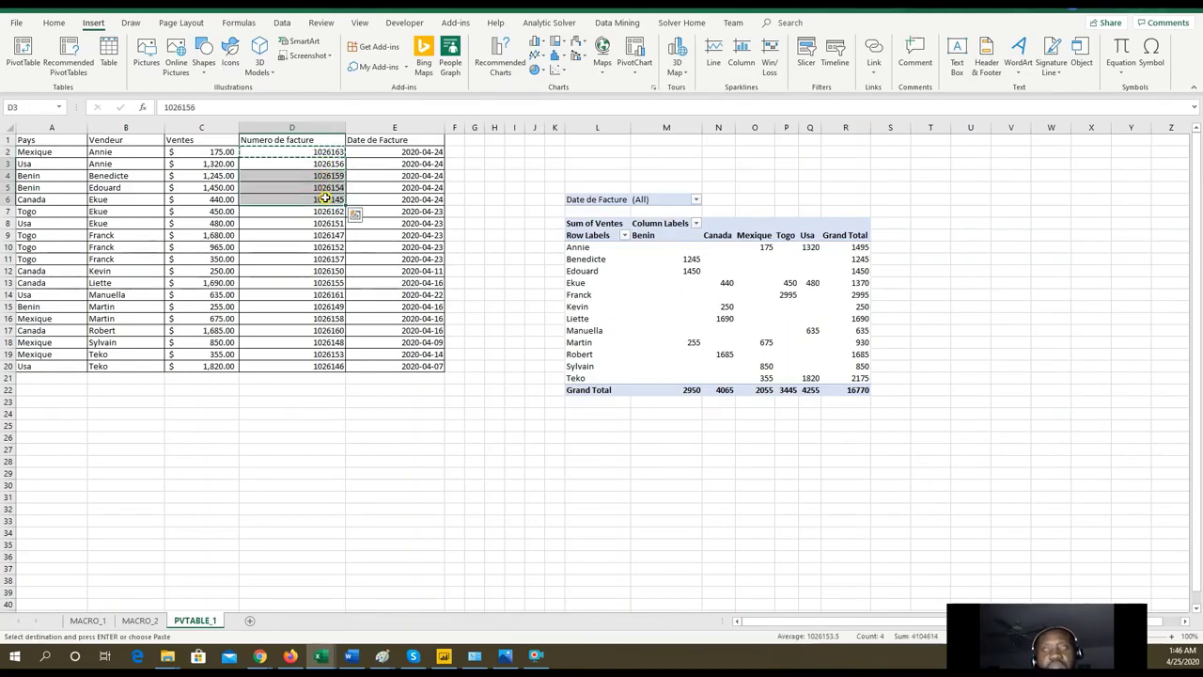
{"action": "key", "text": "ctrl+v"}
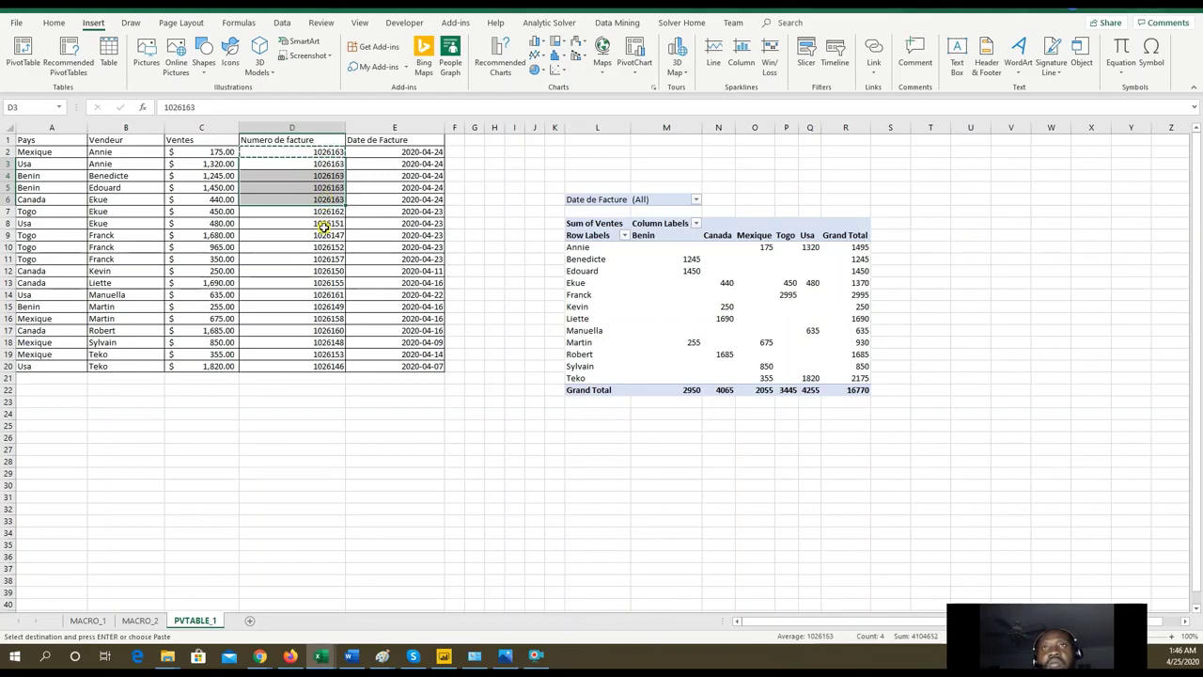
Copy the Numero de facture value in D10 into cells D13:D16.
{"action": "left_click", "coordinate": [324, 249]}
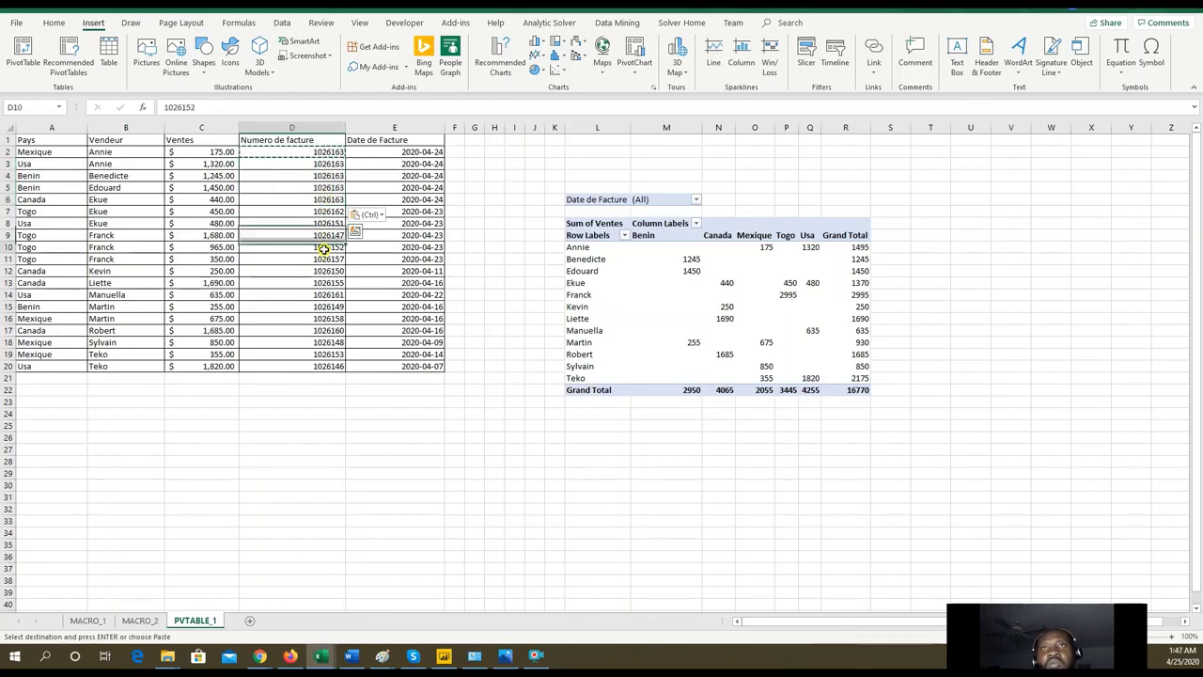
{"action": "key", "text": "ctrl+v"}
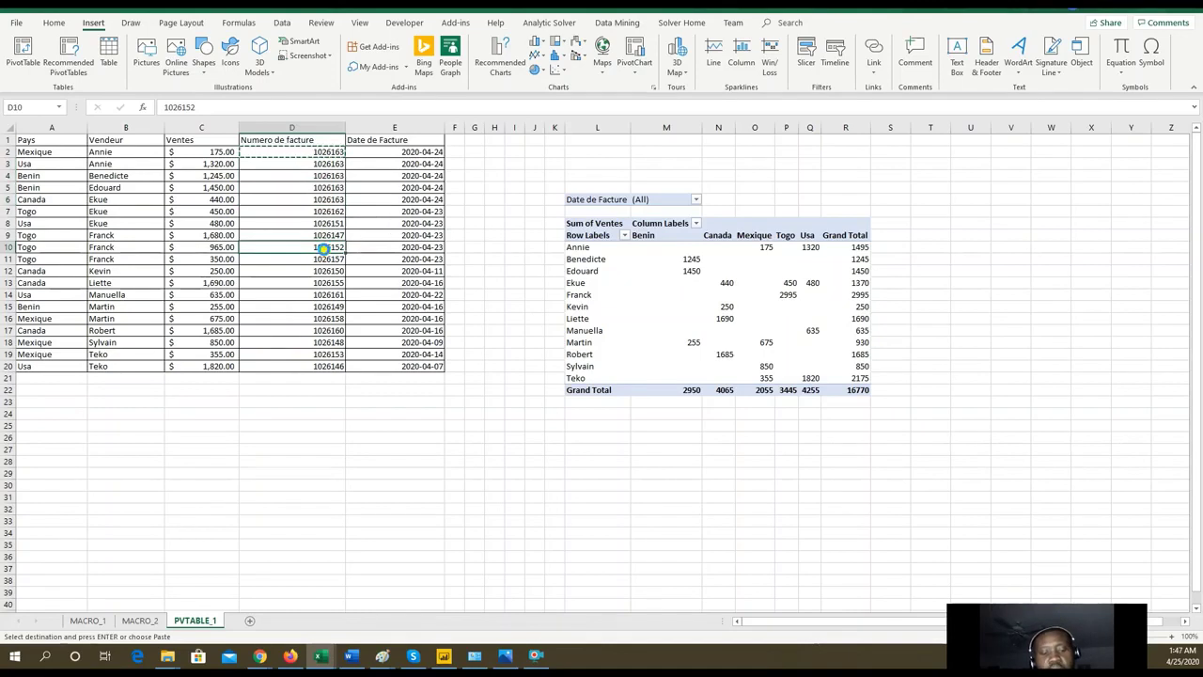
{"action": "key", "text": "ctrl+c"}
{"action": "left_click_drag", "start_coordinate": [324, 282], "coordinate": [326, 318]}
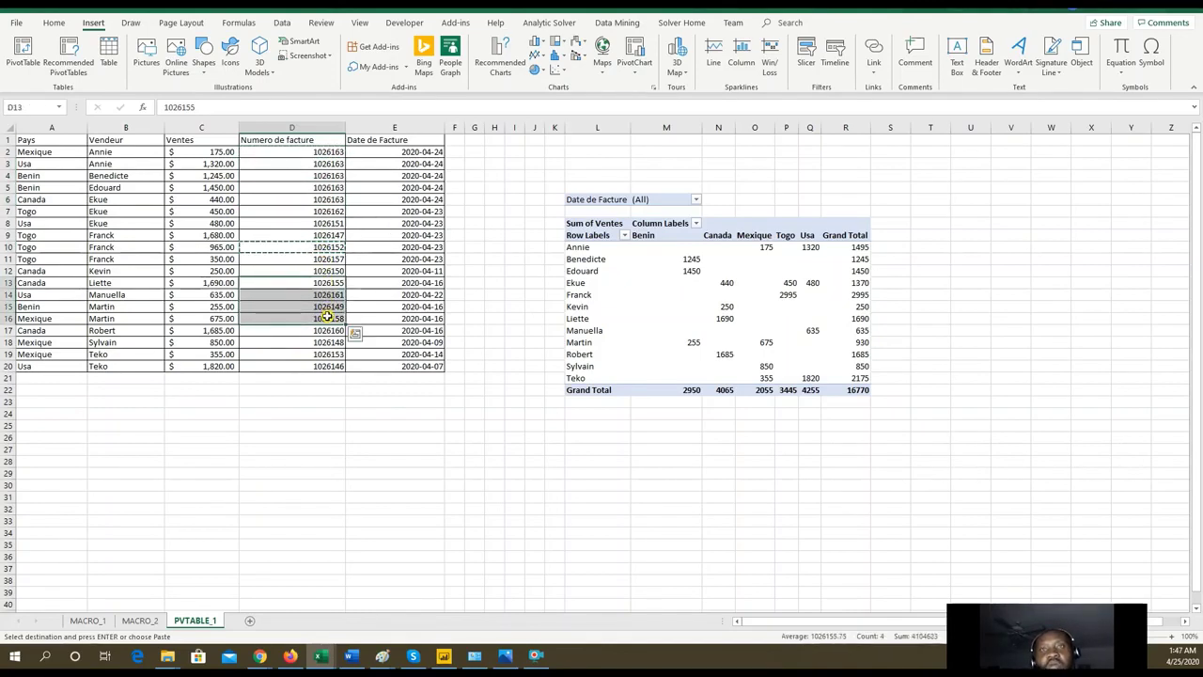
{"action": "key", "text": "ctrl+v"}
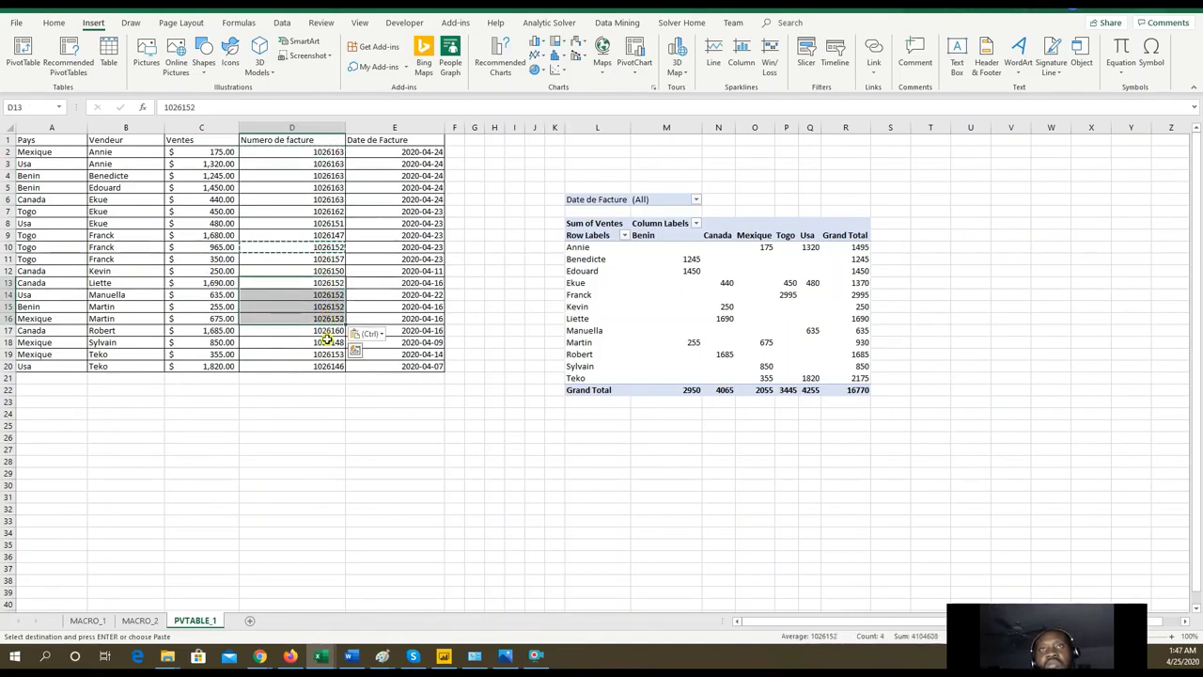
Copy the Numero de facture value in D18 into cells D19:D20.
{"action": "left_click", "coordinate": [327, 341]}
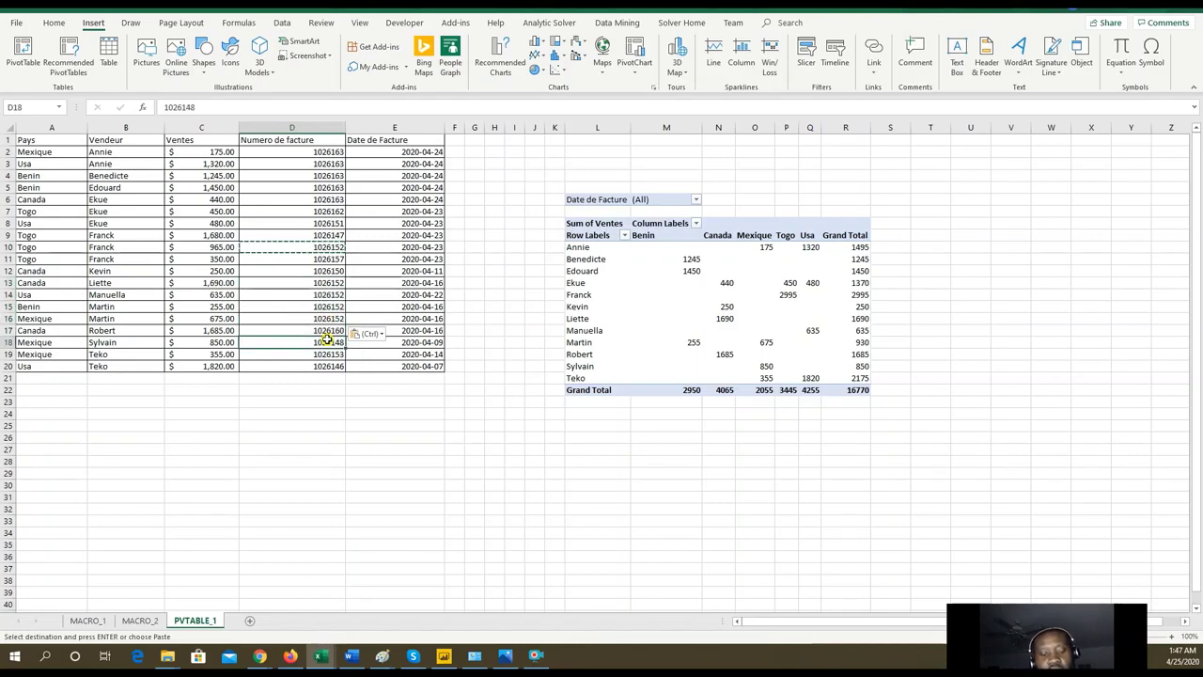
{"action": "key", "text": "ctrl+c"}
{"action": "left_click_drag", "start_coordinate": [326, 354], "coordinate": [325, 366]}
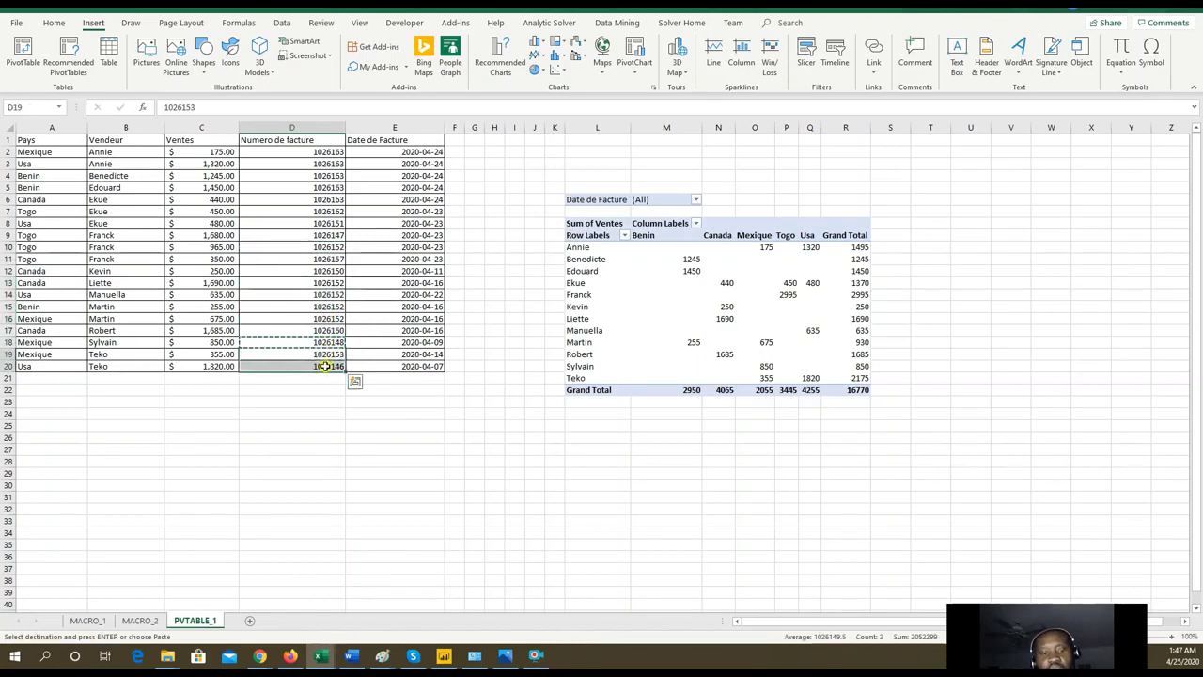
{"action": "key", "text": "ctrl+v"}
{"action": "left_click", "coordinate": [355, 439]}
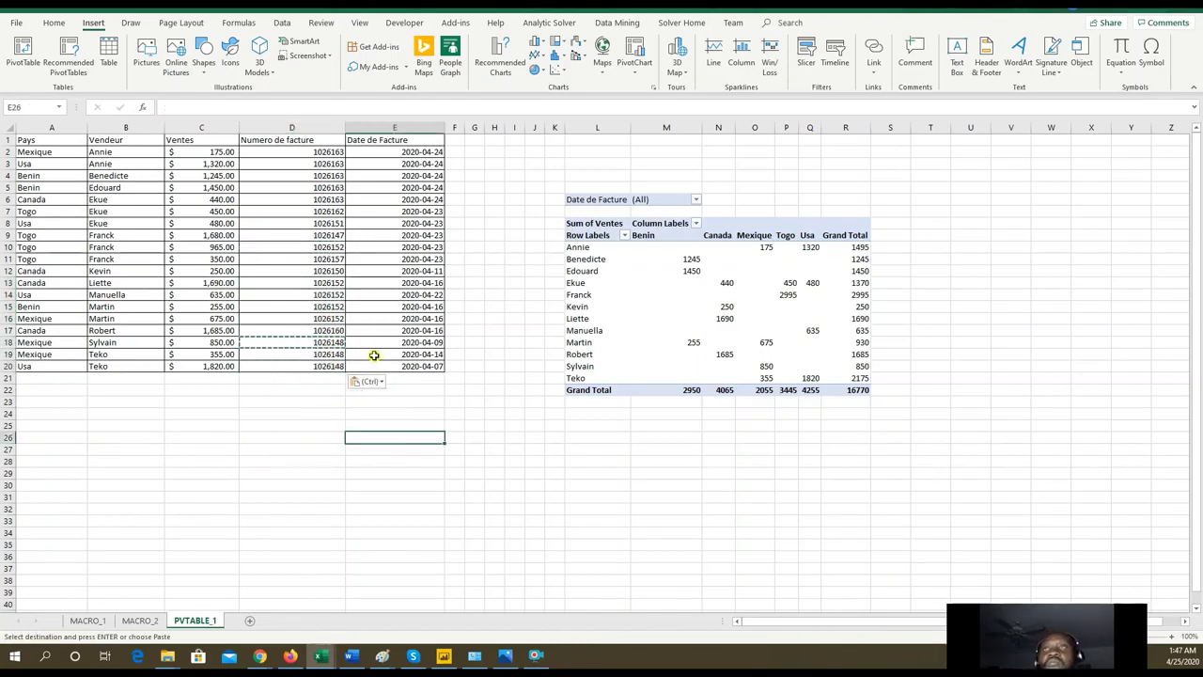
Refresh the pivot table so it picks up the edited invoice numbers.
{"action": "left_click", "coordinate": [600, 327]}
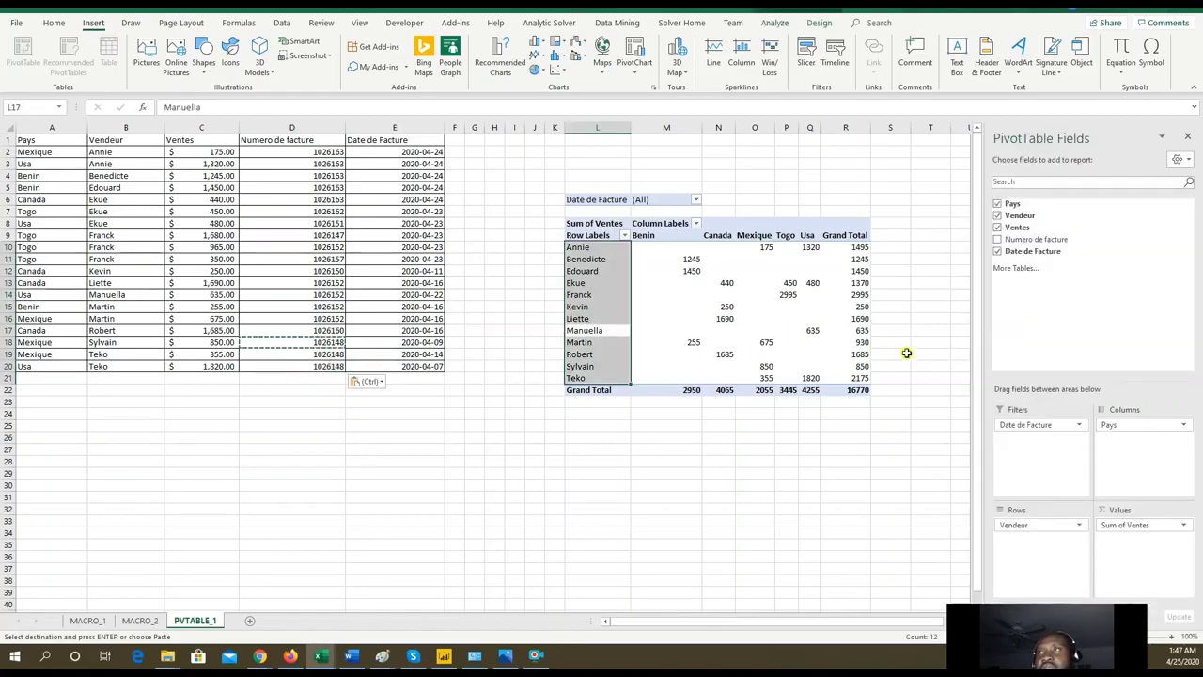
{"action": "left_click", "coordinate": [780, 23]}
{"action": "left_click", "coordinate": [475, 50]}
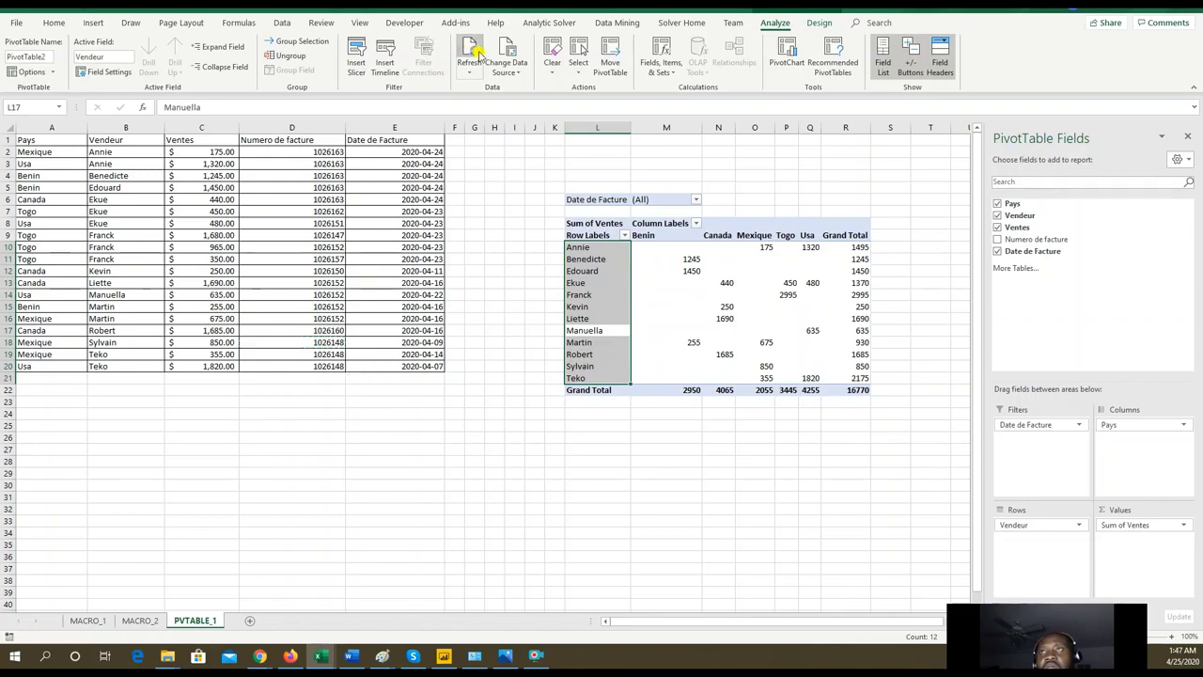
Add Numero de facture to the pivot table's Rows above Vendeur, and narrow the field list pane.
{"action": "left_click", "coordinate": [689, 259]}
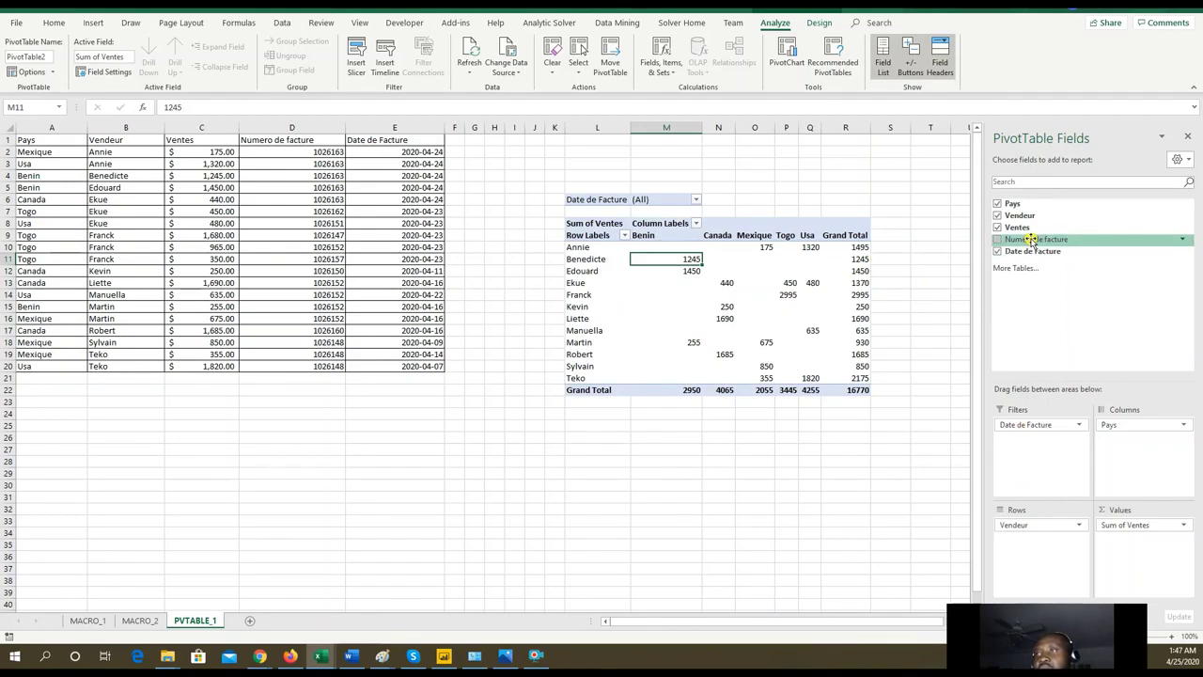
{"action": "left_click_drag", "start_coordinate": [1032, 240], "coordinate": [1036, 528]}
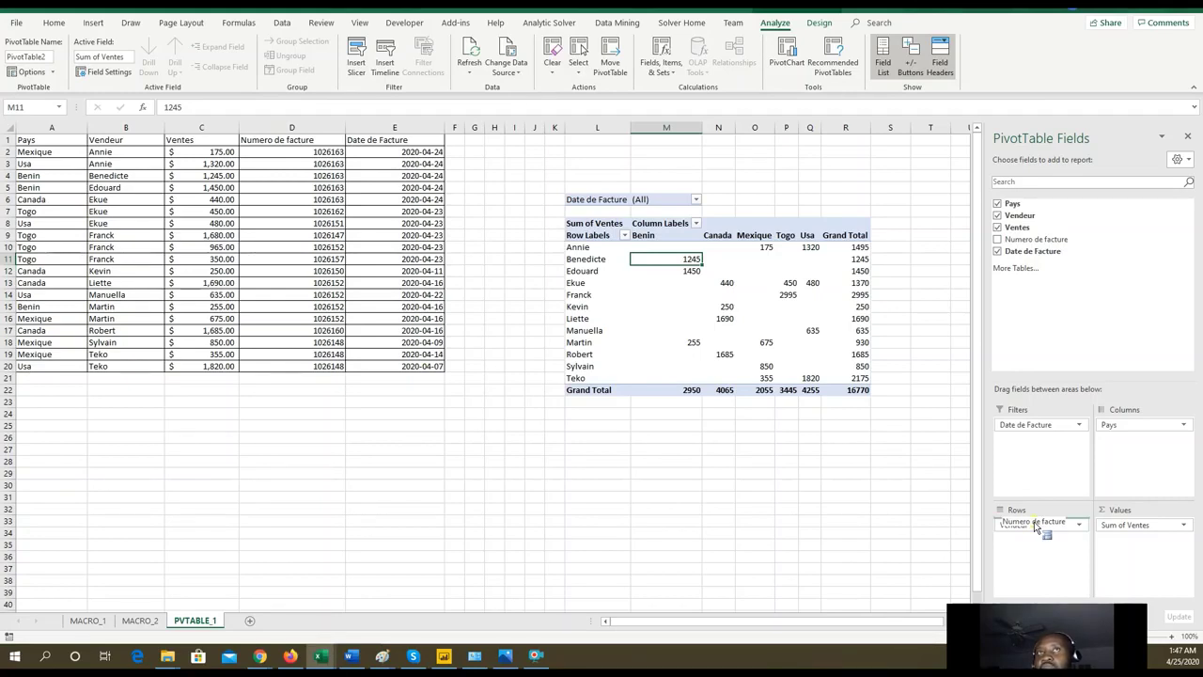
{"action": "left_click_drag", "start_coordinate": [1035, 526], "coordinate": [1035, 526]}
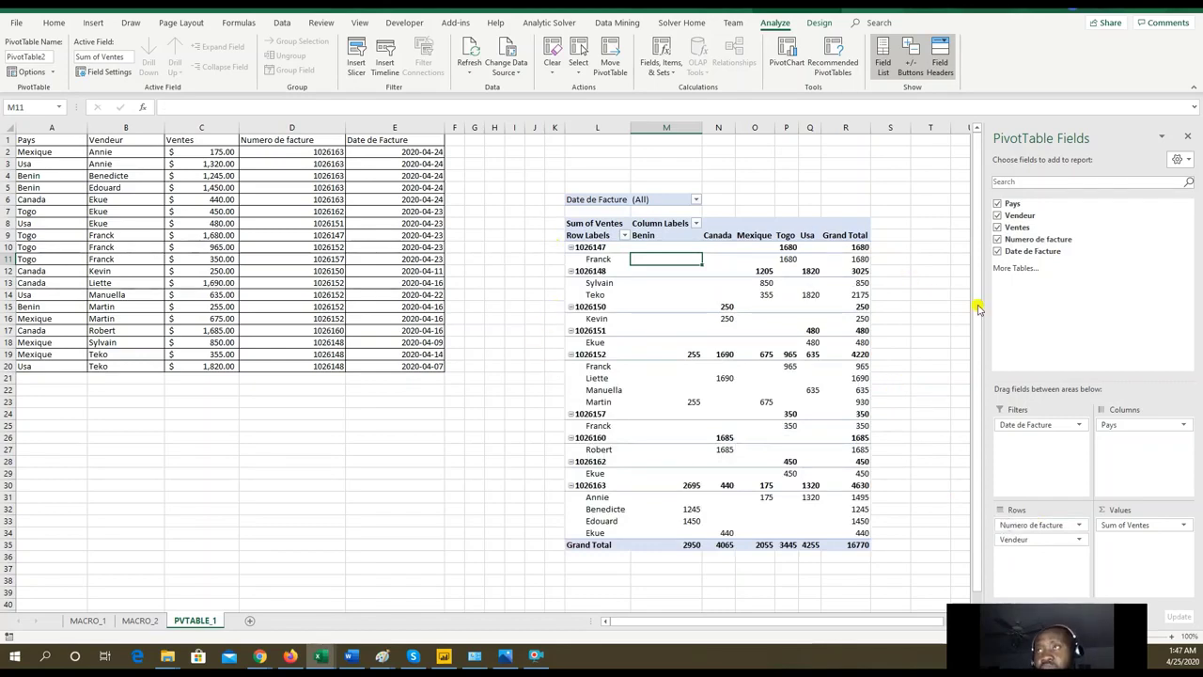
{"action": "left_click_drag", "start_coordinate": [985, 310], "coordinate": [1025, 311]}
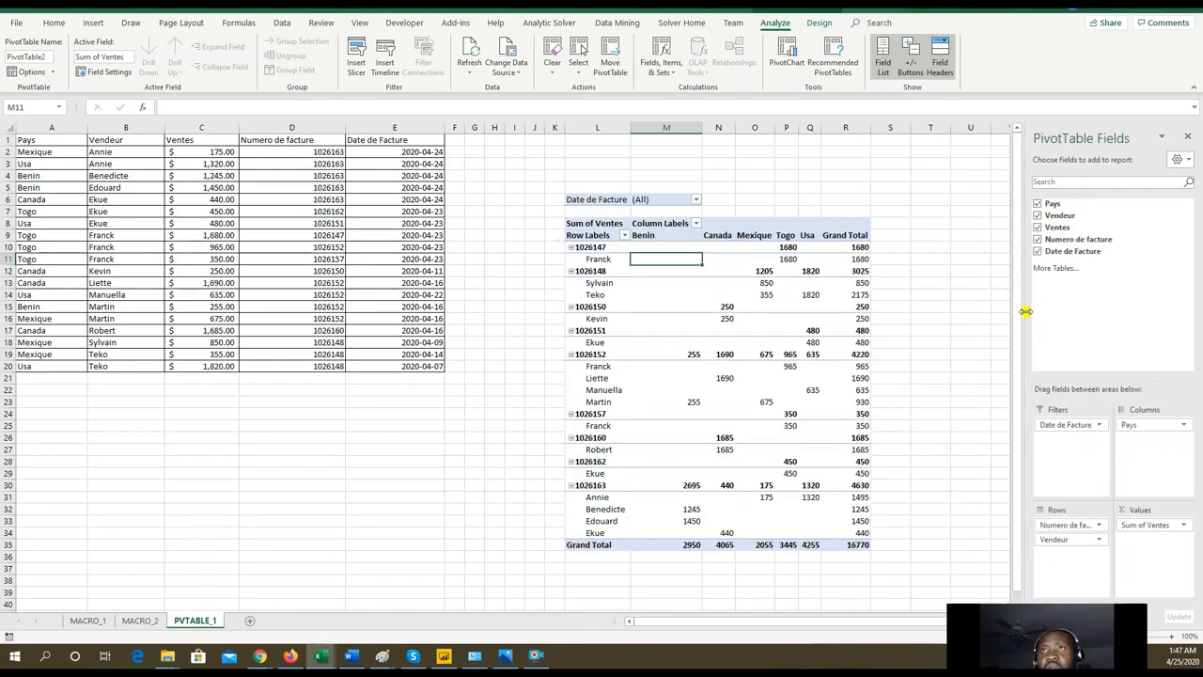
Try collapsing and expanding the first invoice group, and hide the pivot table's expand/collapse buttons.
{"action": "left_click", "coordinate": [909, 62]}
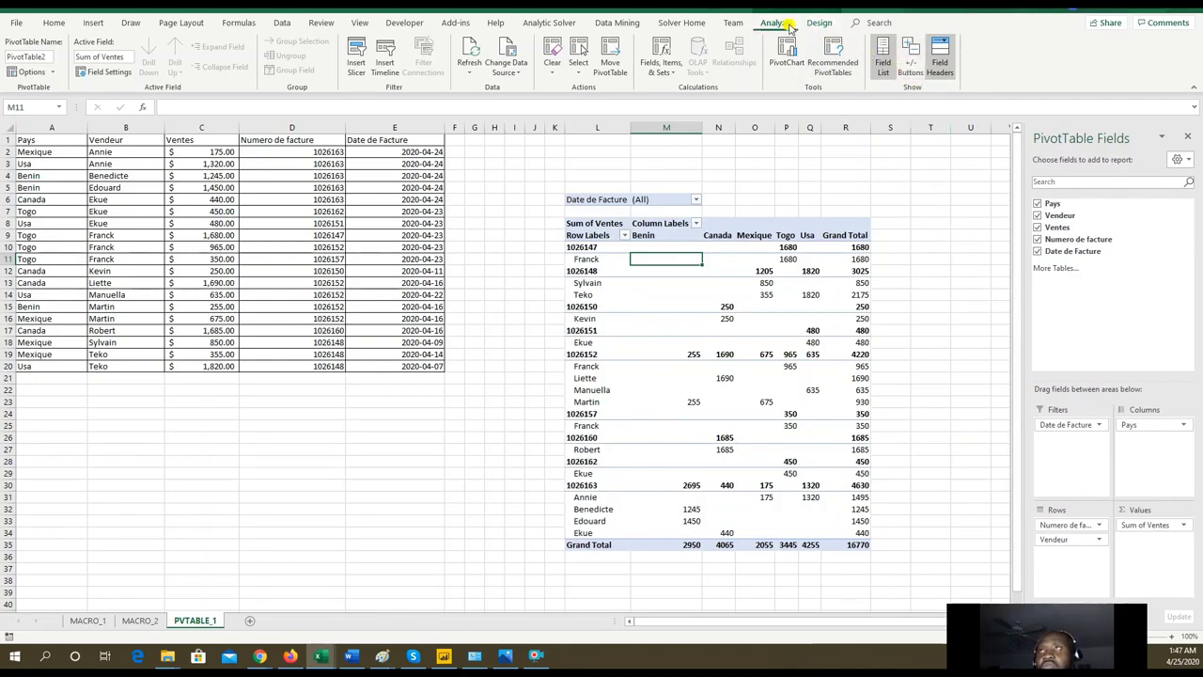
{"action": "left_click", "coordinate": [912, 76]}
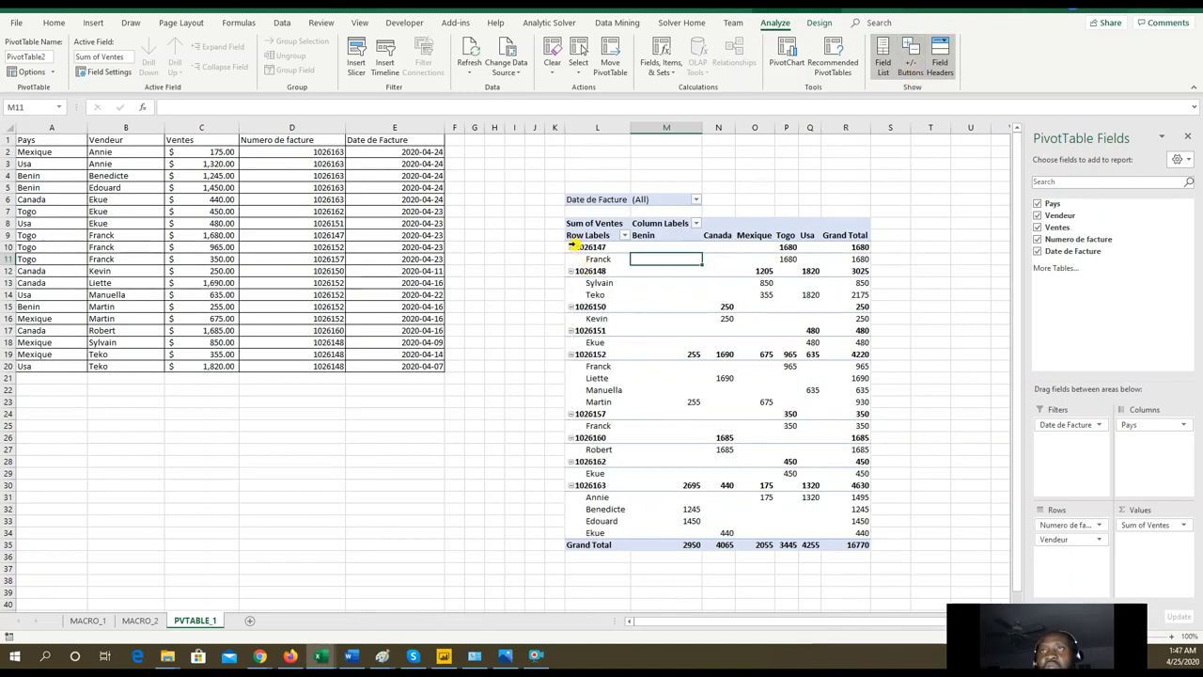
{"action": "left_click", "coordinate": [570, 247]}
{"action": "left_click", "coordinate": [571, 247]}
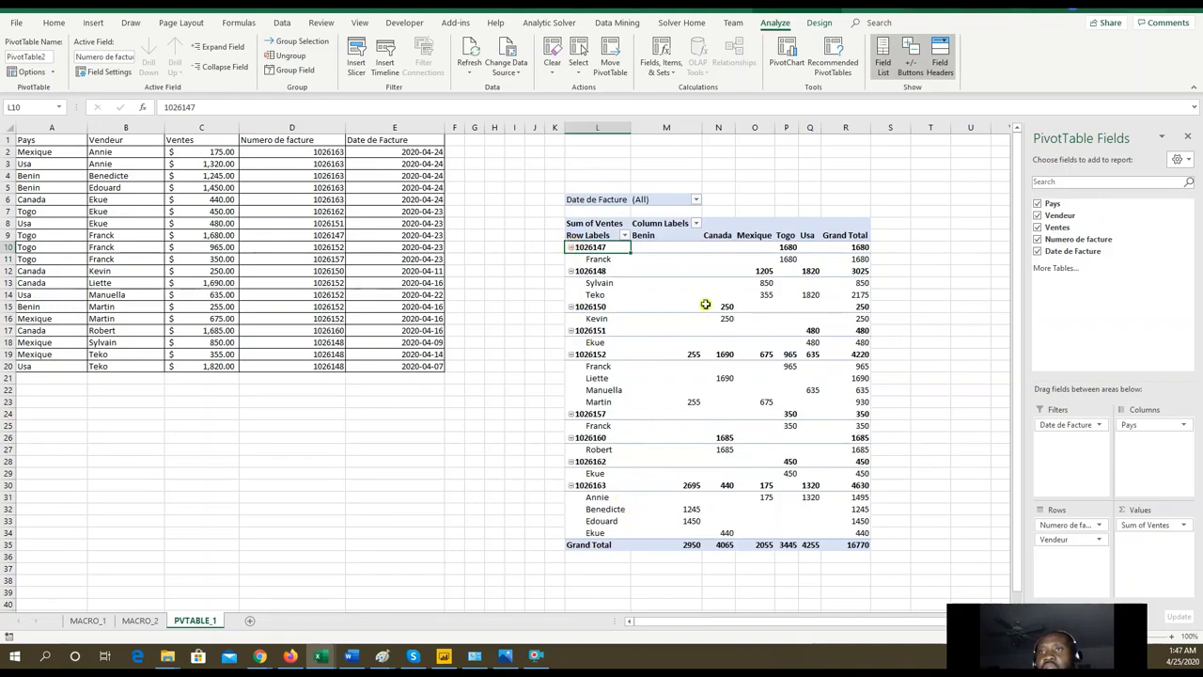
{"action": "left_click", "coordinate": [910, 58]}
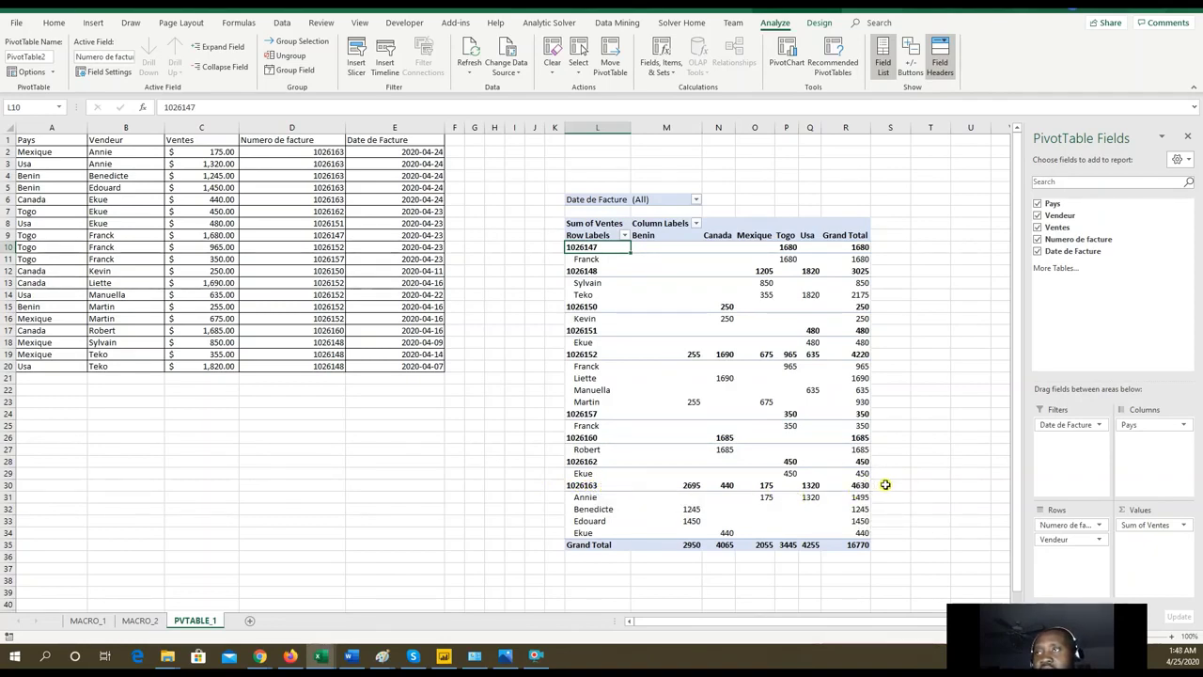
Move Vendeur above Numero de facture in Rows so invoices are nested under each vendor.
{"action": "mouse_move", "coordinate": [863, 485]}
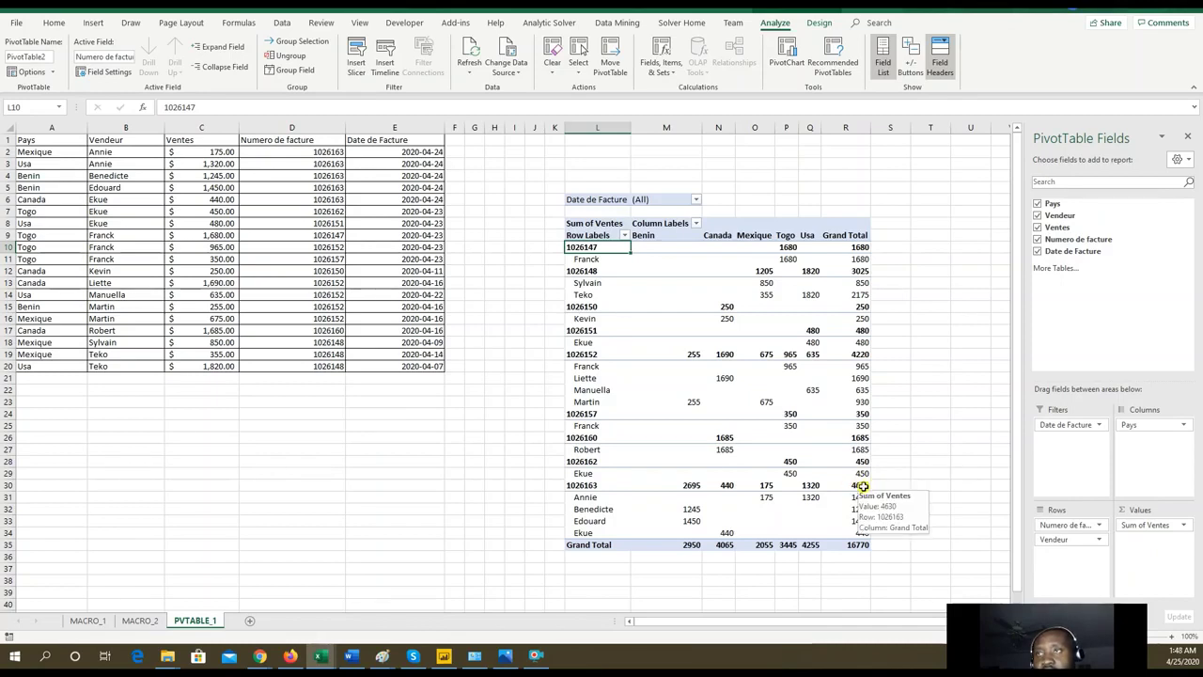
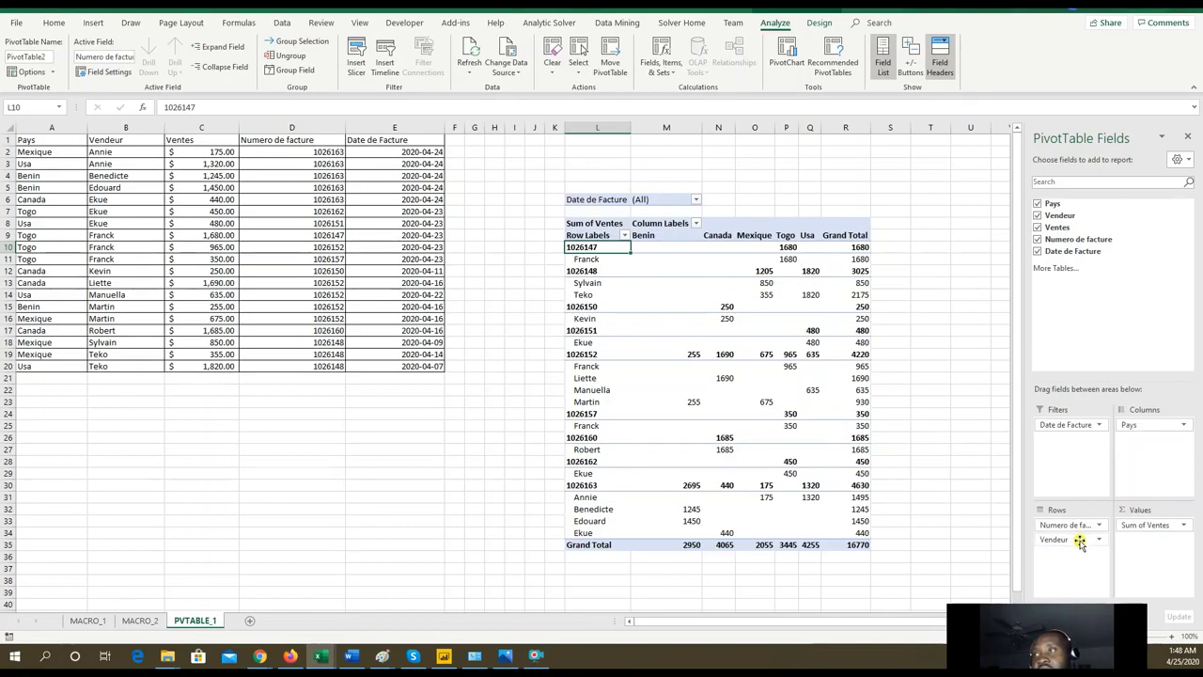
{"action": "left_click_drag", "start_coordinate": [1081, 541], "coordinate": [1082, 522]}
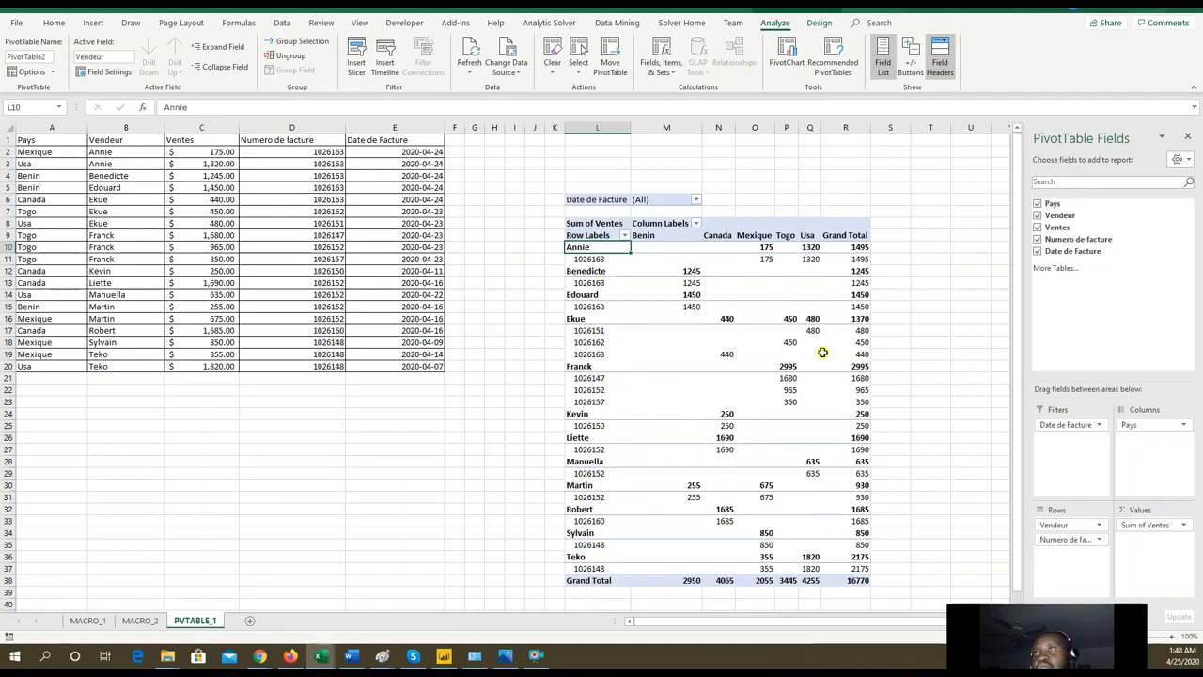
{"action": "left_click", "coordinate": [1069, 541]}
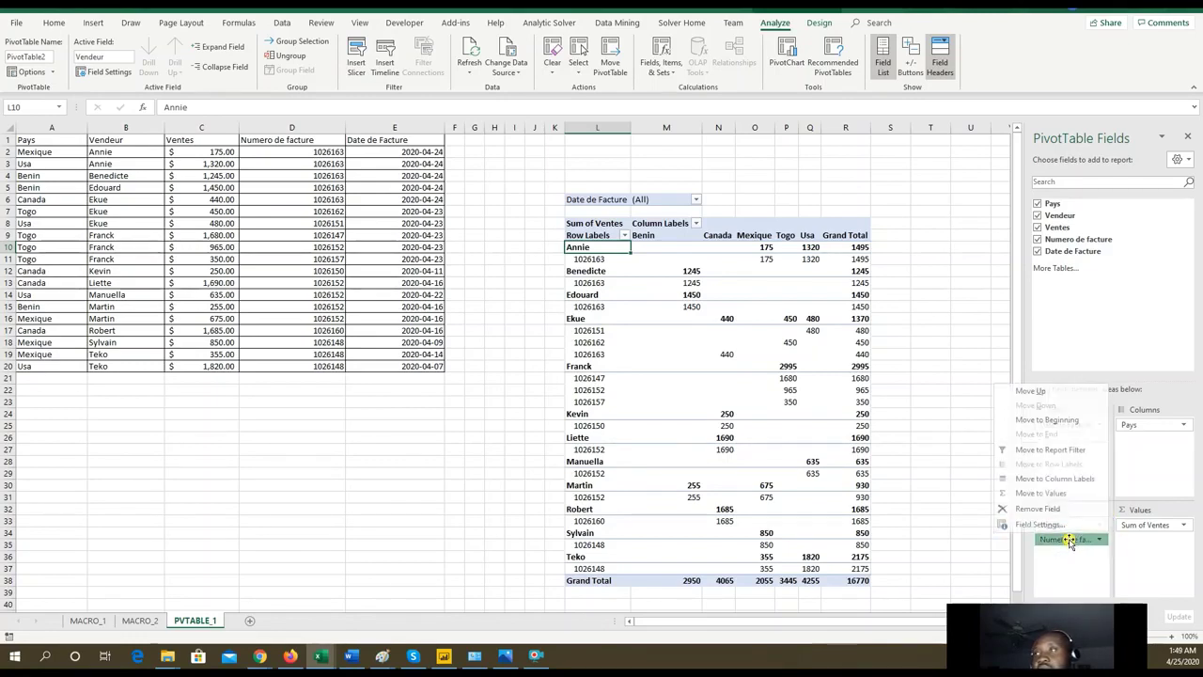
{"action": "left_click", "coordinate": [968, 545]}
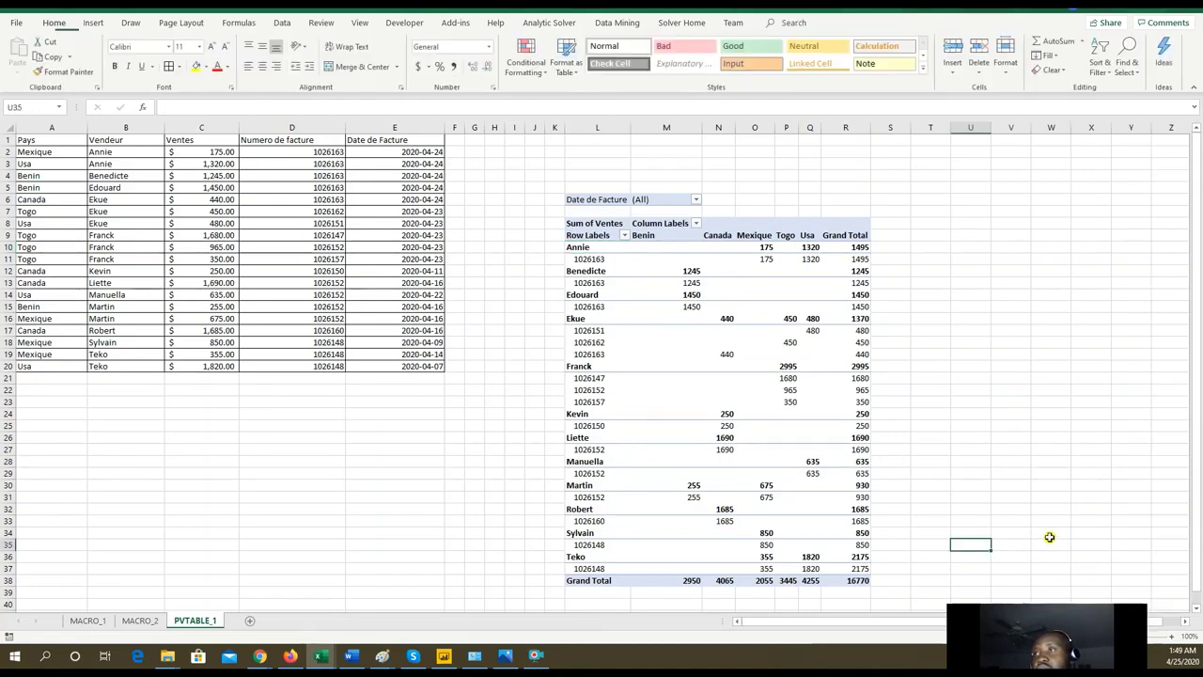
Move Vendeur from Rows to Columns, beneath Pays.
{"action": "left_click", "coordinate": [834, 521]}
{"action": "left_click_drag", "start_coordinate": [1061, 527], "coordinate": [1154, 447]}
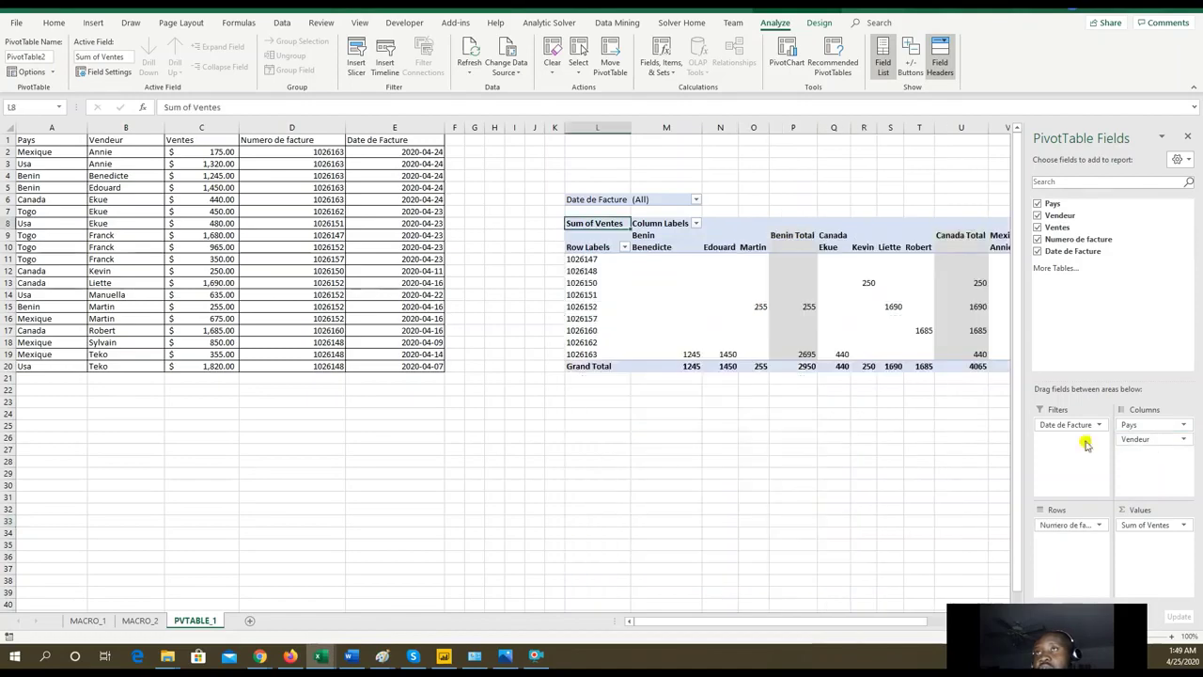
Examine the last invoice's country totals in row 19 and the per-country grand totals in row 20.
{"action": "left_click_drag", "start_coordinate": [852, 627], "coordinate": [912, 625]}
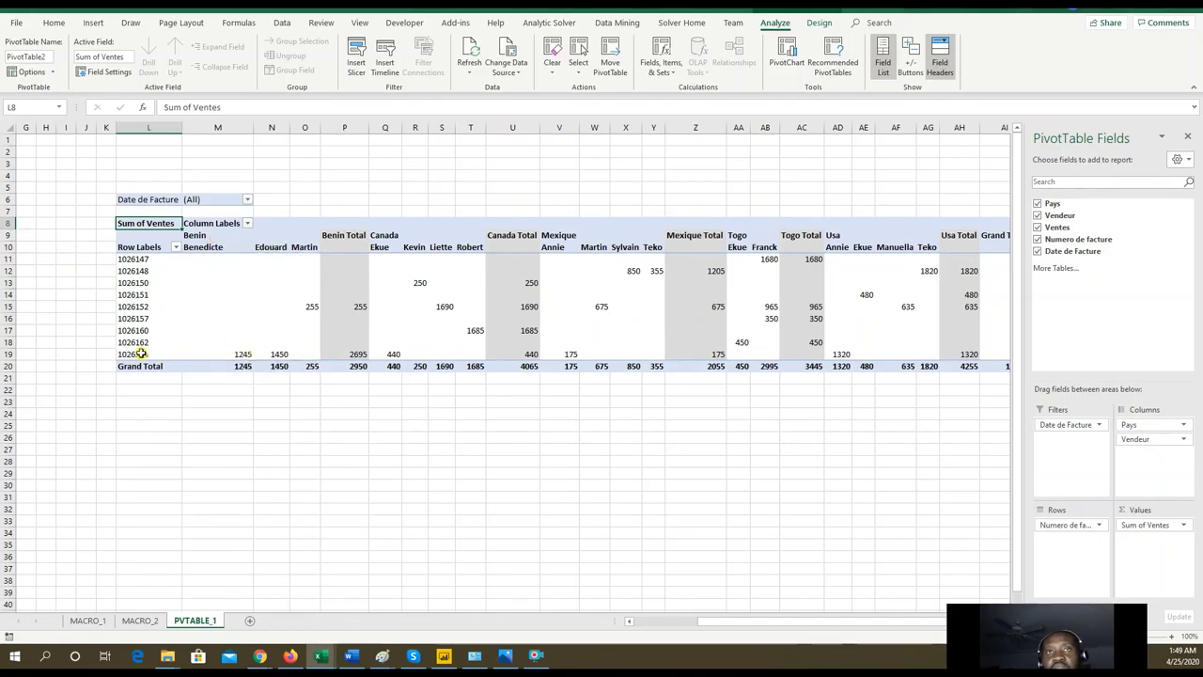
{"action": "left_click", "coordinate": [5, 353]}
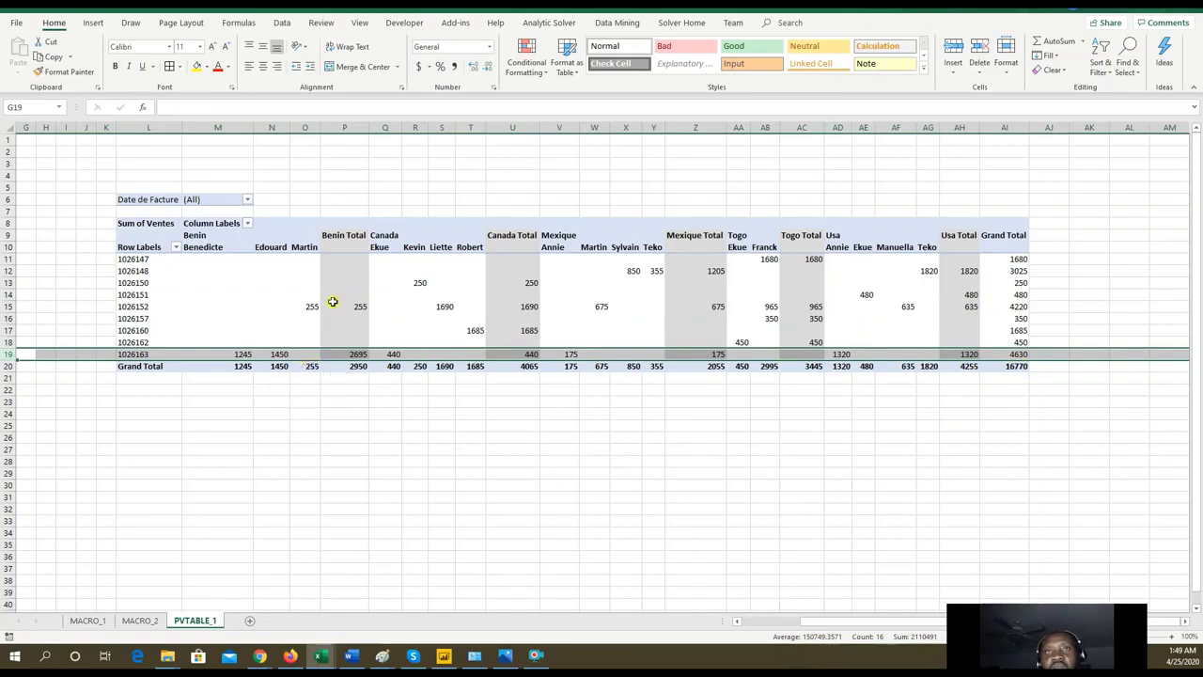
{"action": "left_click", "coordinate": [357, 354]}
{"action": "left_click", "coordinate": [516, 356]}
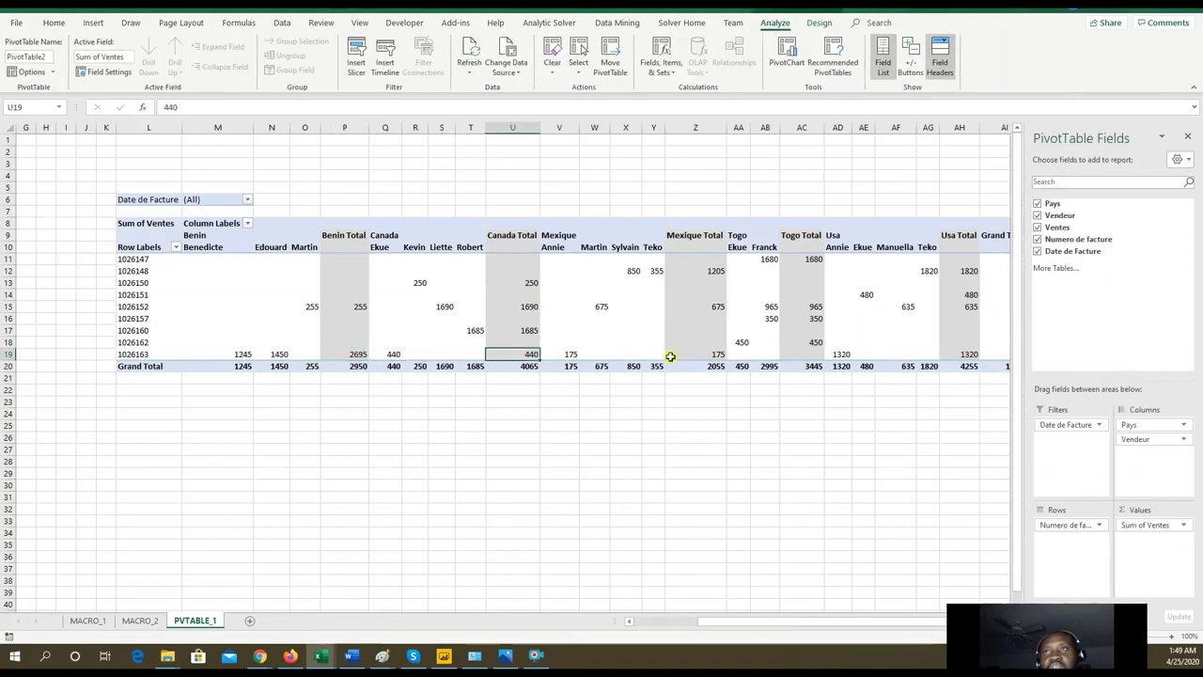
{"action": "left_click", "coordinate": [694, 354]}
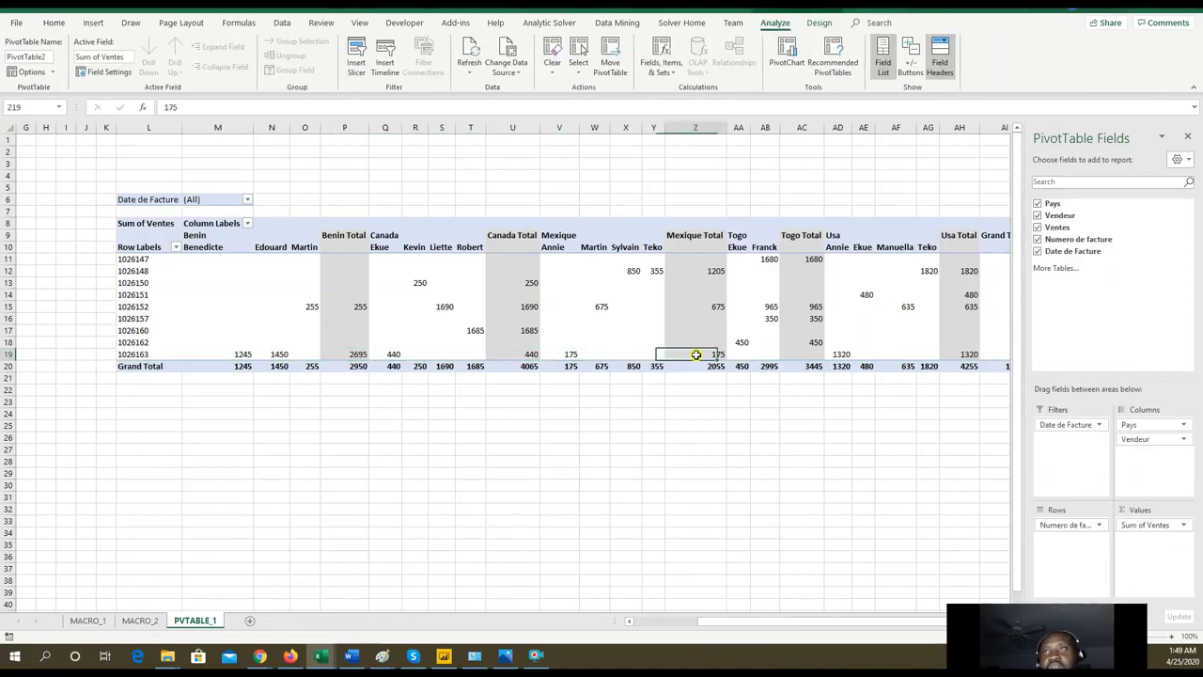
{"action": "left_click", "coordinate": [813, 365]}
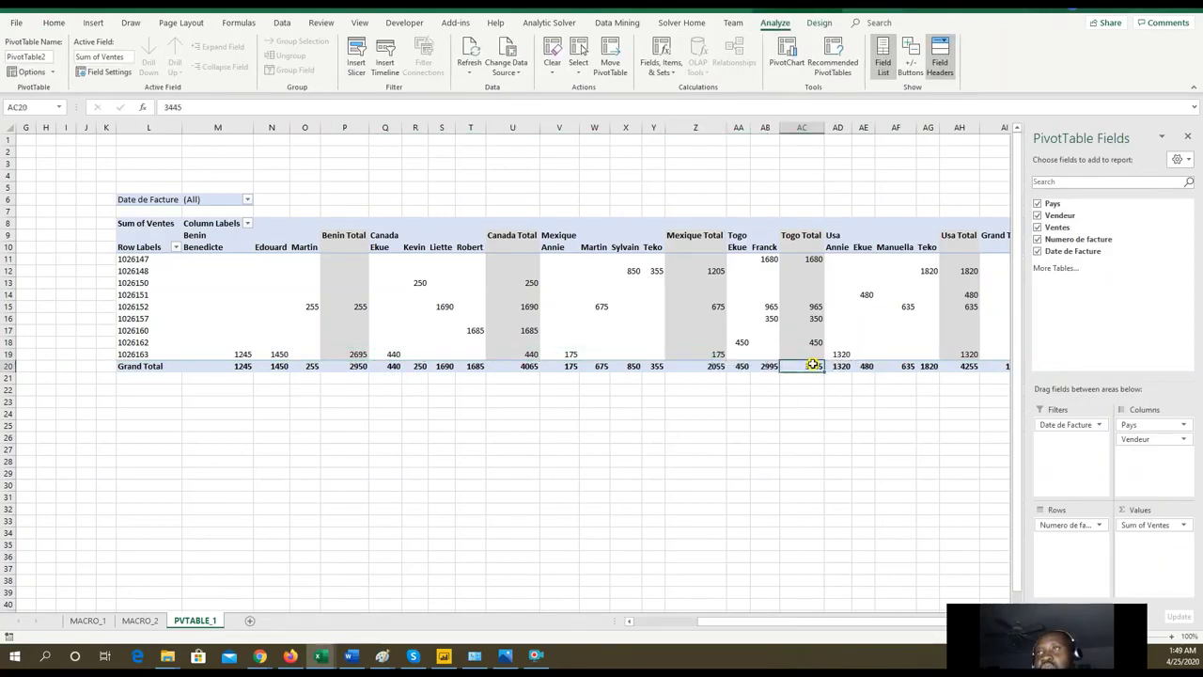
{"action": "left_click", "coordinate": [692, 368]}
{"action": "left_click", "coordinate": [520, 368]}
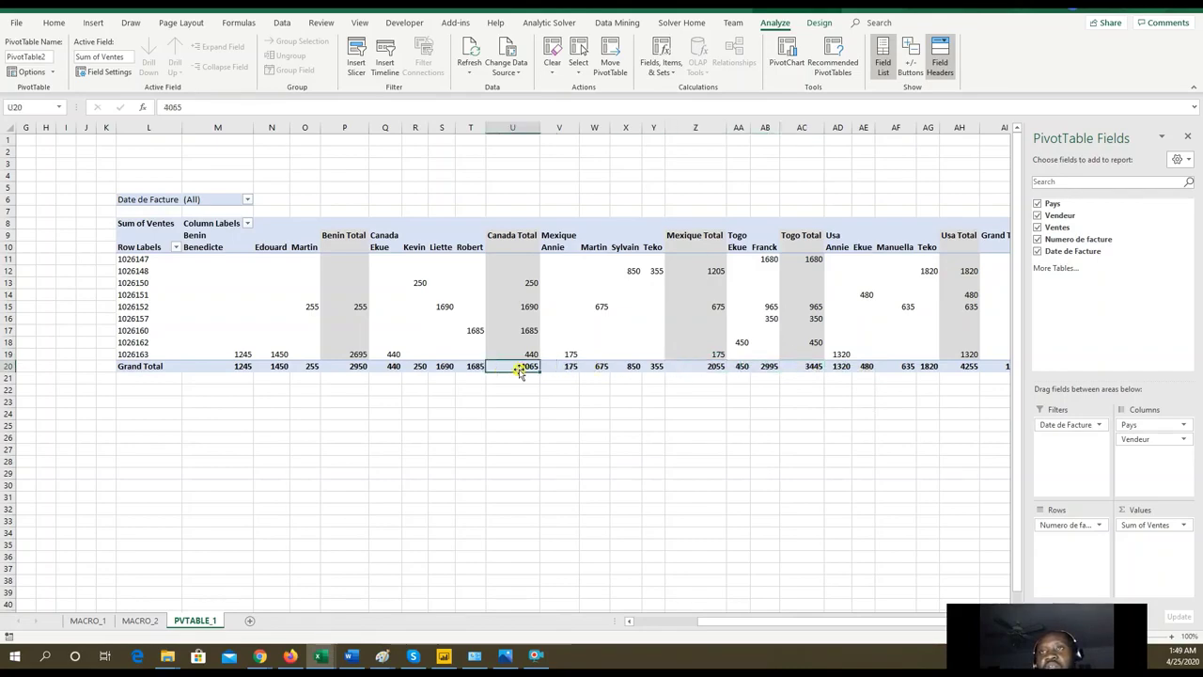
{"action": "left_click", "coordinate": [366, 365]}
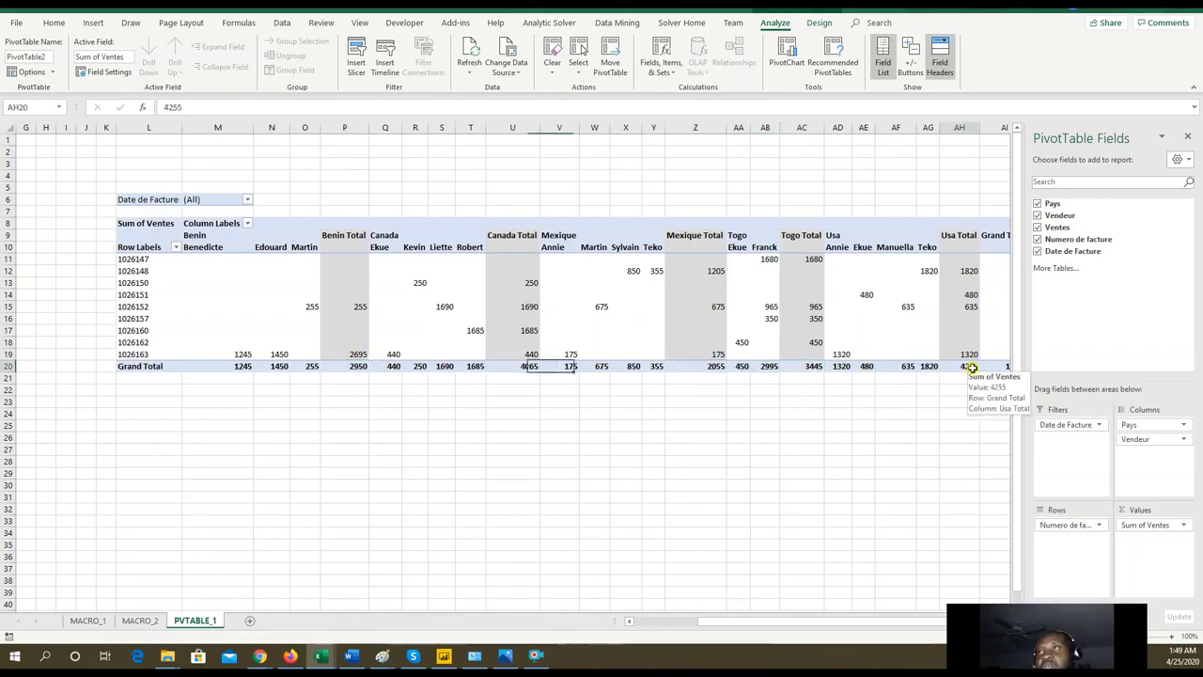
Move Vendeur from Columns back to Rows, beneath Numero de facture.
{"action": "left_click", "coordinate": [865, 460]}
{"action": "left_click", "coordinate": [888, 306]}
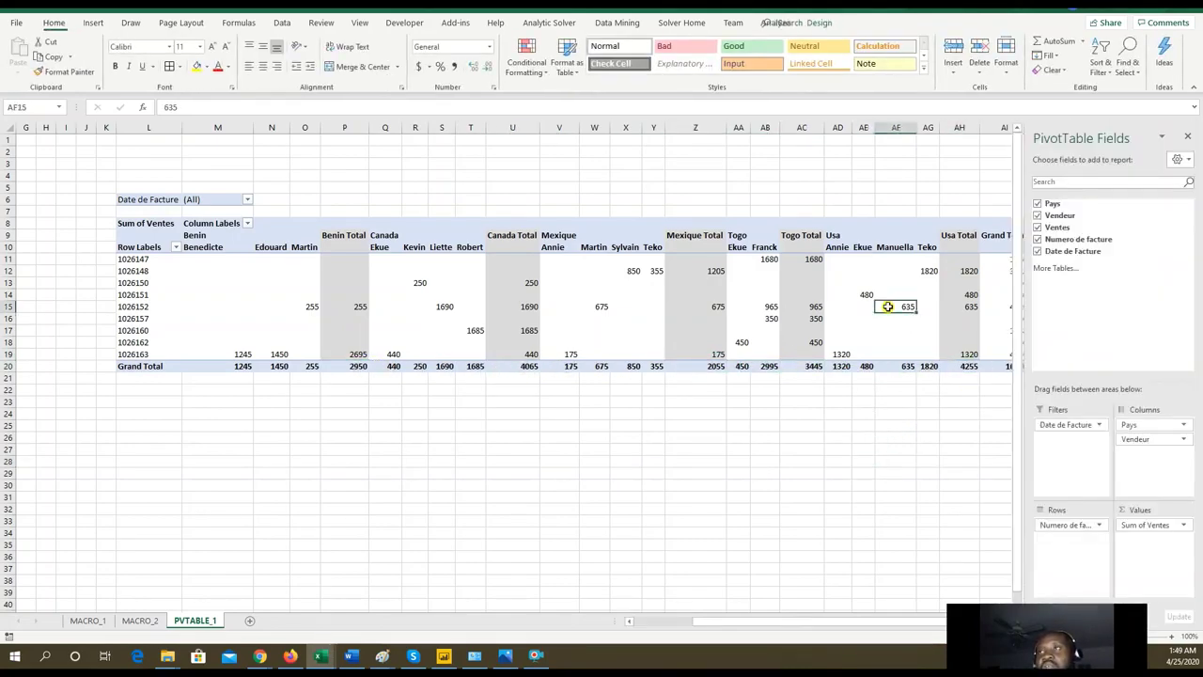
{"action": "left_click_drag", "start_coordinate": [1160, 439], "coordinate": [1077, 538]}
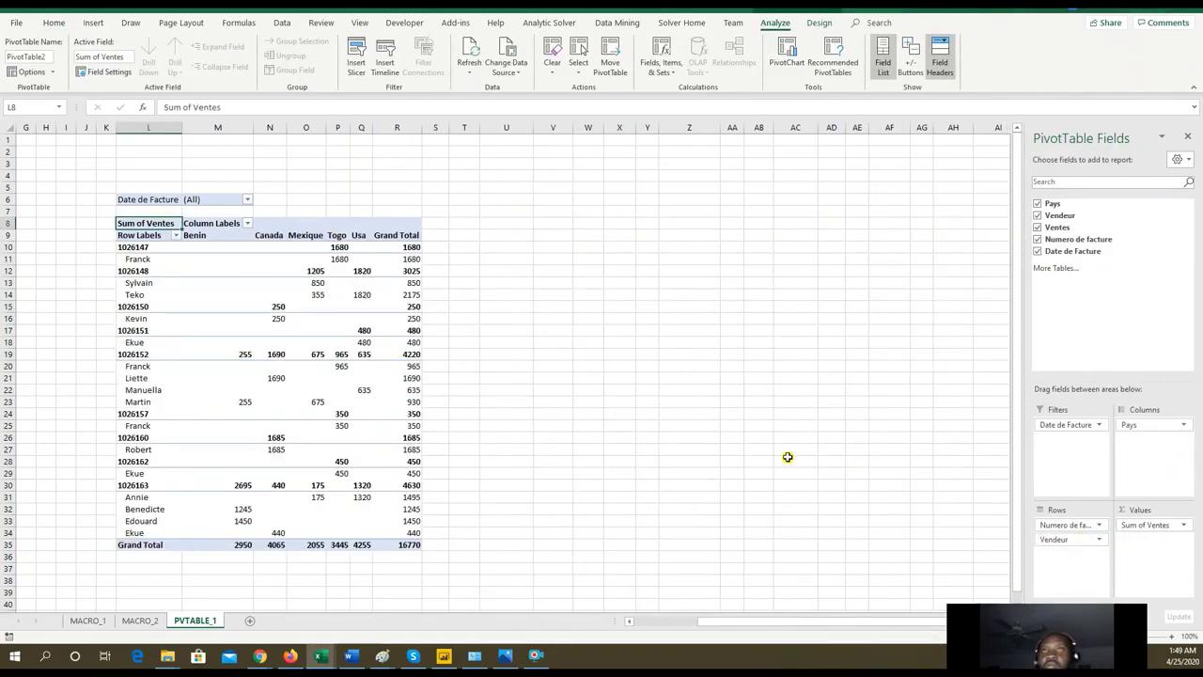
Apply the dollar Accounting number format to all pivot table values in M10:R35, including the grand totals.
{"action": "left_click_drag", "start_coordinate": [753, 624], "coordinate": [661, 623]}
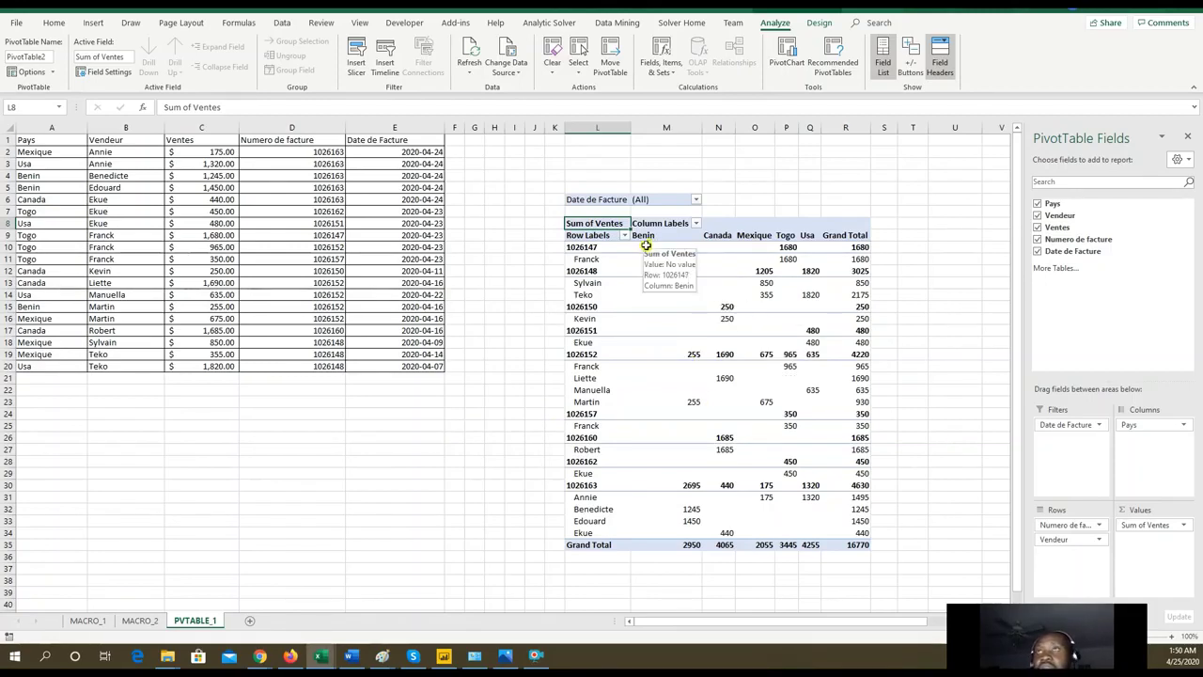
{"action": "left_click_drag", "start_coordinate": [639, 248], "coordinate": [832, 533]}
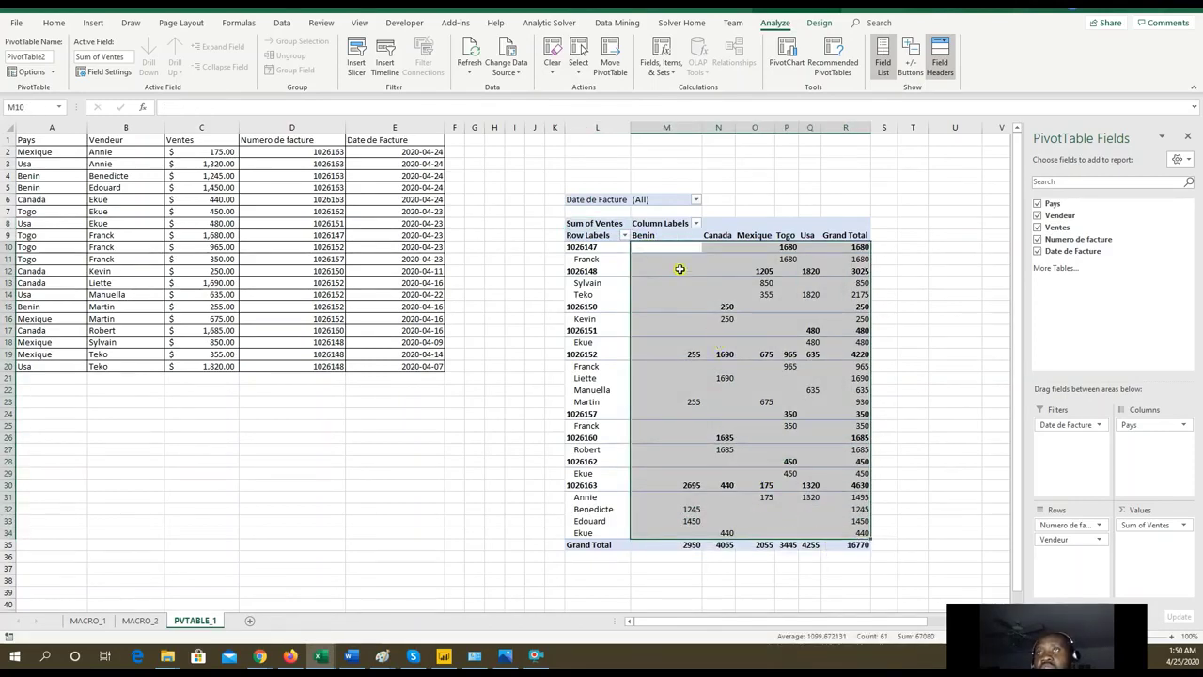
{"action": "left_click_drag", "start_coordinate": [662, 249], "coordinate": [852, 543]}
{"action": "left_click", "coordinate": [53, 21]}
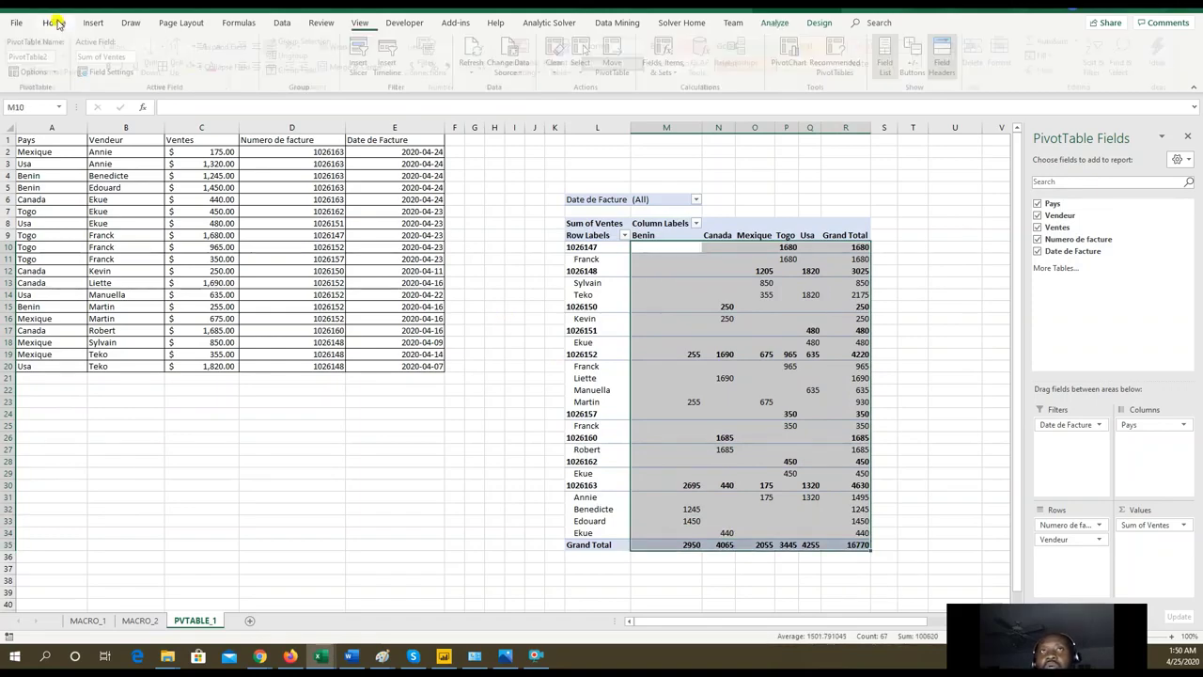
{"action": "left_click", "coordinate": [419, 65]}
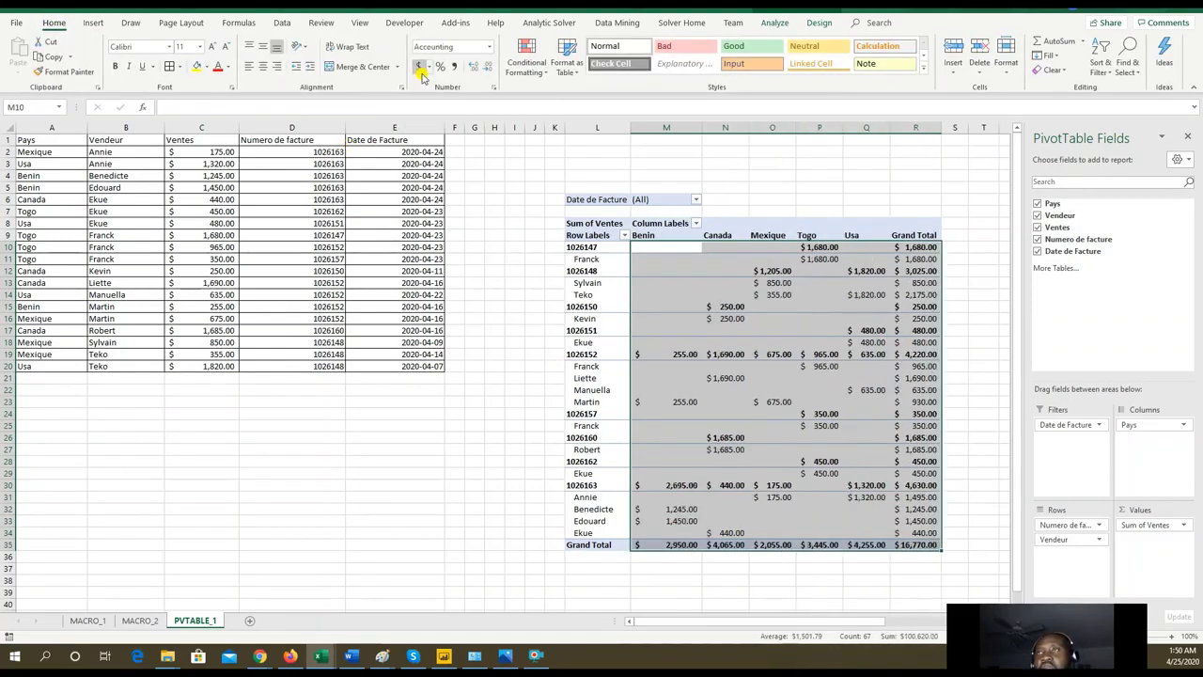
{"action": "left_click", "coordinate": [961, 471]}
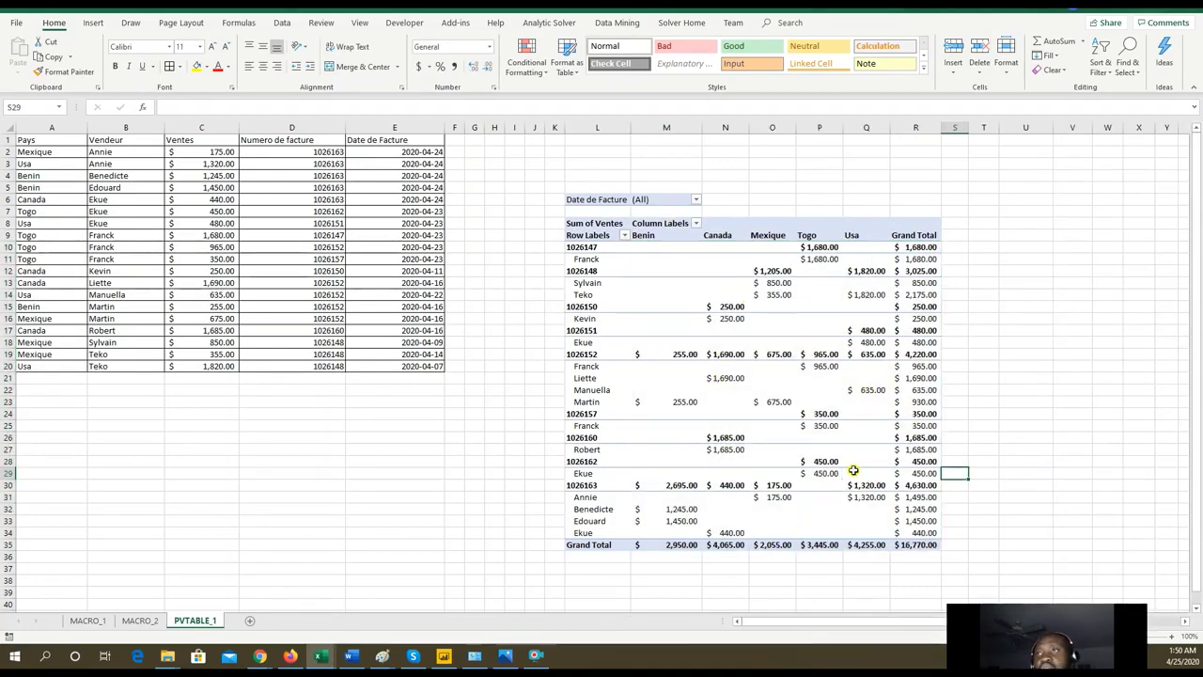
{"action": "left_click", "coordinate": [1002, 422]}
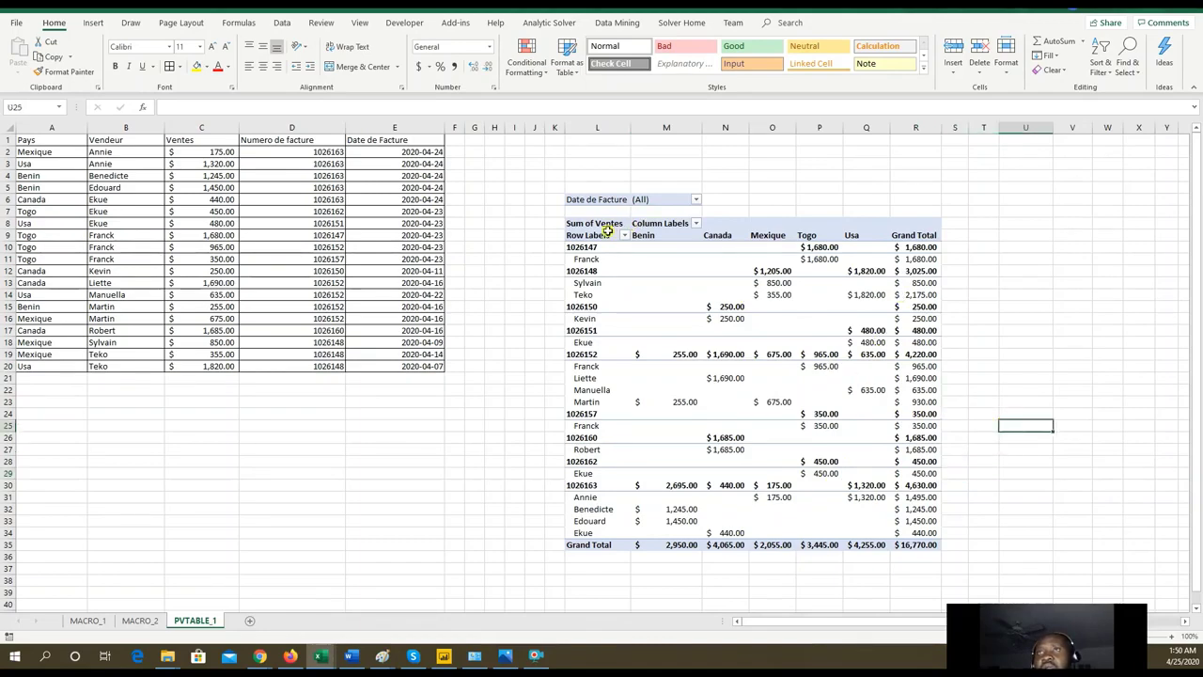
Apply a Medium PivotTable style with a solid blue header and light blue invoice rows to the pivot table.
{"action": "left_click_drag", "start_coordinate": [607, 235], "coordinate": [908, 543]}
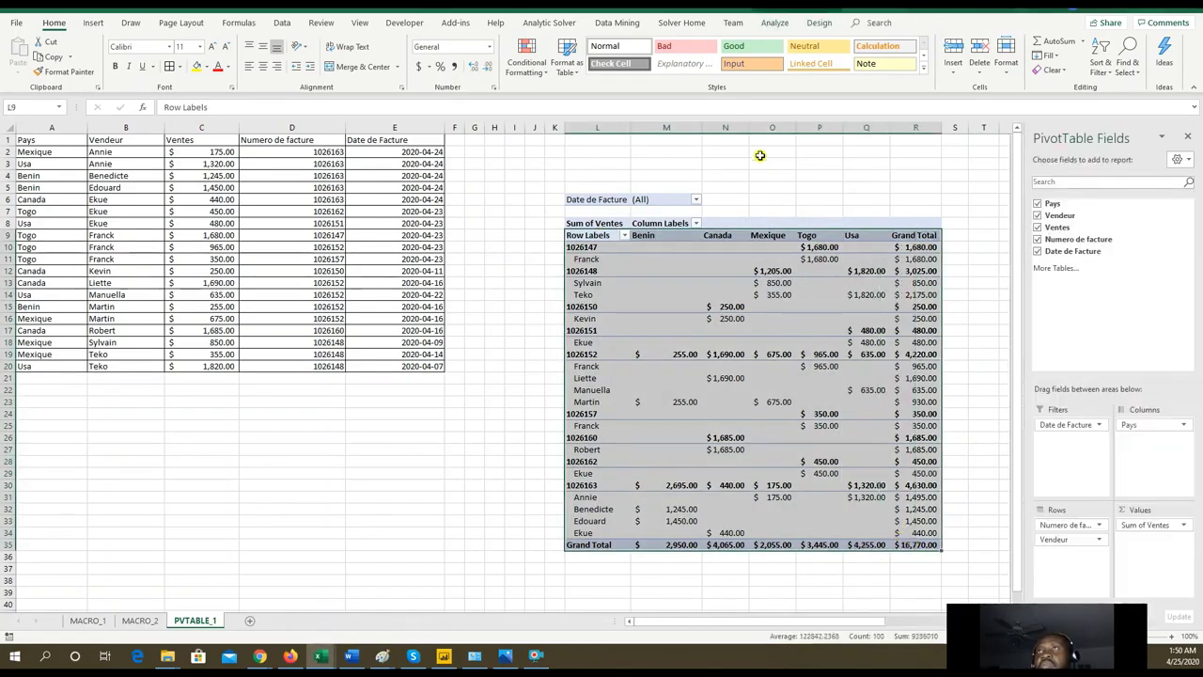
{"action": "left_click", "coordinate": [786, 22]}
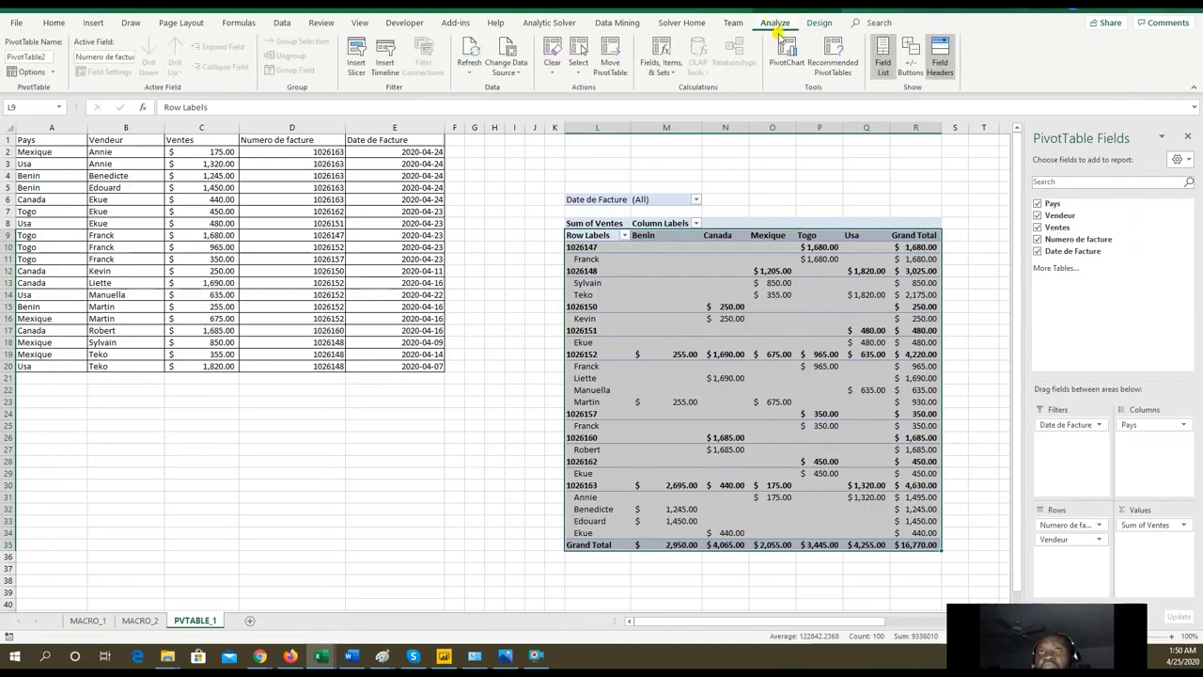
{"action": "left_click", "coordinate": [814, 24]}
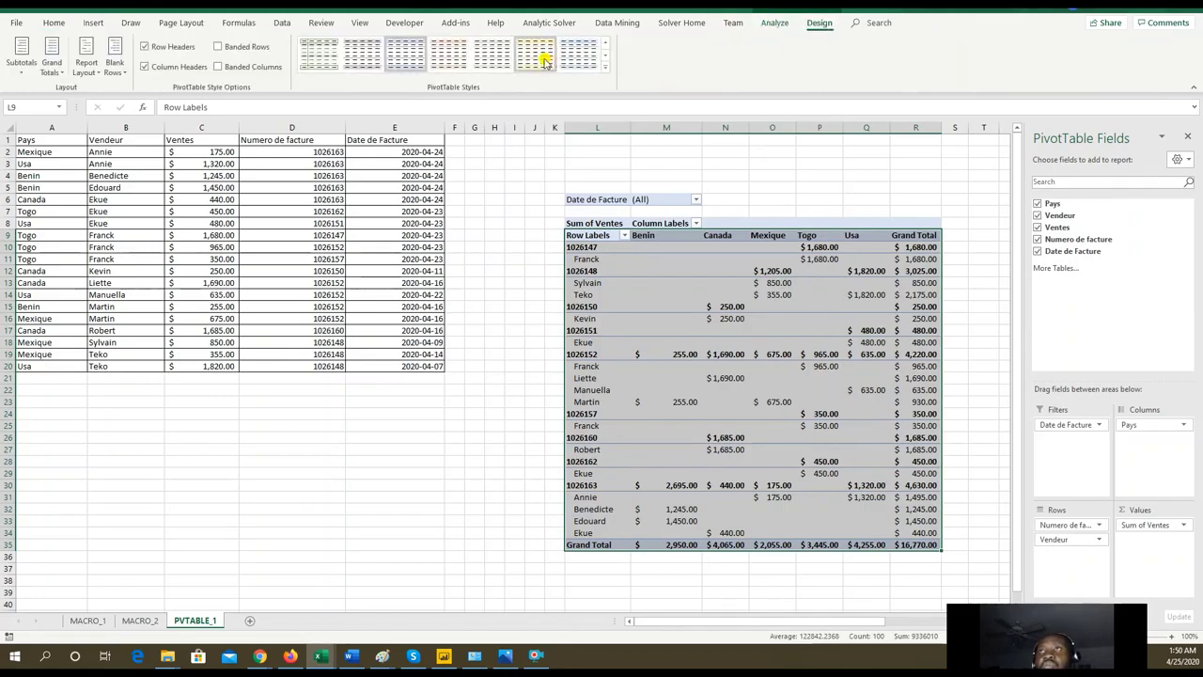
{"action": "left_click", "coordinate": [448, 53]}
{"action": "left_click", "coordinate": [607, 69]}
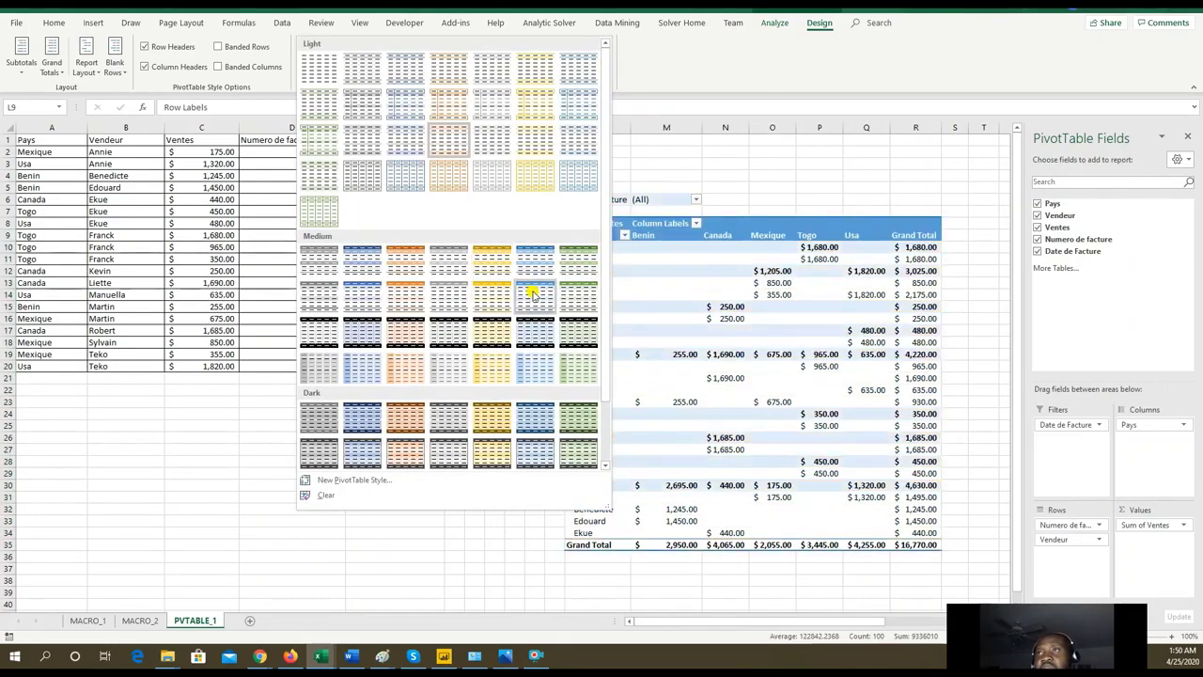
{"action": "left_click", "coordinate": [363, 305]}
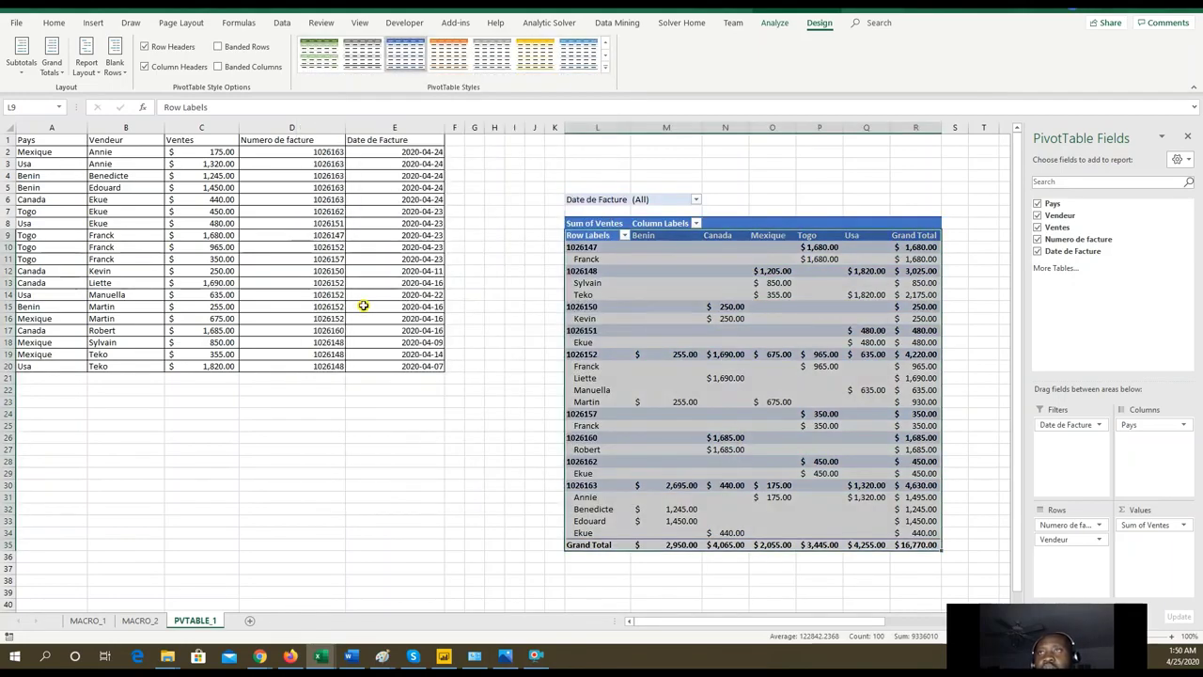
{"action": "left_click", "coordinate": [791, 200]}
{"action": "left_click", "coordinate": [1002, 423]}
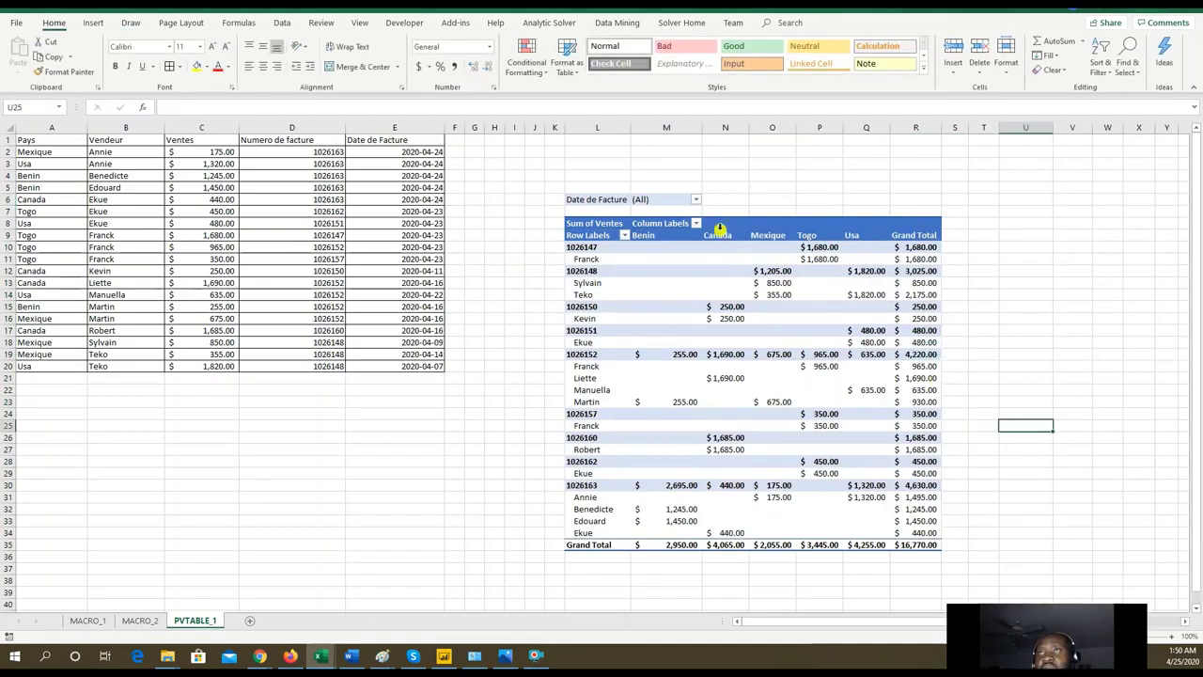
Filter the pivot table to the Date de Facture 2020-04-09.
{"action": "left_click", "coordinate": [696, 201]}
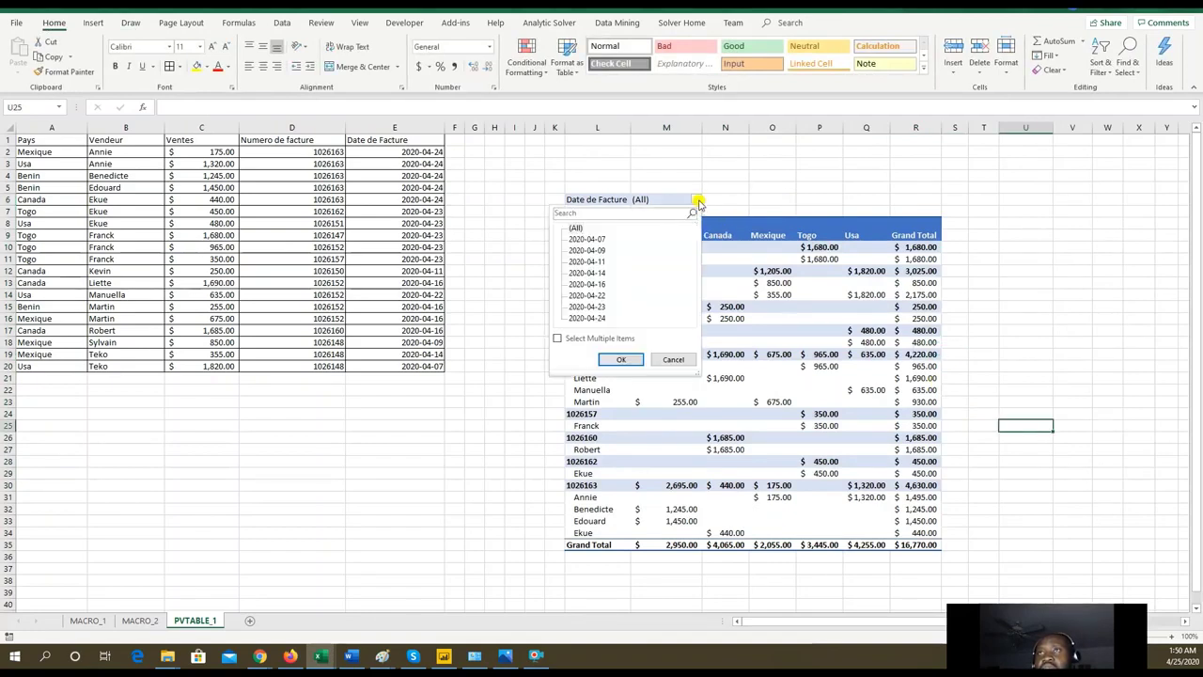
{"action": "left_click", "coordinate": [593, 250]}
{"action": "left_click", "coordinate": [620, 359]}
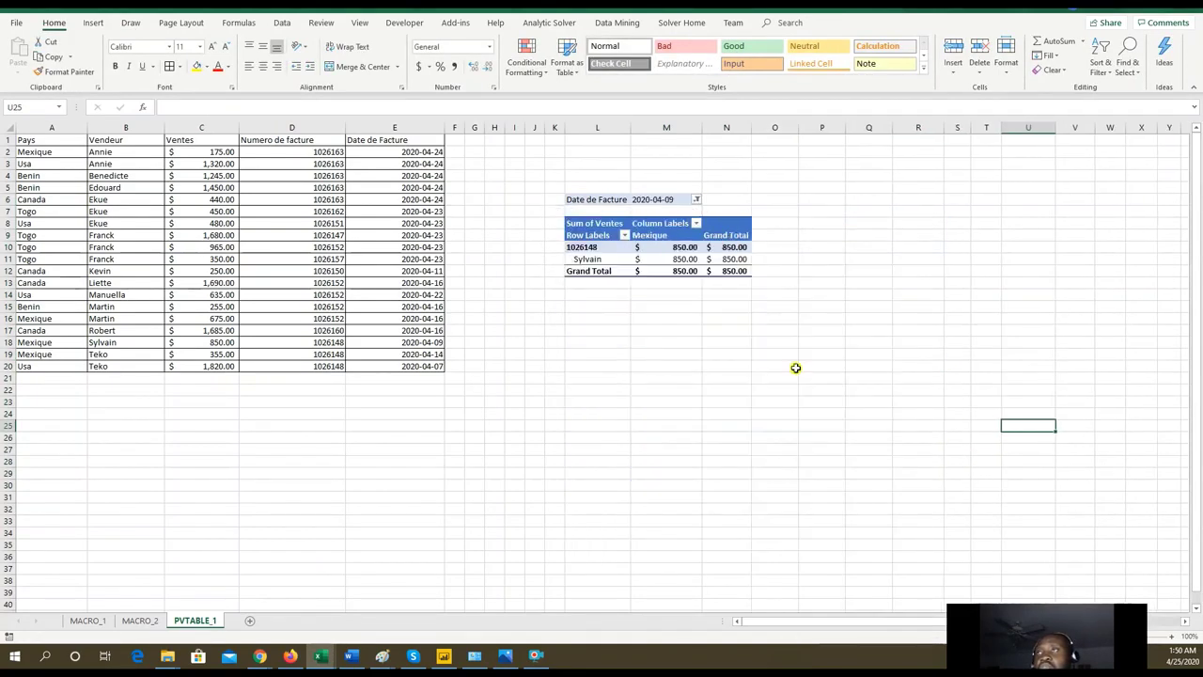
Set the pivot table's Date de Facture filter to 2020-04-16.
{"action": "left_click", "coordinate": [697, 200]}
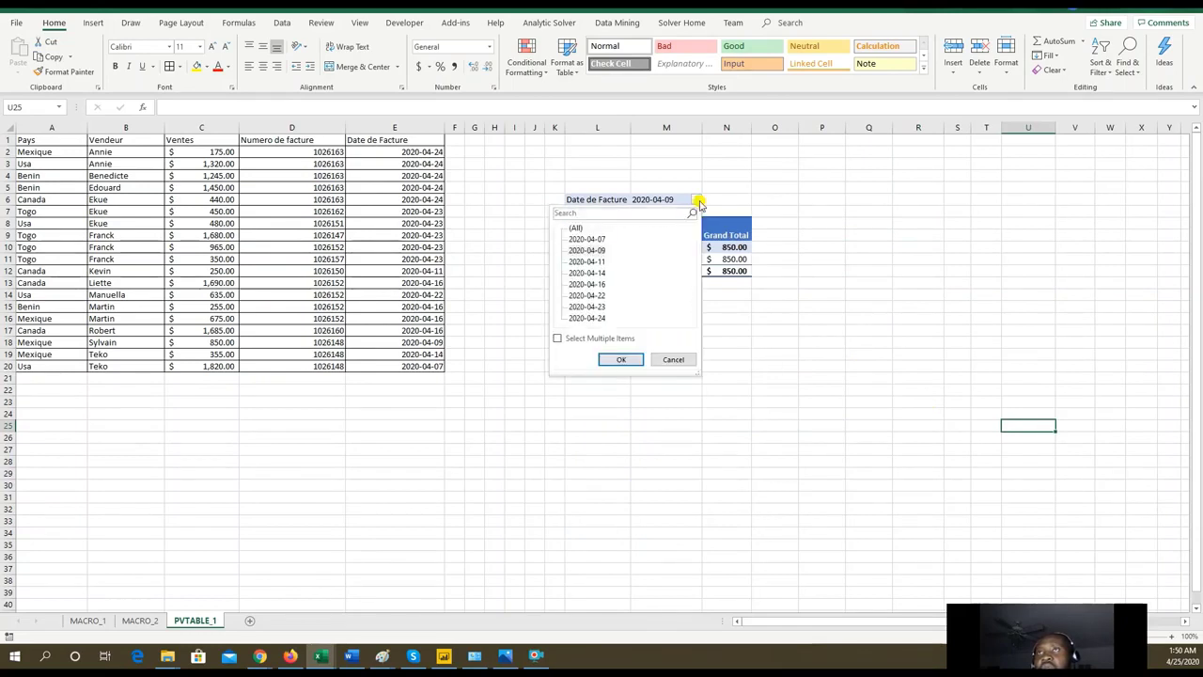
{"action": "left_click", "coordinate": [591, 284]}
{"action": "left_click", "coordinate": [621, 359]}
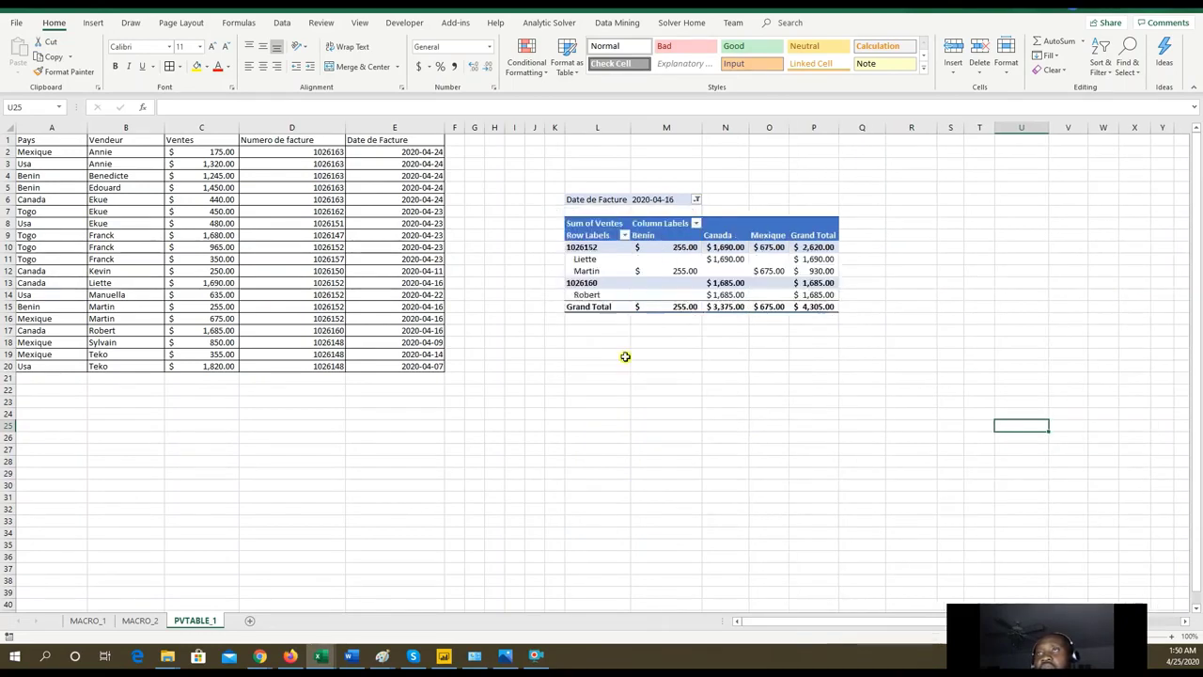
{"action": "left_click", "coordinate": [856, 401]}
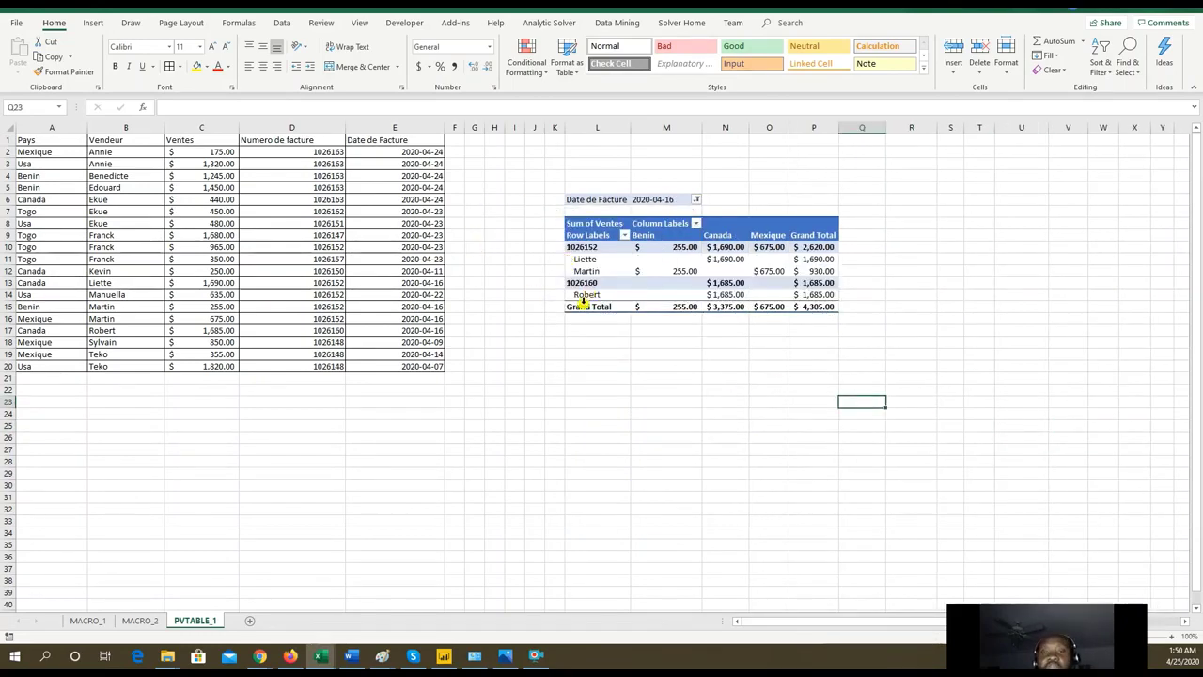
{"action": "mouse_move", "coordinate": [965, 605]}
{"action": "left_click_drag", "start_coordinate": [966, 604], "coordinate": [930, 503]}
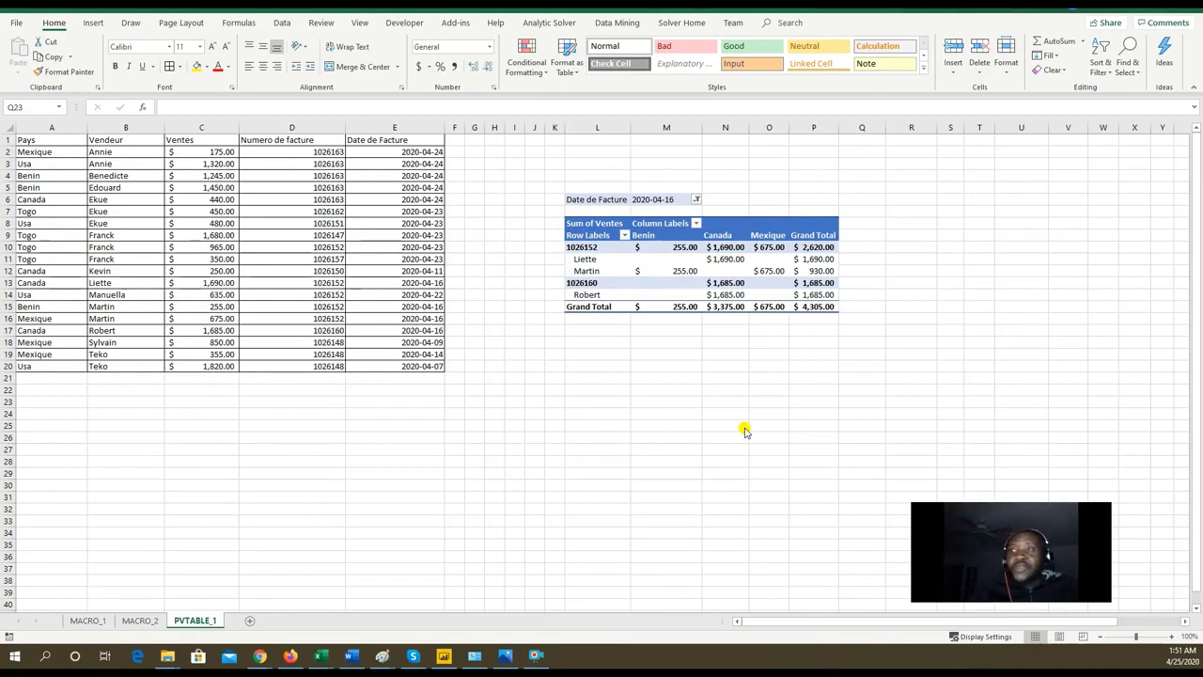
{"action": "key", "text": "alt+Tab"}
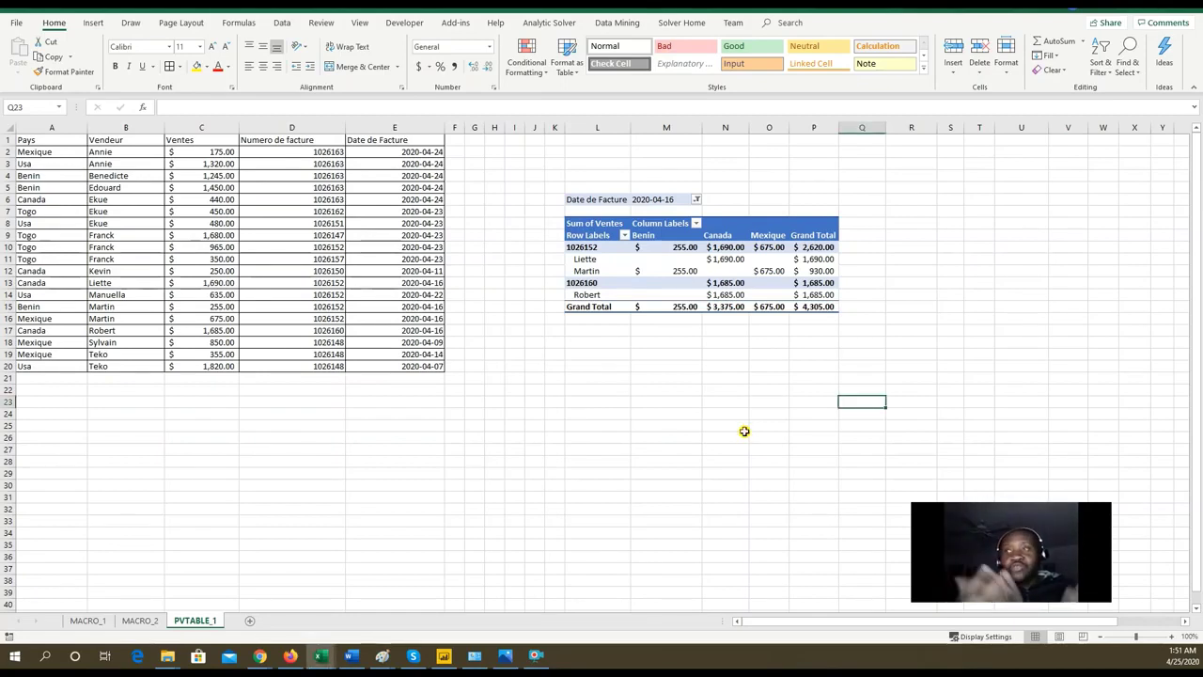
{"action": "left_click", "coordinate": [663, 444]}
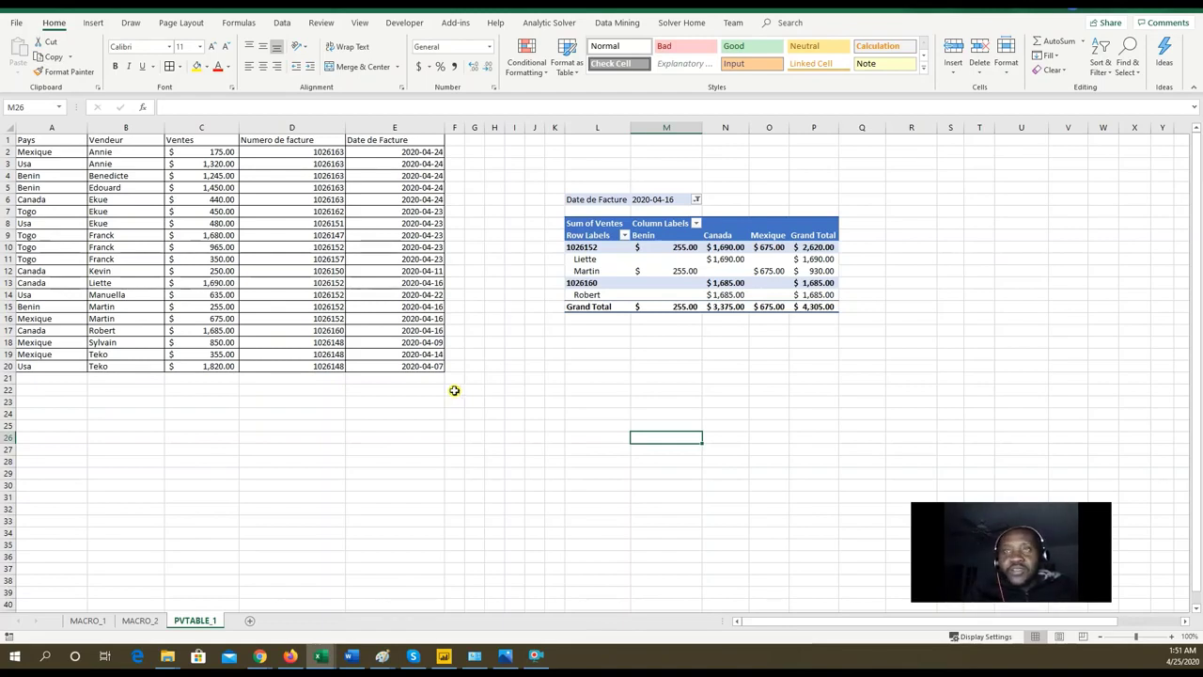
{"action": "left_click", "coordinate": [486, 409]}
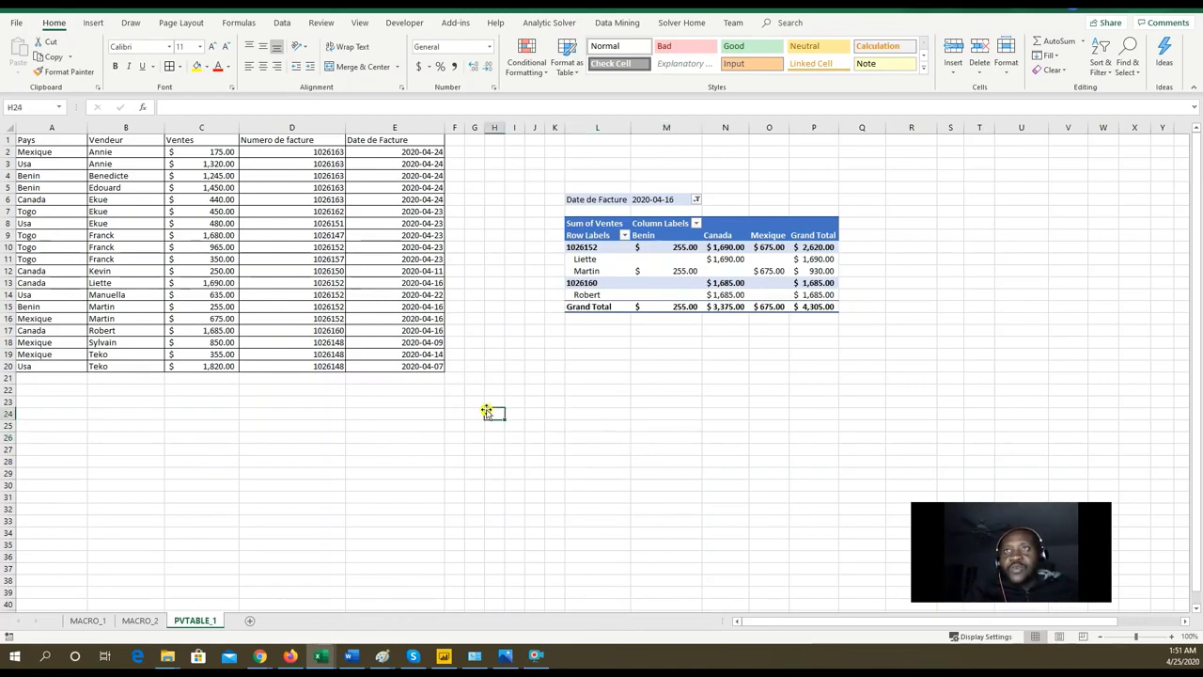